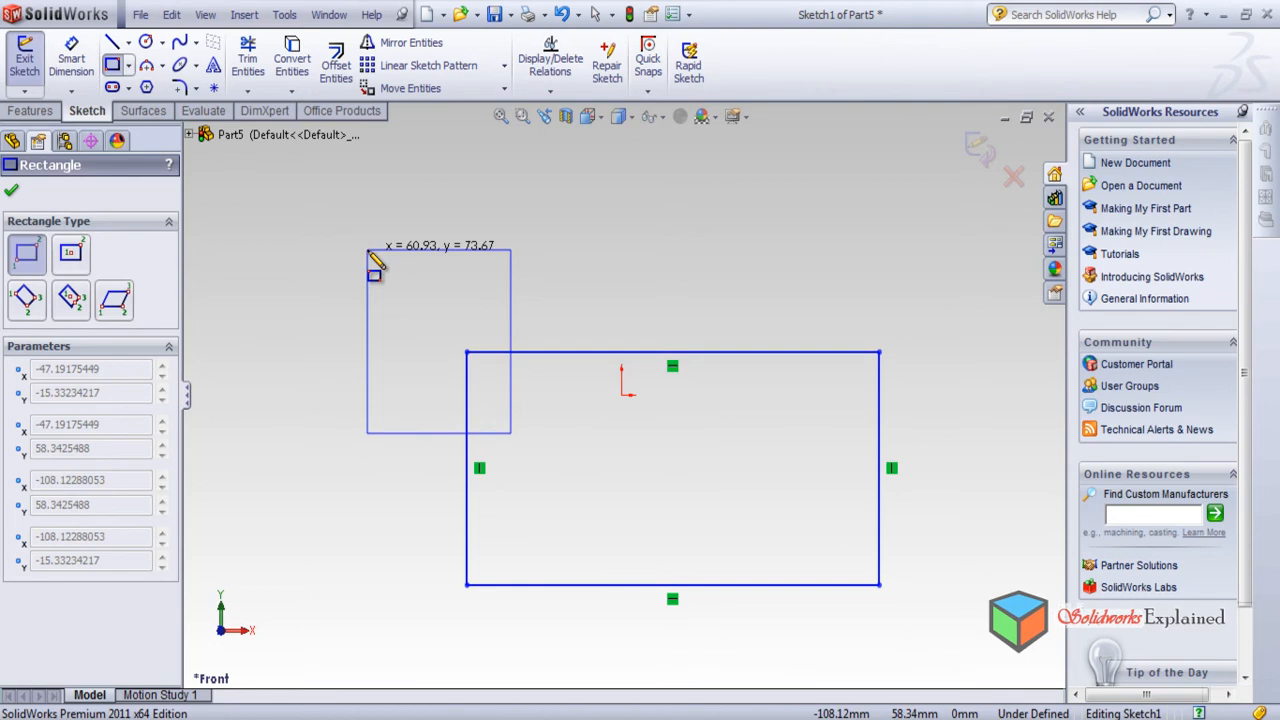
# Finish the rectangle sketch and extrude it as a blind boss 50 mm deep.
pyautogui.press('Escape')
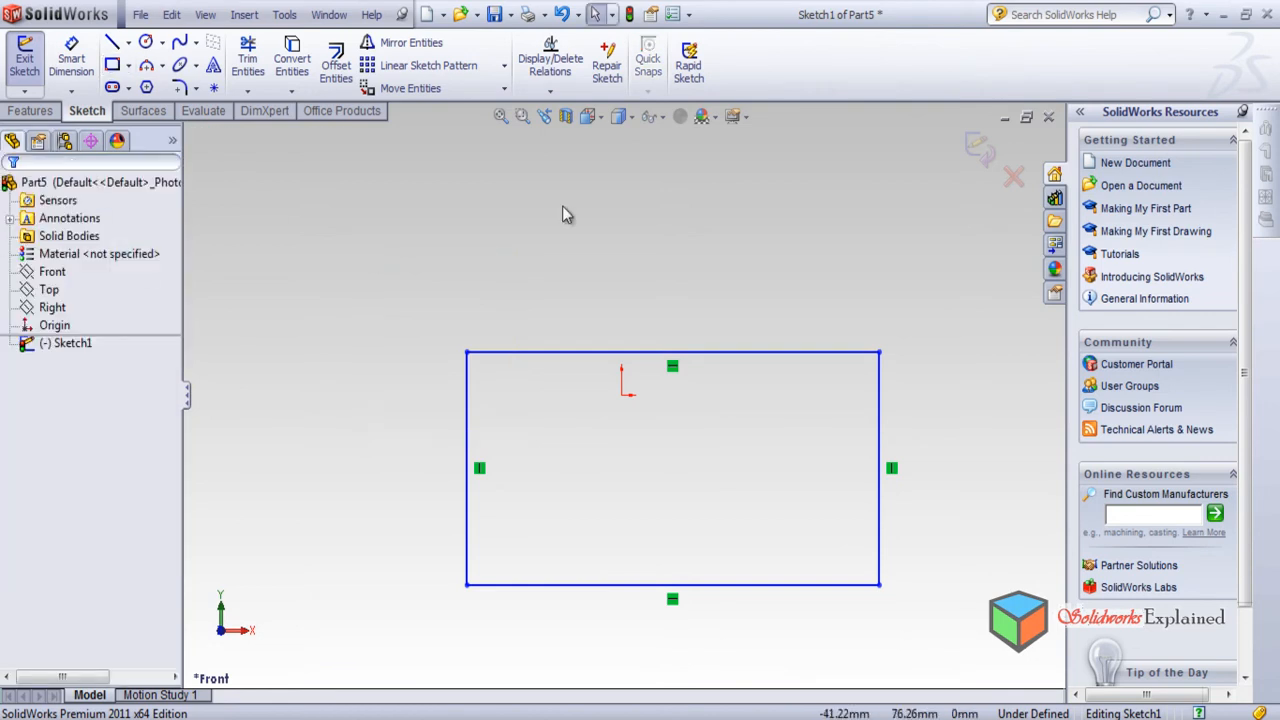
pyautogui.click(972, 152)
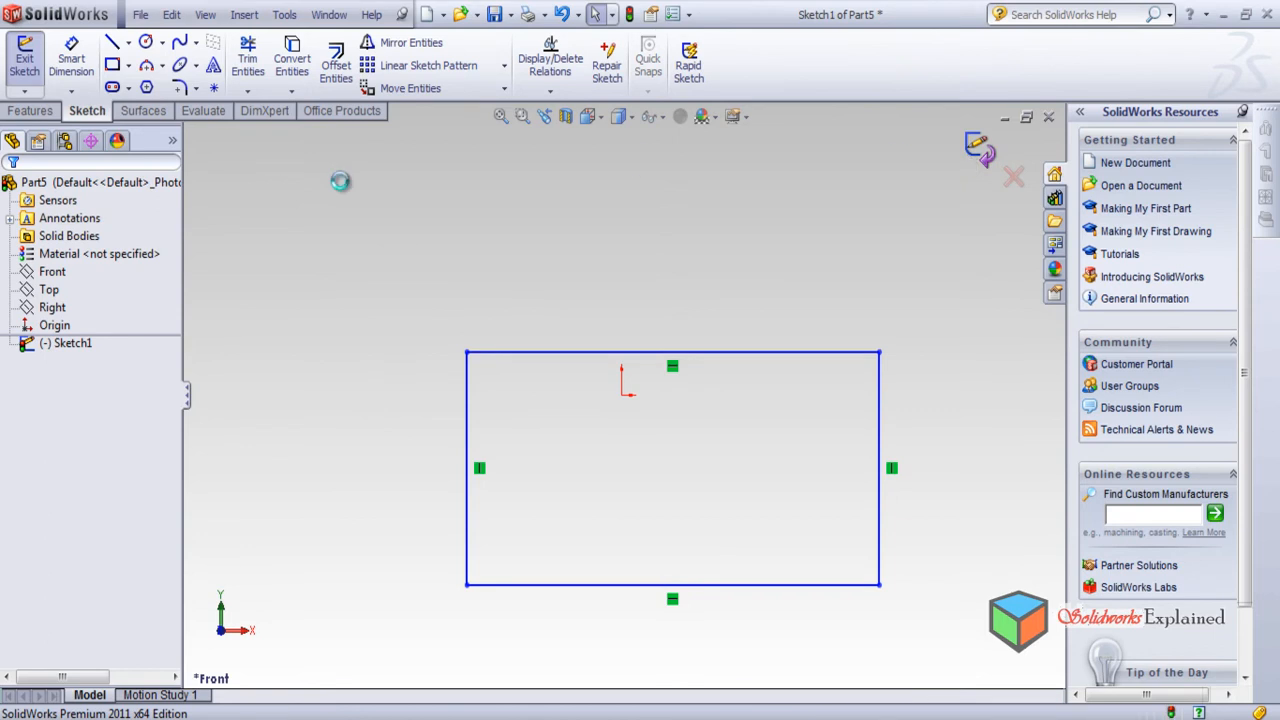
pyautogui.click(38, 112)
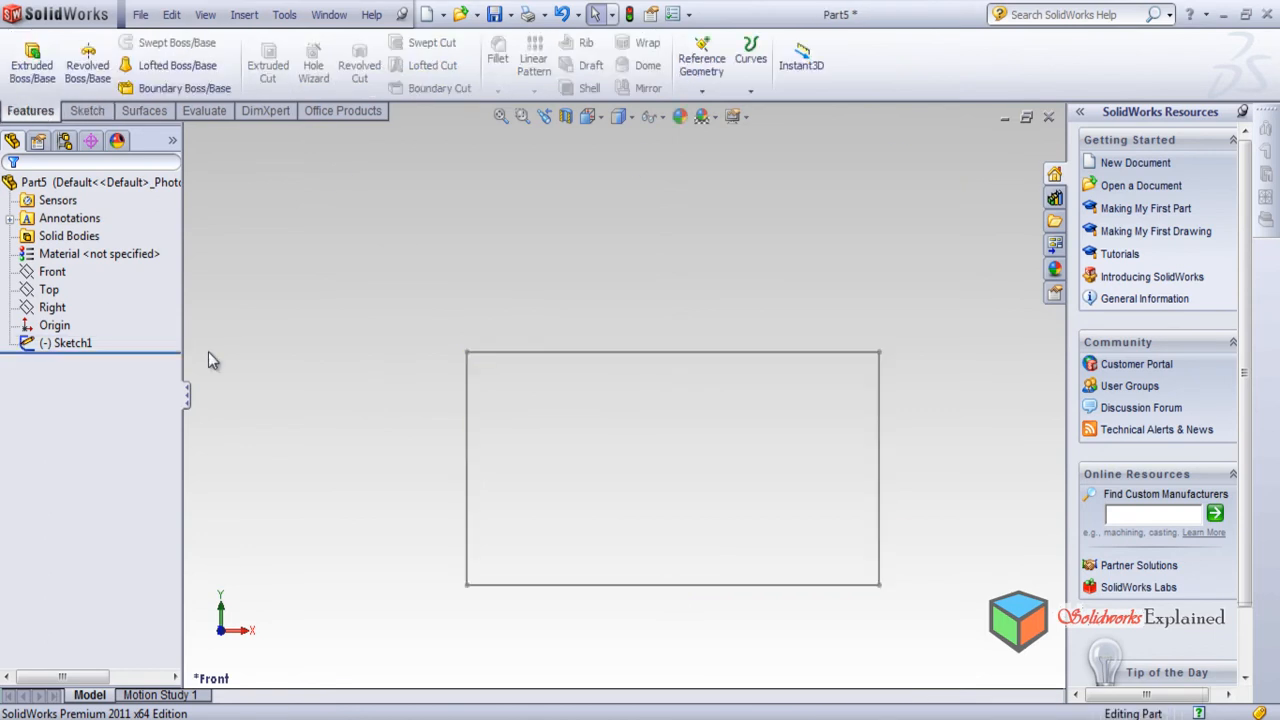
pyautogui.click(38, 72)
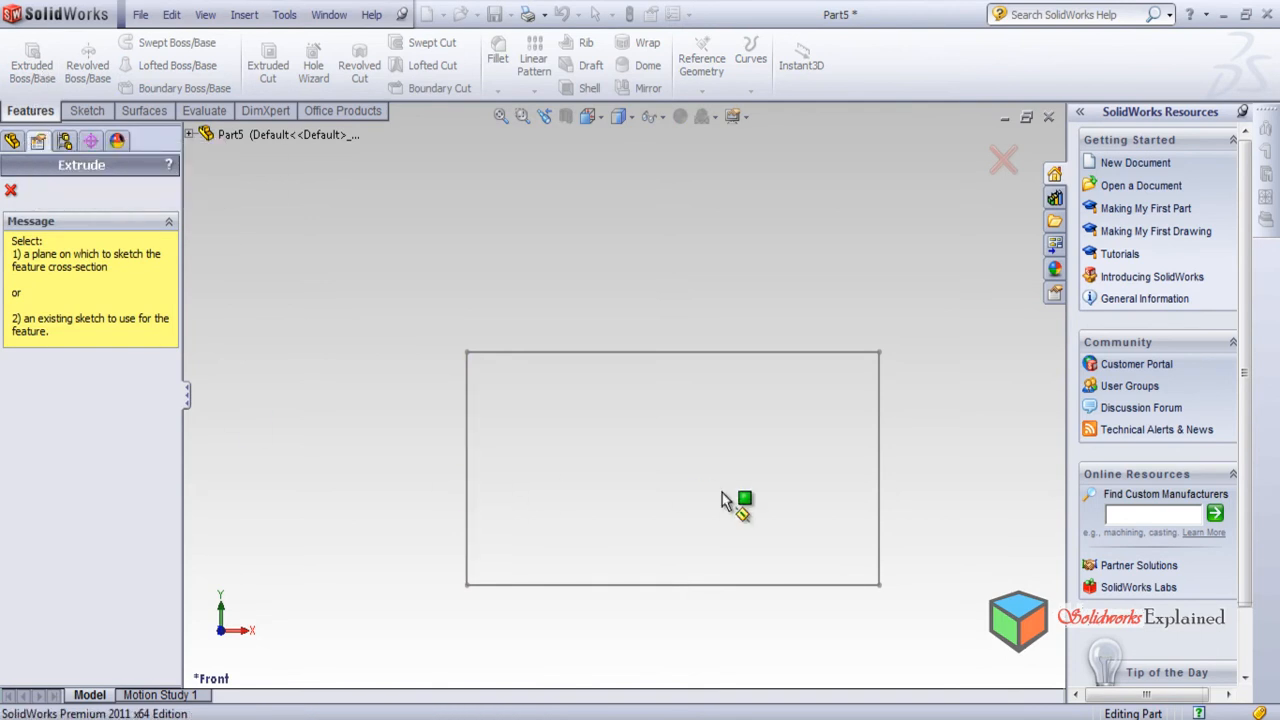
pyautogui.click(189, 134)
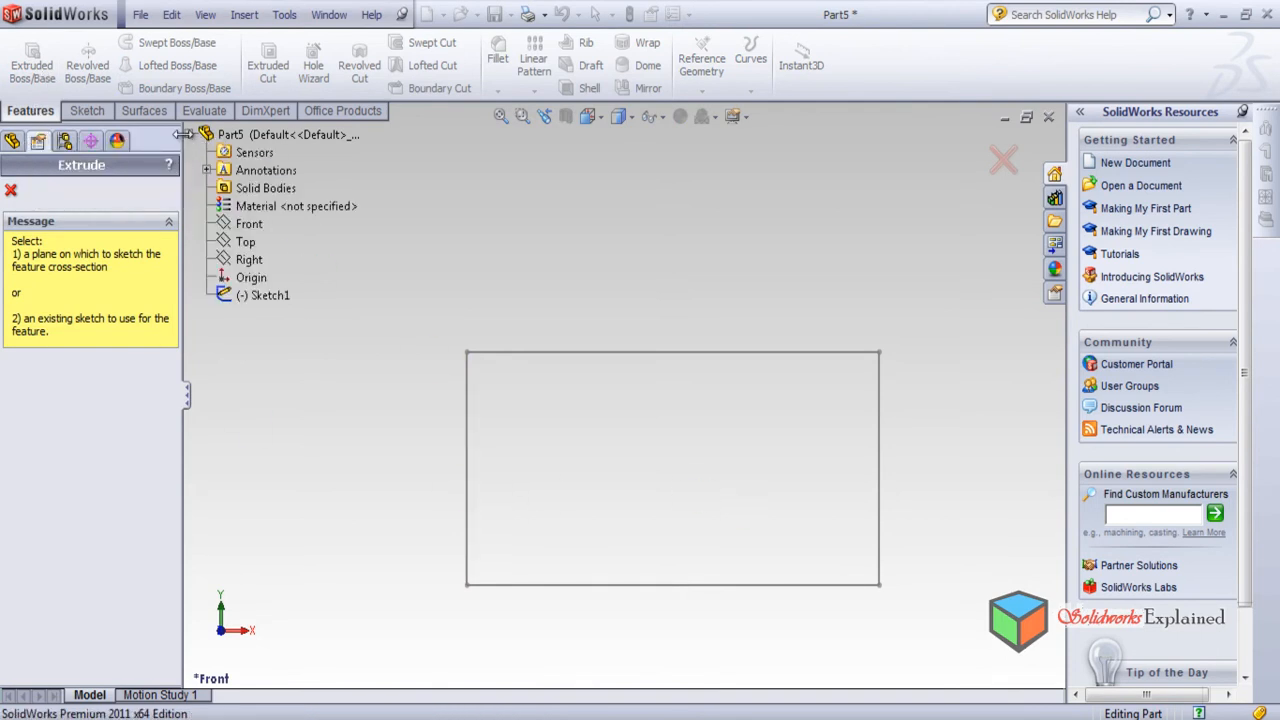
pyautogui.click(250, 297)
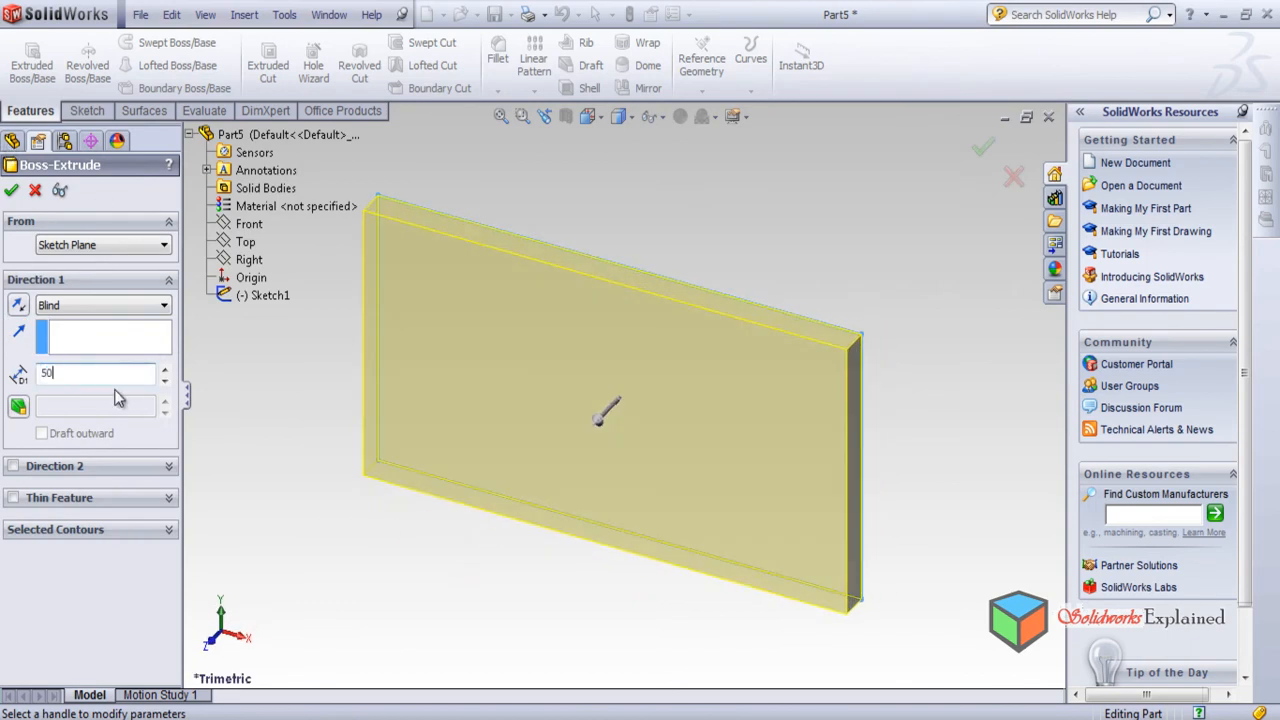
pyautogui.press('Return')
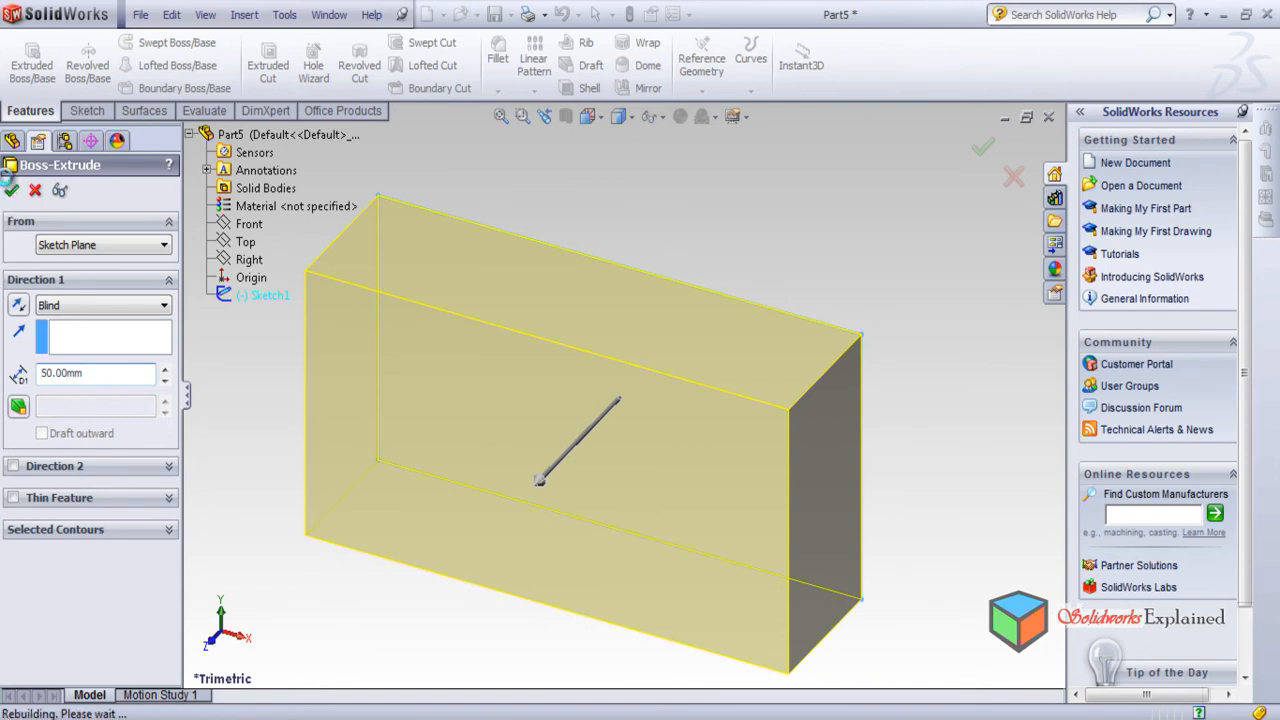
pyautogui.click(10, 188)
# Sketch a small corner rectangle about 18 mm wide on the block's front face, near the face's left edge.
pyautogui.click(545, 471)
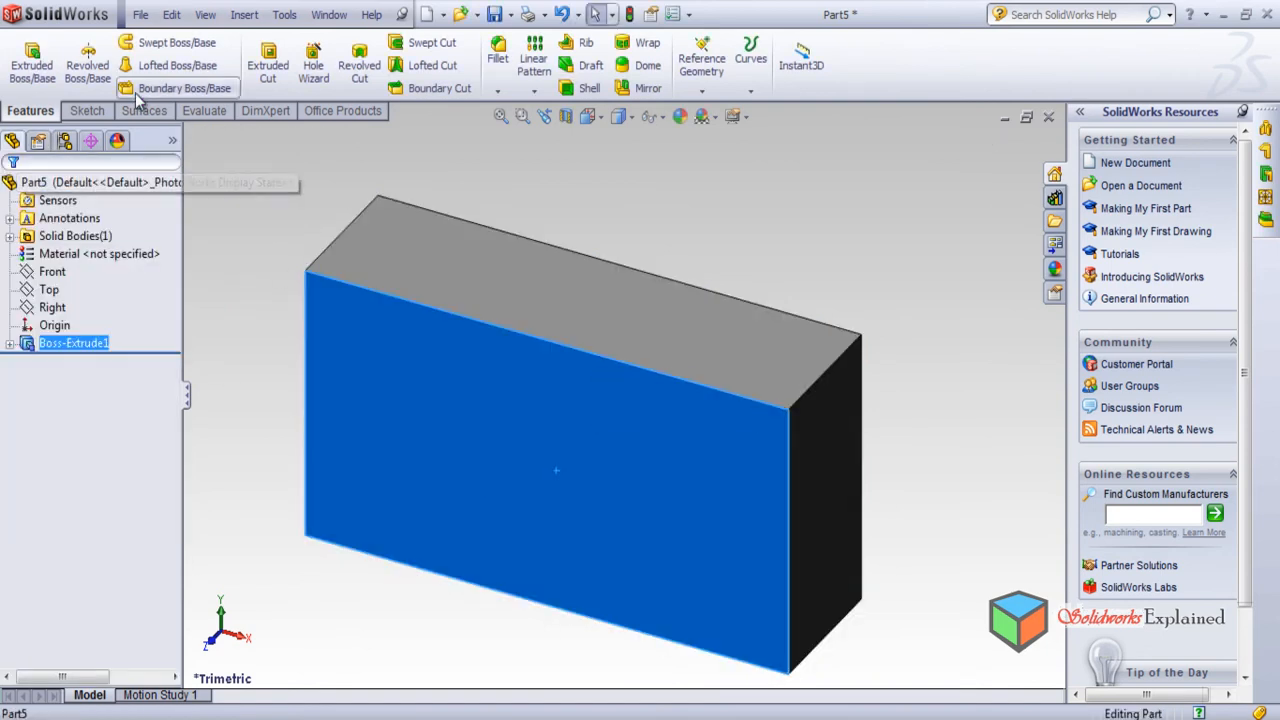
pyautogui.click(88, 110)
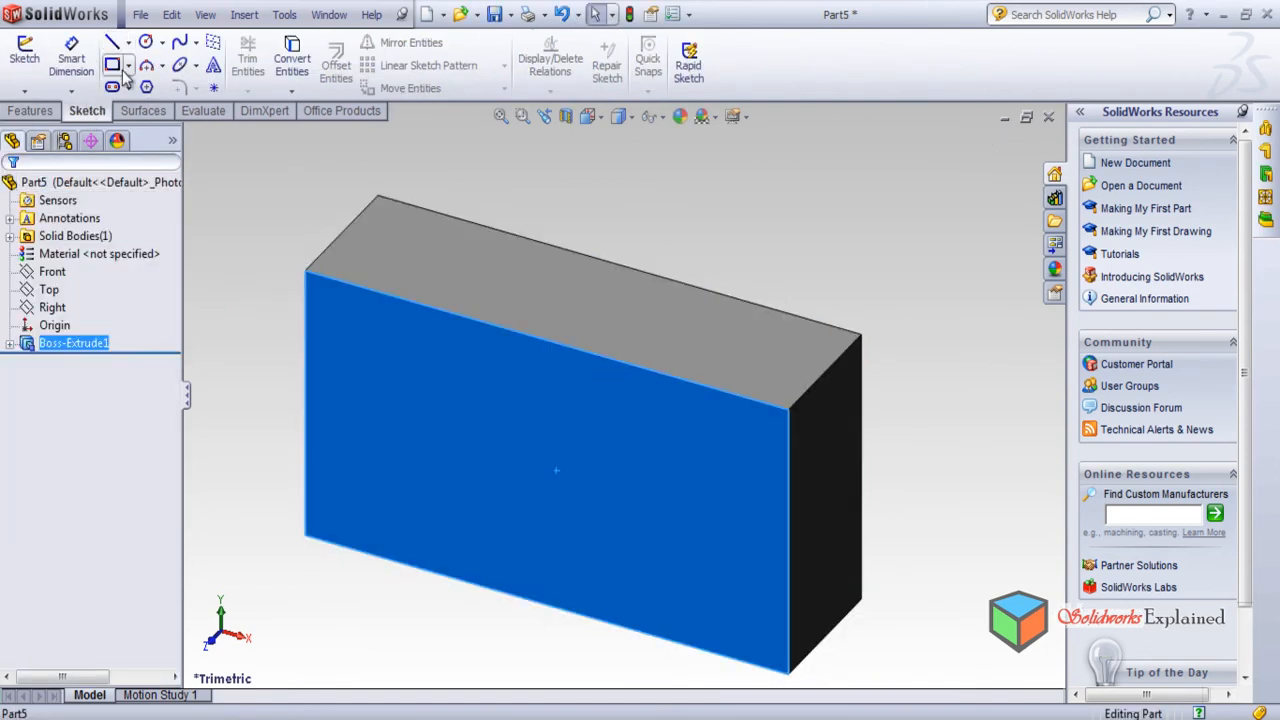
pyautogui.click(114, 66)
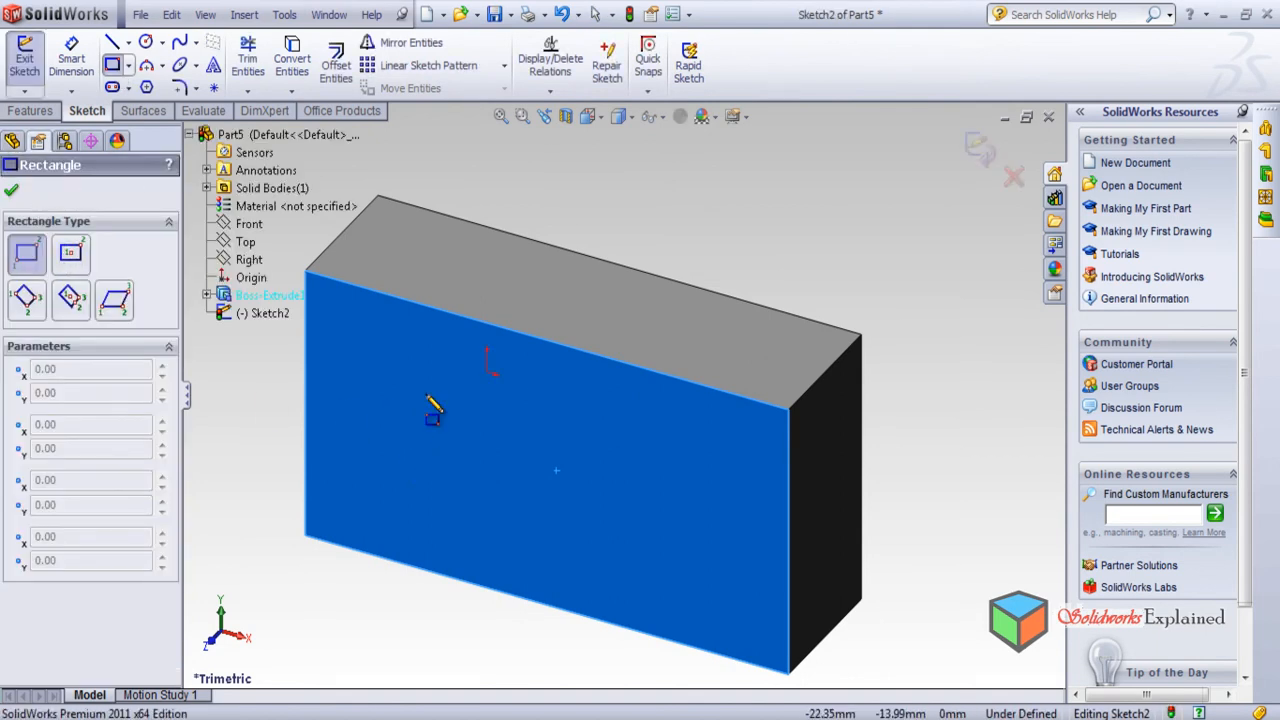
pyautogui.moveTo(342, 412); pyautogui.dragTo(390, 472)
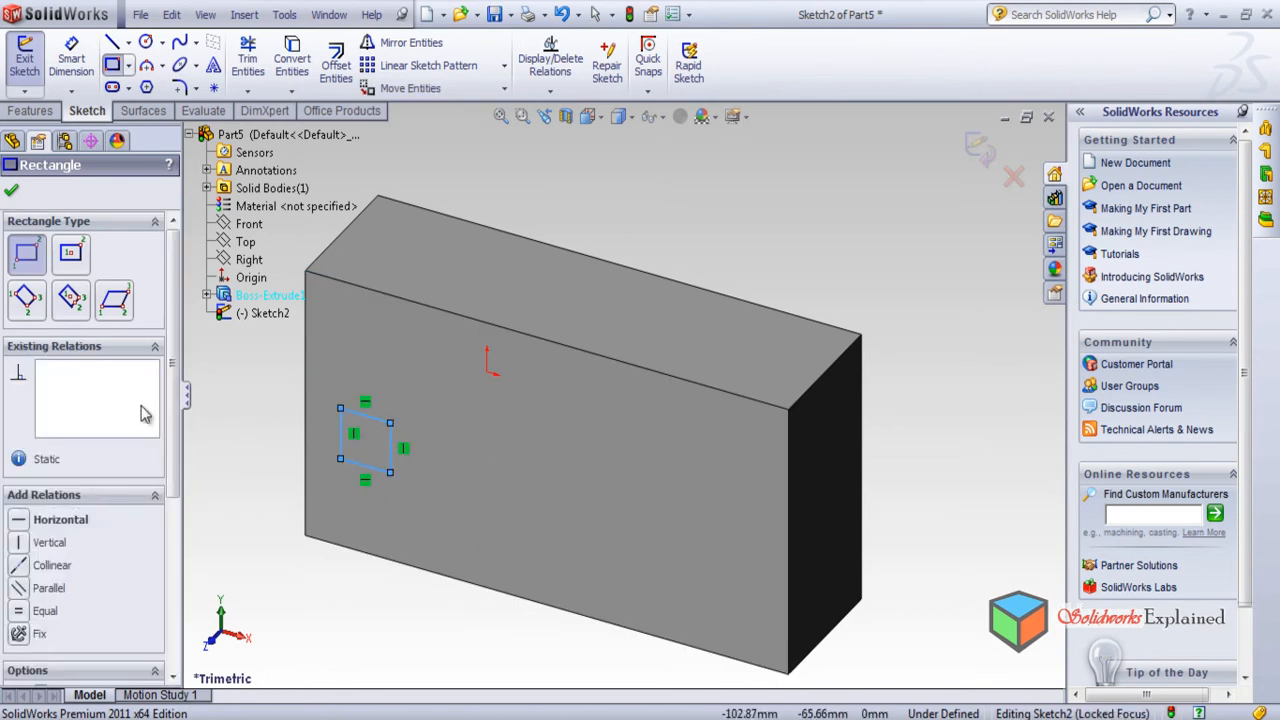
pyautogui.press('Escape')
# View the new sketch face-on and dimension the small rectangle's width to 15 mm.
pyautogui.click(80, 364)
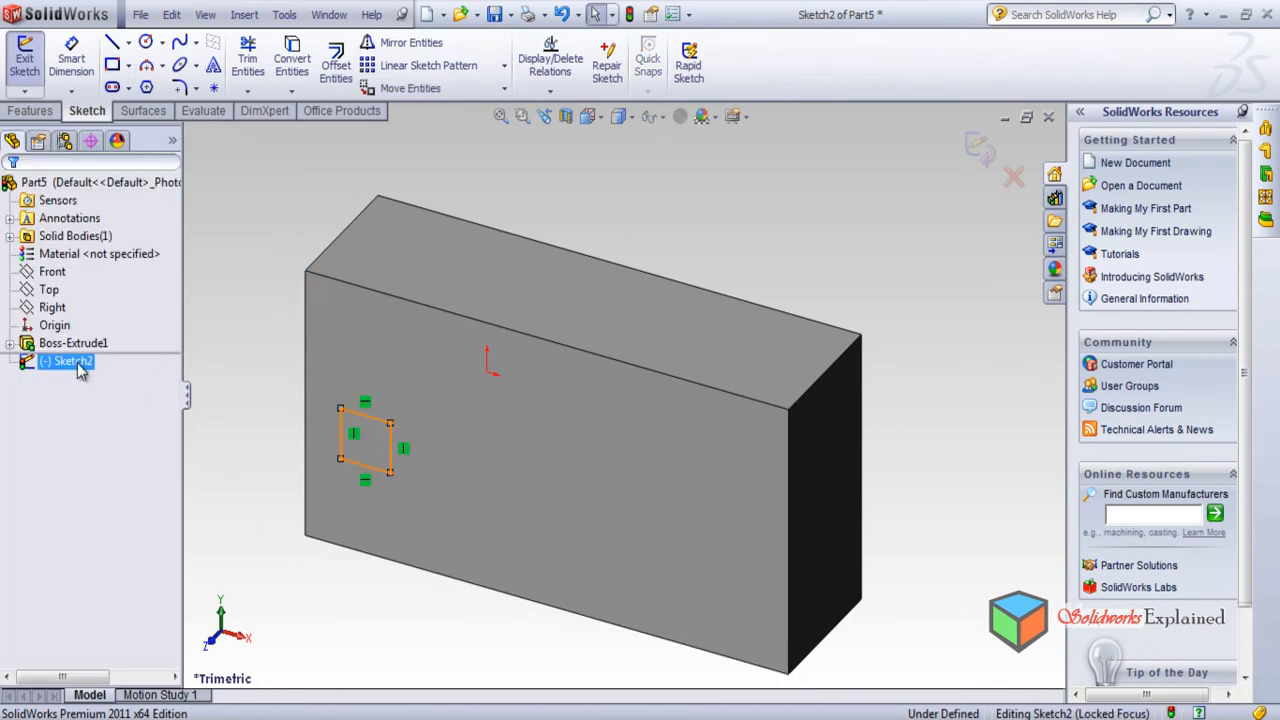
pyautogui.rightClick(75, 366)
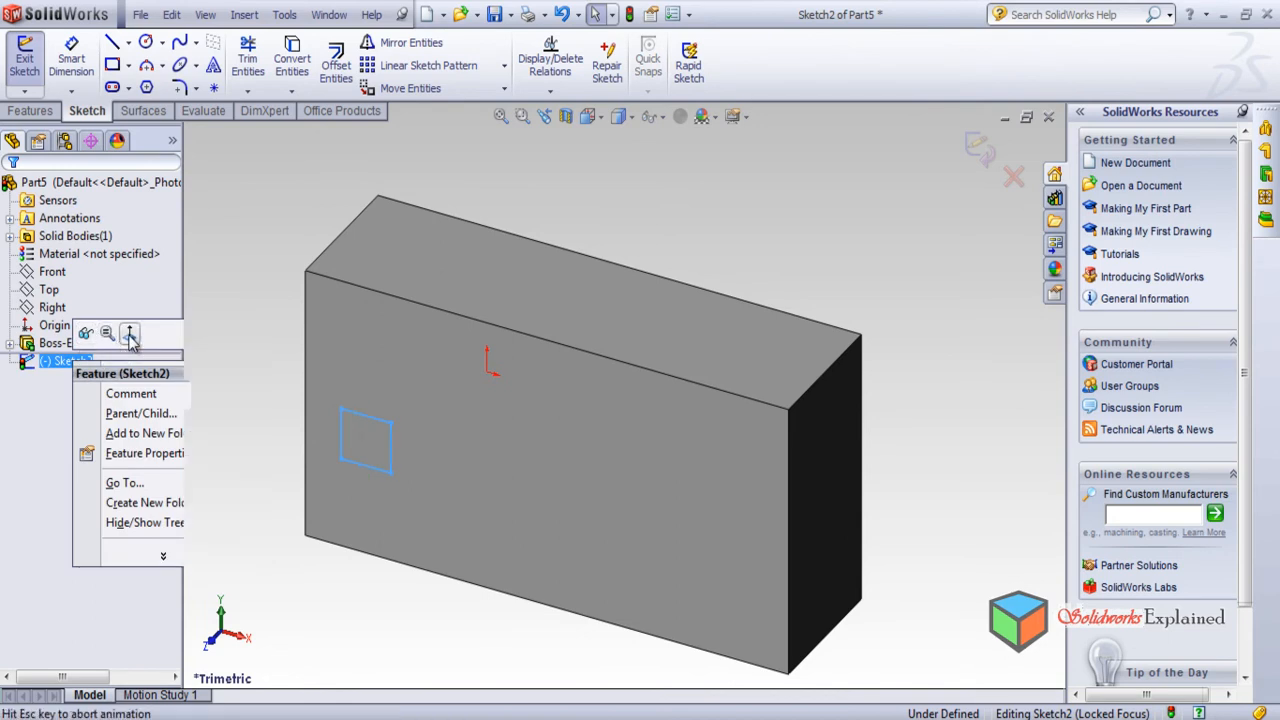
pyautogui.click(127, 333)
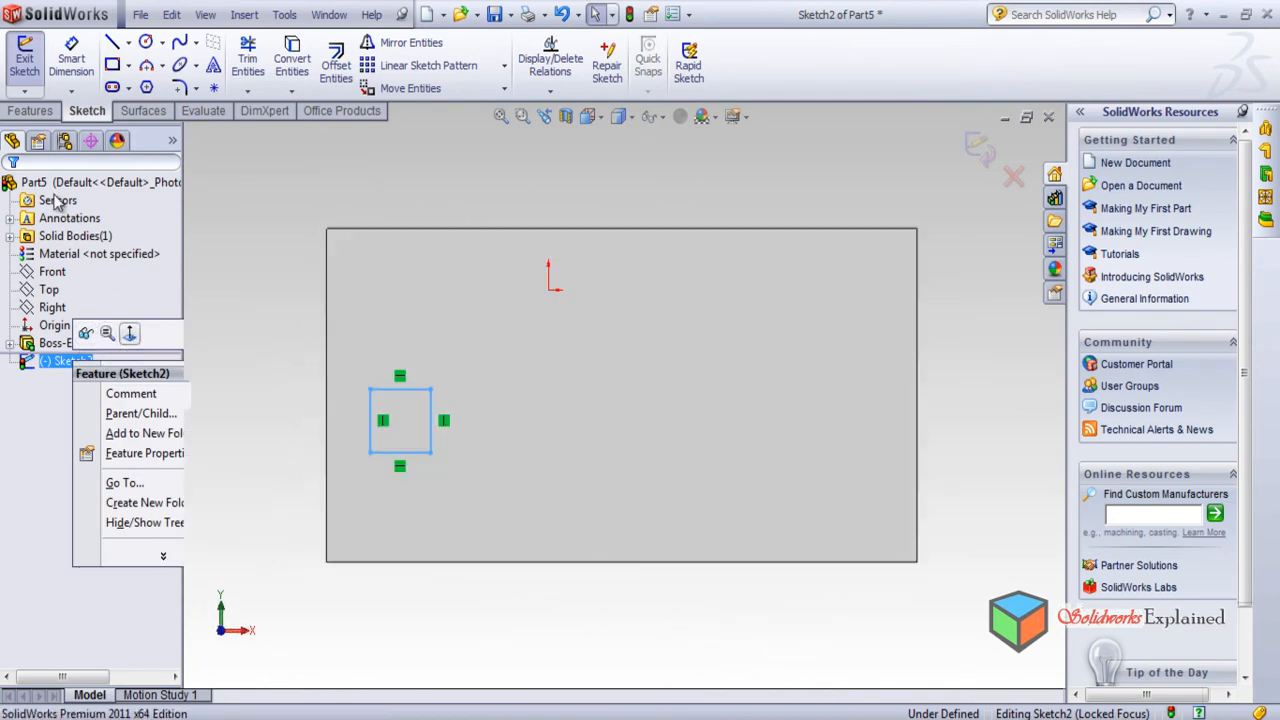
pyautogui.click(71, 57)
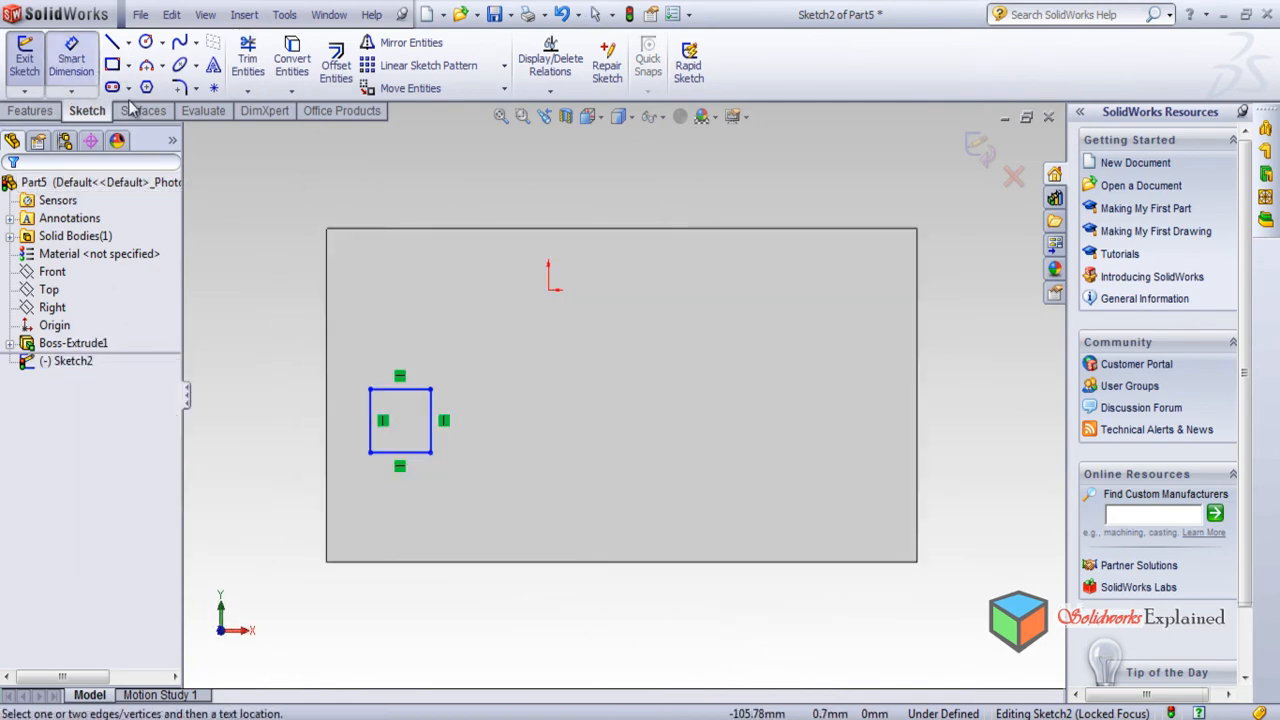
pyautogui.click(405, 389)
pyautogui.click(404, 314)
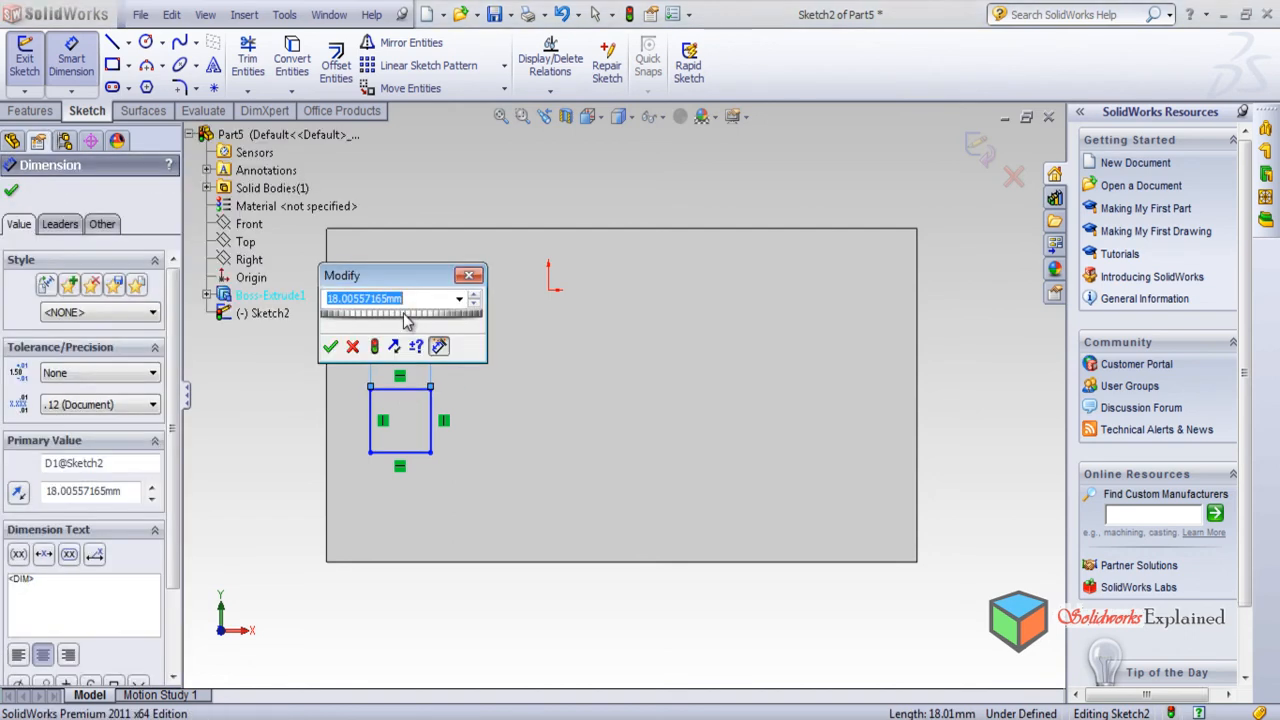
pyautogui.write('15')
pyautogui.press('Return')
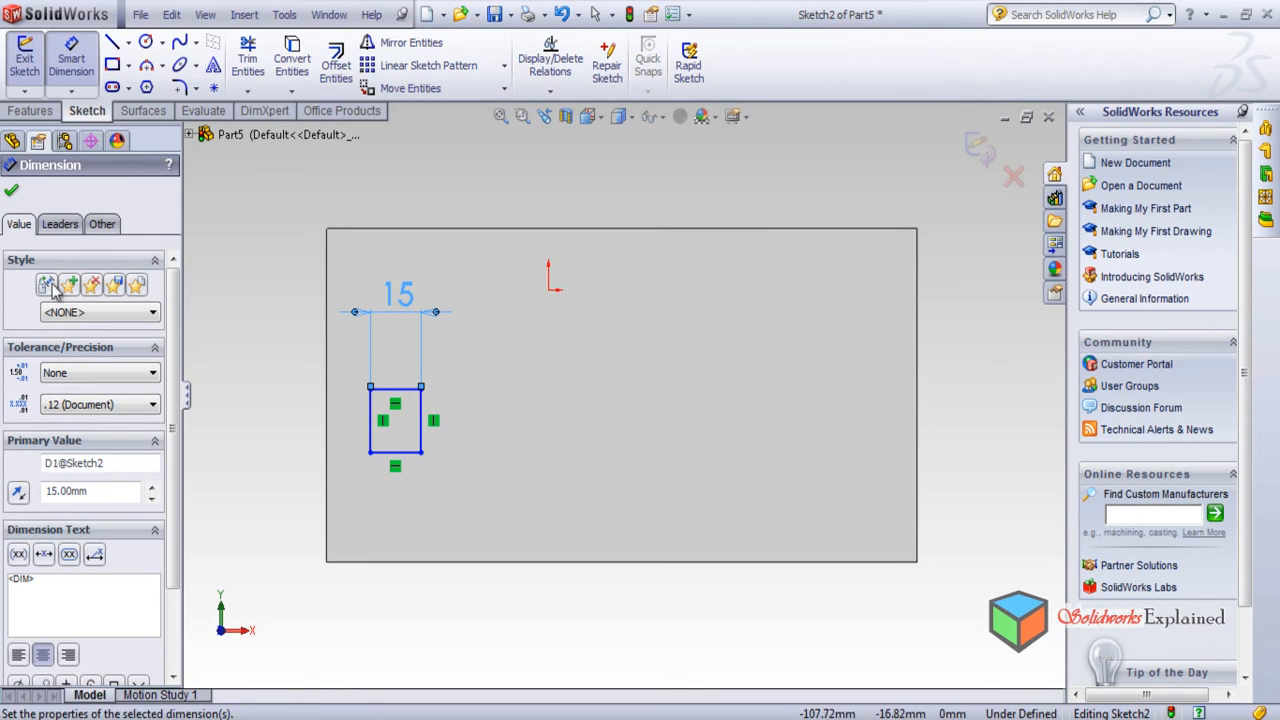
pyautogui.click(11, 191)
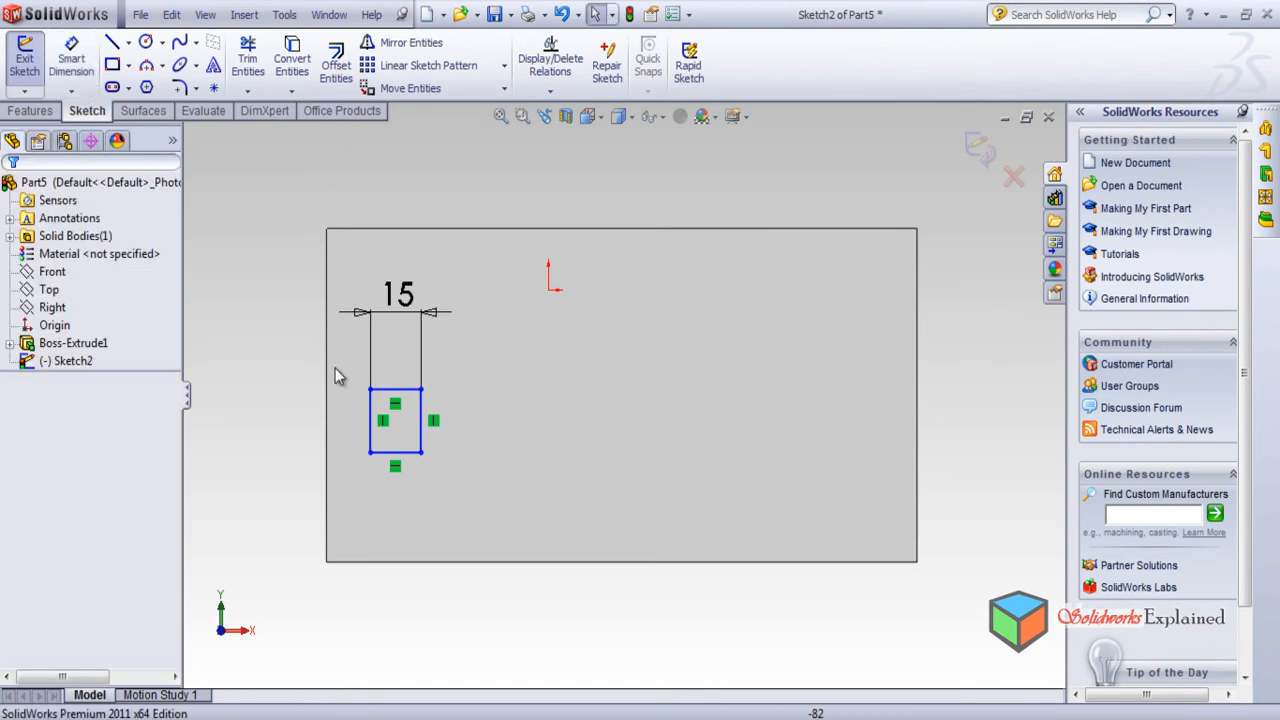
# Add an equal relation between the small rectangle's top and right sides.
pyautogui.click(398, 388)
pyautogui.keyDown('ctrl'); pyautogui.click(422, 445); pyautogui.keyUp('ctrl')
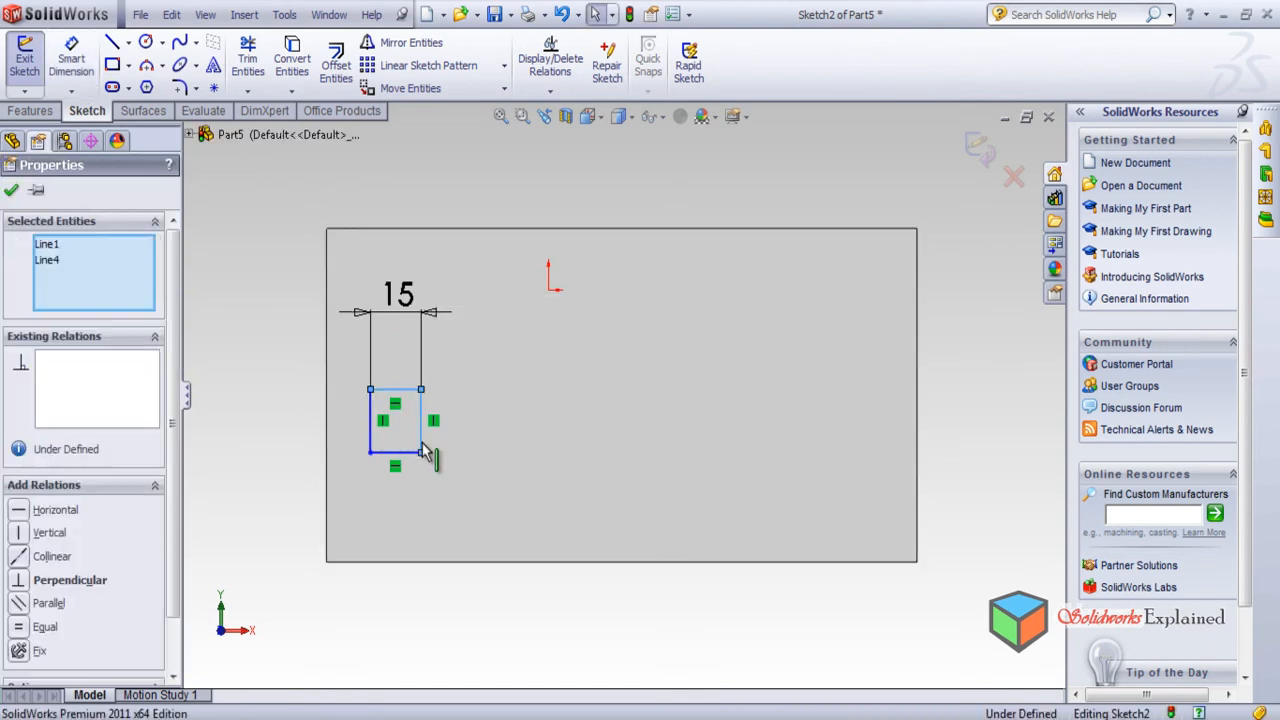
pyautogui.click(18, 627)
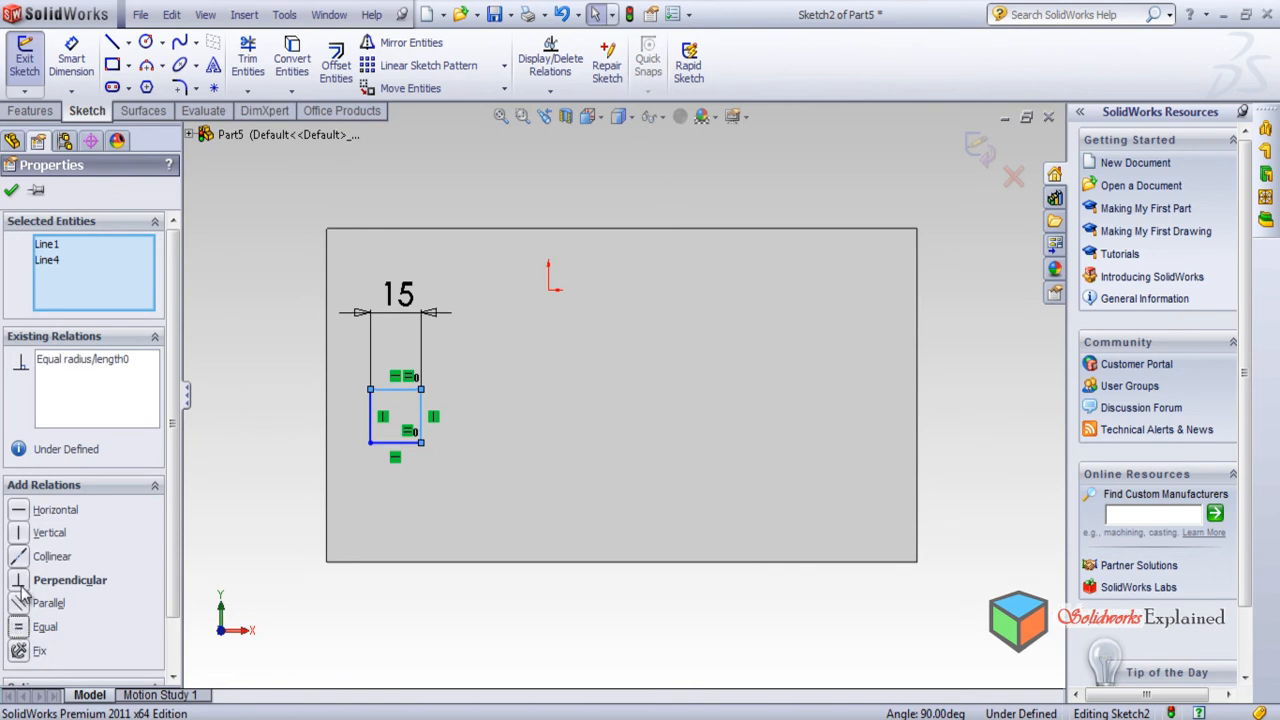
pyautogui.click(12, 190)
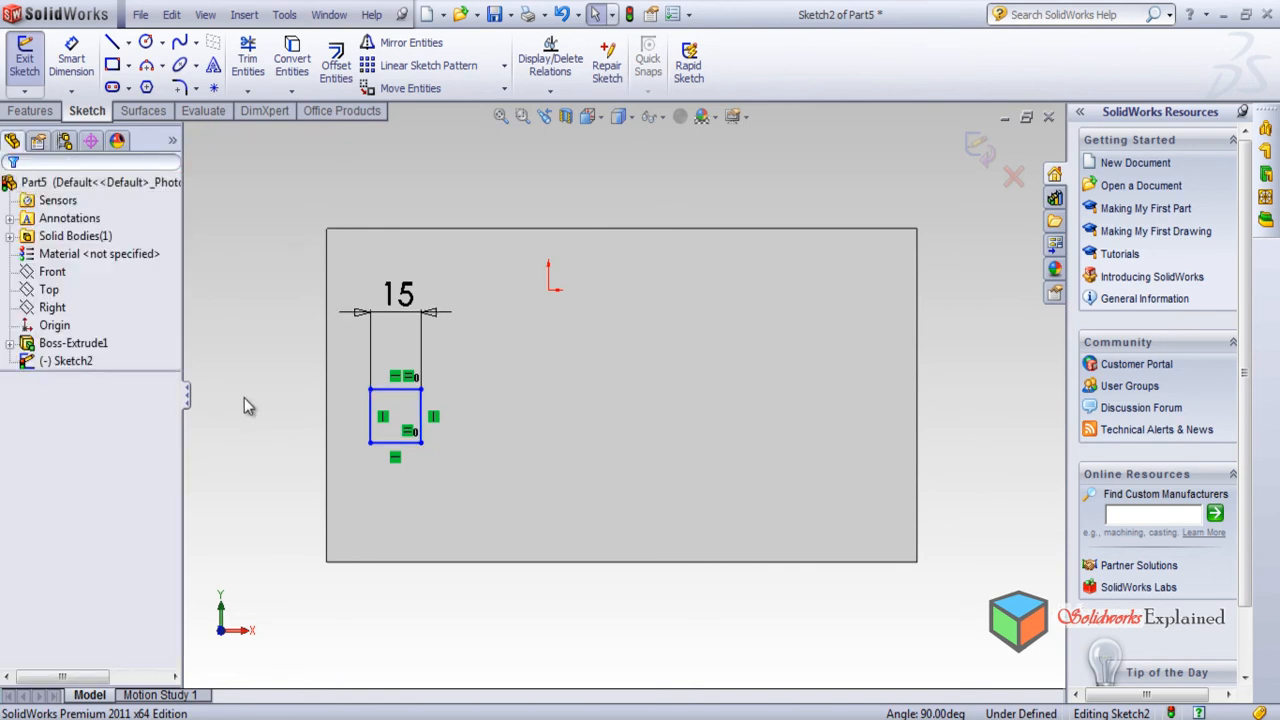
# Sketch a circle of about 8.6 mm radius near the middle of the face, to the right of the square.
pyautogui.click(145, 42)
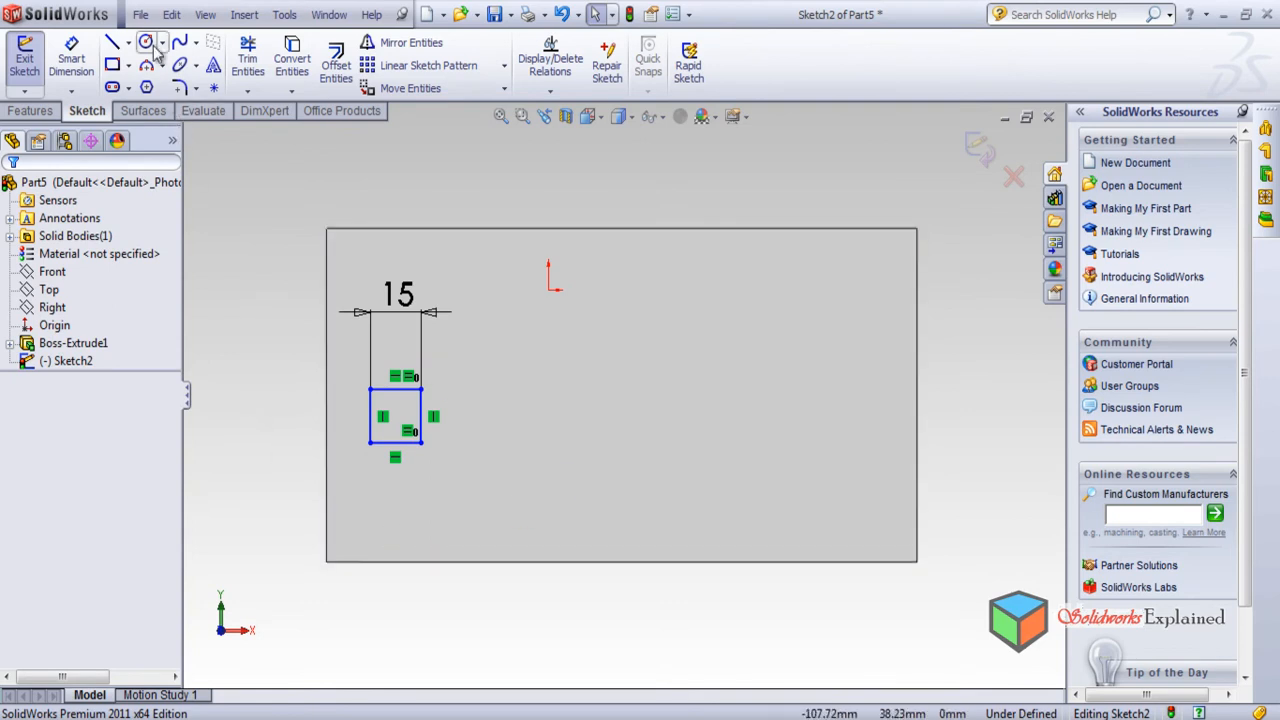
pyautogui.click(585, 420)
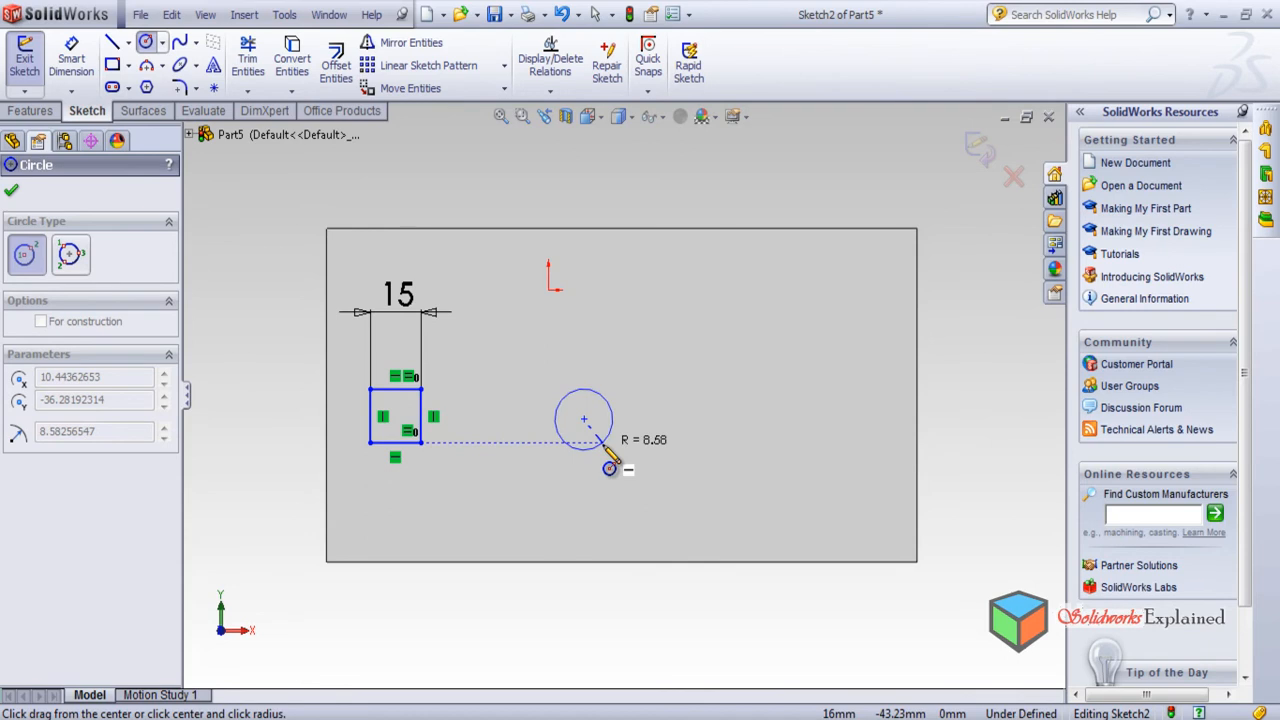
pyautogui.click(609, 467)
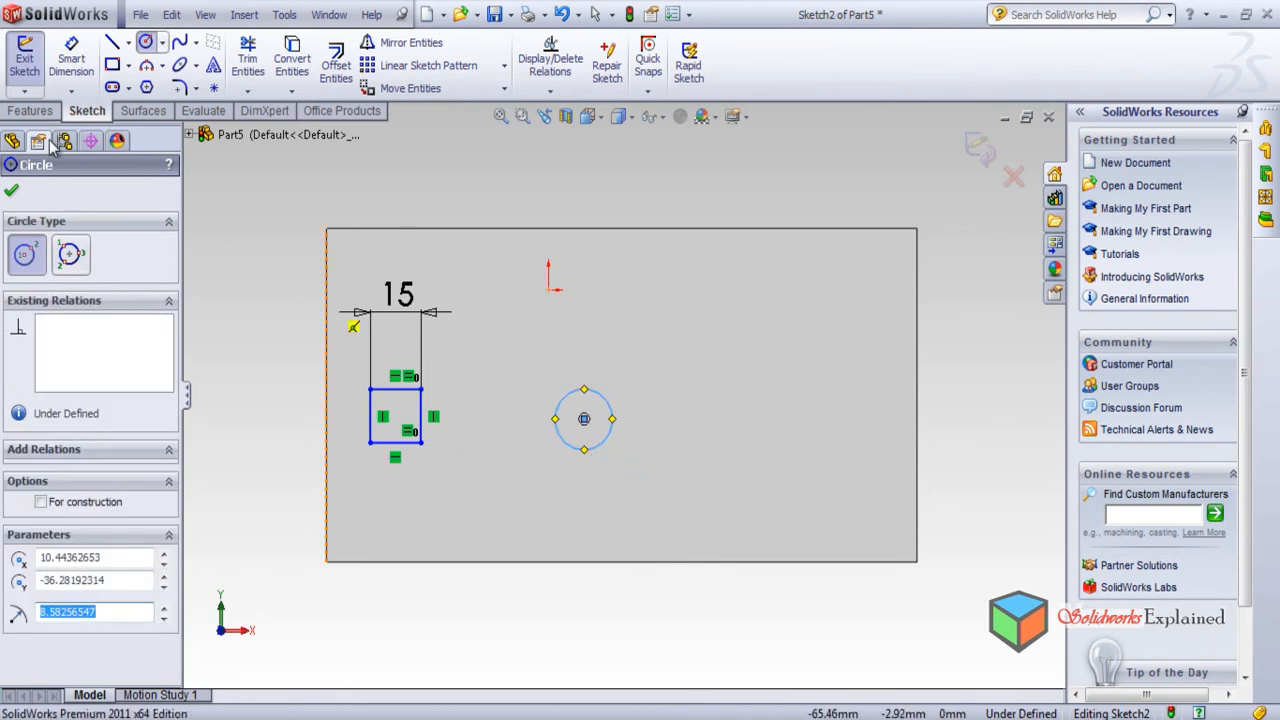
# Dimension the circle's diameter to 15 mm.
pyautogui.click(71, 58)
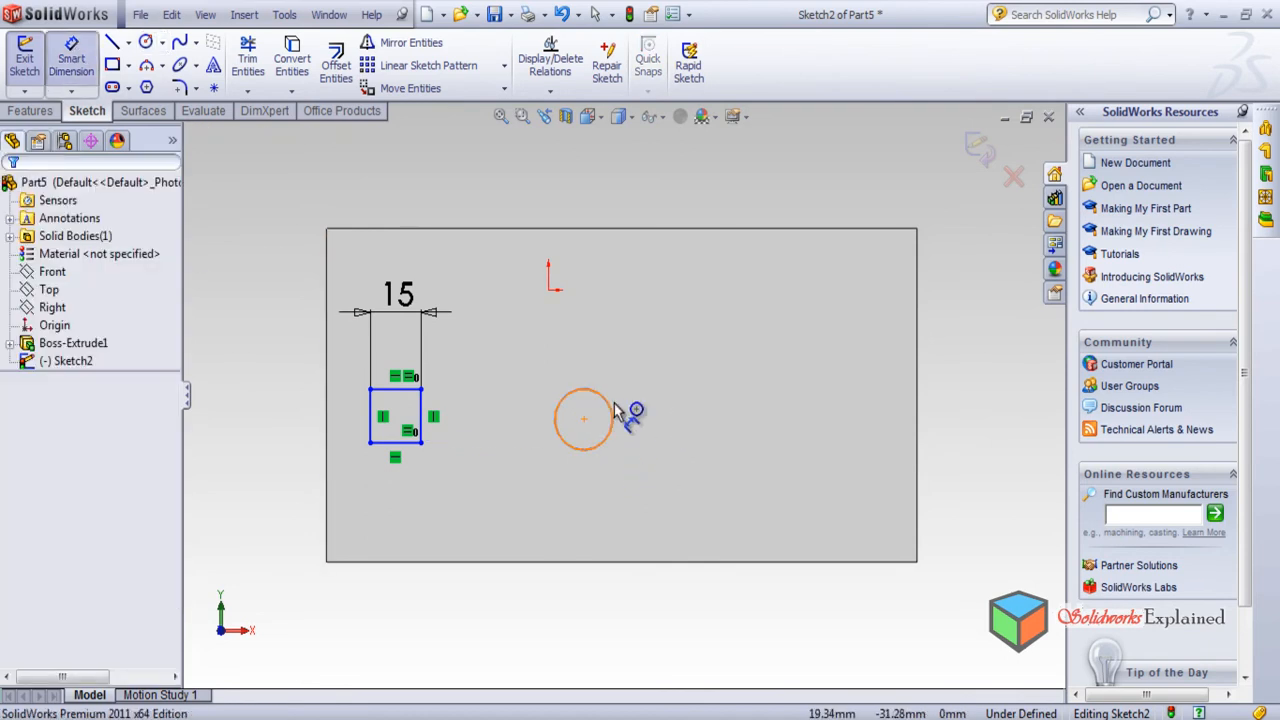
pyautogui.click(614, 411)
pyautogui.click(605, 345)
pyautogui.write('15')
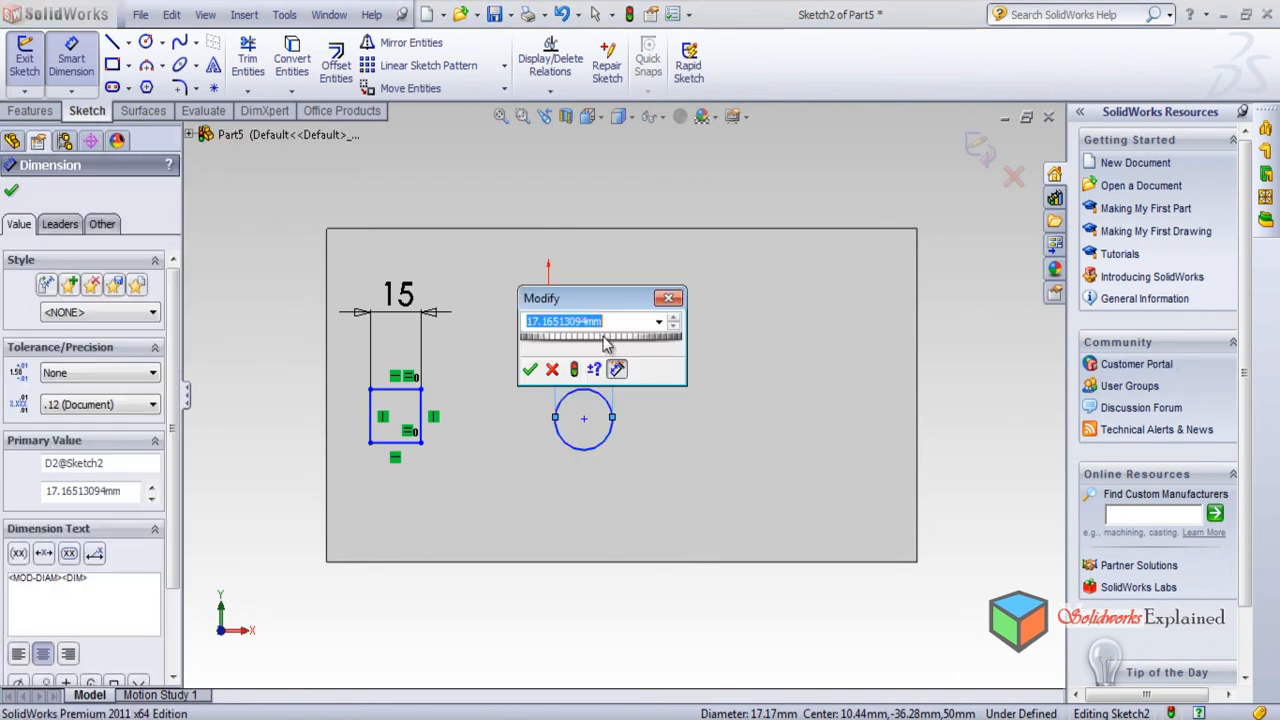
pyautogui.press('Return')
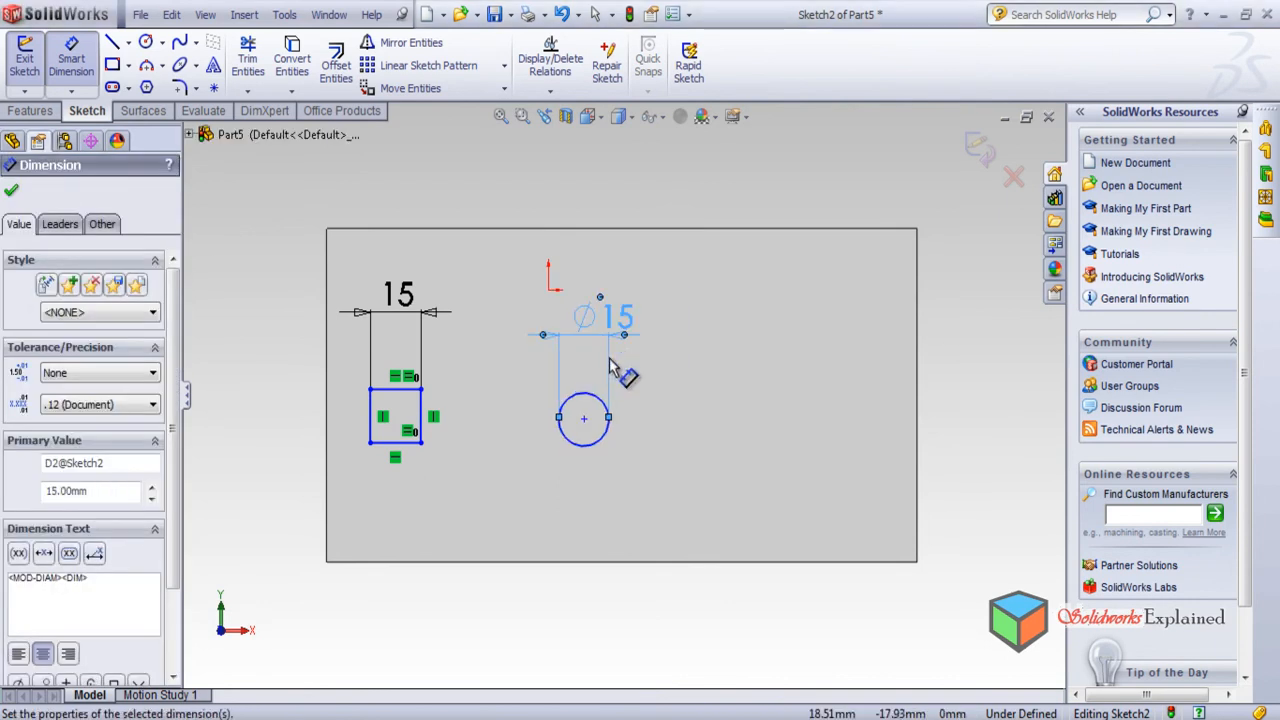
pyautogui.click(38, 114)
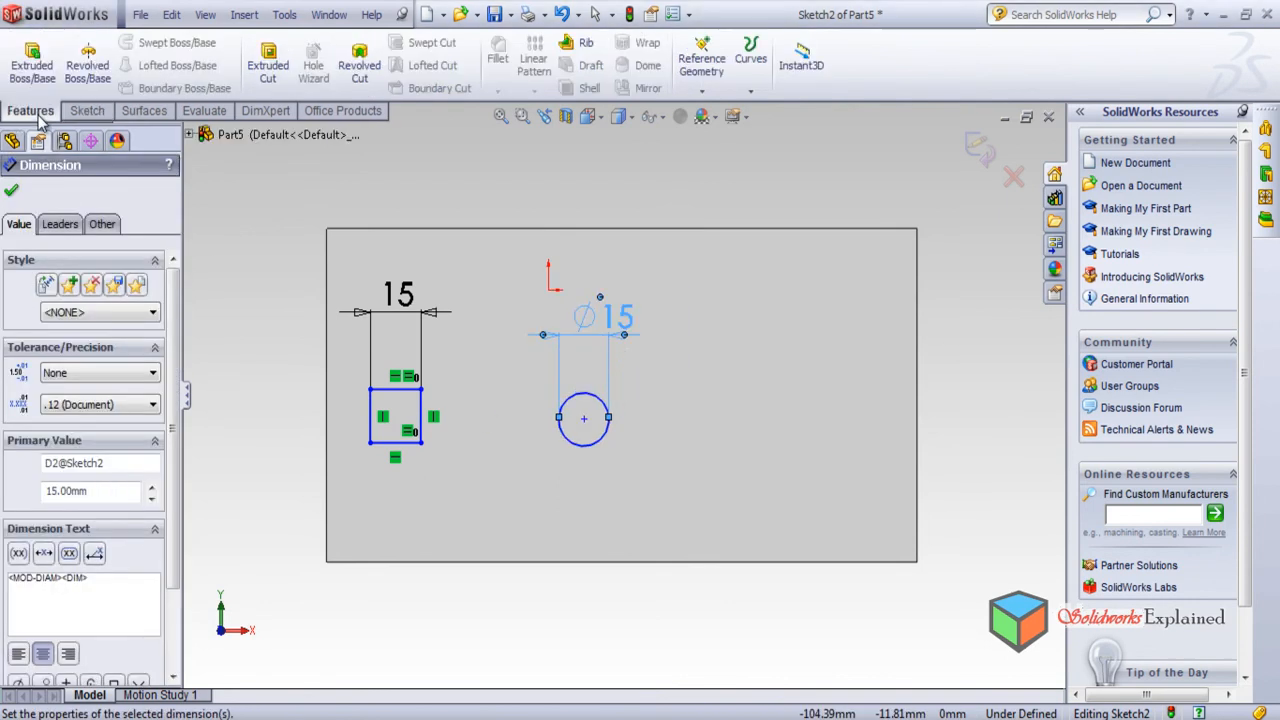
# Sketch a closed triangle from three lines to the right of the circle, with a left side about 20 mm and base about 23 mm long.
pyautogui.click(87, 110)
pyautogui.click(113, 43)
pyautogui.click(765, 448)
pyautogui.click(798, 389)
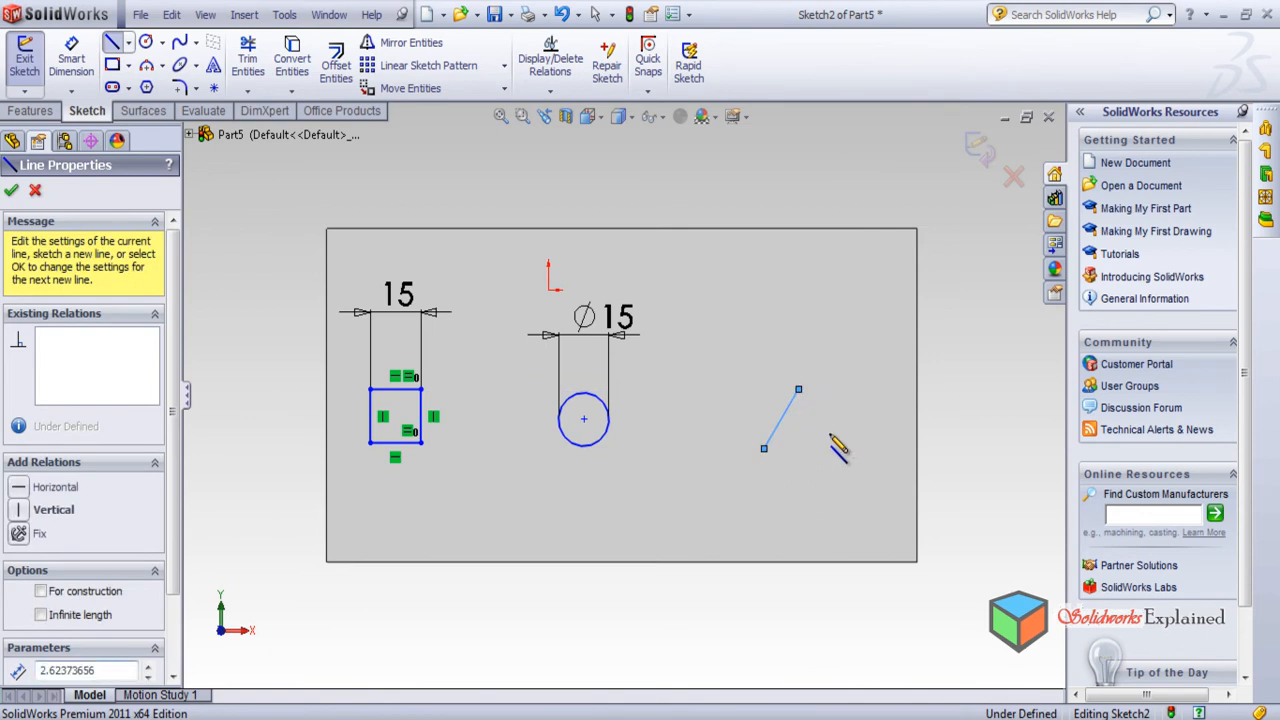
pyautogui.click(840, 457)
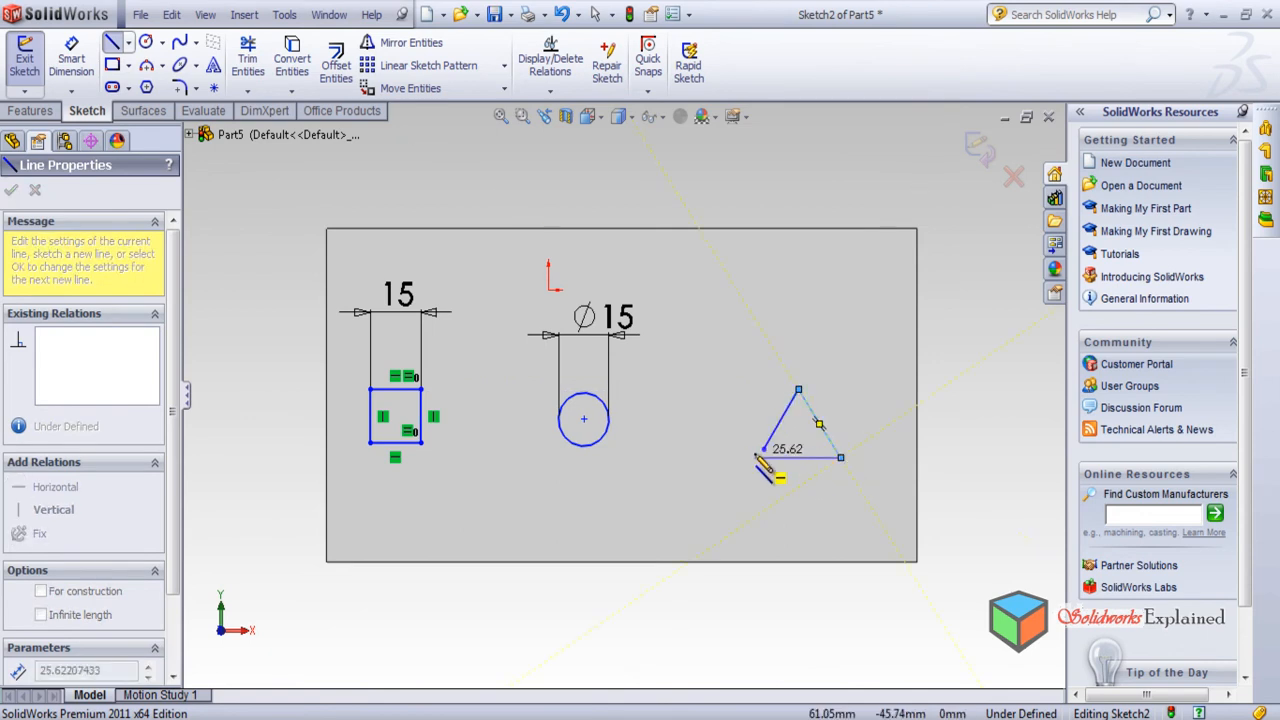
pyautogui.click(766, 449)
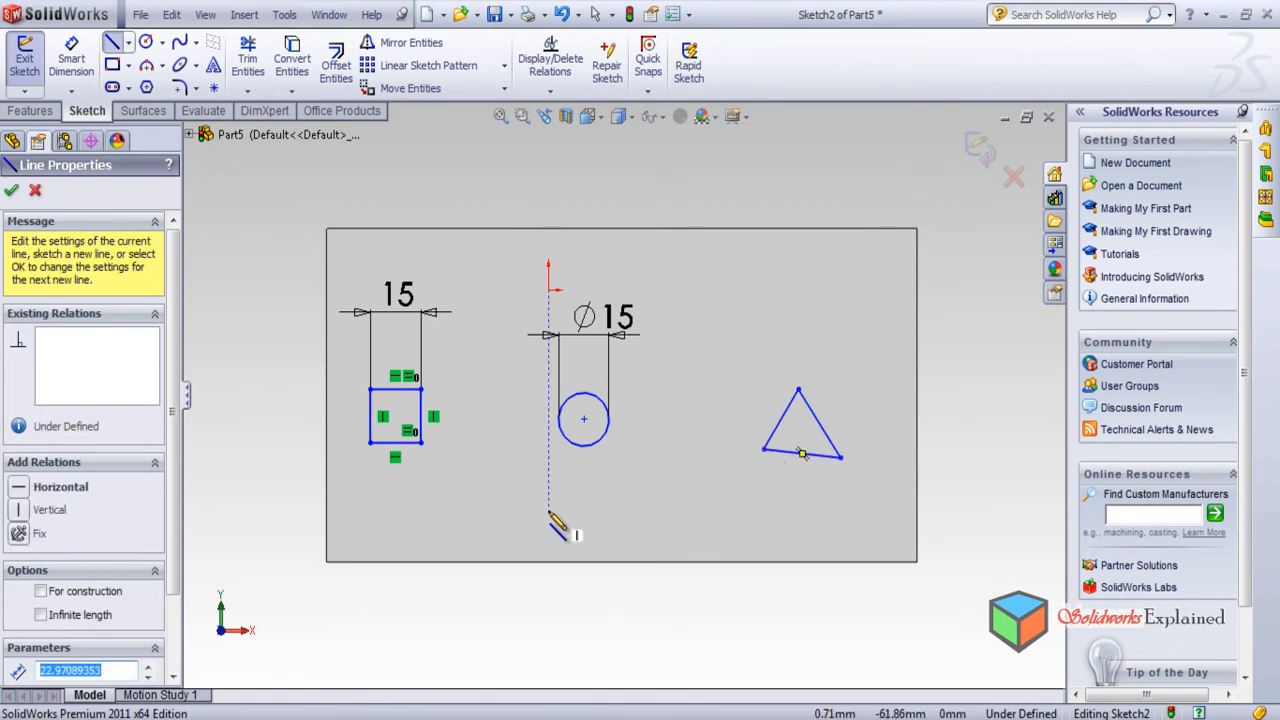
pyautogui.click(11, 190)
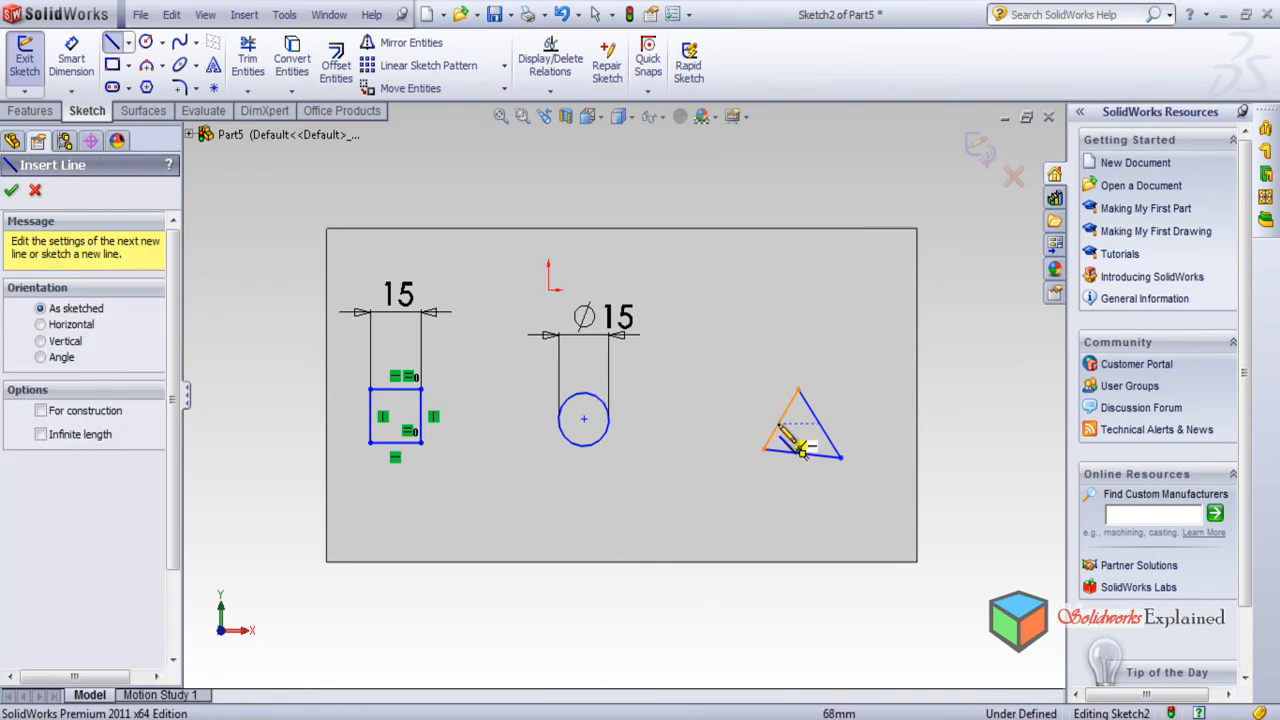
pyautogui.click(34, 190)
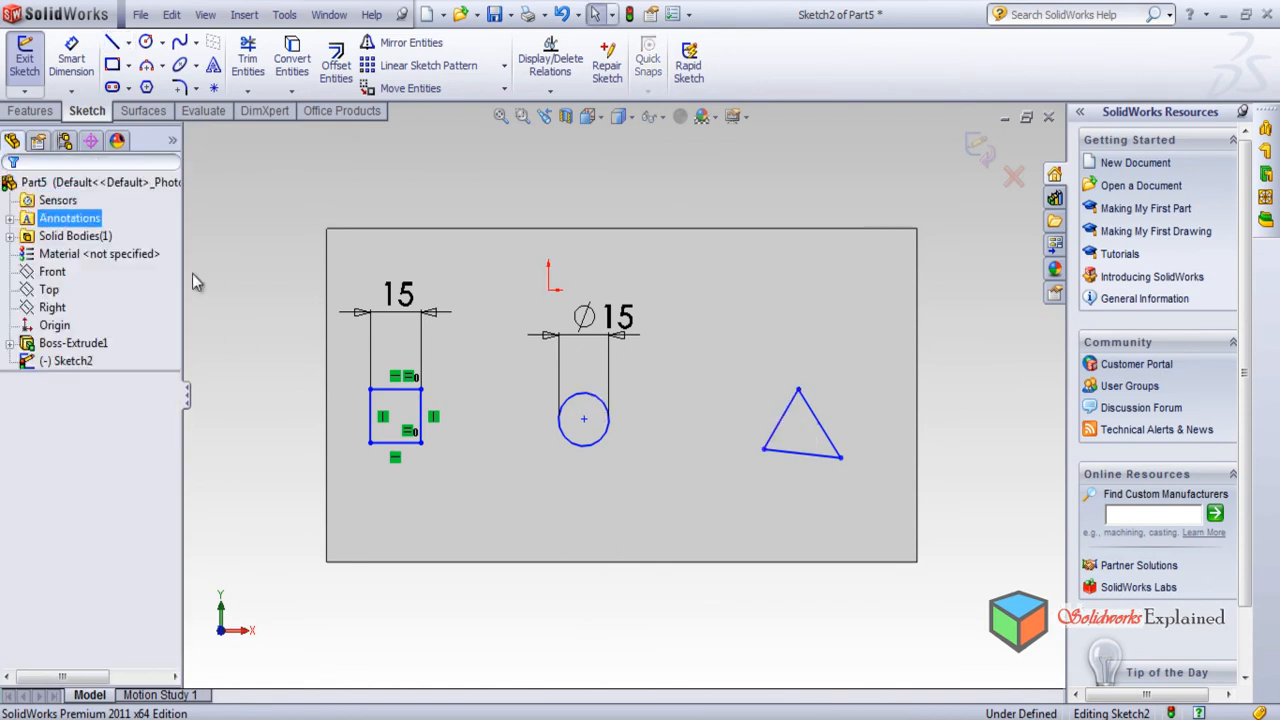
# Add an equal relation between all three sides of the triangle.
pyautogui.click(783, 438)
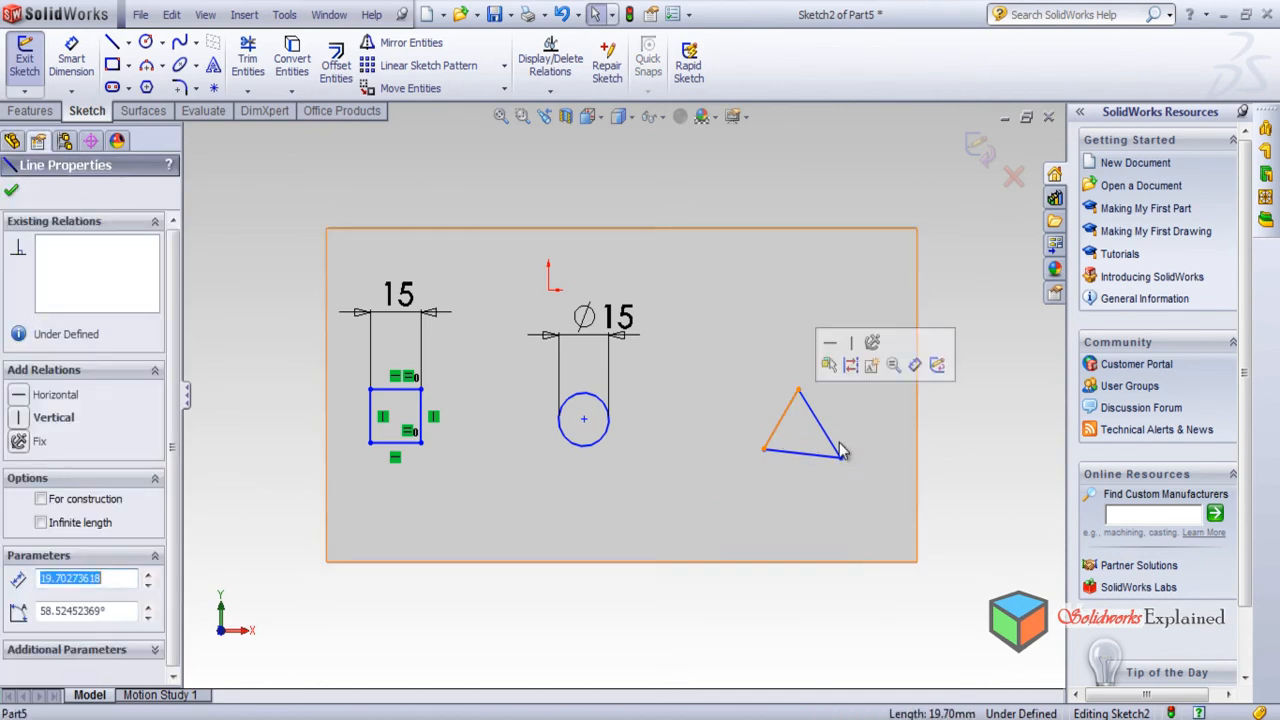
pyautogui.keyDown('ctrl'); pyautogui.click(823, 453); pyautogui.keyUp('ctrl')
pyautogui.keyDown('ctrl'); pyautogui.click(830, 442); pyautogui.keyUp('ctrl')
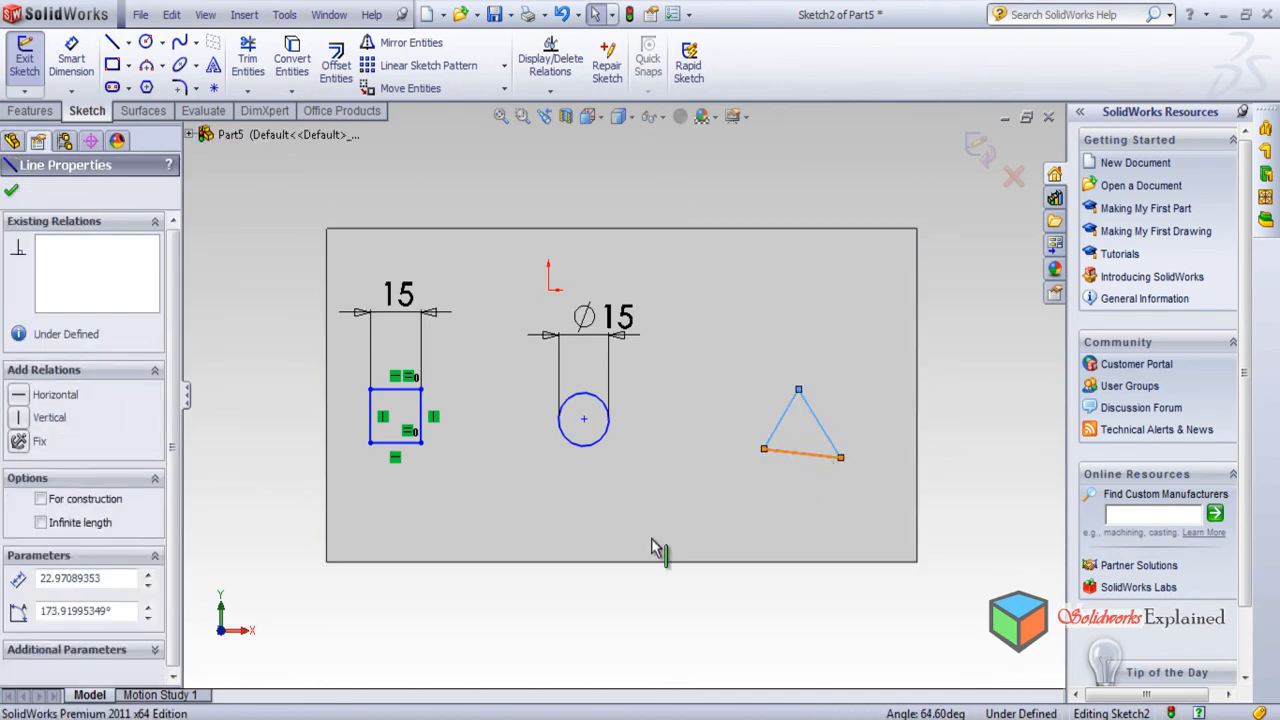
pyautogui.click(18, 604)
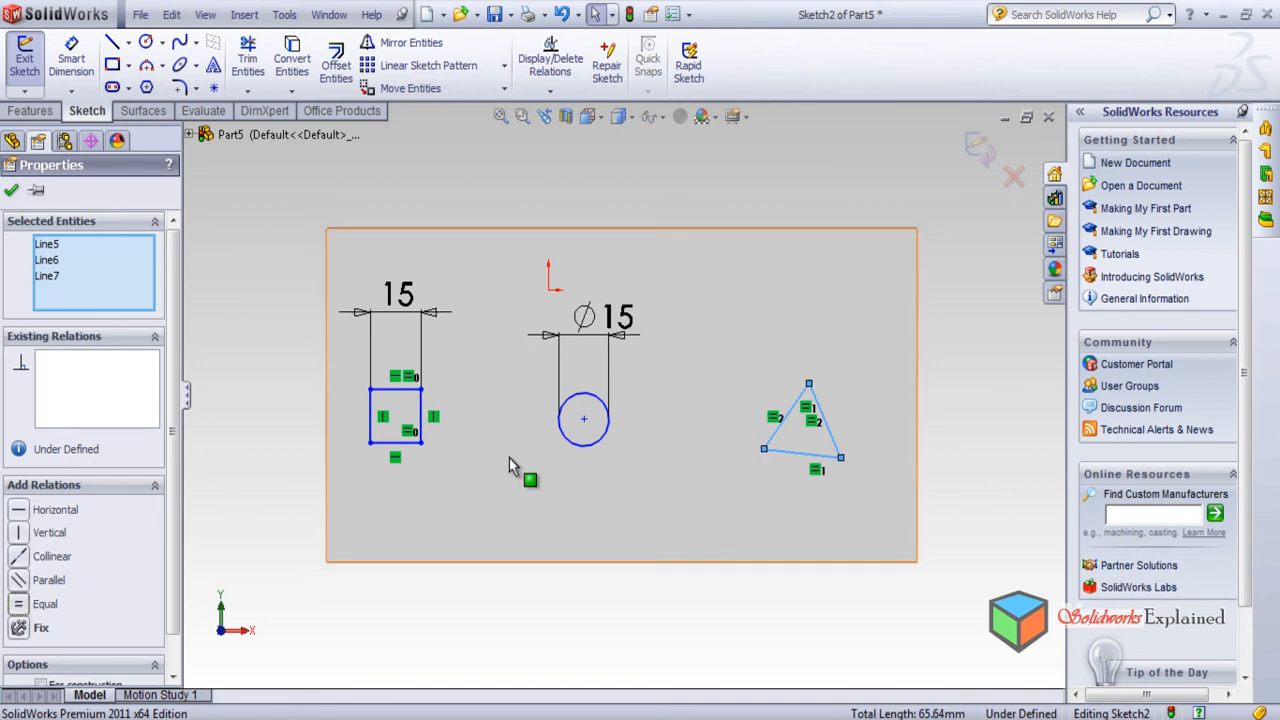
pyautogui.click(11, 191)
# Dimension the triangle's left side to 15 mm.
pyautogui.click(71, 57)
pyautogui.click(782, 422)
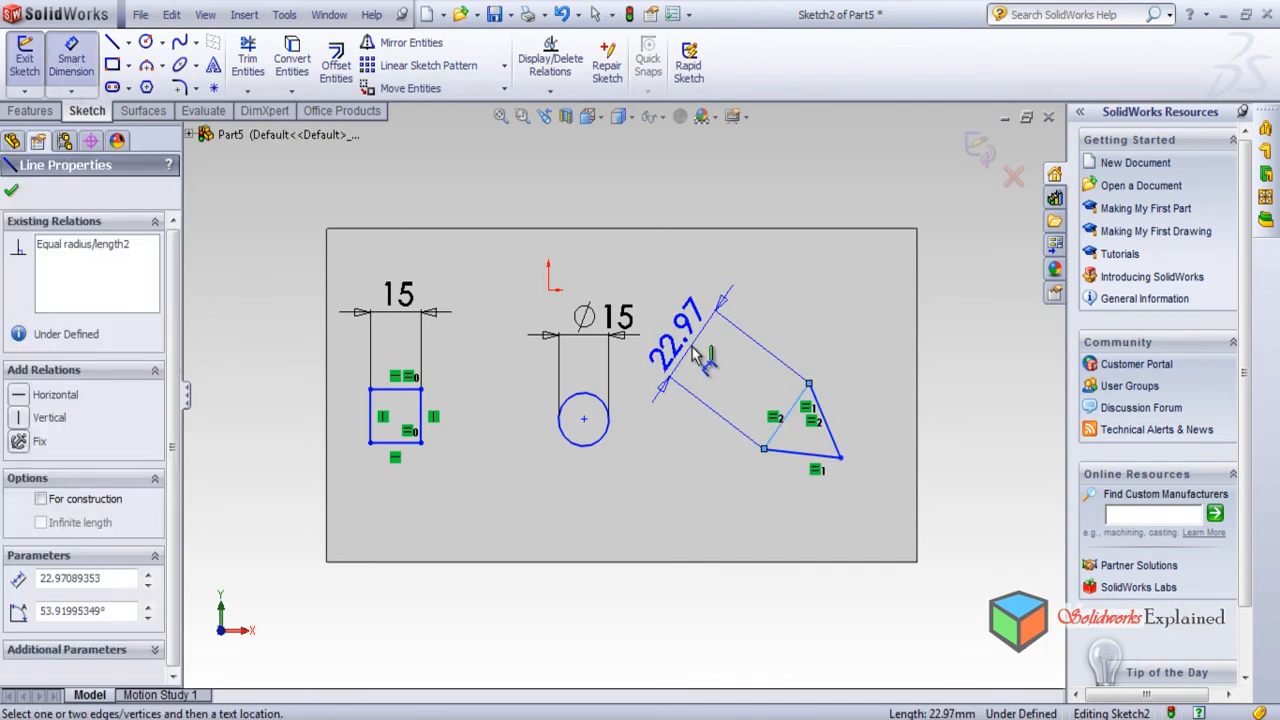
pyautogui.click(713, 378)
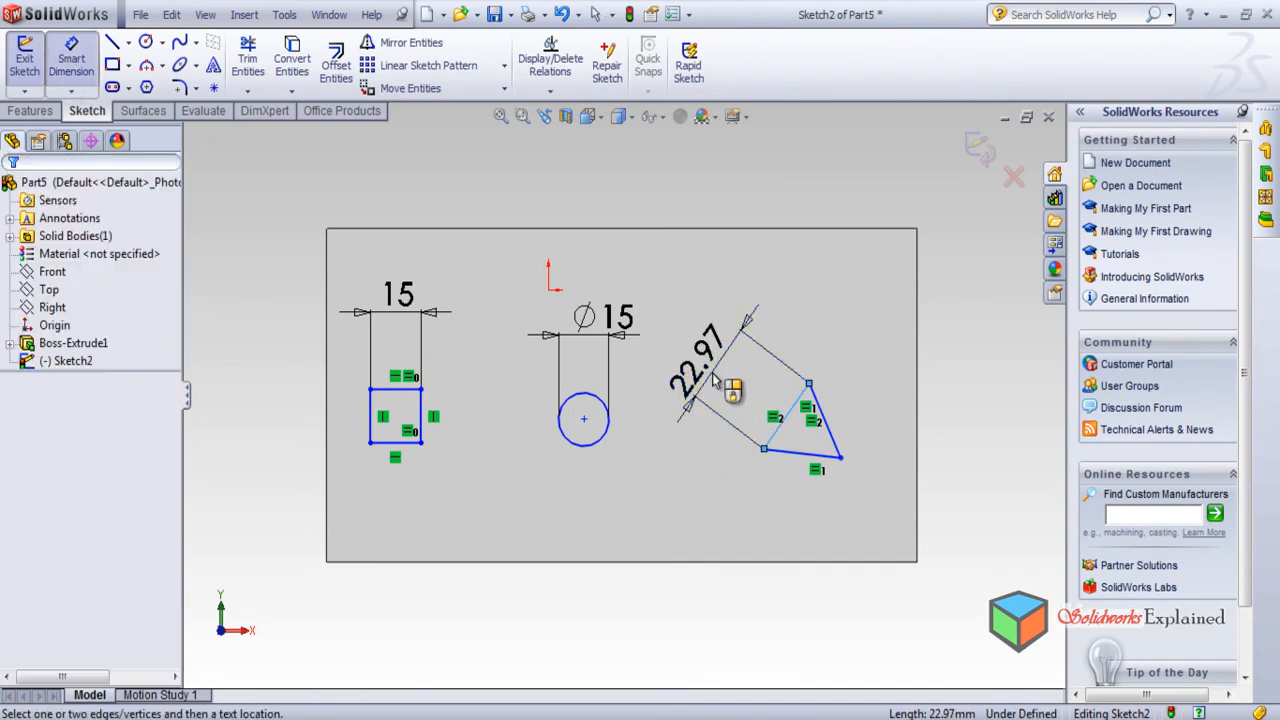
pyautogui.write('15')
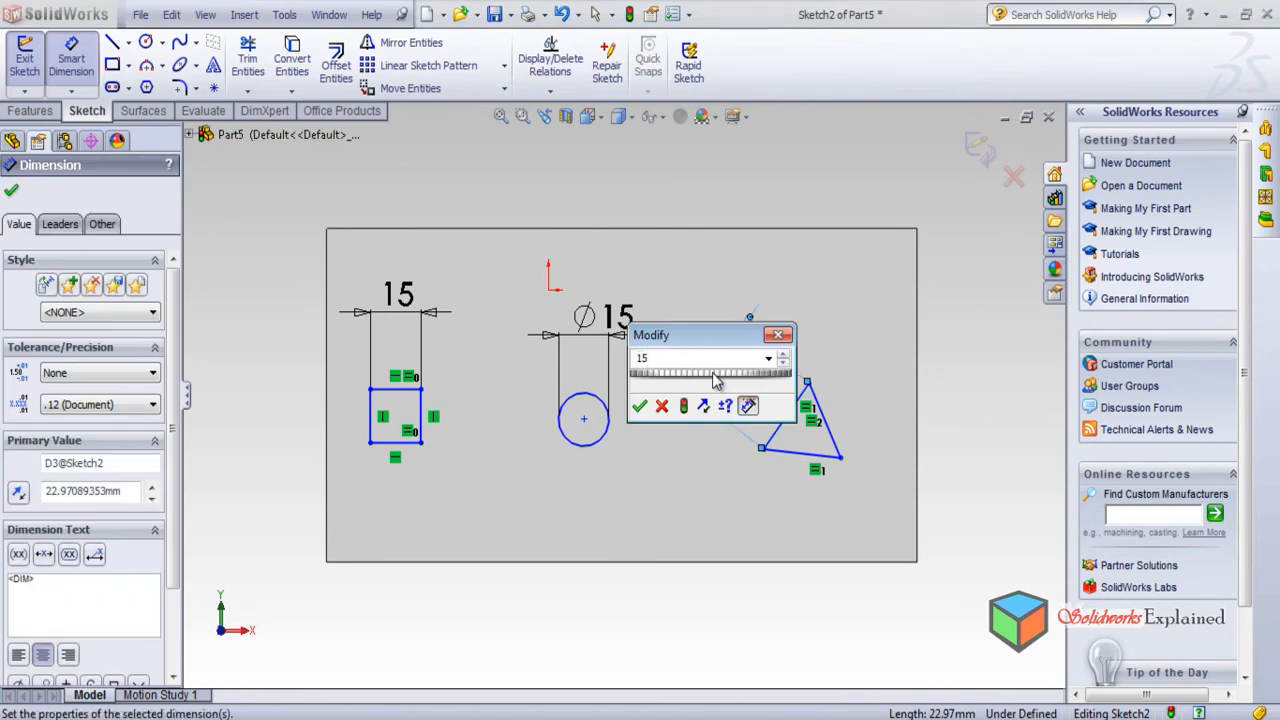
pyautogui.press('Return')
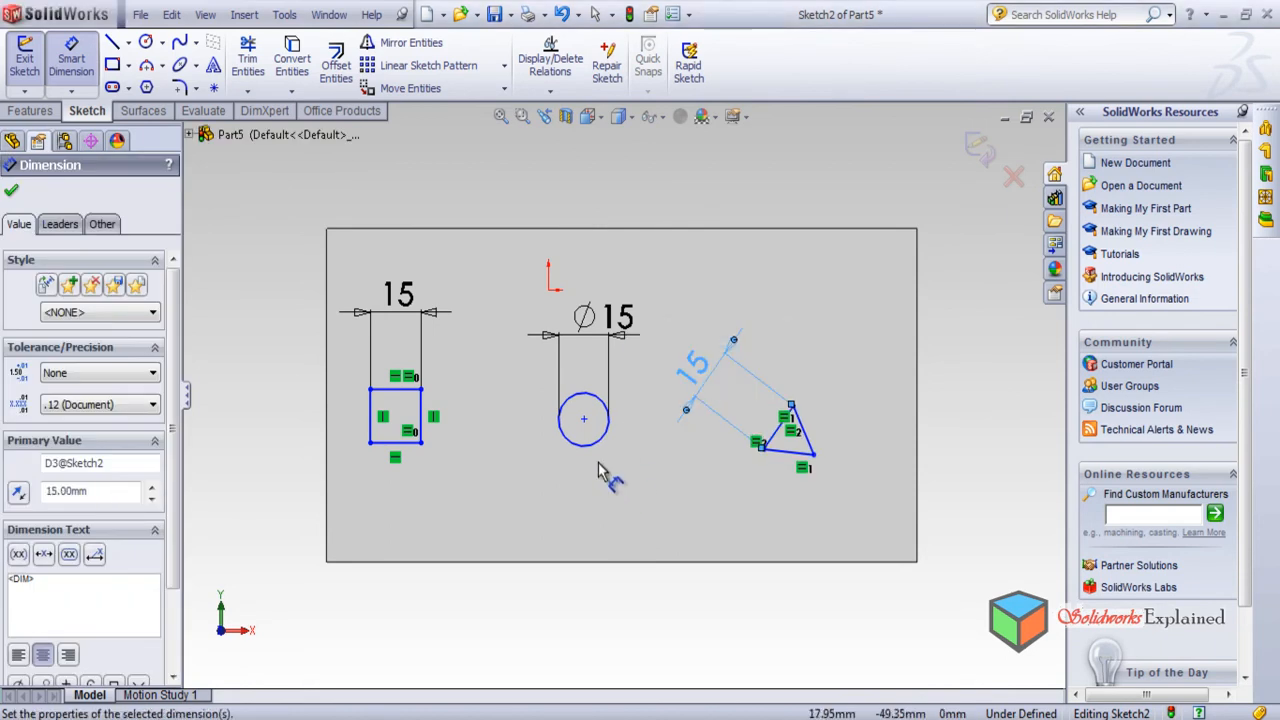
pyautogui.click(12, 195)
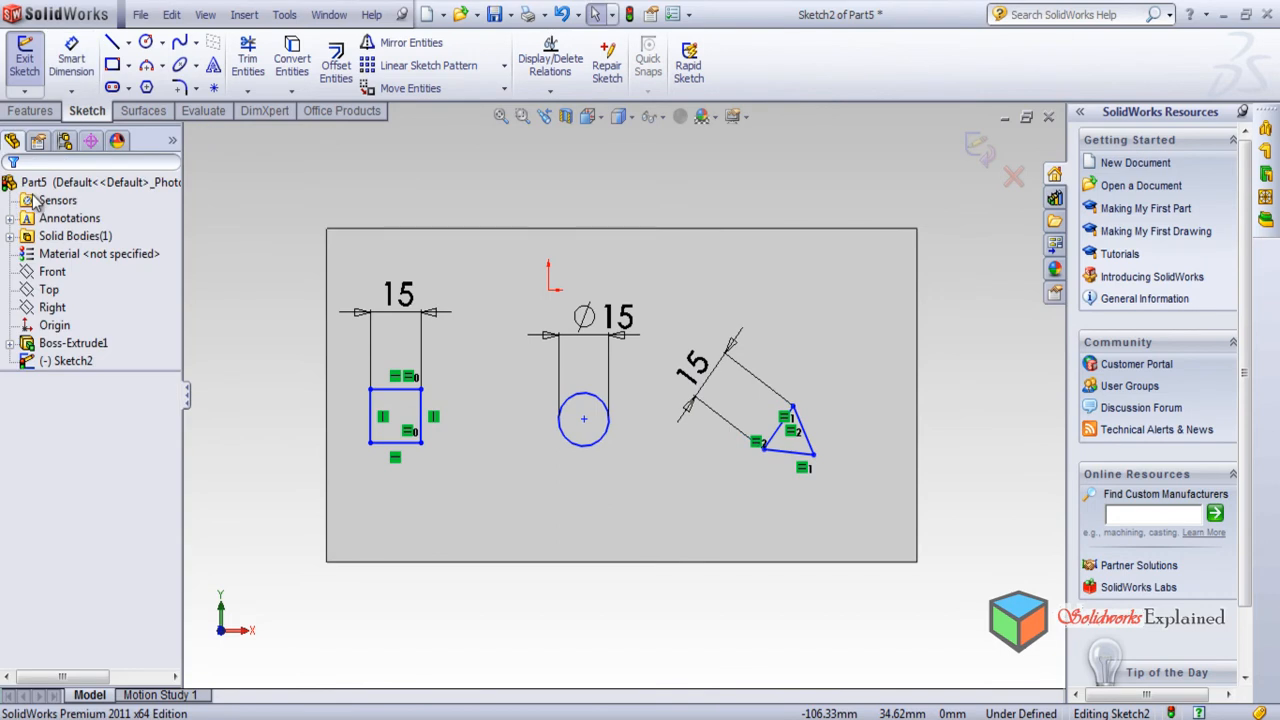
# Cut the square, circle and triangle profiles into the block with a blind Extruded Cut 25 mm deep.
pyautogui.click(16, 112)
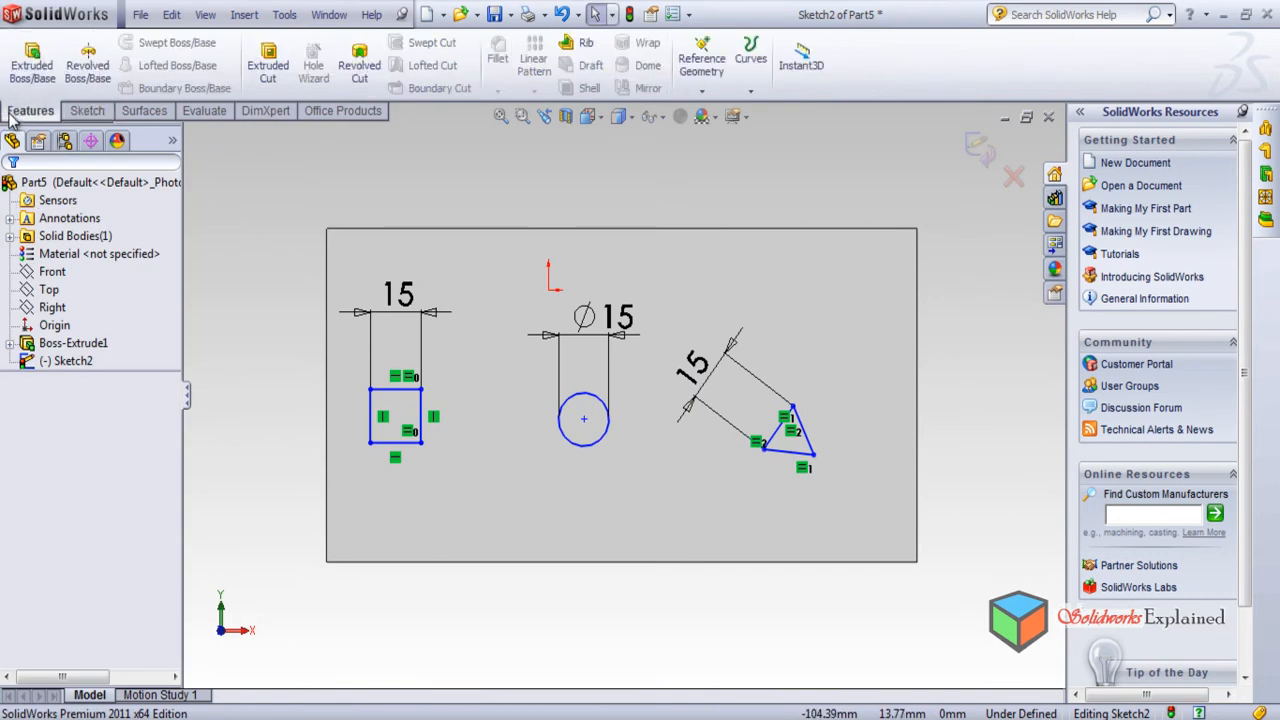
pyautogui.click(263, 80)
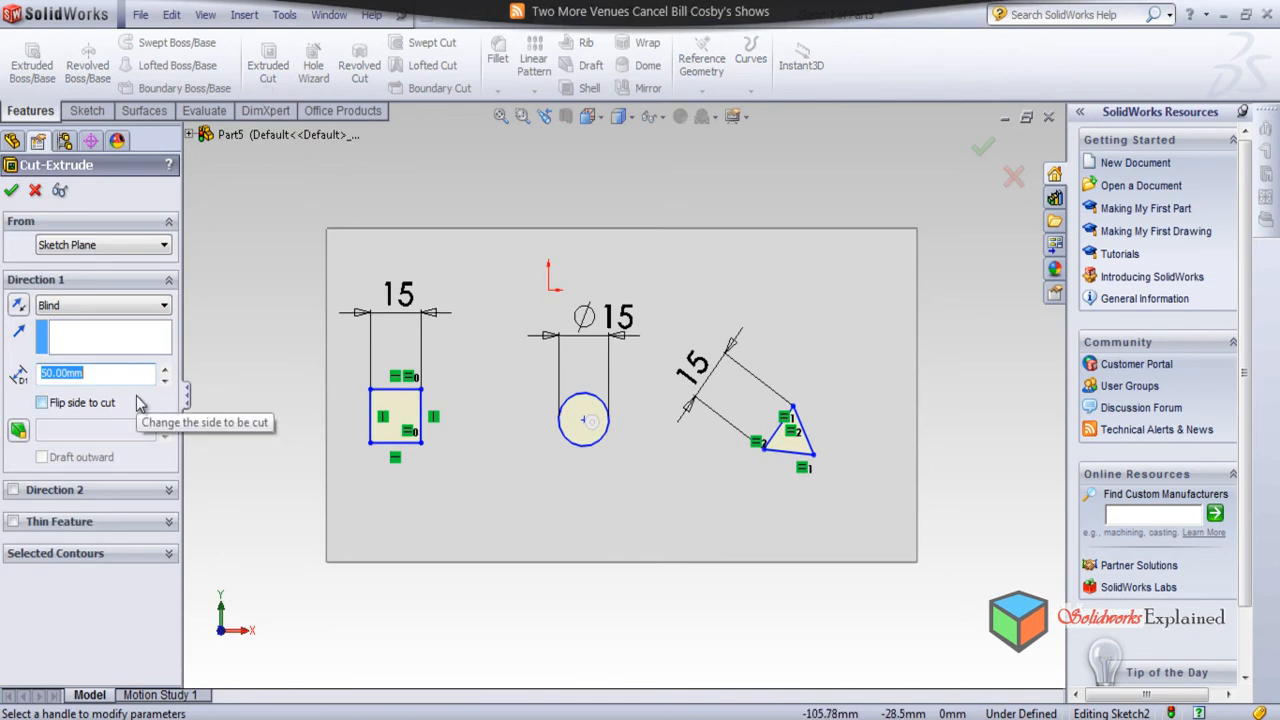
pyautogui.write('2')
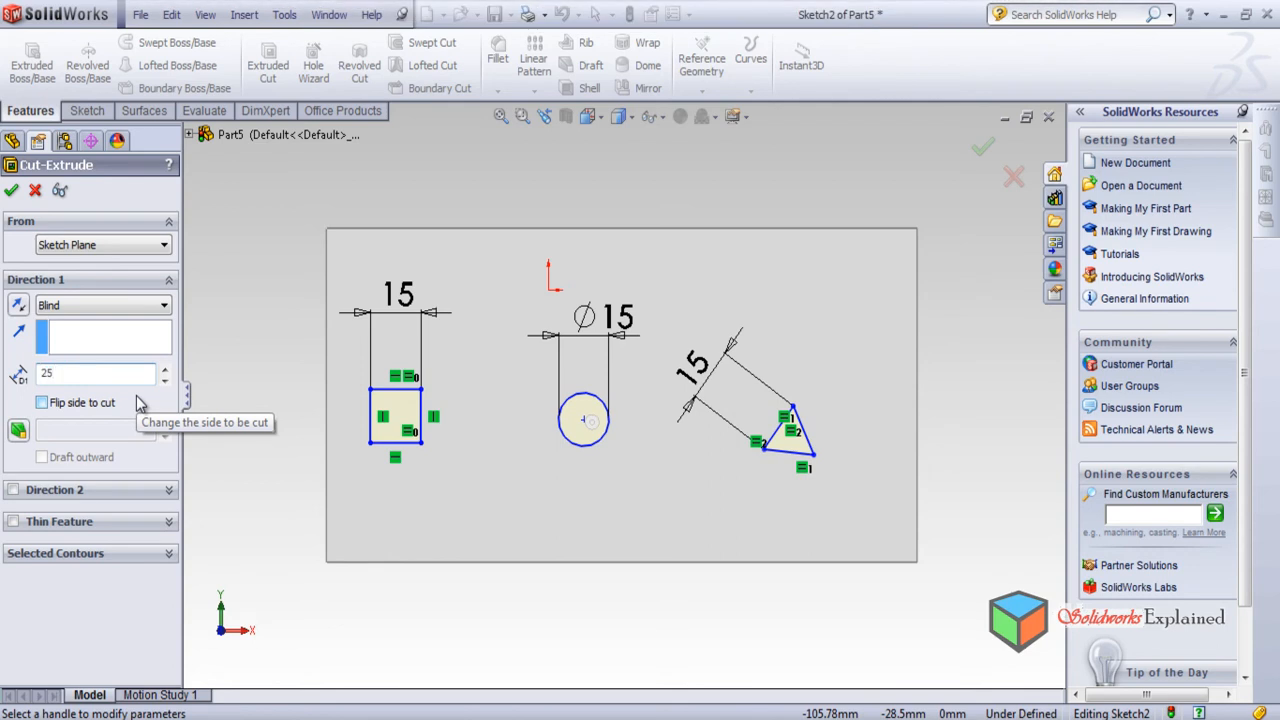
pyautogui.click(12, 191)
pyautogui.moveTo(625, 592); pyautogui.dragTo(606, 522, button='middle')
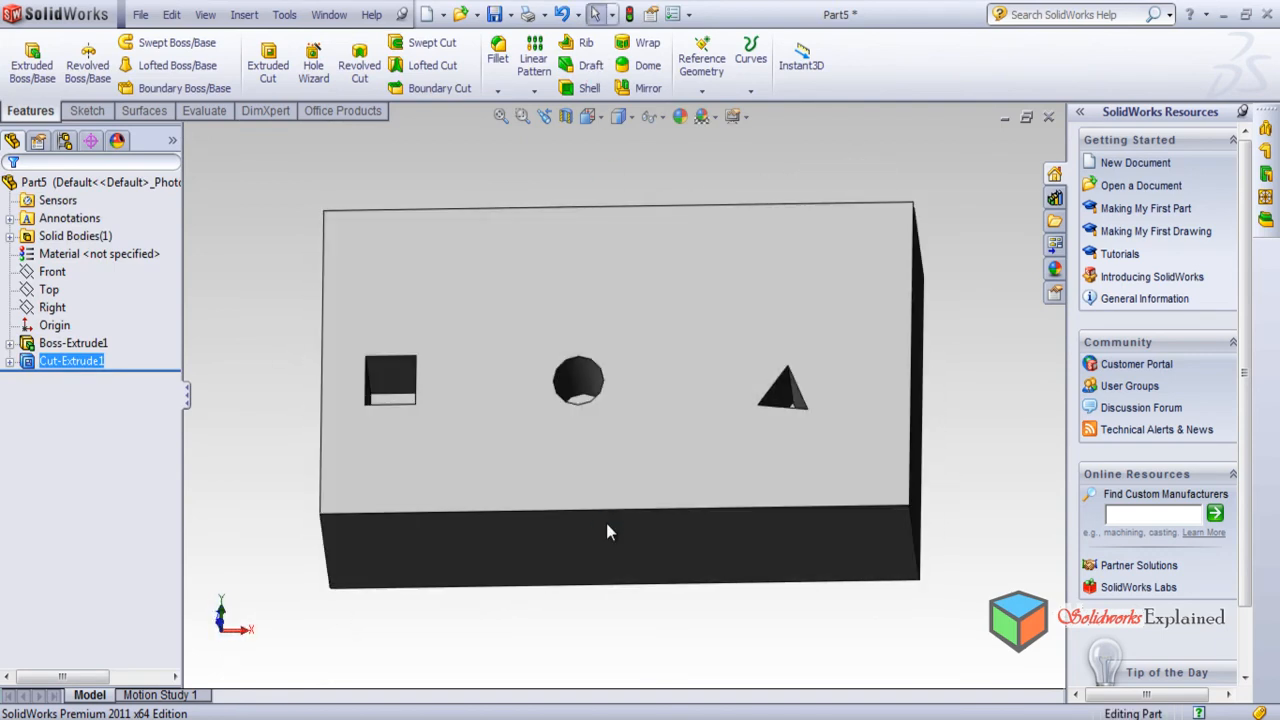
pyautogui.moveTo(772, 637)
pyautogui.mouseDown(button='middle')
pyautogui.moveTo(669, 671)
pyautogui.moveTo(749, 668)
pyautogui.moveTo(749, 636)
pyautogui.moveTo(770, 634)
pyautogui.mouseUp(button='middle')
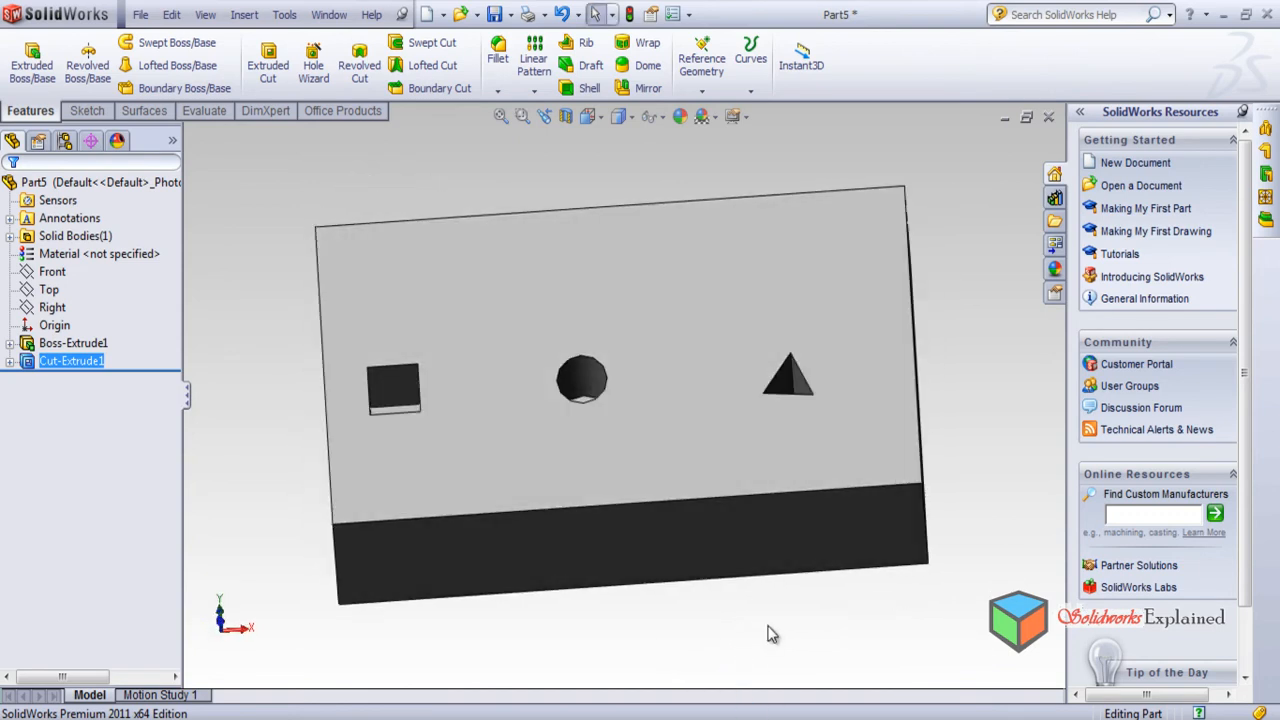
# Create a new part document and orient the view normal to its Front plane.
pyautogui.click(426, 14)
pyautogui.click(684, 646)
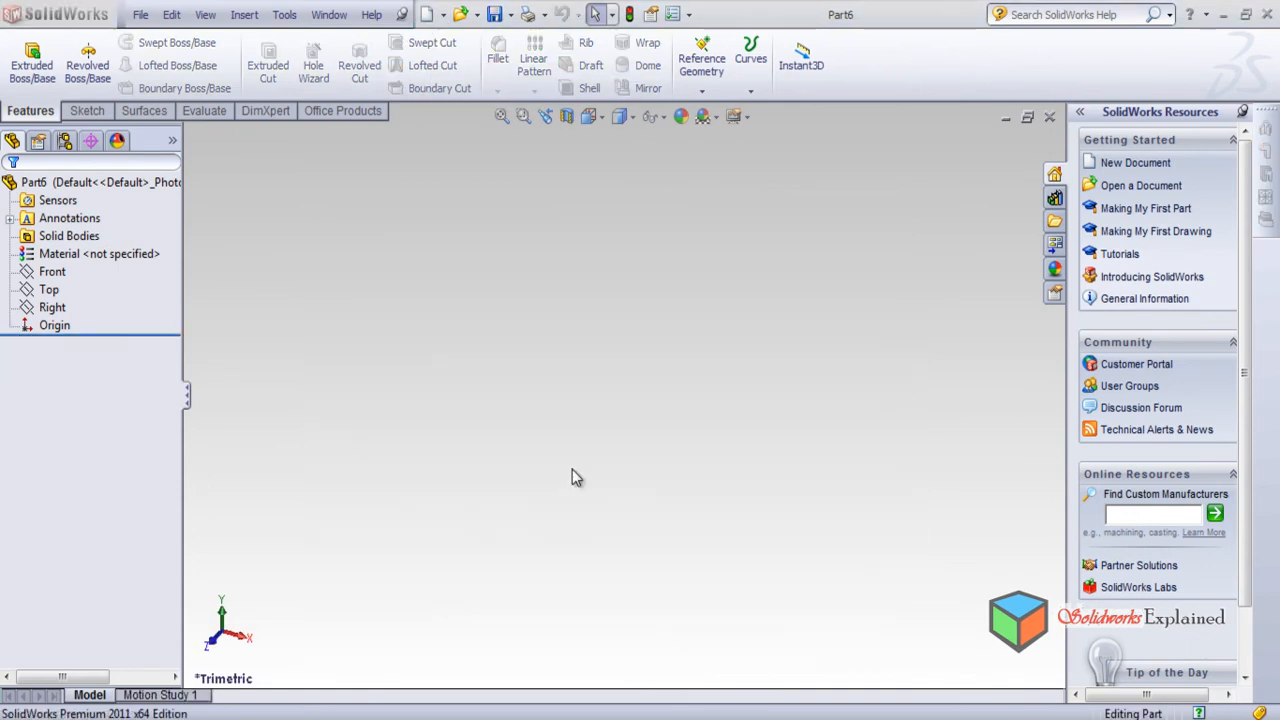
pyautogui.click(52, 271)
pyautogui.click(117, 251)
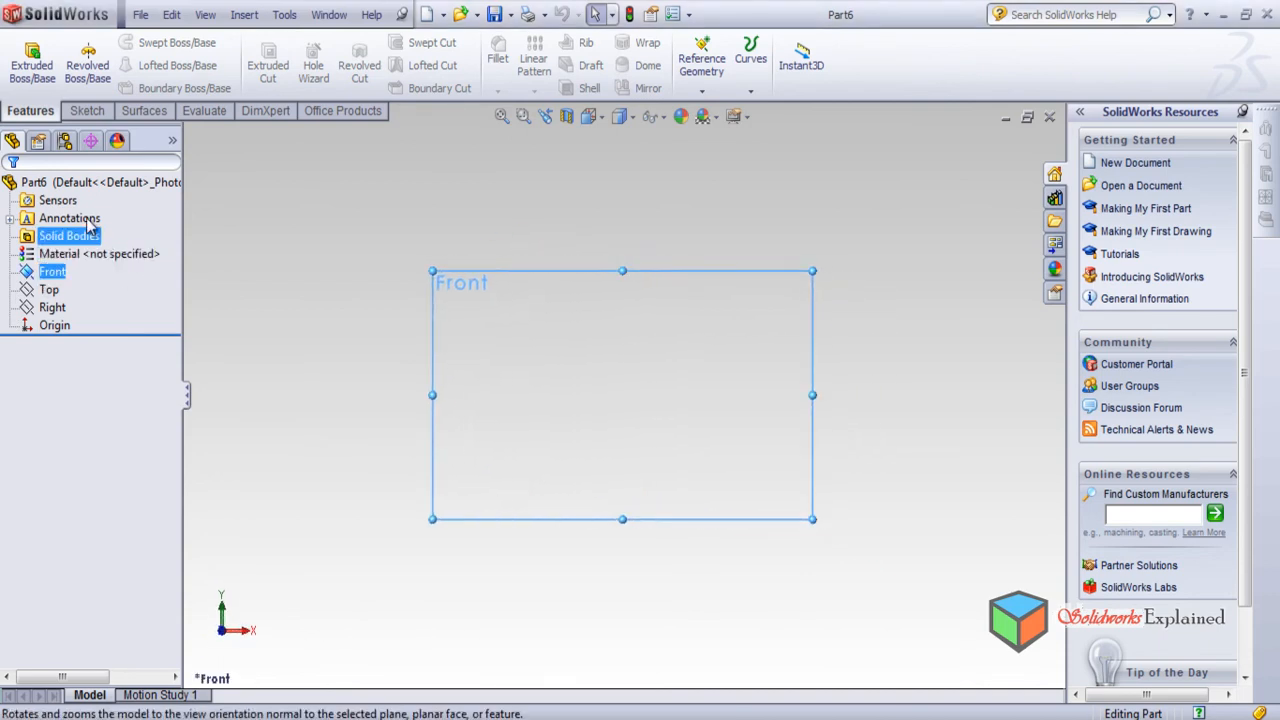
# Sketch a corner rectangle about 34 mm wide and 32 mm high on the Front plane, just left of the origin.
pyautogui.click(80, 112)
pyautogui.click(112, 64)
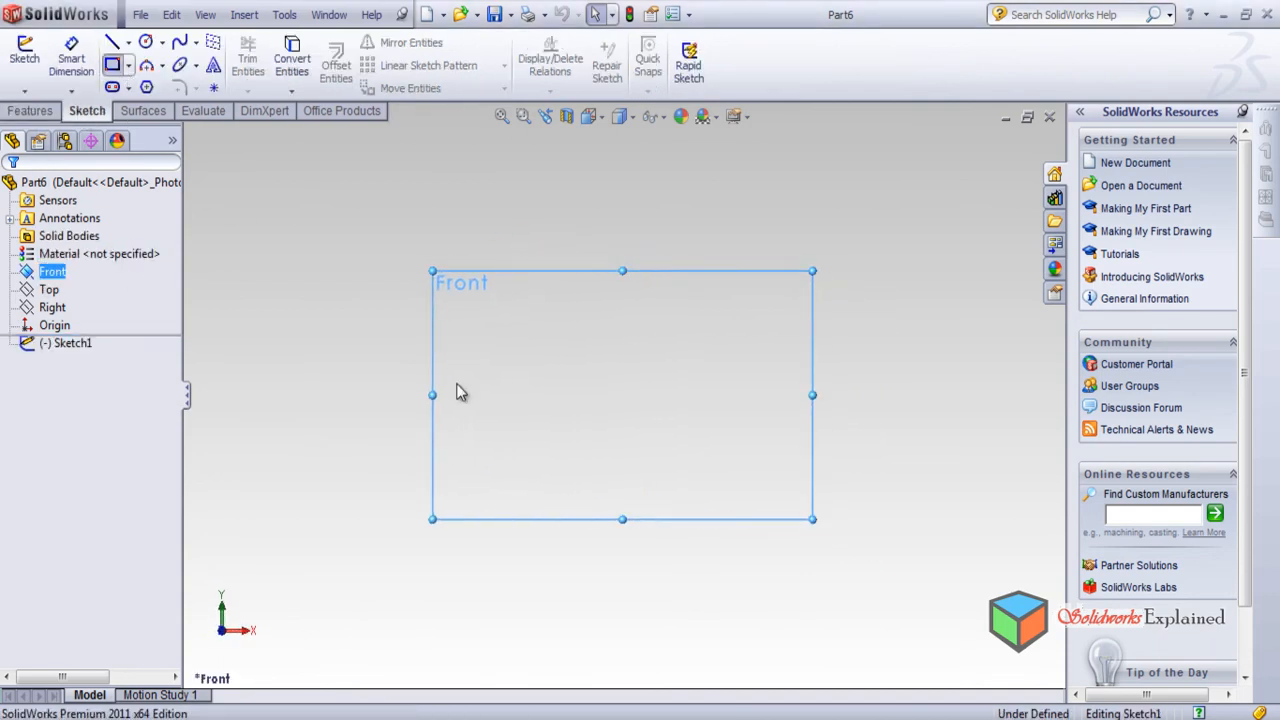
pyautogui.click(542, 382)
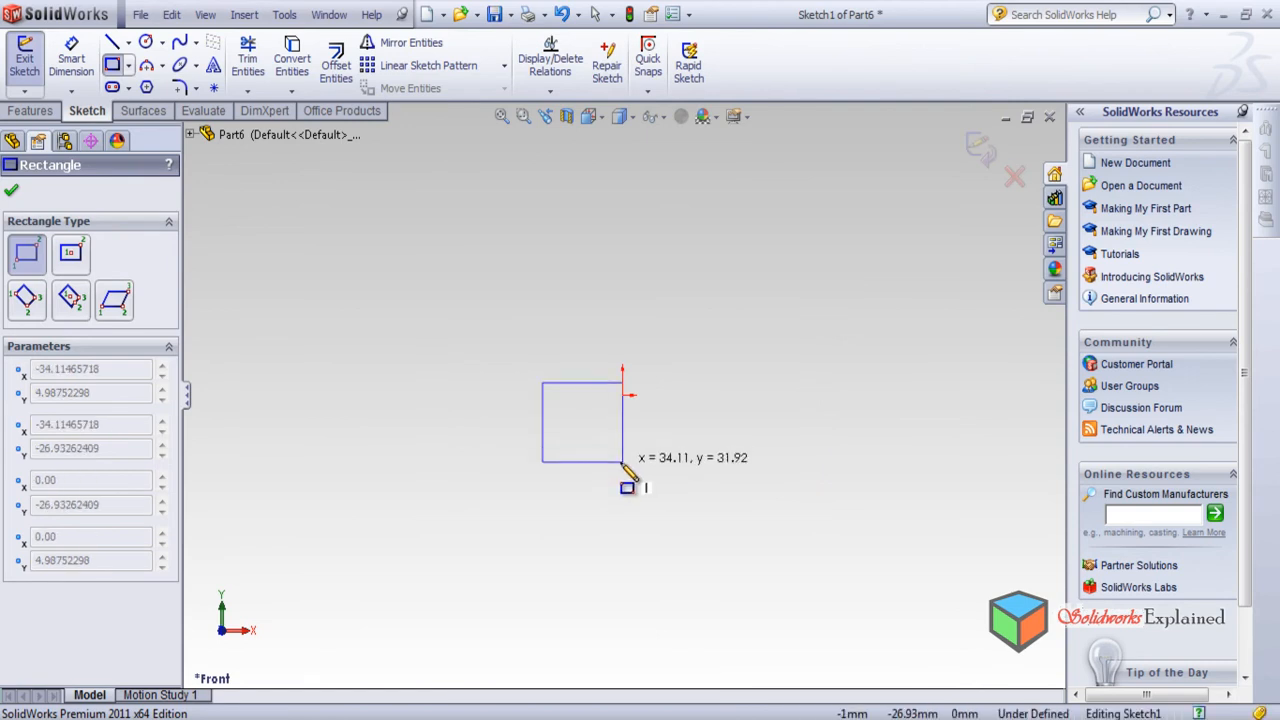
pyautogui.click(622, 462)
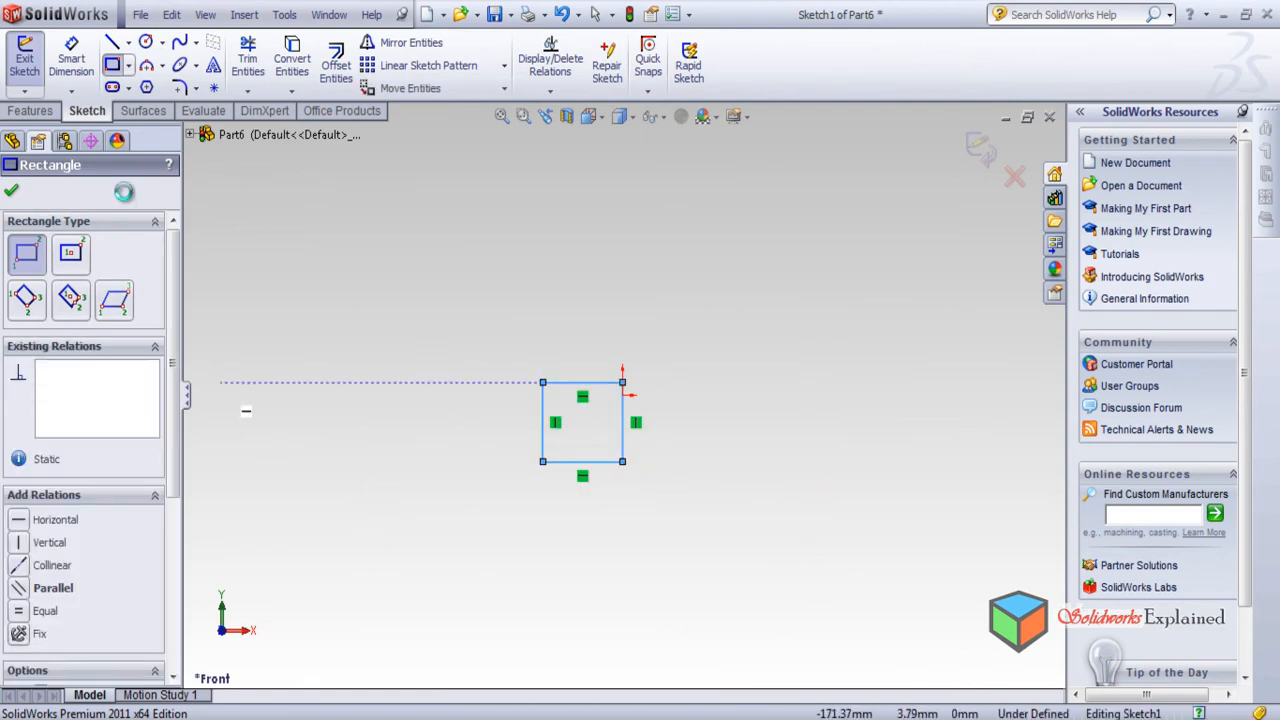
pyautogui.click(18, 190)
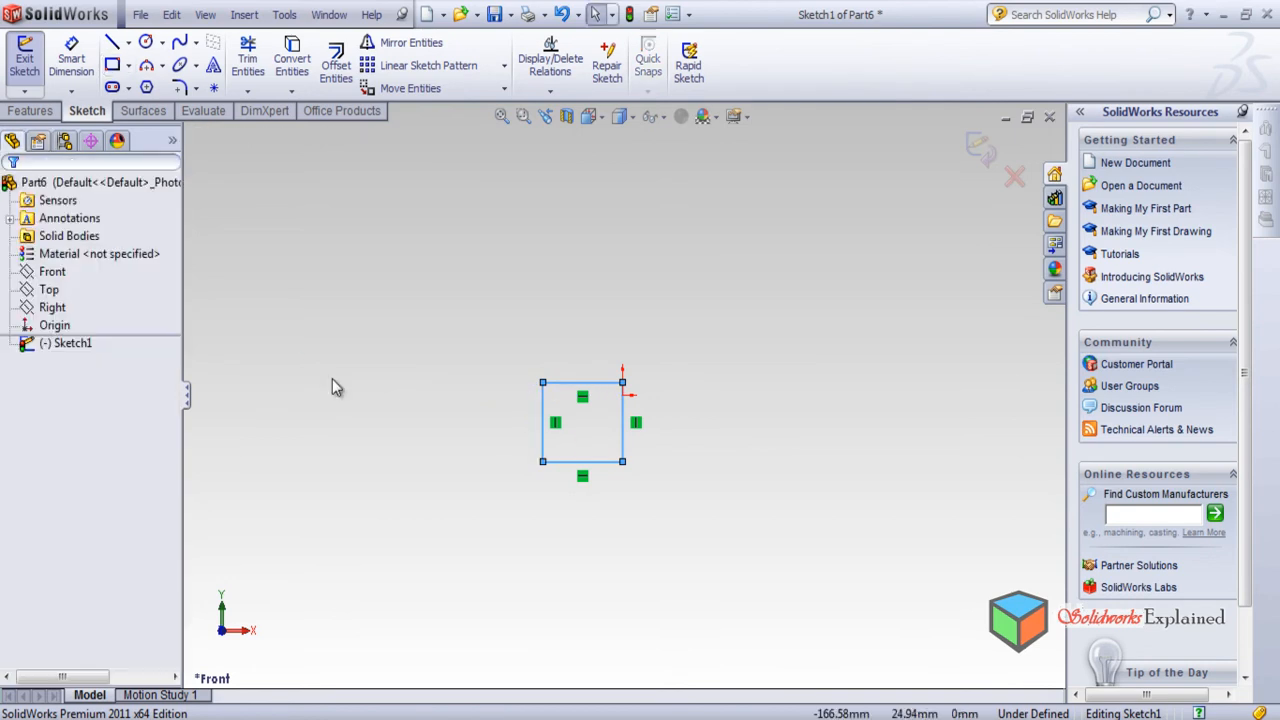
# Add an equal relation between the rectangle's left and top sides.
pyautogui.click(544, 438)
pyautogui.click(542, 373)
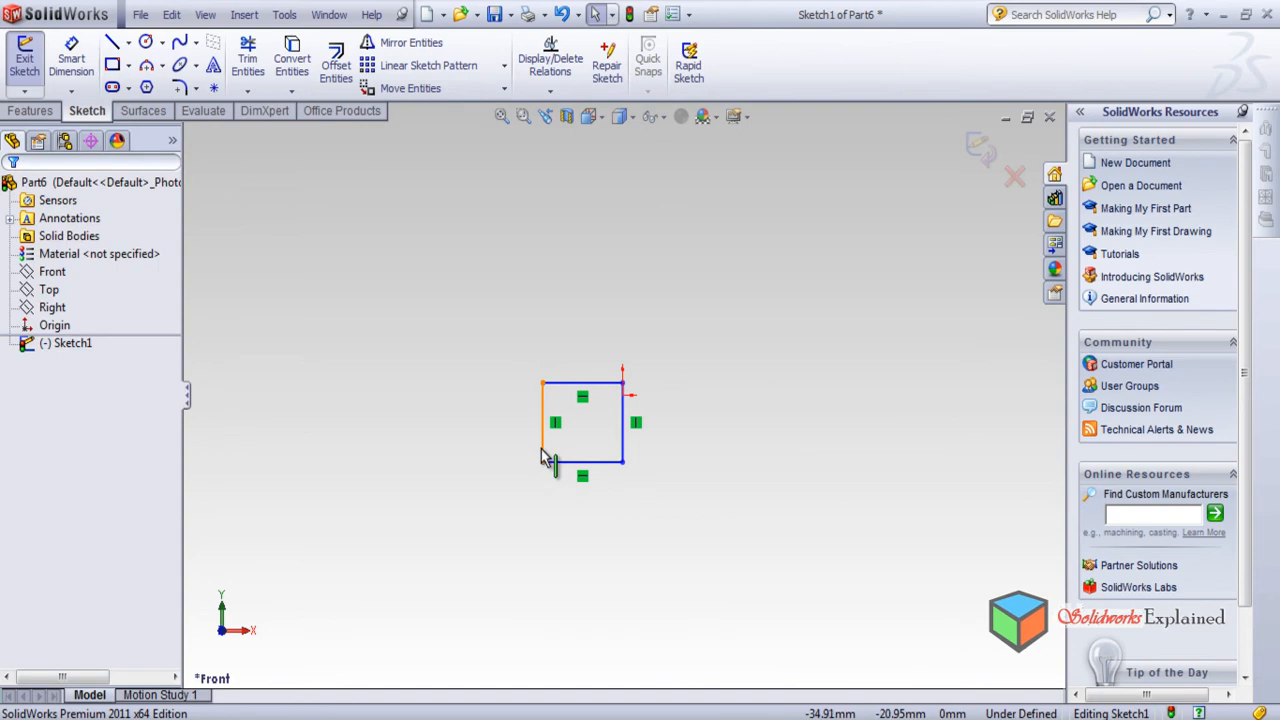
pyautogui.click(544, 458)
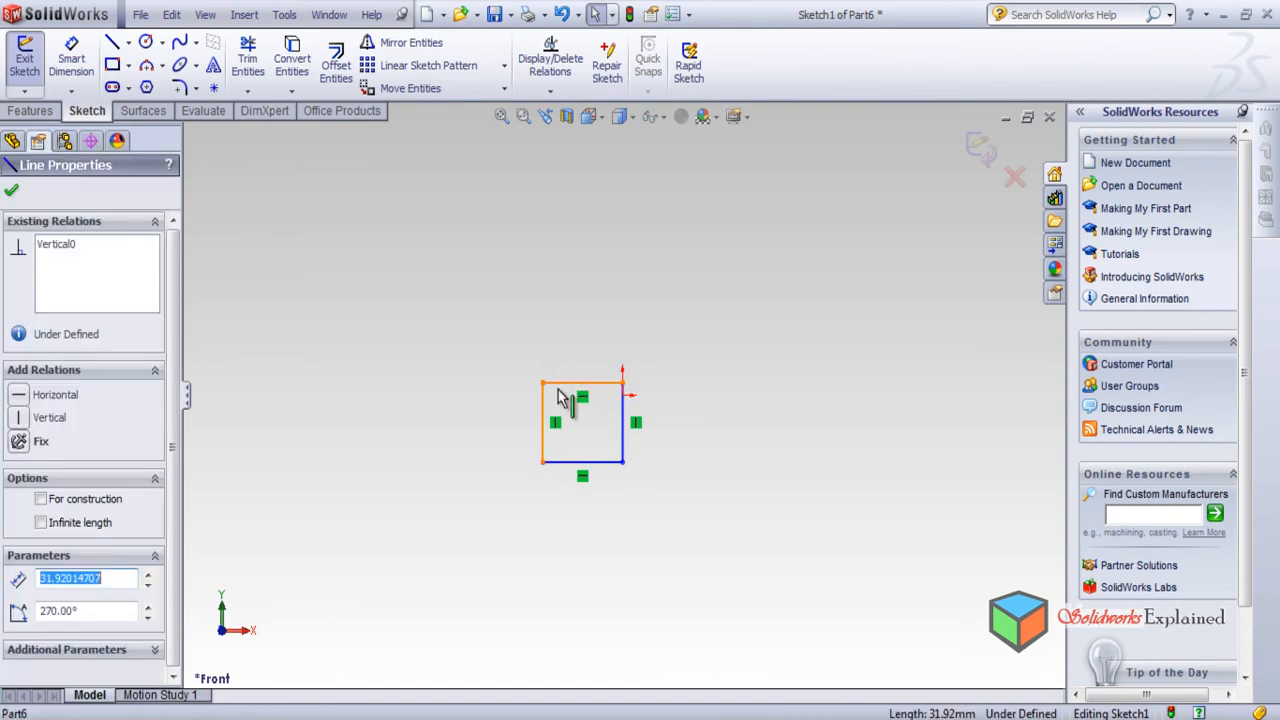
pyautogui.keyDown('ctrl'); pyautogui.click(563, 383); pyautogui.keyUp('ctrl')
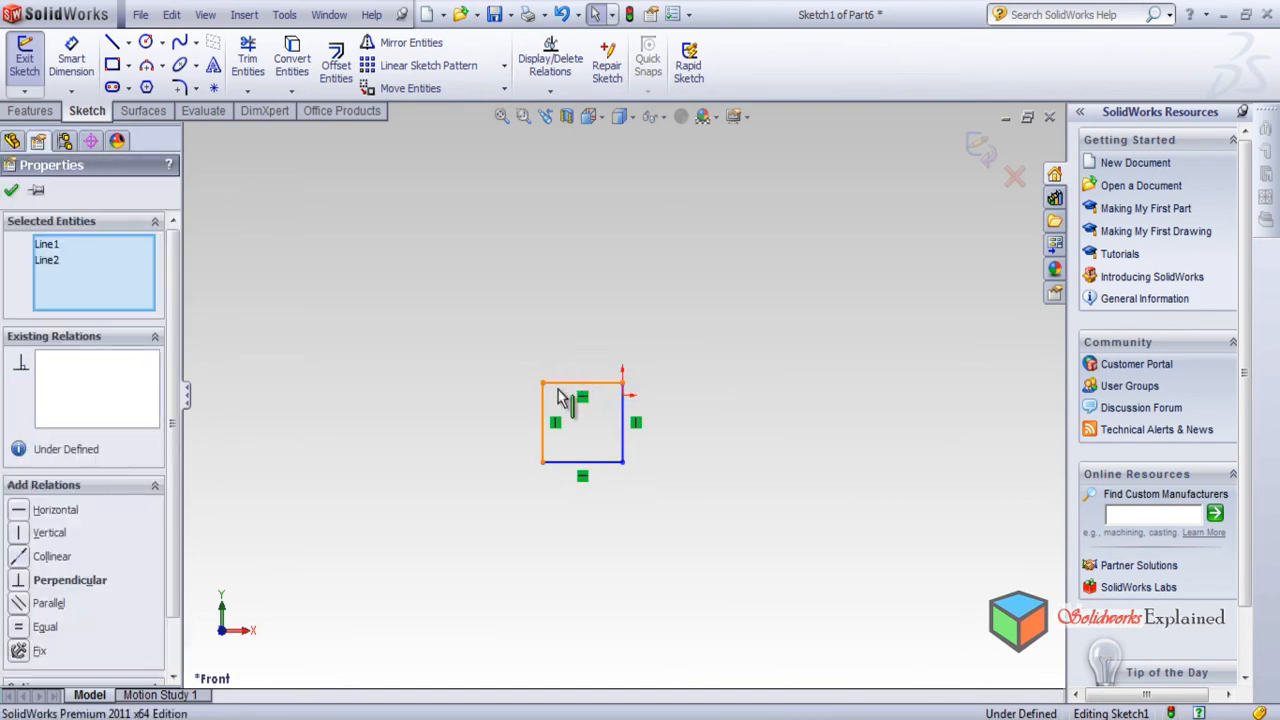
pyautogui.click(20, 627)
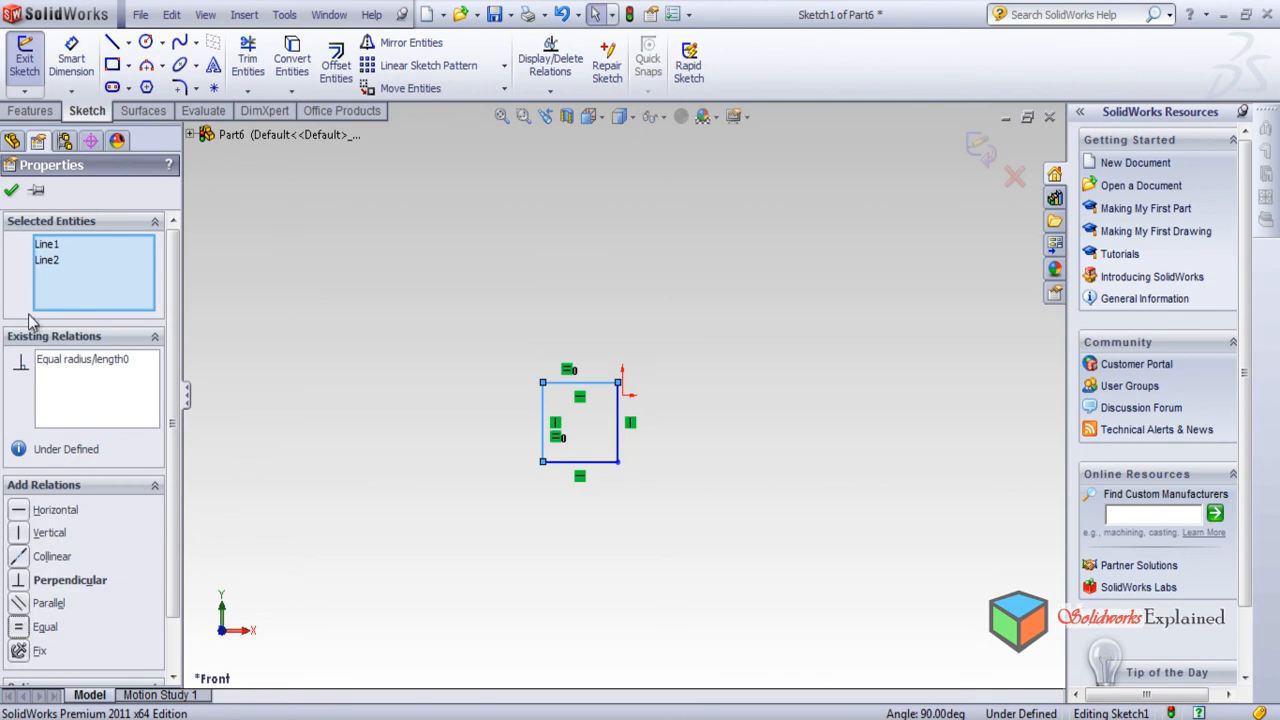
pyautogui.click(388, 441)
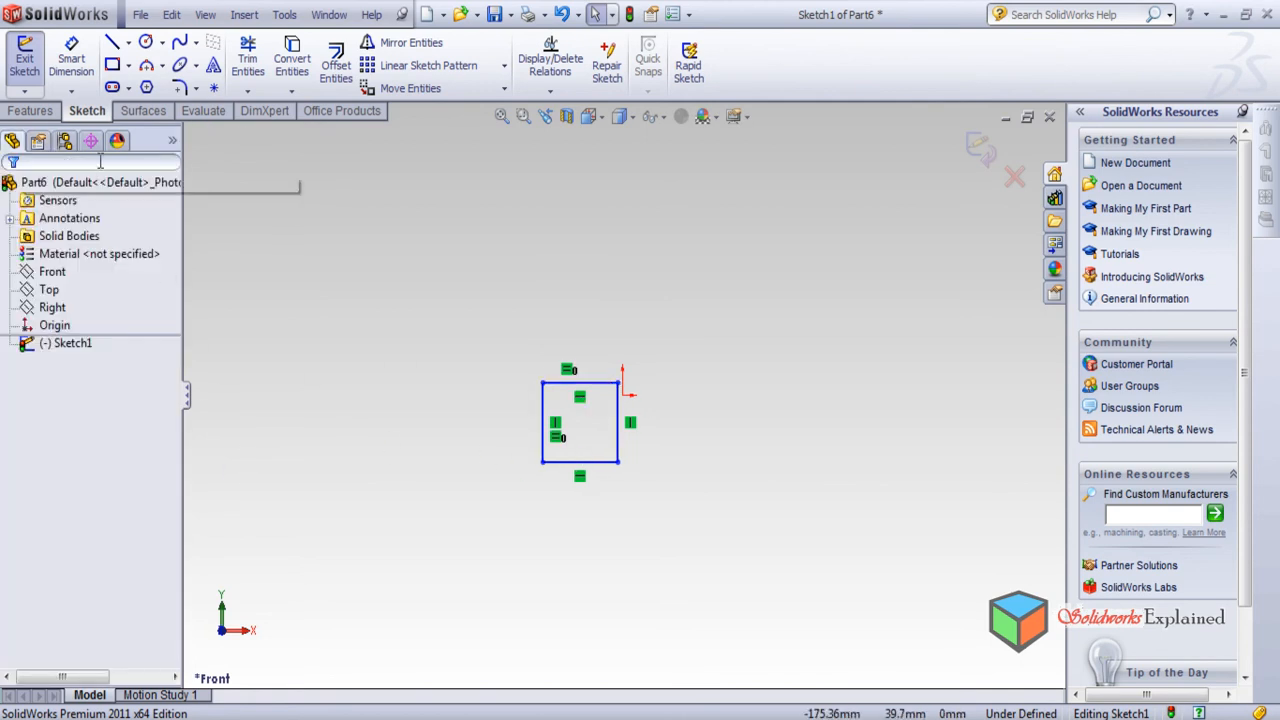
# Dimension the top side of the square to 15 mm.
pyautogui.click(71, 58)
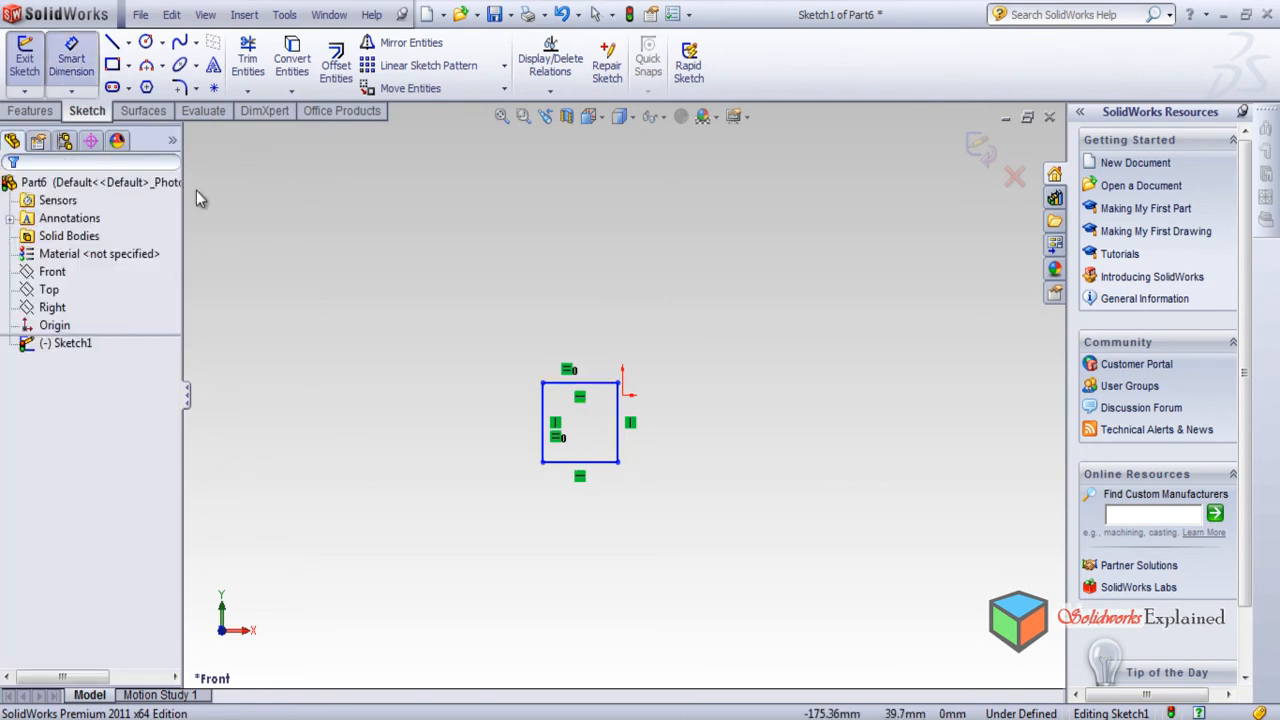
pyautogui.click(590, 384)
pyautogui.click(590, 303)
pyautogui.write('15')
pyautogui.press('Return')
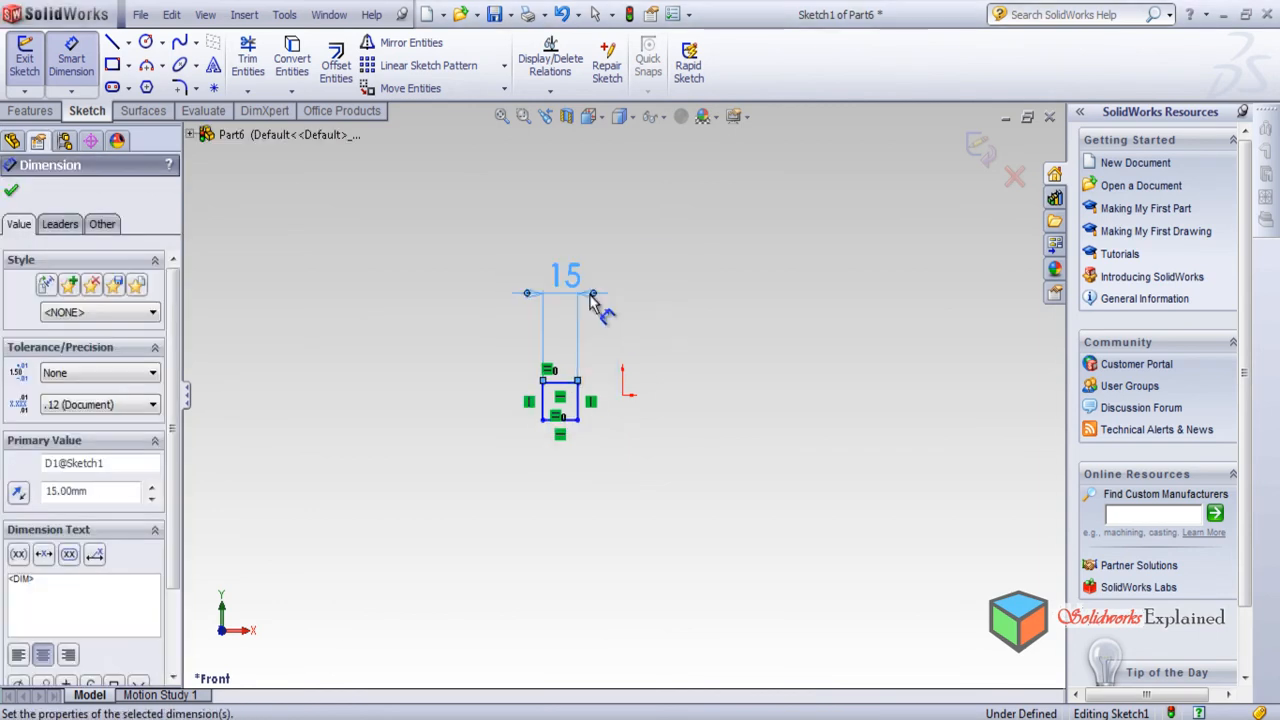
pyautogui.click(11, 190)
# Extrude the square profile as a blind boss 75 mm long.
pyautogui.click(30, 110)
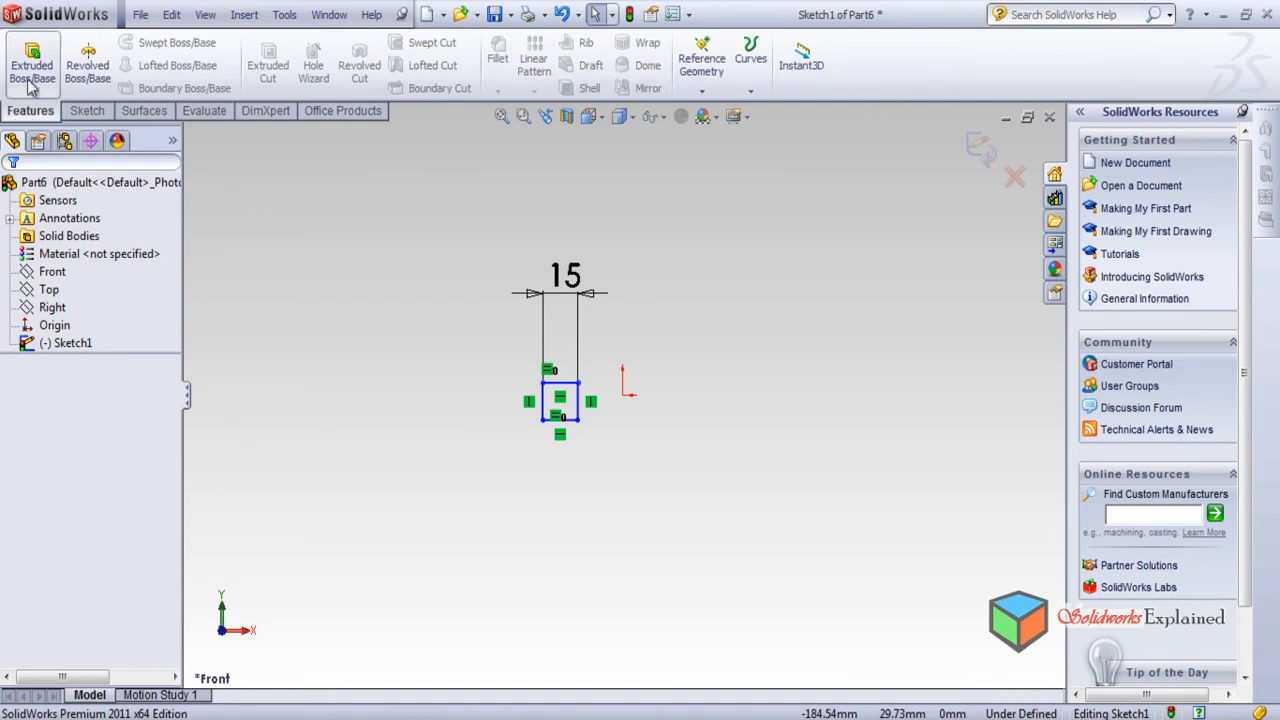
pyautogui.click(33, 68)
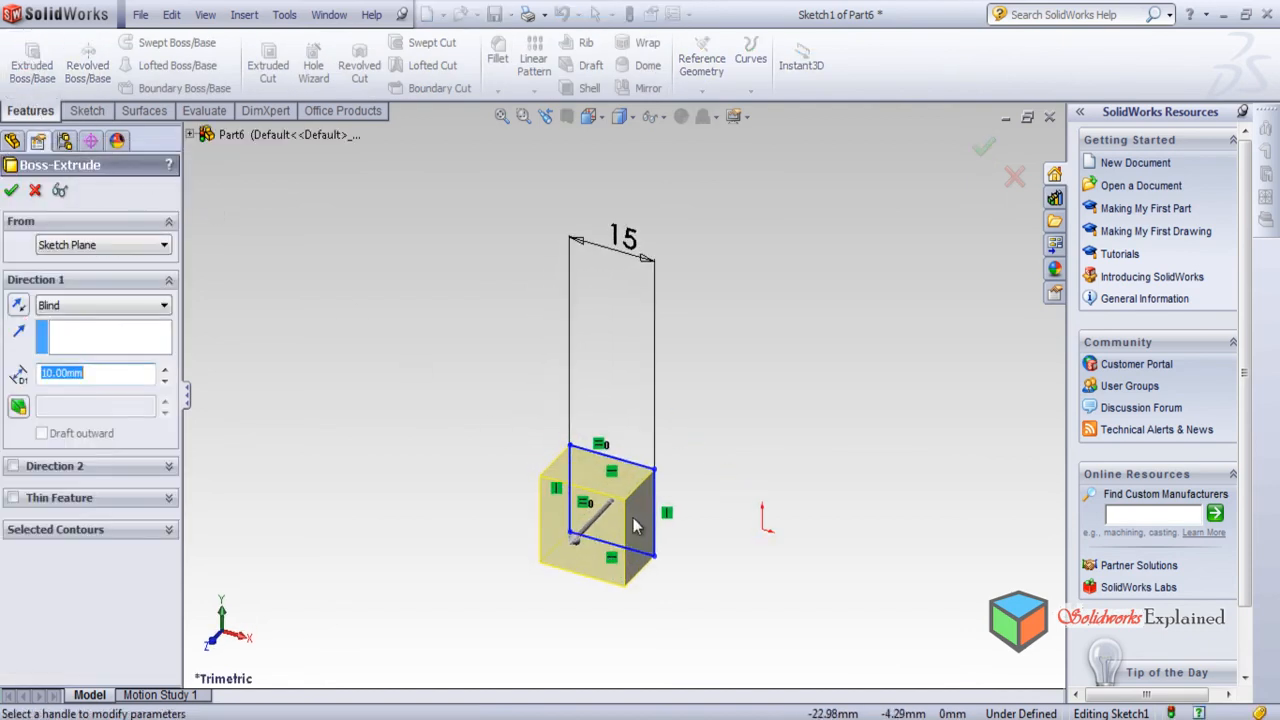
pyautogui.scroll(1, 650, 612)
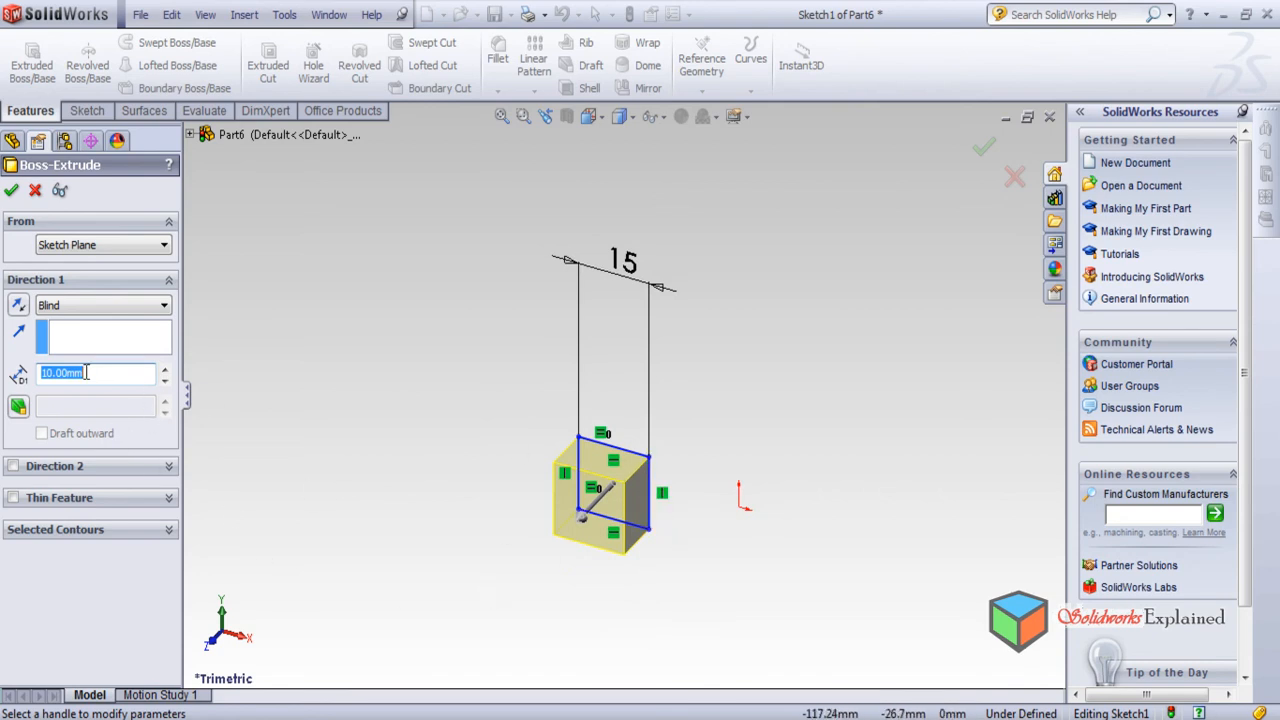
pyautogui.write('75')
pyautogui.press('Return')
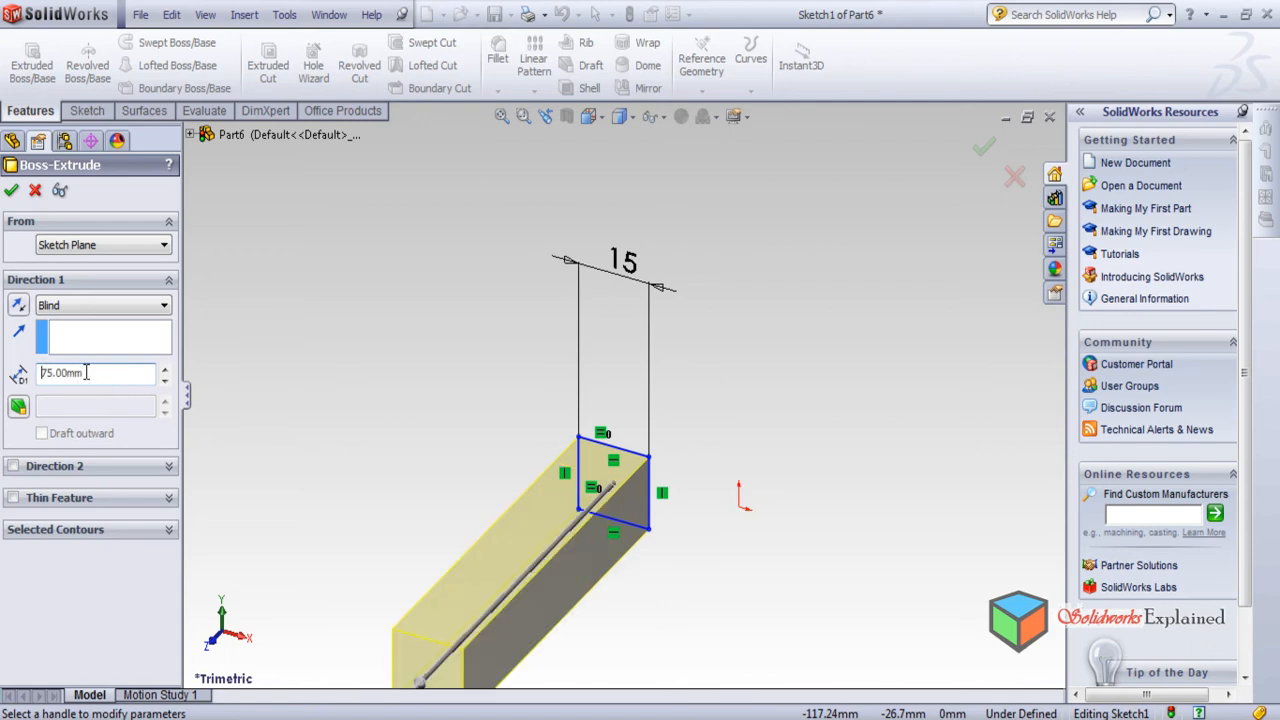
pyautogui.click(12, 192)
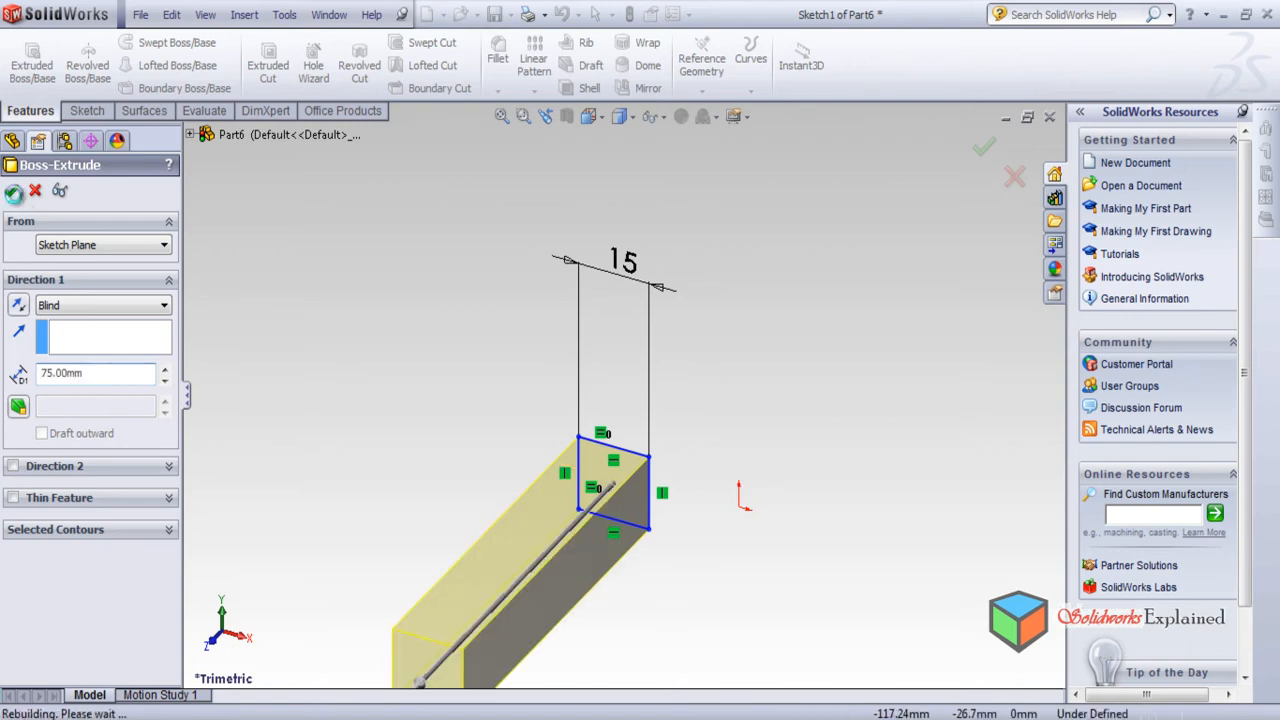
pyautogui.scroll(4, 443, 449)
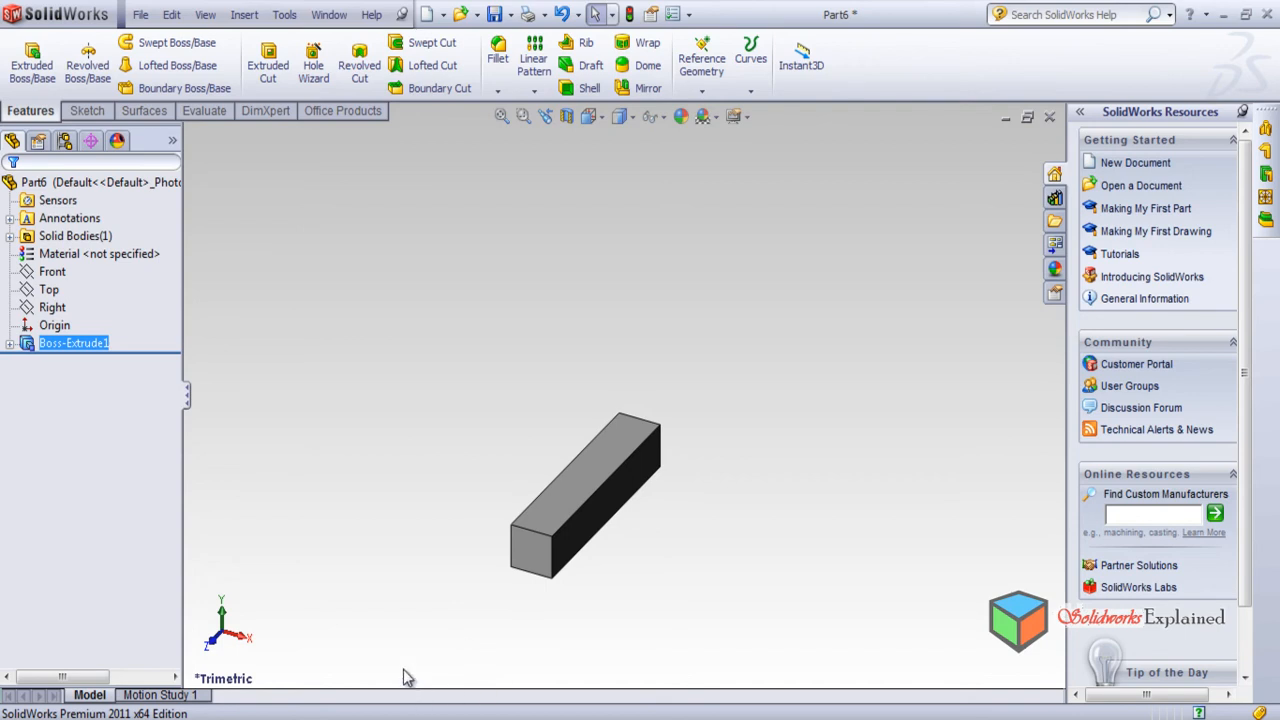
# Tile the two open part windows vertically to show the bar and the block side by side.
pyautogui.moveTo(420, 491); pyautogui.dragTo(640, 380, button='middle')
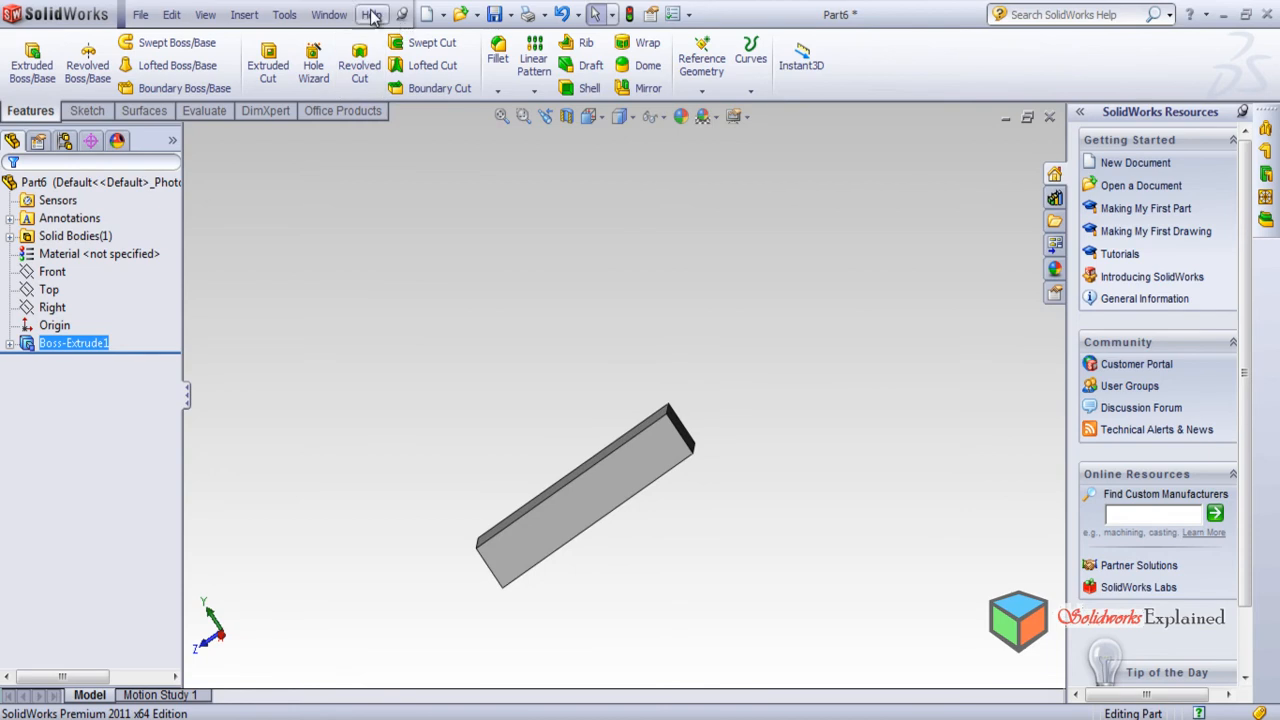
pyautogui.click(328, 14)
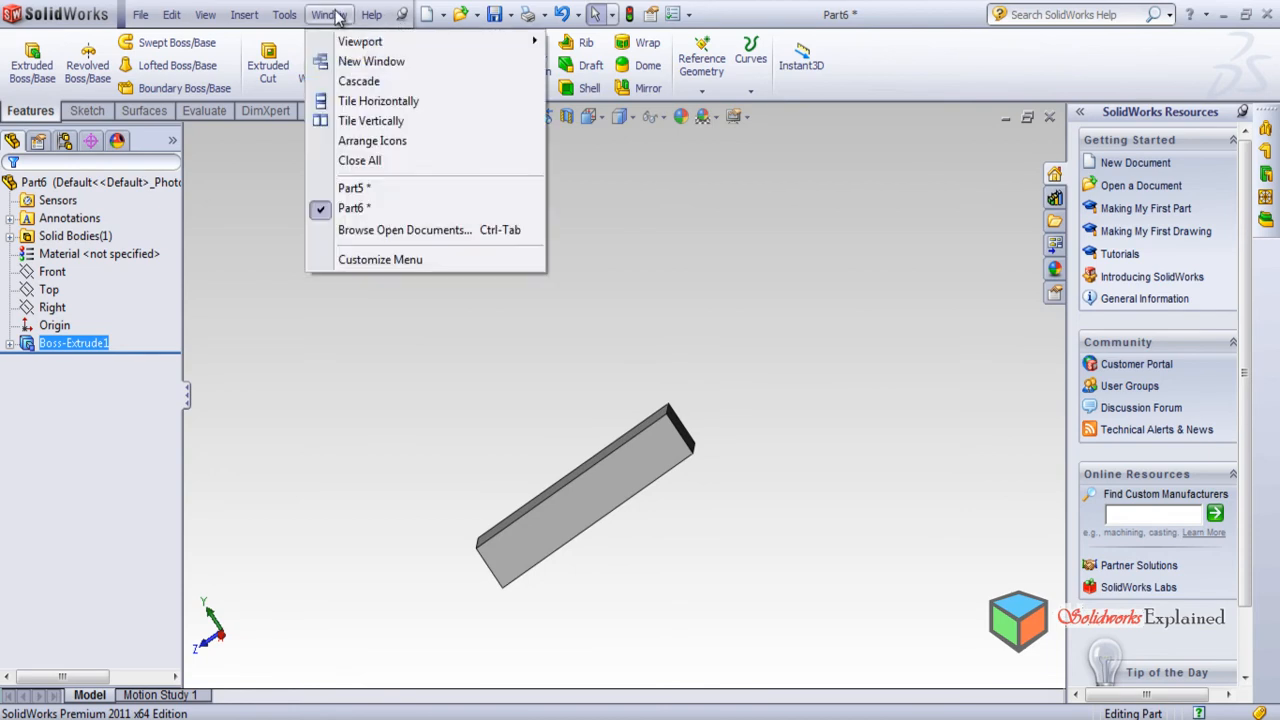
pyautogui.click(343, 122)
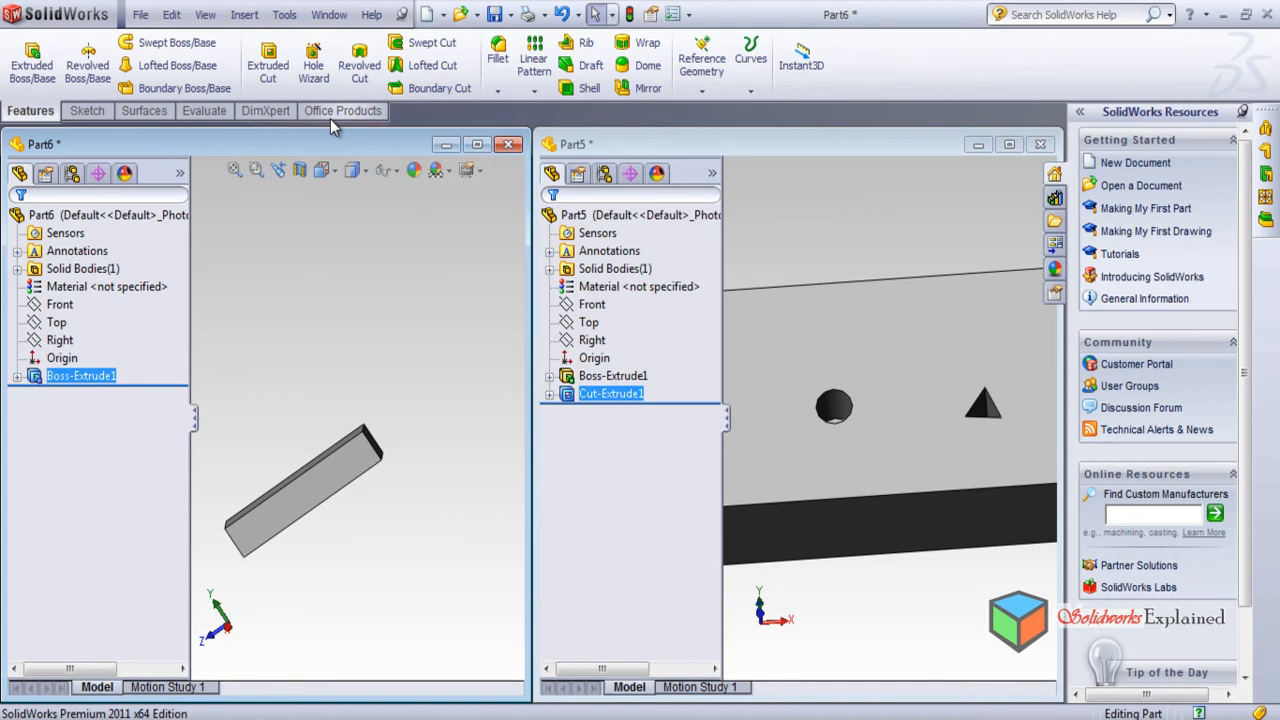
# Stack the bar and block windows horizontally and inspect both parts from different angles.
pyautogui.middleClick(972, 552)
pyautogui.moveTo(974, 550); pyautogui.dragTo(930, 374, button='middle')
pyautogui.moveTo(332, 570); pyautogui.dragTo(365, 477, button='middle')
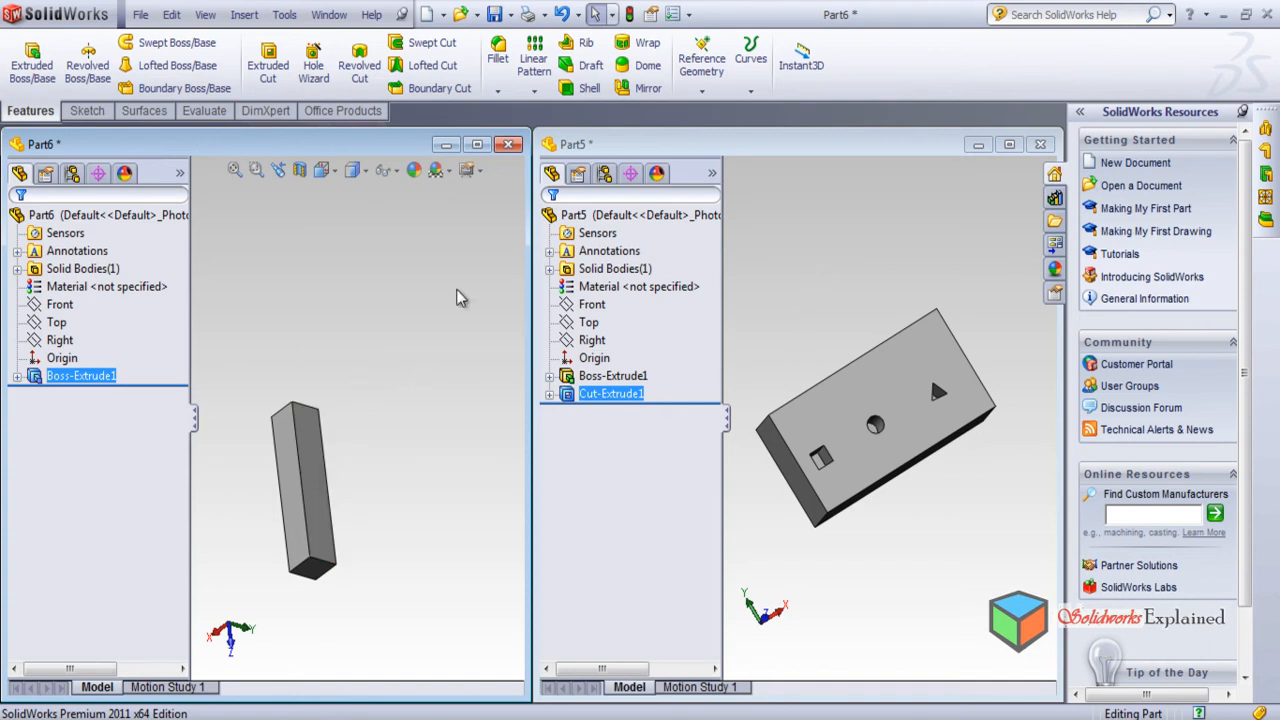
pyautogui.click(329, 14)
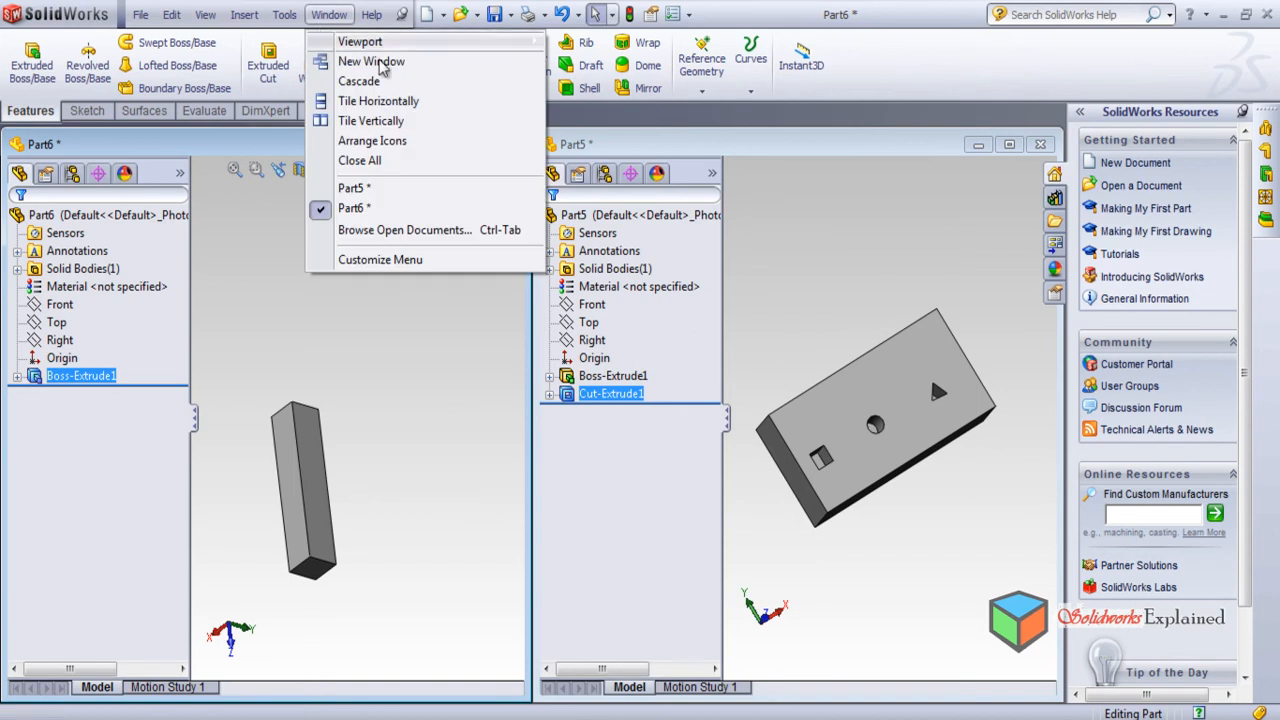
pyautogui.click(398, 104)
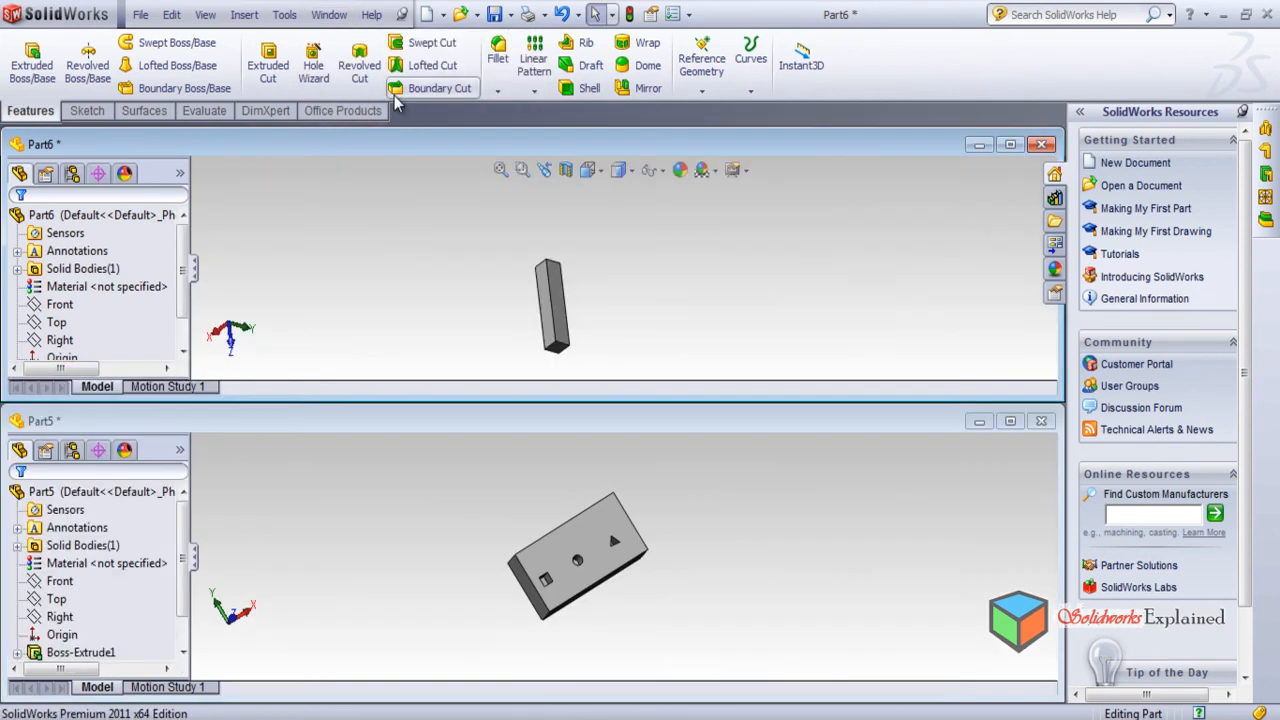
pyautogui.moveTo(670, 285); pyautogui.dragTo(545, 200, button='middle')
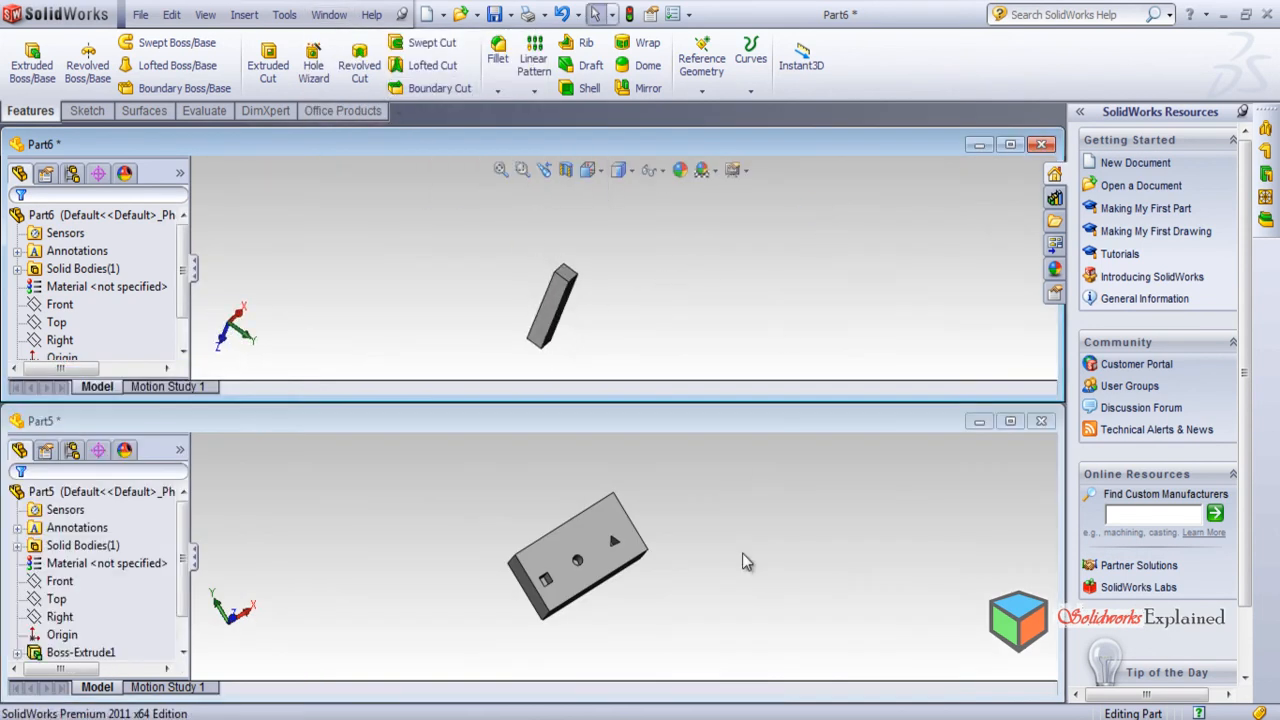
pyautogui.click(634, 613)
pyautogui.moveTo(634, 613); pyautogui.dragTo(464, 578, button='middle')
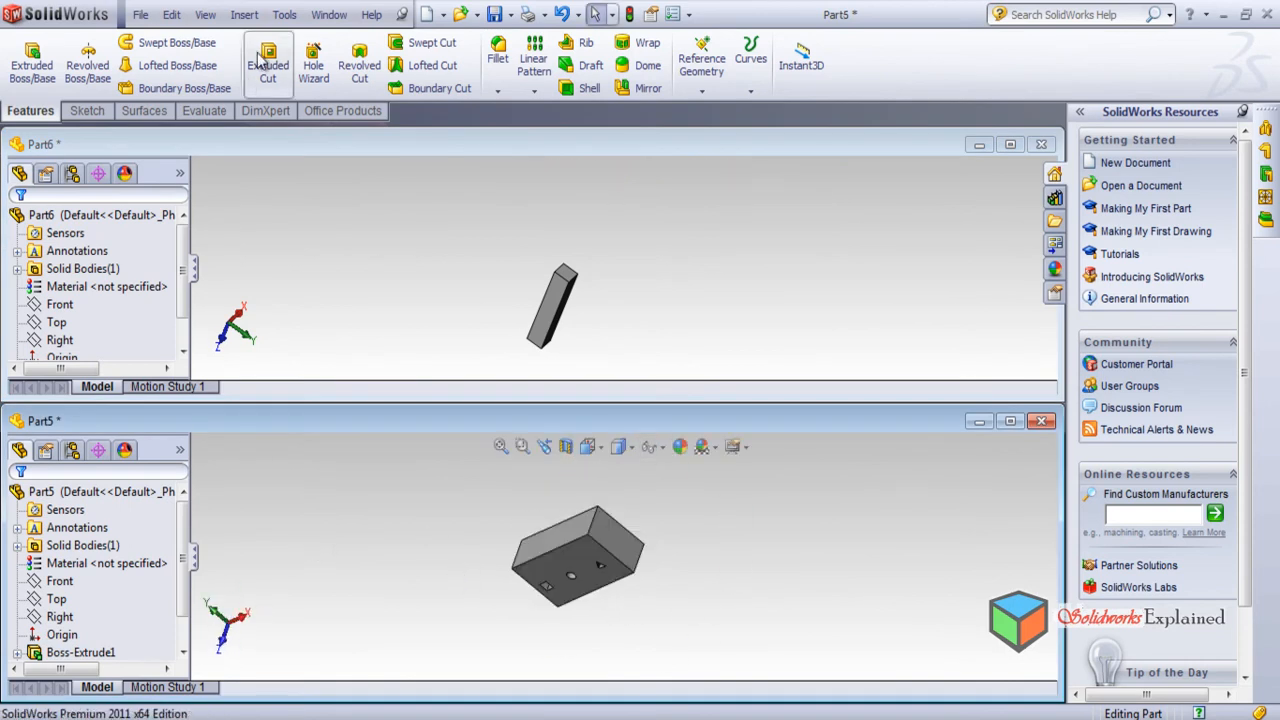
# Create a new part and sketch a circle with a 15 mm radius centred on the origin of the Front plane.
pyautogui.click(426, 15)
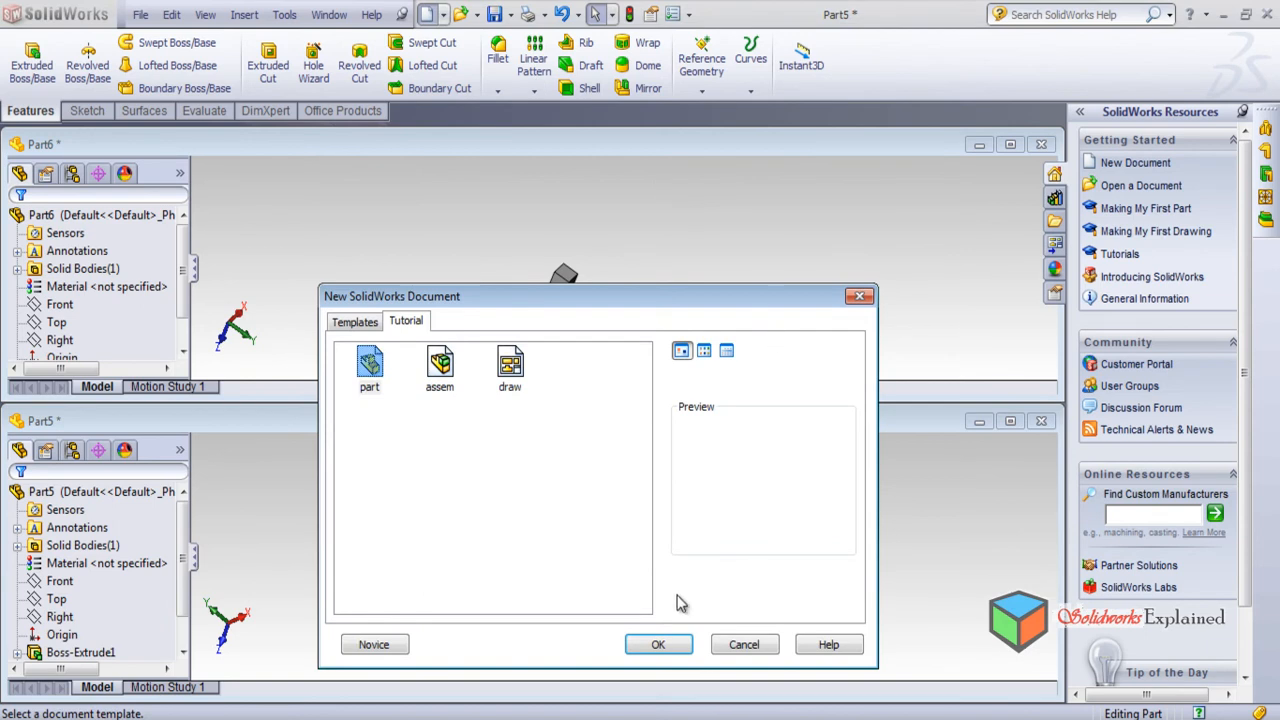
pyautogui.click(648, 643)
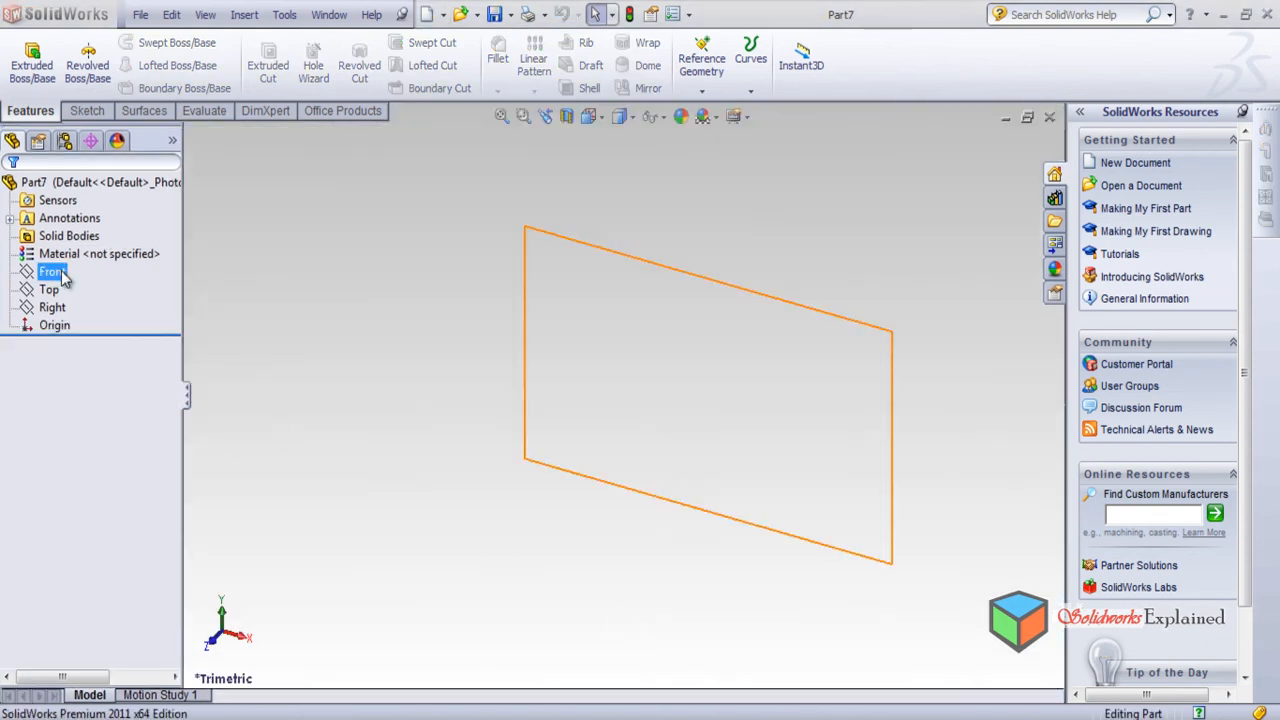
pyautogui.click(52, 271)
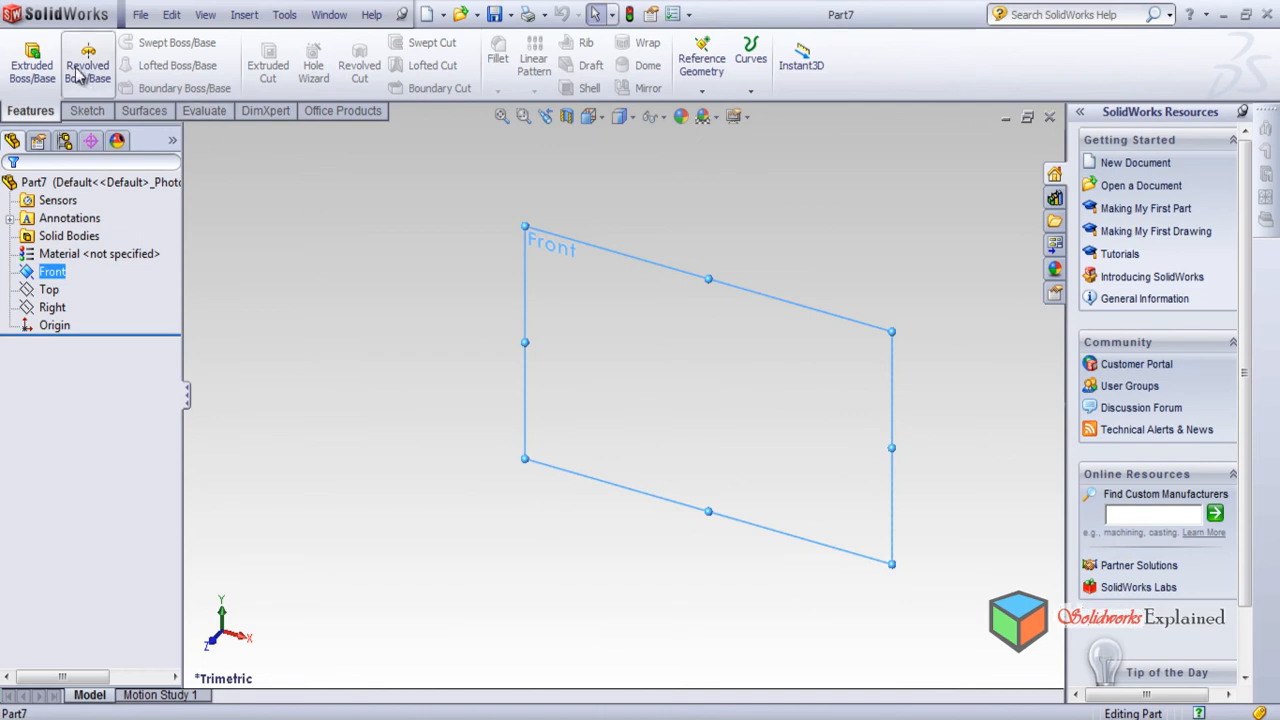
pyautogui.click(87, 110)
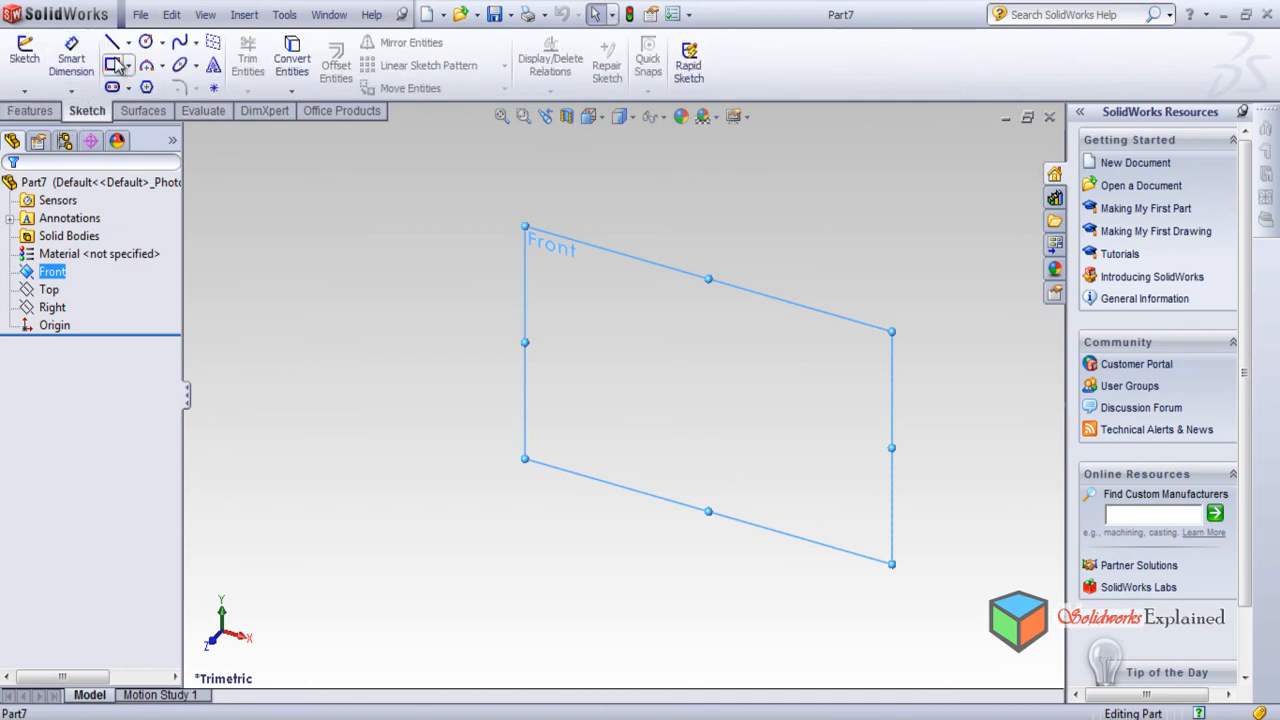
pyautogui.click(147, 45)
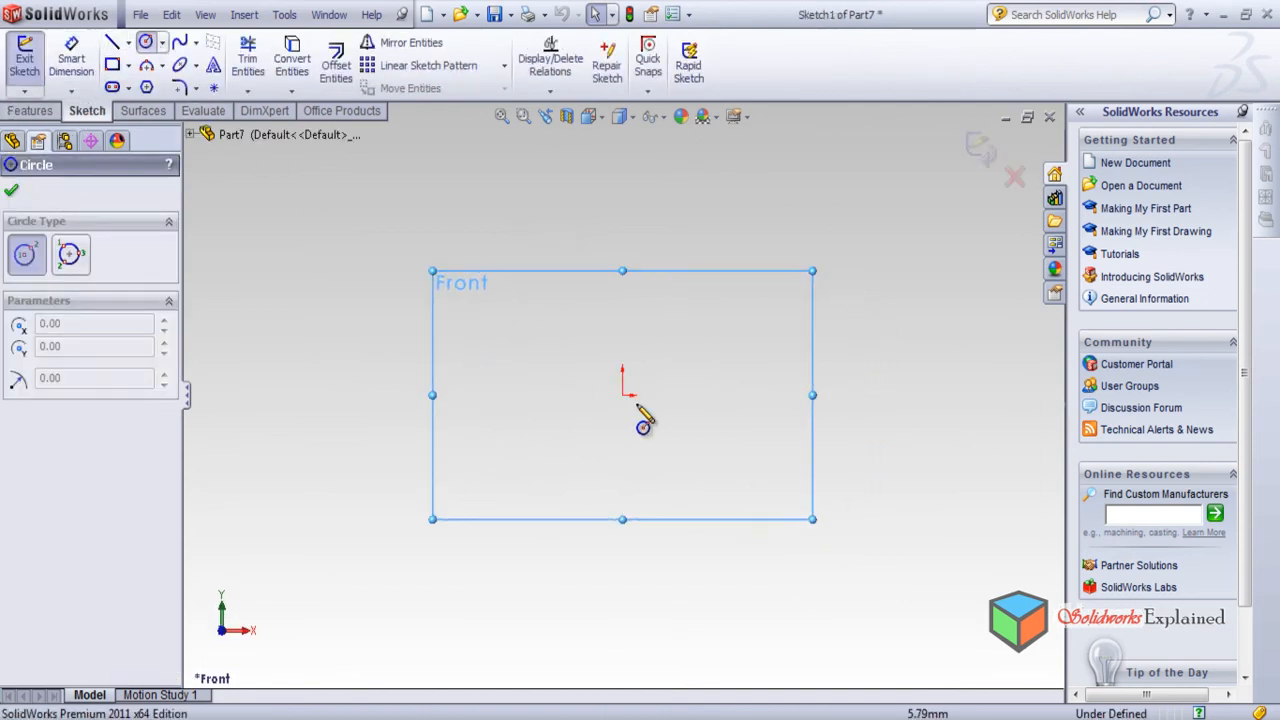
pyautogui.click(622, 395)
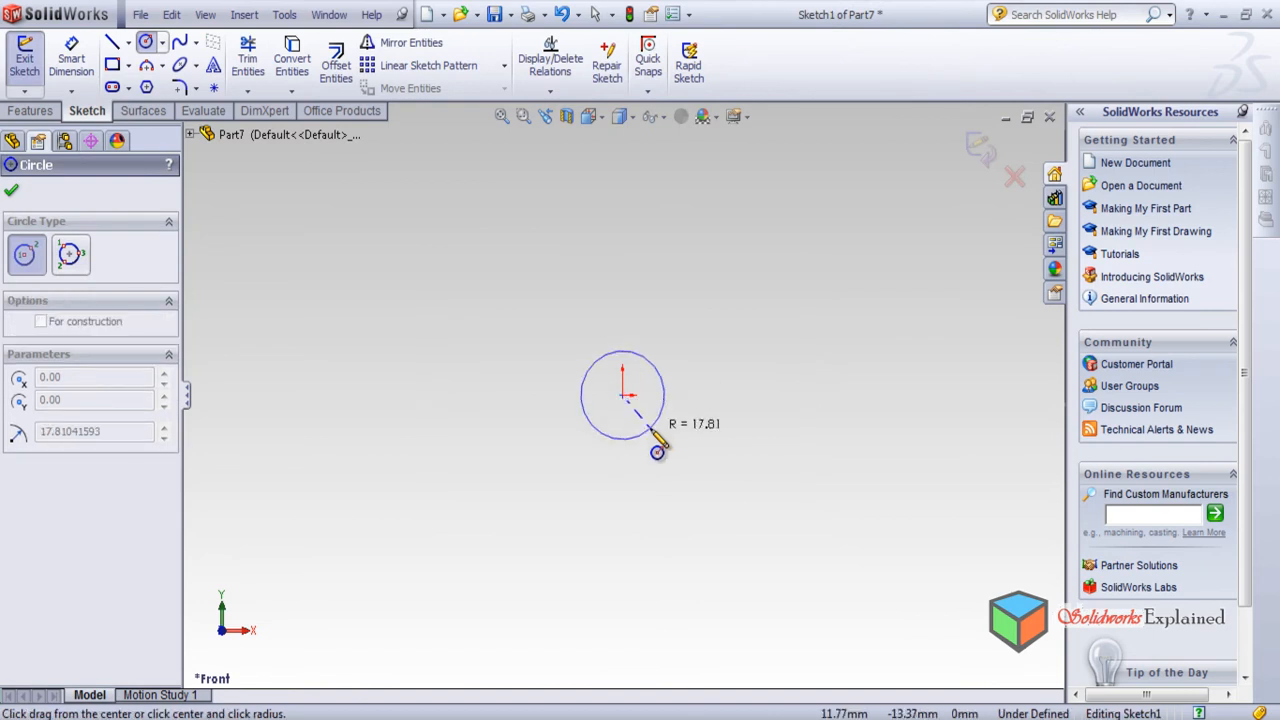
pyautogui.click(651, 432)
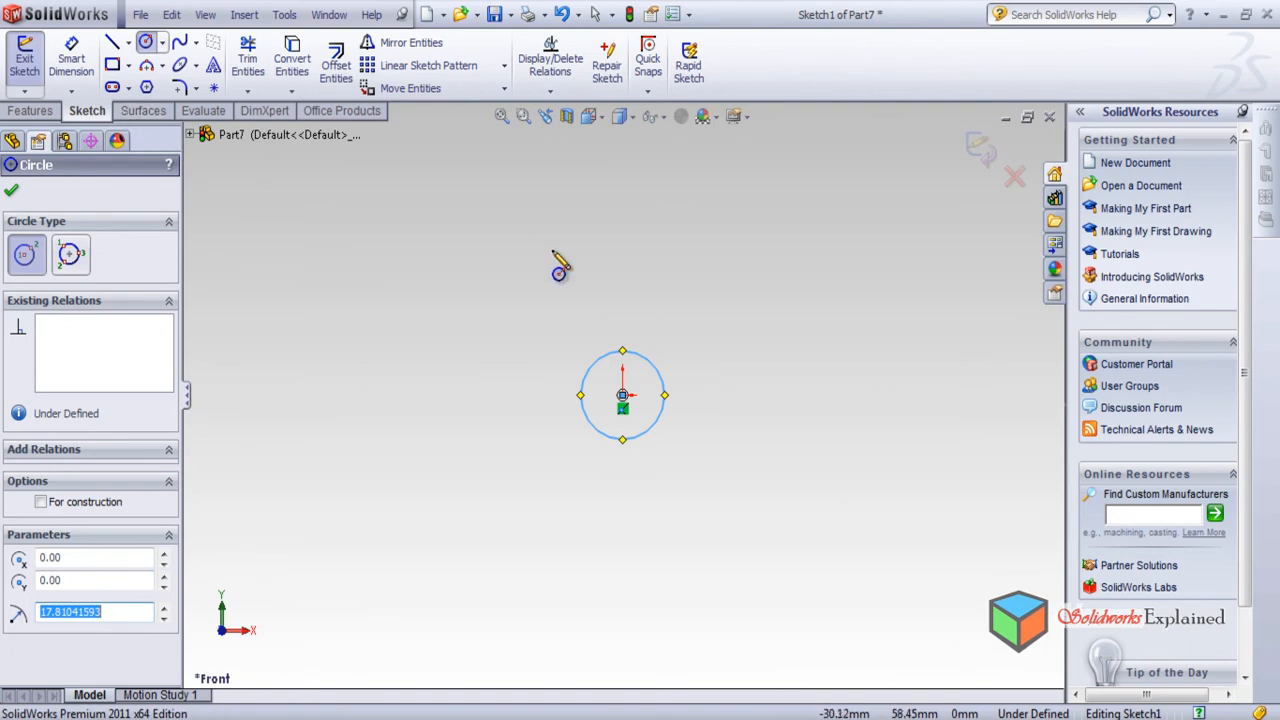
pyautogui.write('15')
pyautogui.press('Return')
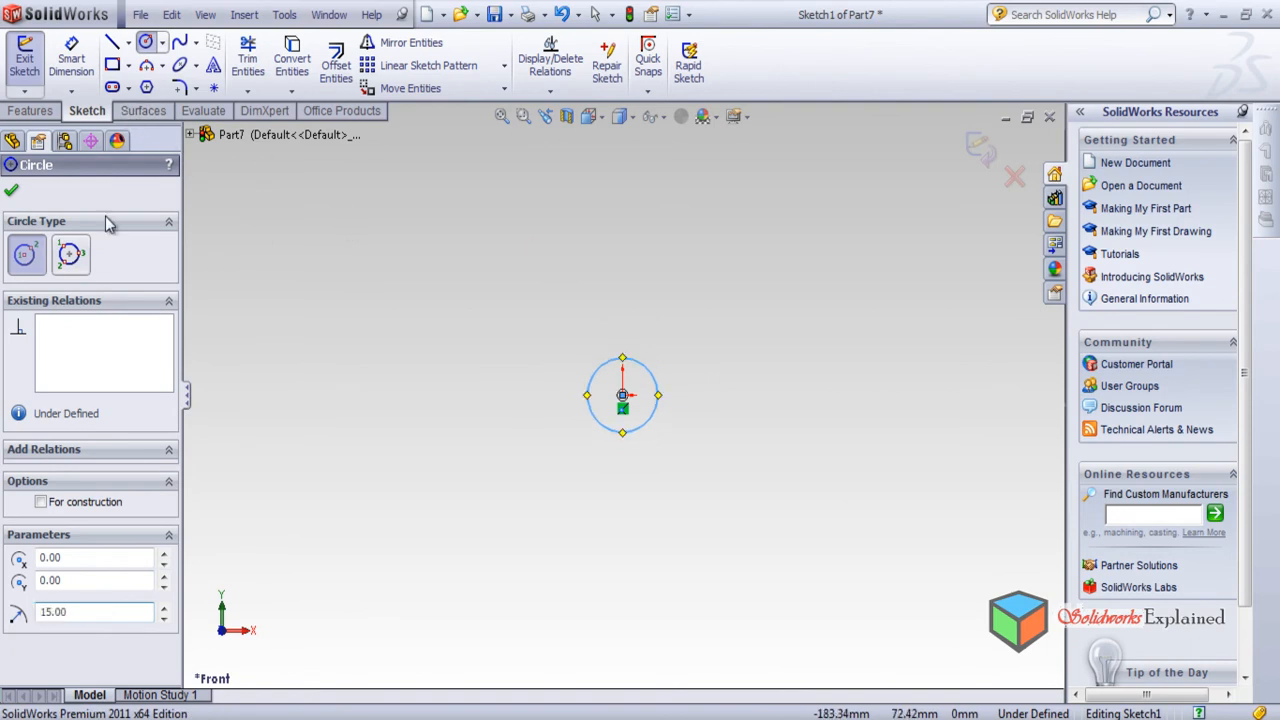
pyautogui.click(11, 191)
# Dimension the circle's diameter to 15 mm.
pyautogui.click(71, 58)
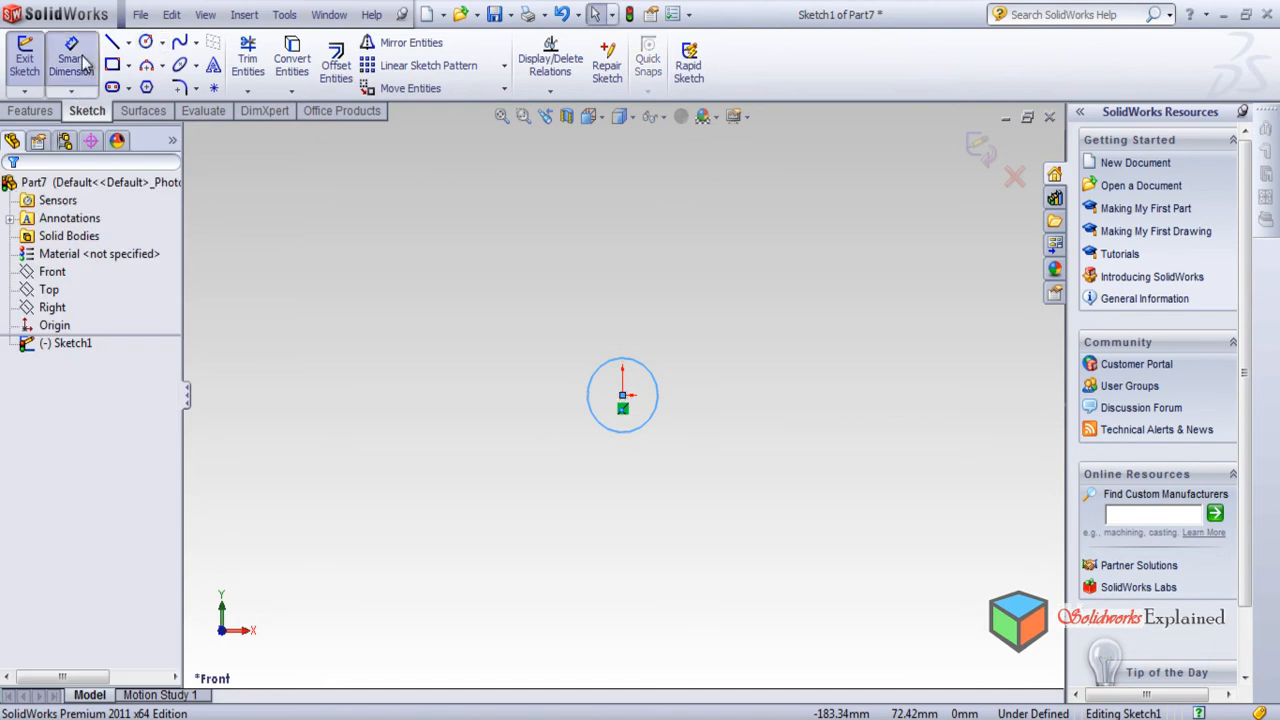
pyautogui.click(655, 380)
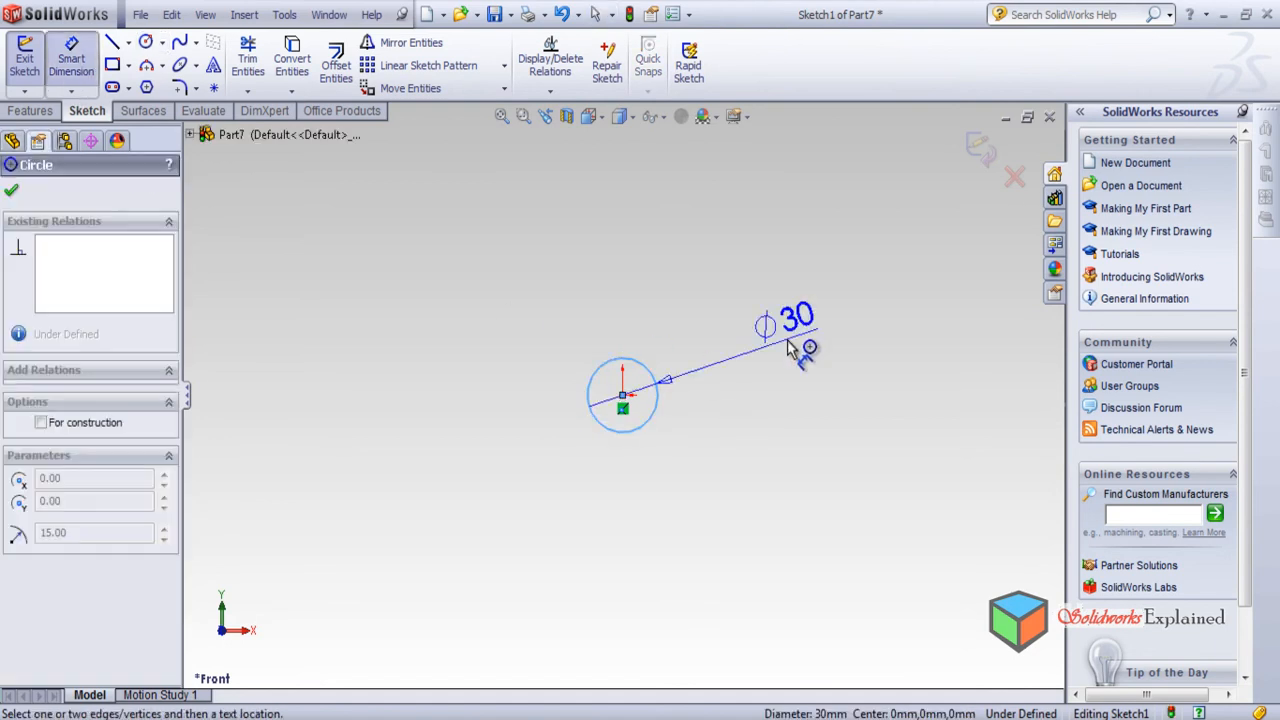
pyautogui.click(832, 440)
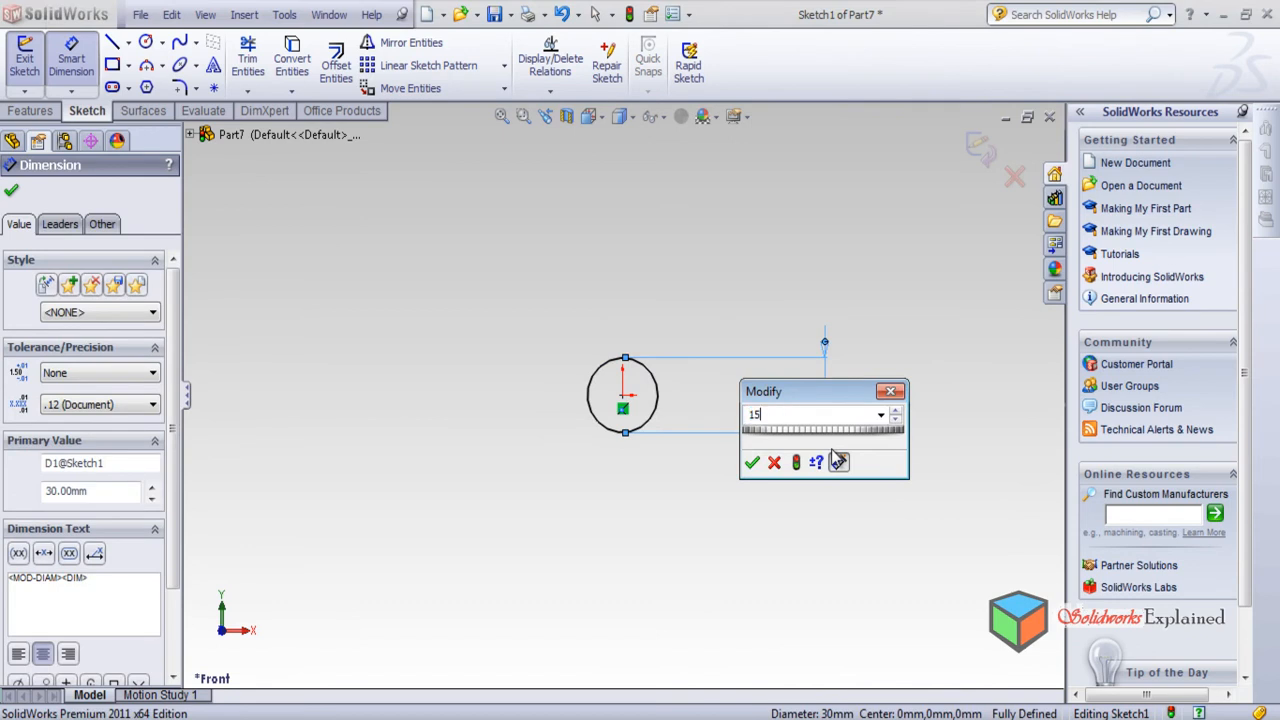
pyautogui.press('Return')
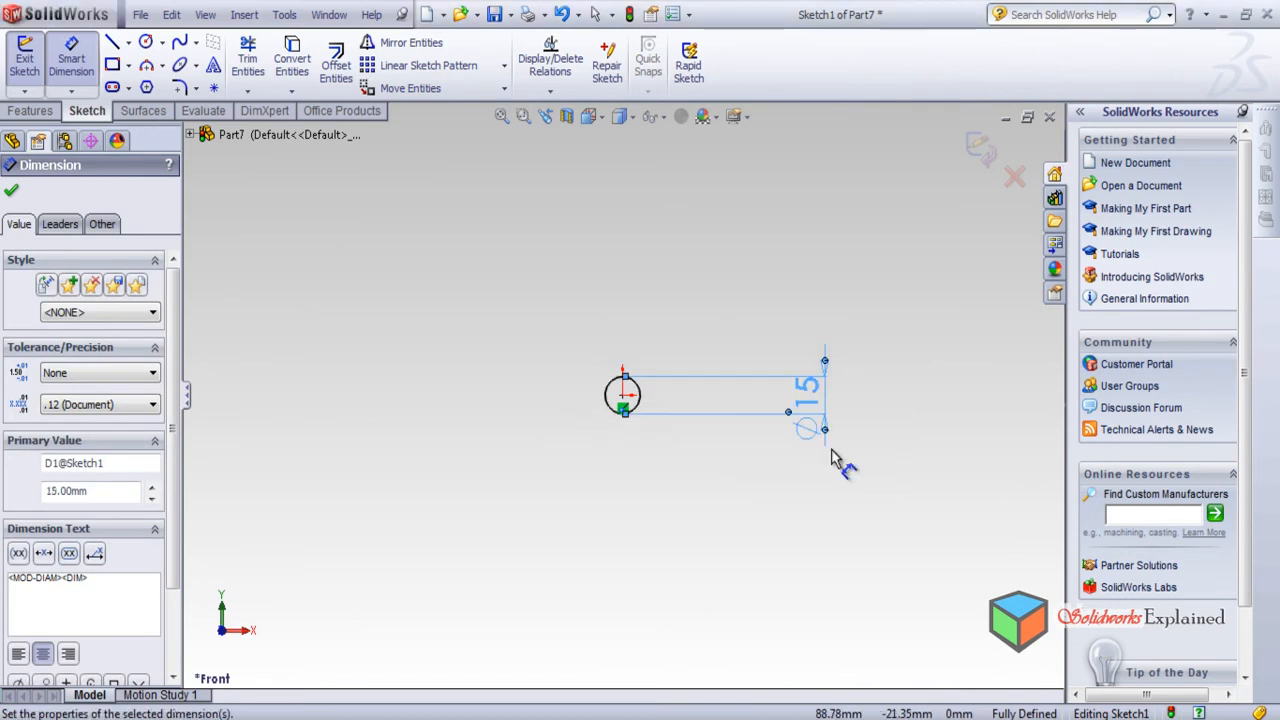
pyautogui.click(12, 193)
# Extrude the circular profile as a blind boss 75 mm long.
pyautogui.click(29, 111)
pyautogui.click(32, 60)
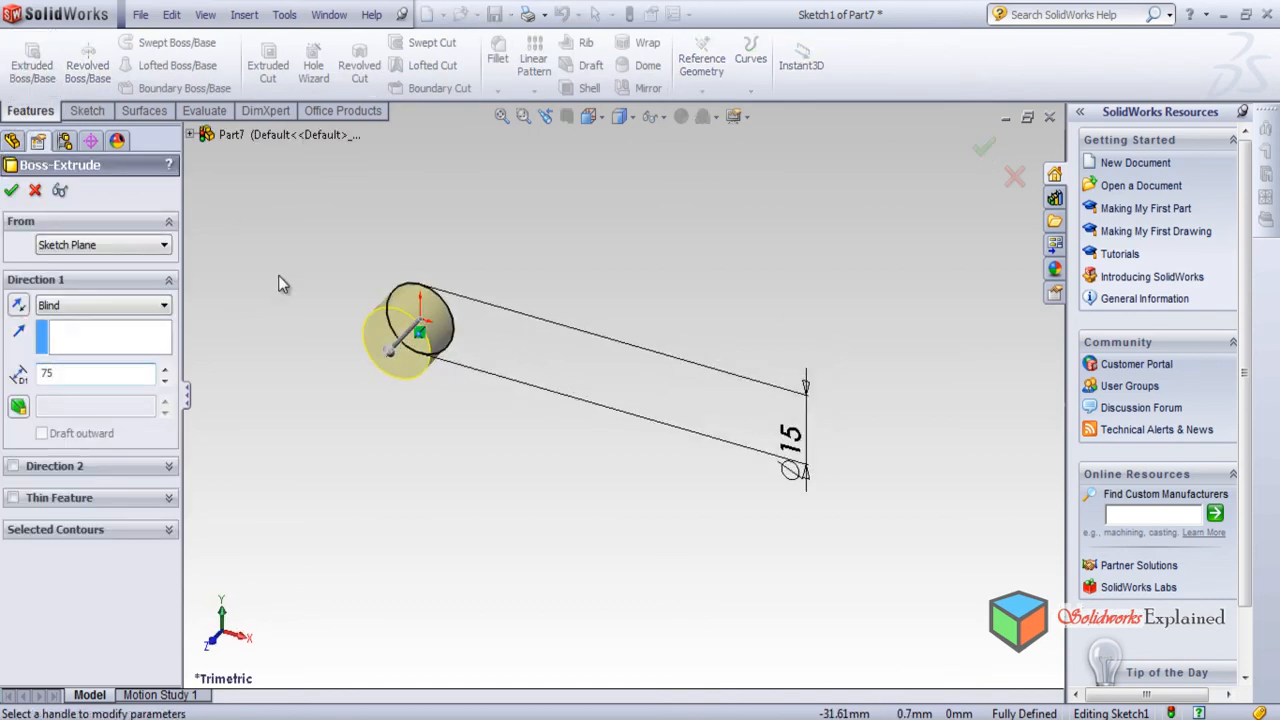
pyautogui.write('75')
pyautogui.press('Return')
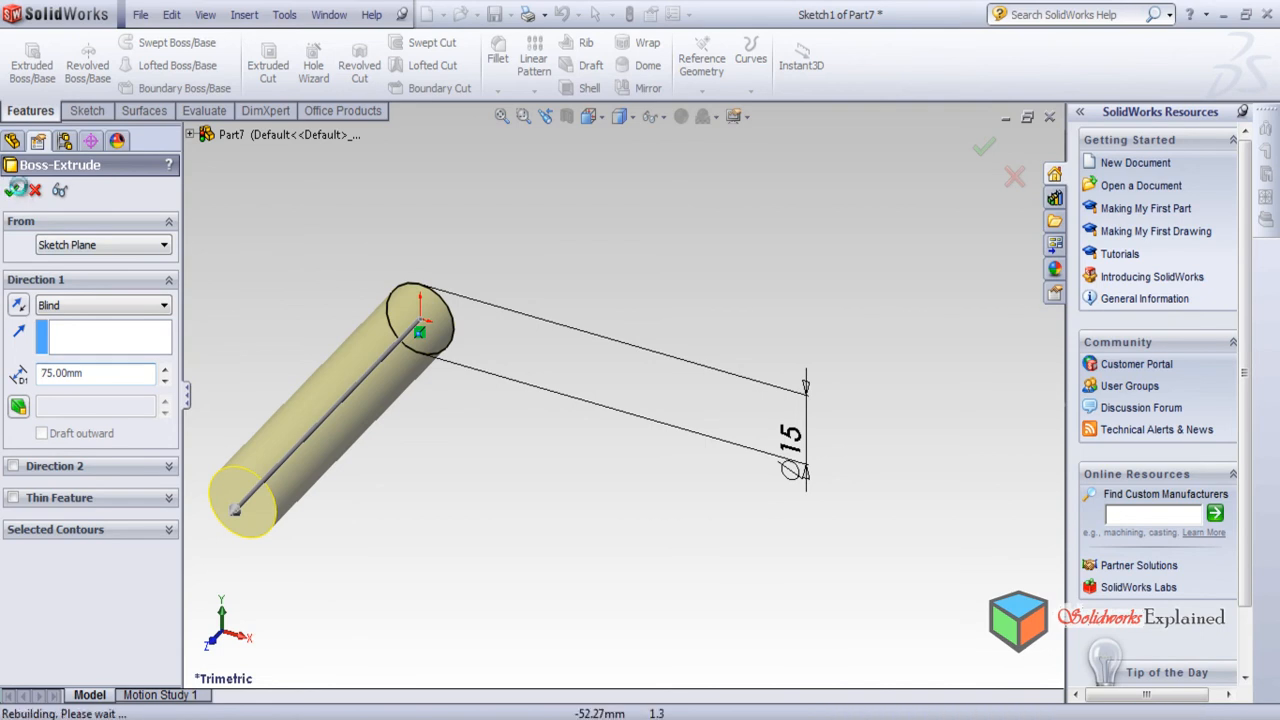
pyautogui.click(17, 189)
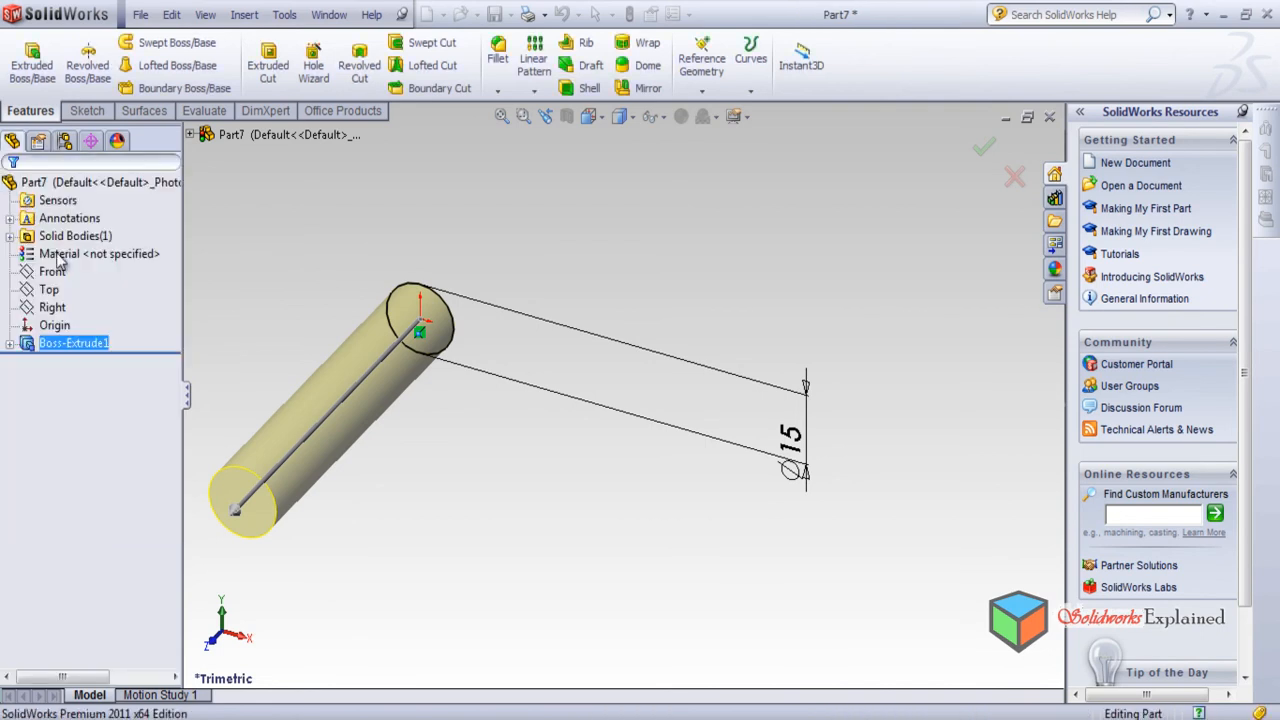
# Tile the three open part windows vertically, rotate the models for comparison and narrow the cylinder window's feature tree.
pyautogui.click(316, 22)
pyautogui.click(370, 121)
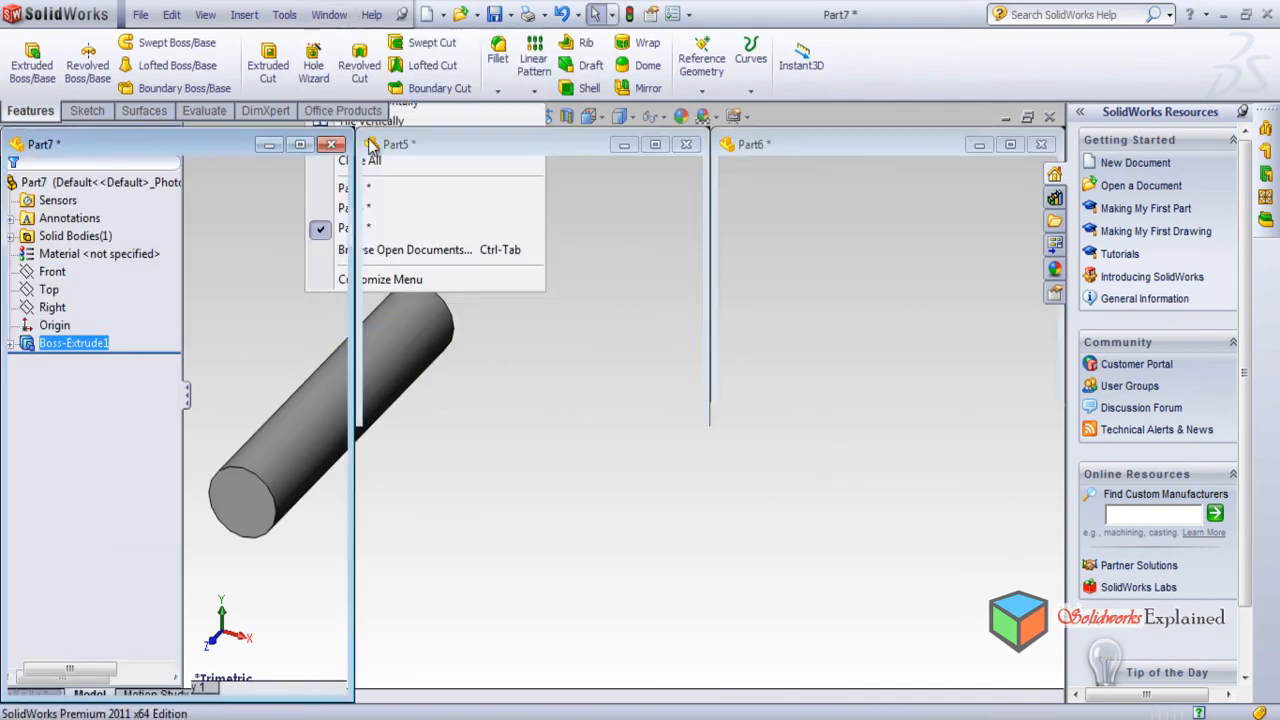
pyautogui.click(1034, 410)
pyautogui.moveTo(1034, 410); pyautogui.dragTo(1003, 353, button='middle')
pyautogui.click(652, 492)
pyautogui.moveTo(645, 538); pyautogui.dragTo(620, 505, button='middle')
pyautogui.click(286, 452)
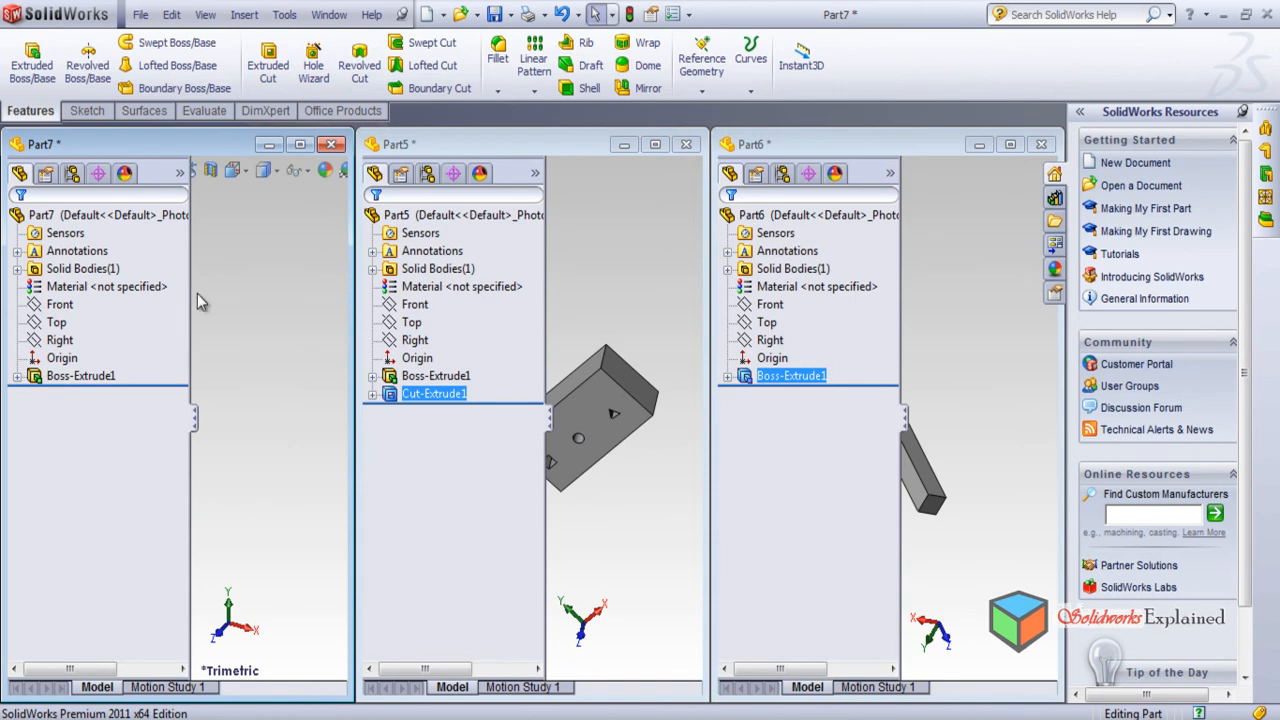
pyautogui.moveTo(253, 291); pyautogui.dragTo(180, 178, button='middle')
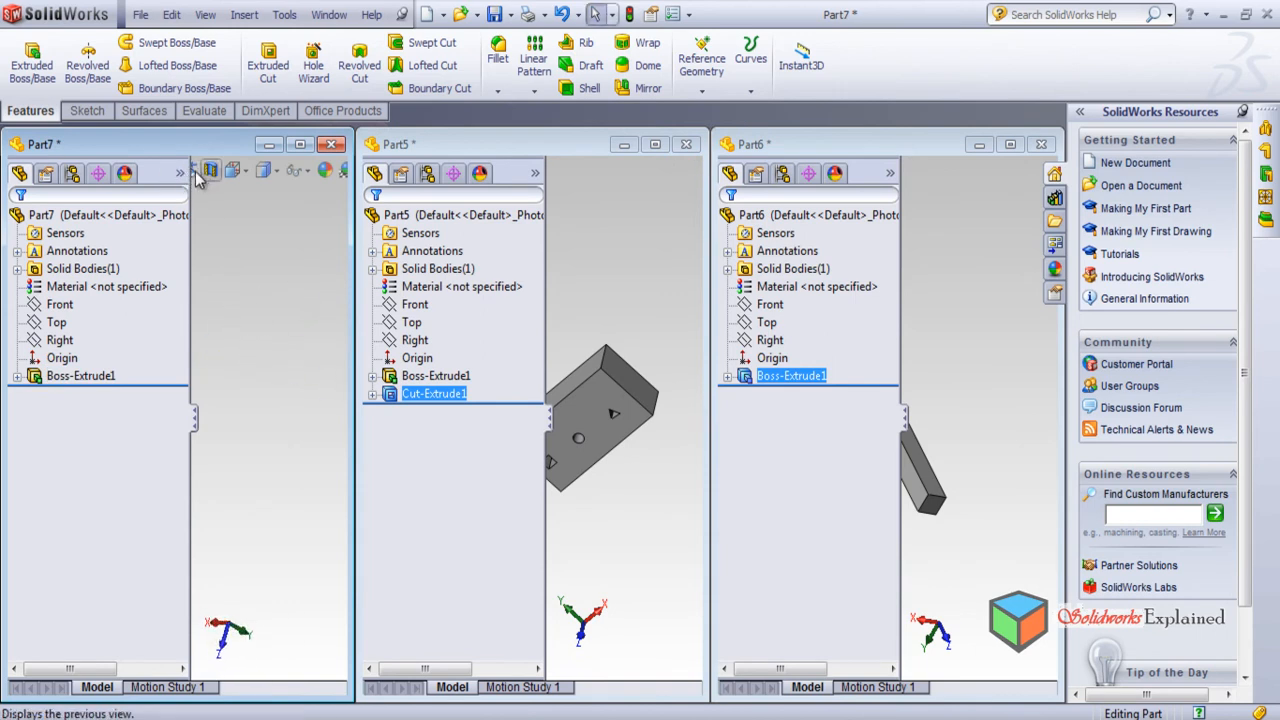
pyautogui.moveTo(186, 171); pyautogui.dragTo(118, 192)
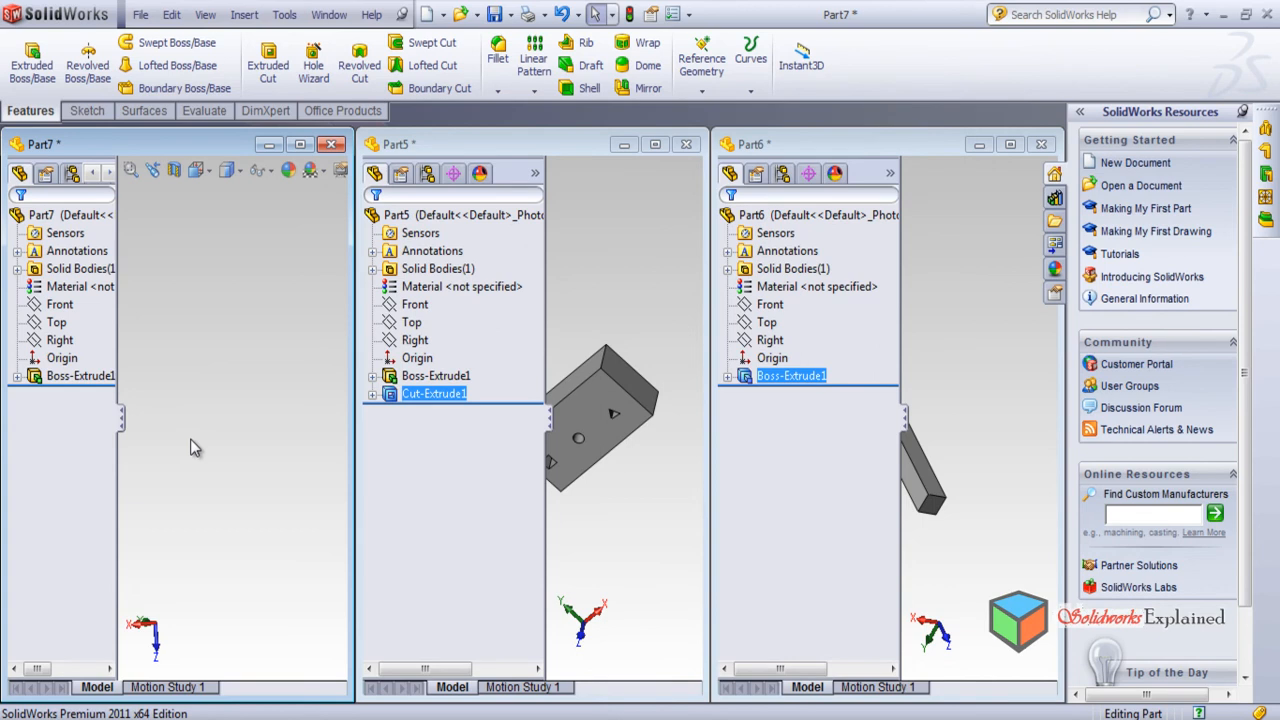
# Create a new part and sketch a closed triangle on the Front plane with a horizontal base about 65 mm long.
pyautogui.click(425, 15)
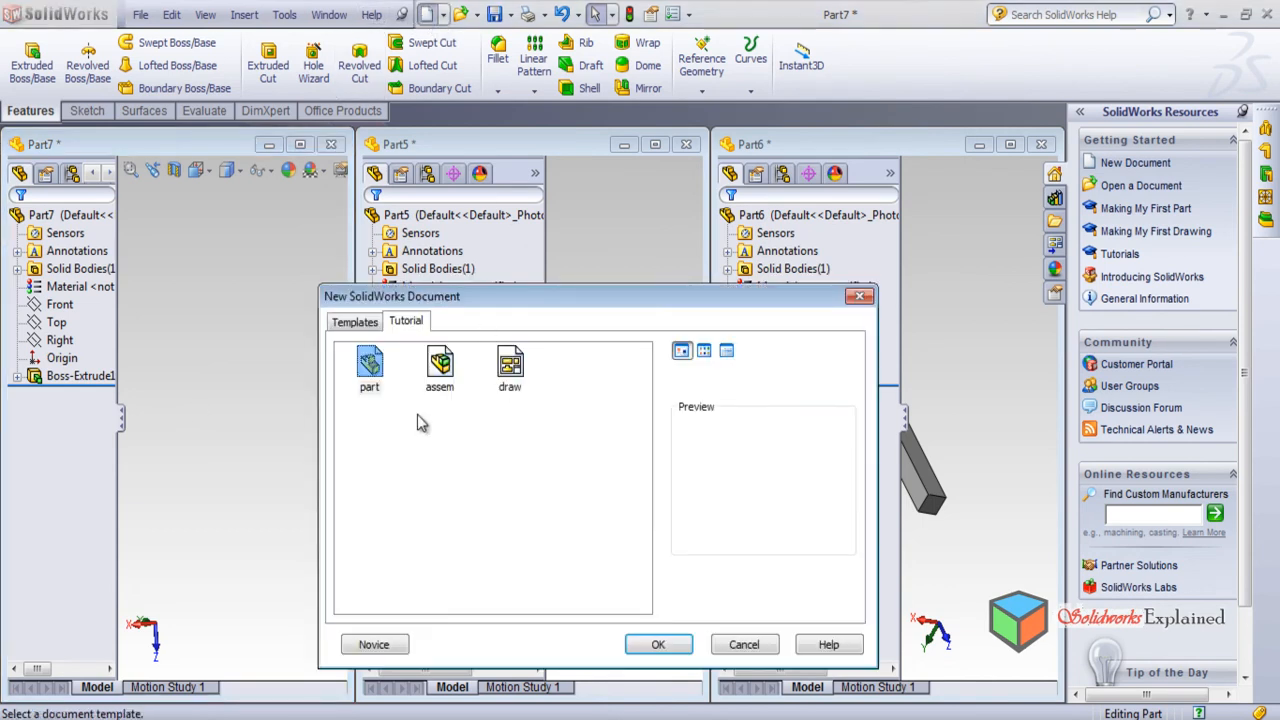
pyautogui.click(662, 646)
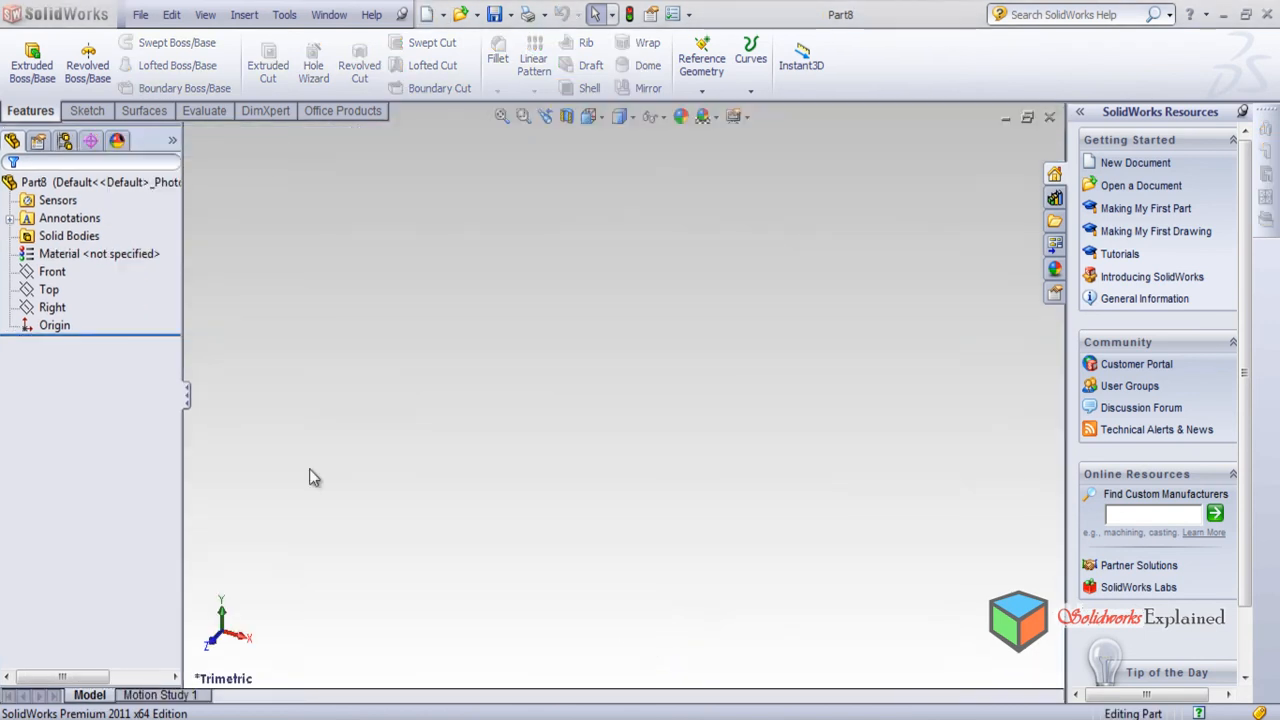
pyautogui.click(50, 271)
pyautogui.click(113, 236)
pyautogui.click(90, 110)
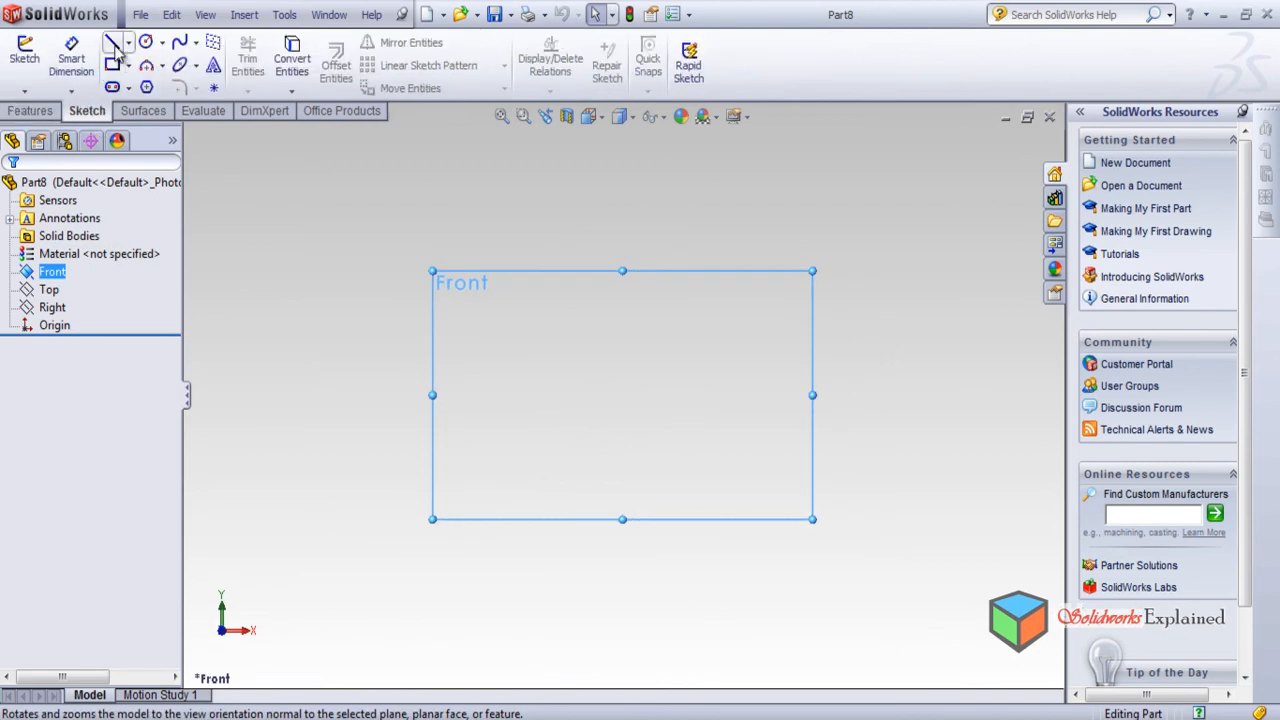
pyautogui.click(113, 44)
pyautogui.click(528, 430)
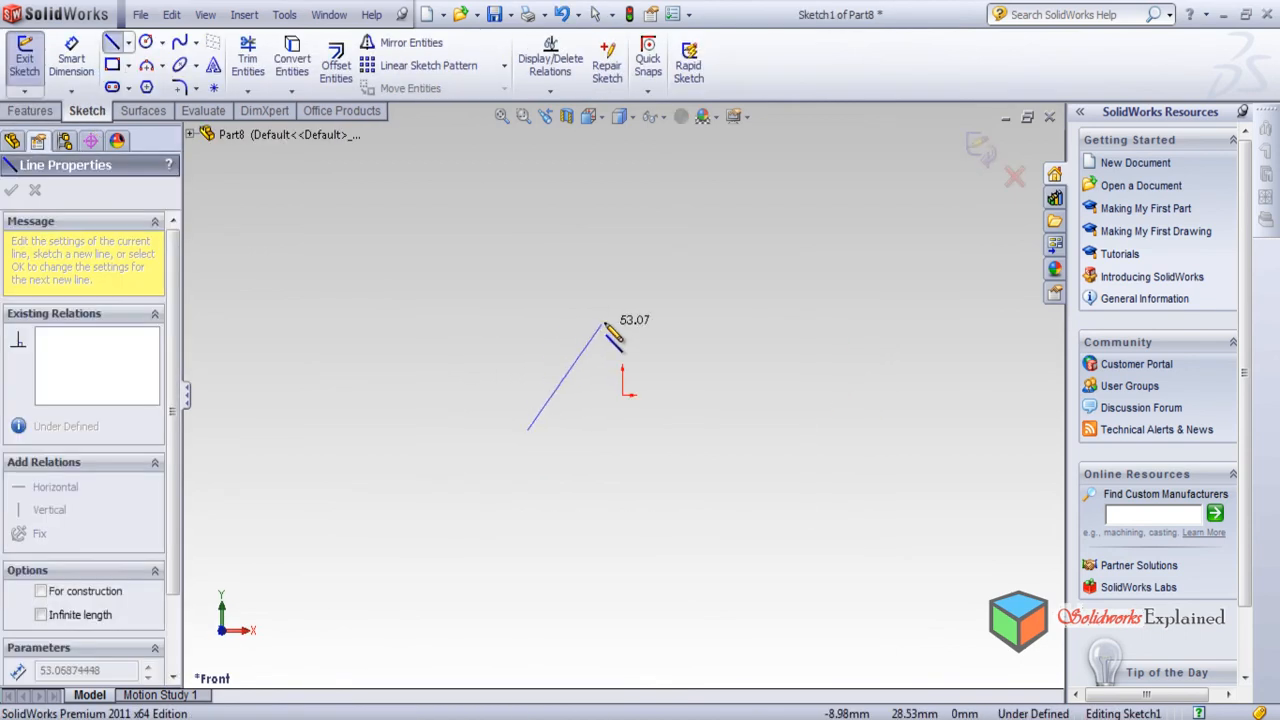
pyautogui.click(604, 322)
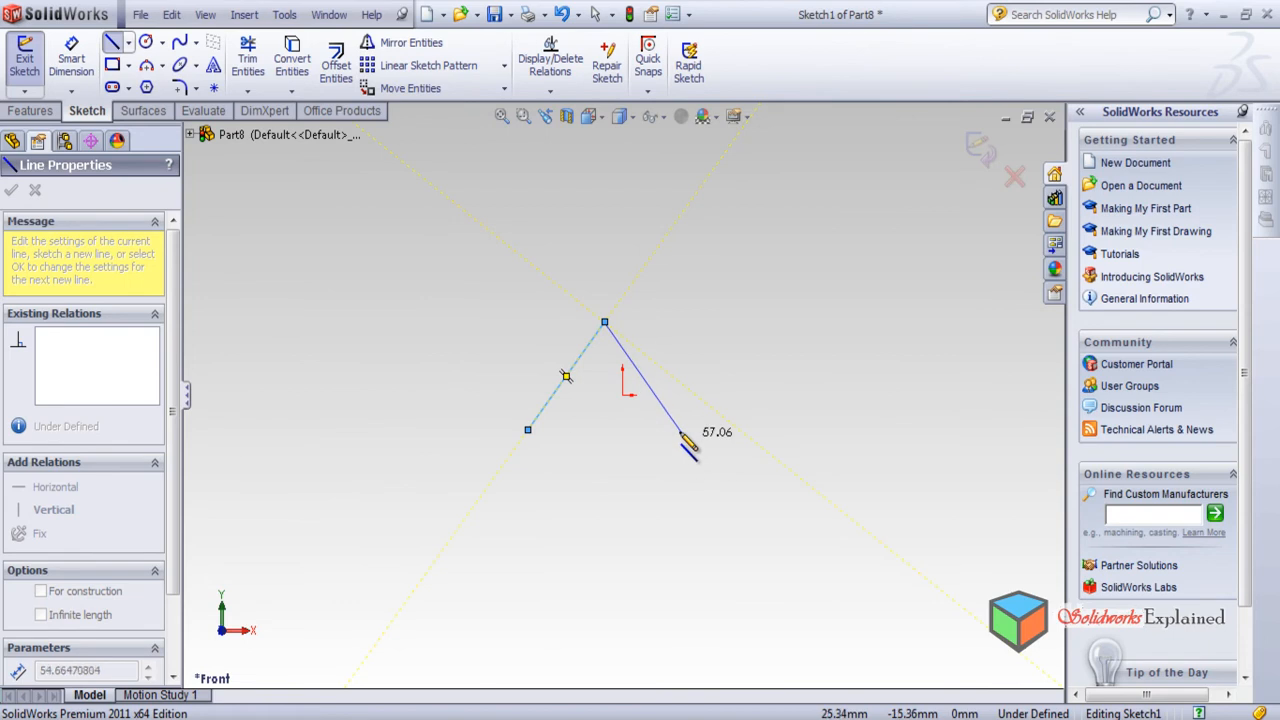
pyautogui.click(681, 430)
pyautogui.click(528, 430)
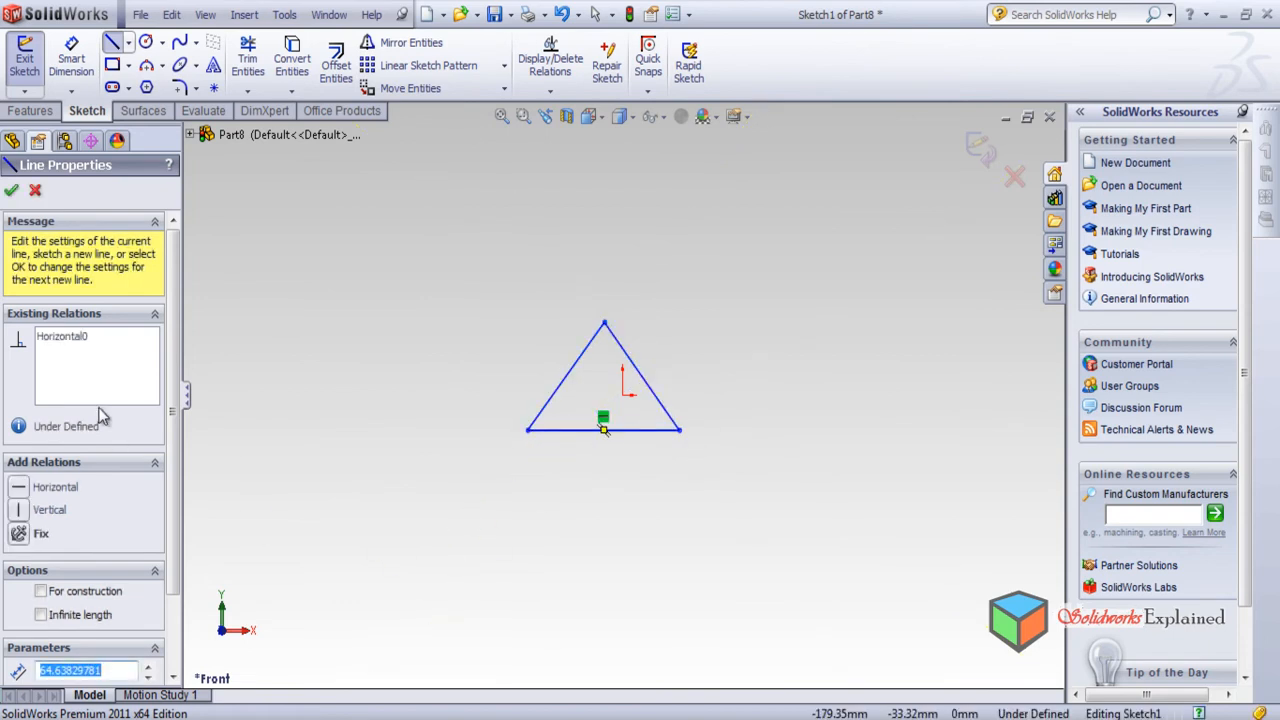
pyautogui.click(12, 190)
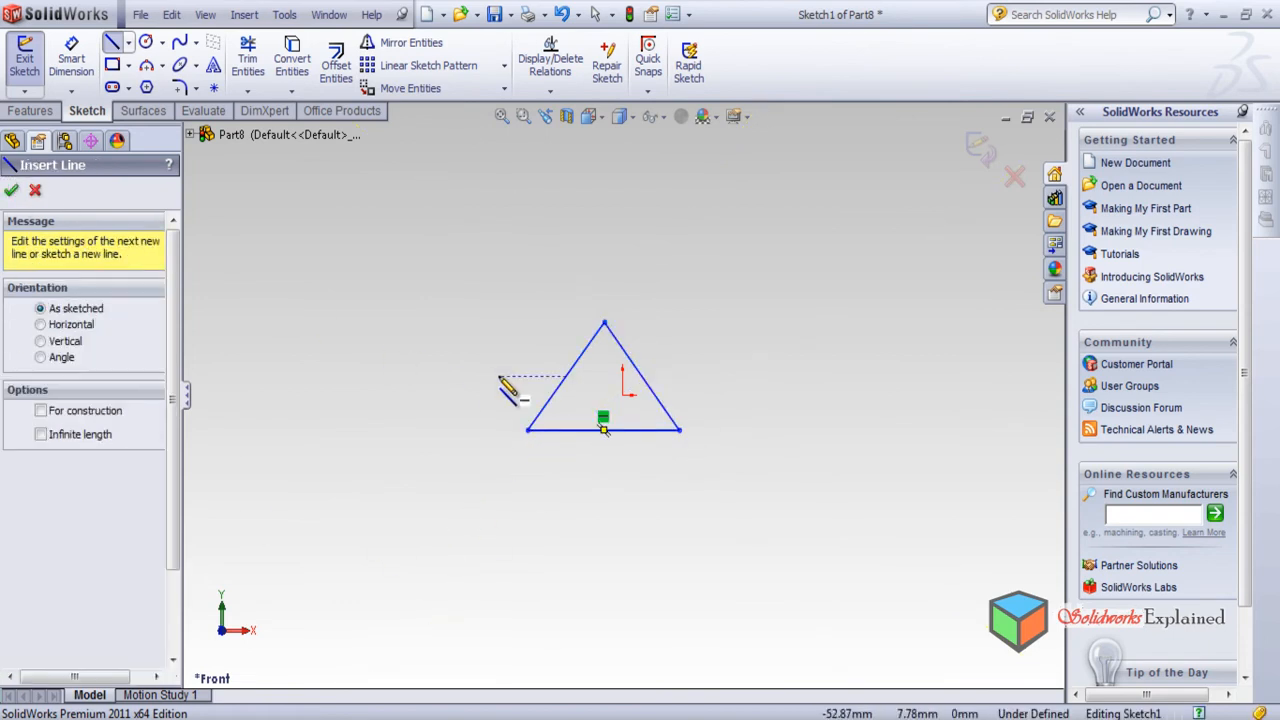
pyautogui.click(35, 190)
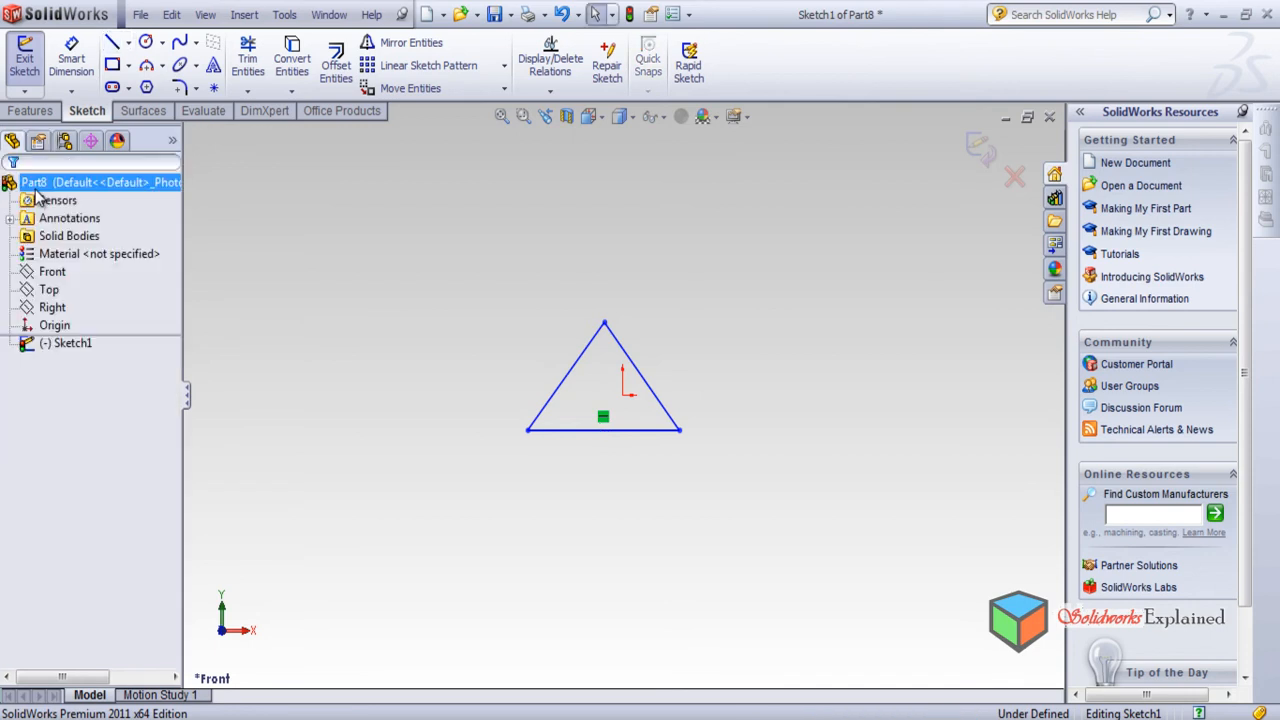
# Add an equal relation between all three sides of the triangle.
pyautogui.click(550, 400)
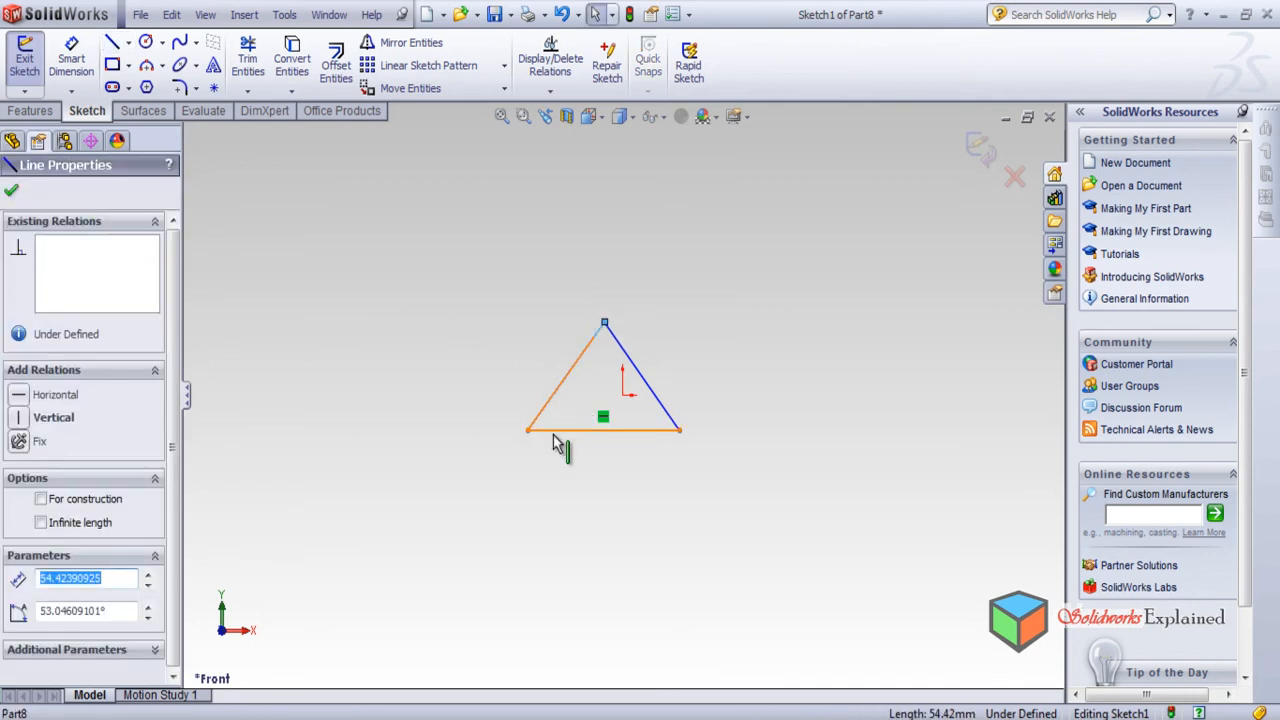
pyautogui.click(553, 432)
pyautogui.keyDown('ctrl'); pyautogui.click(638, 376); pyautogui.keyUp('ctrl')
pyautogui.keyDown('ctrl'); pyautogui.click(647, 385); pyautogui.keyUp('ctrl')
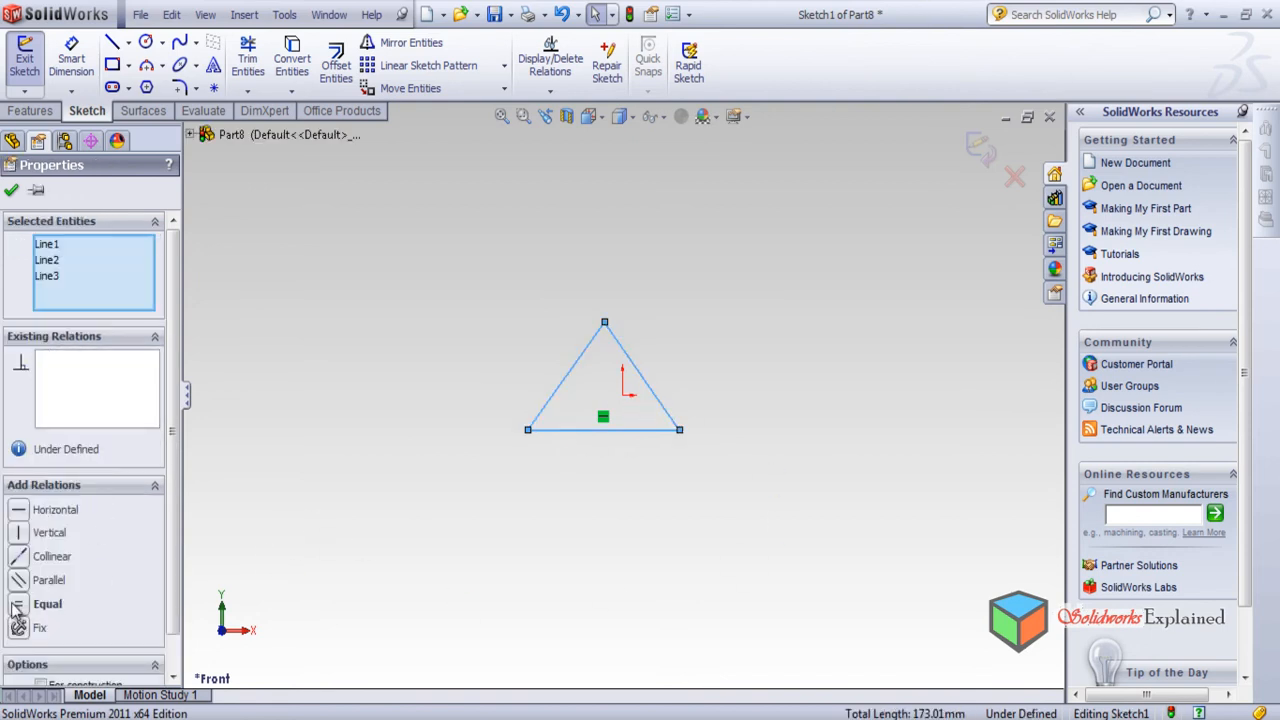
pyautogui.click(17, 605)
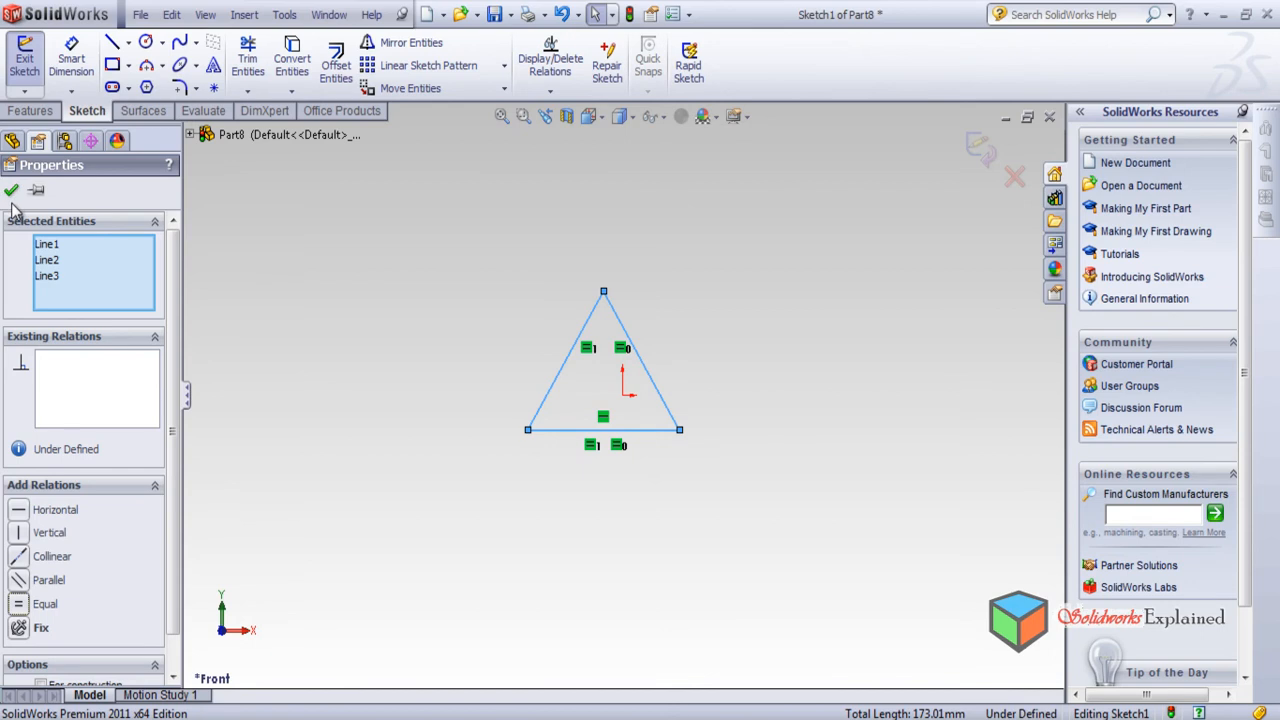
# Dimension the triangle's slanted side and set its length to 15 mm.
pyautogui.click(11, 190)
pyautogui.click(71, 55)
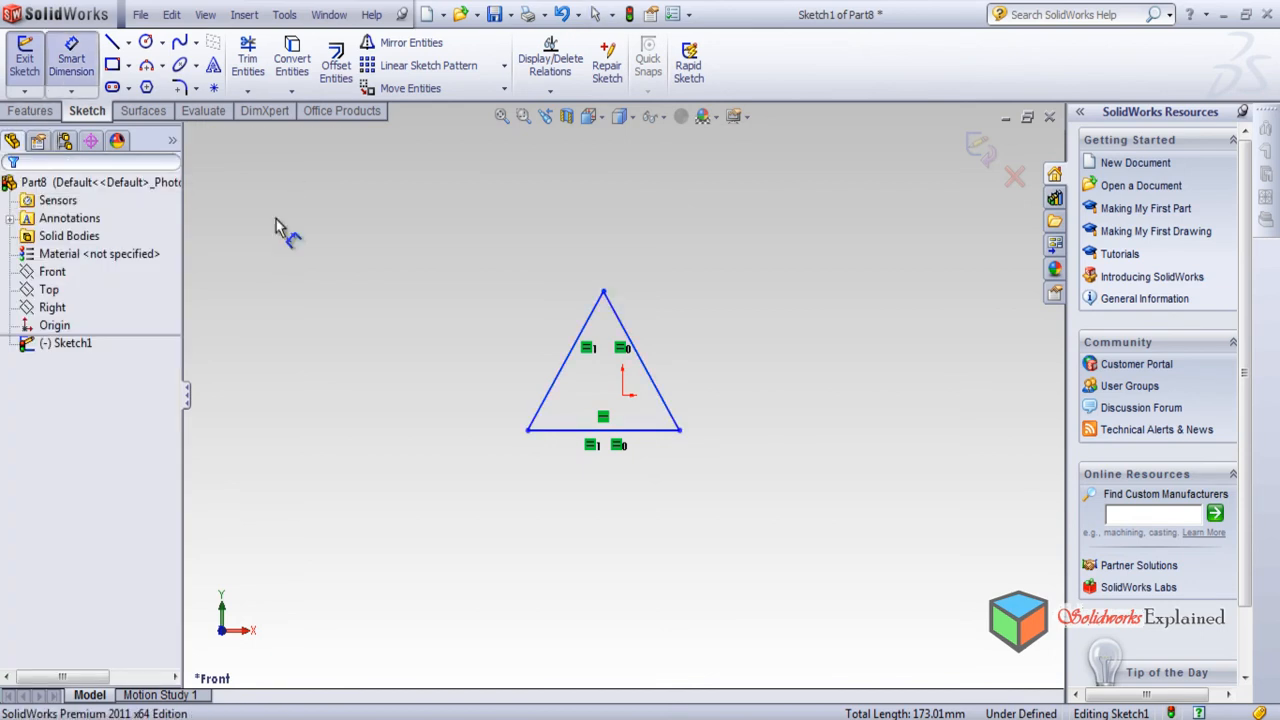
pyautogui.click(562, 370)
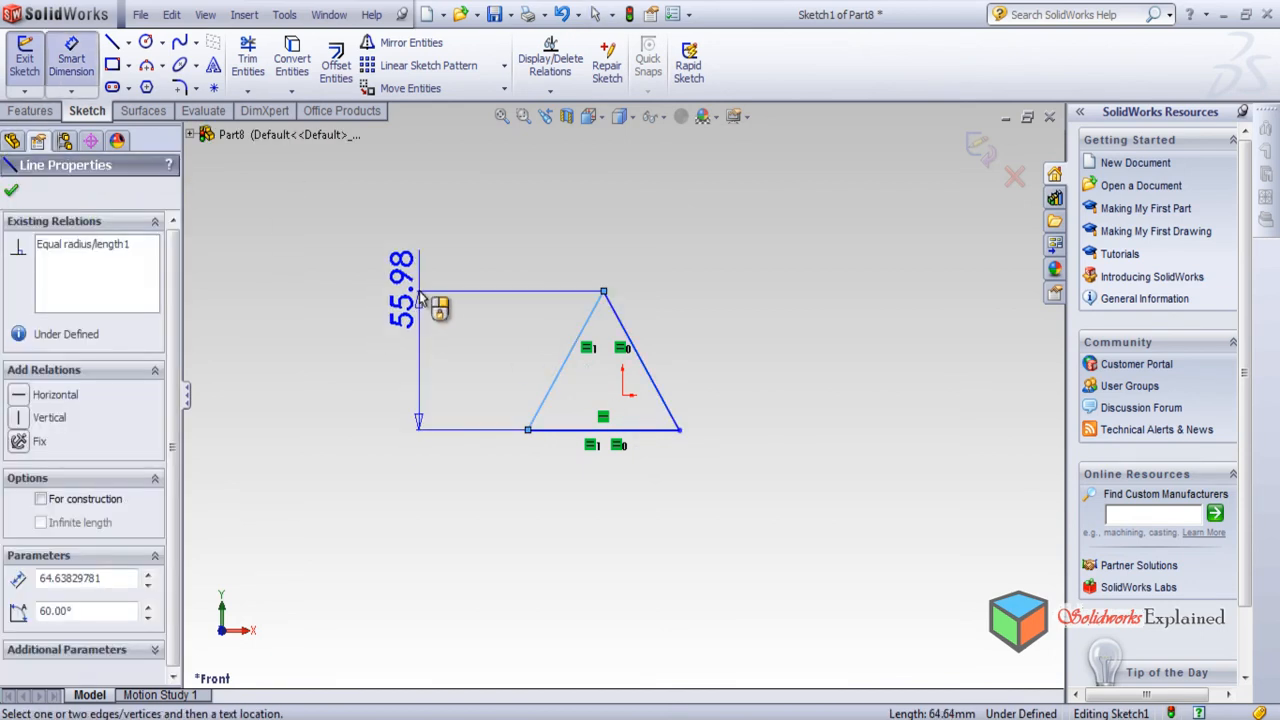
pyautogui.click(457, 273)
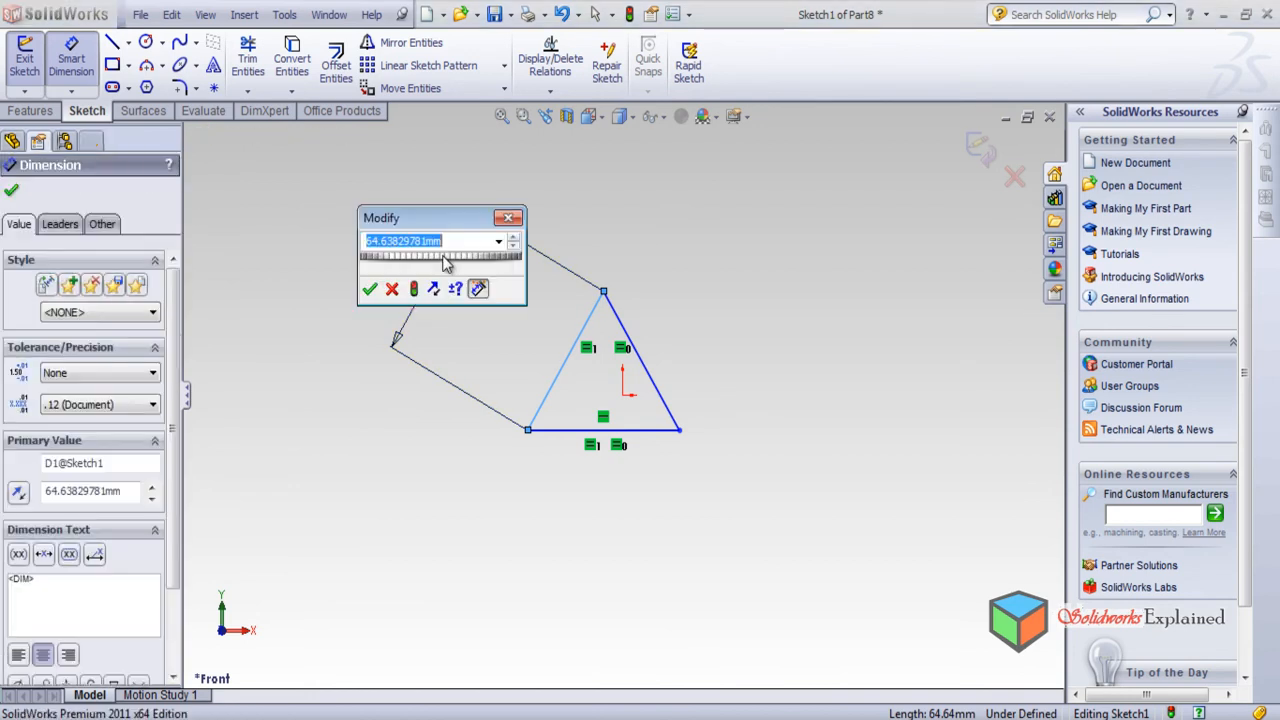
pyautogui.write('15')
pyautogui.press('Return')
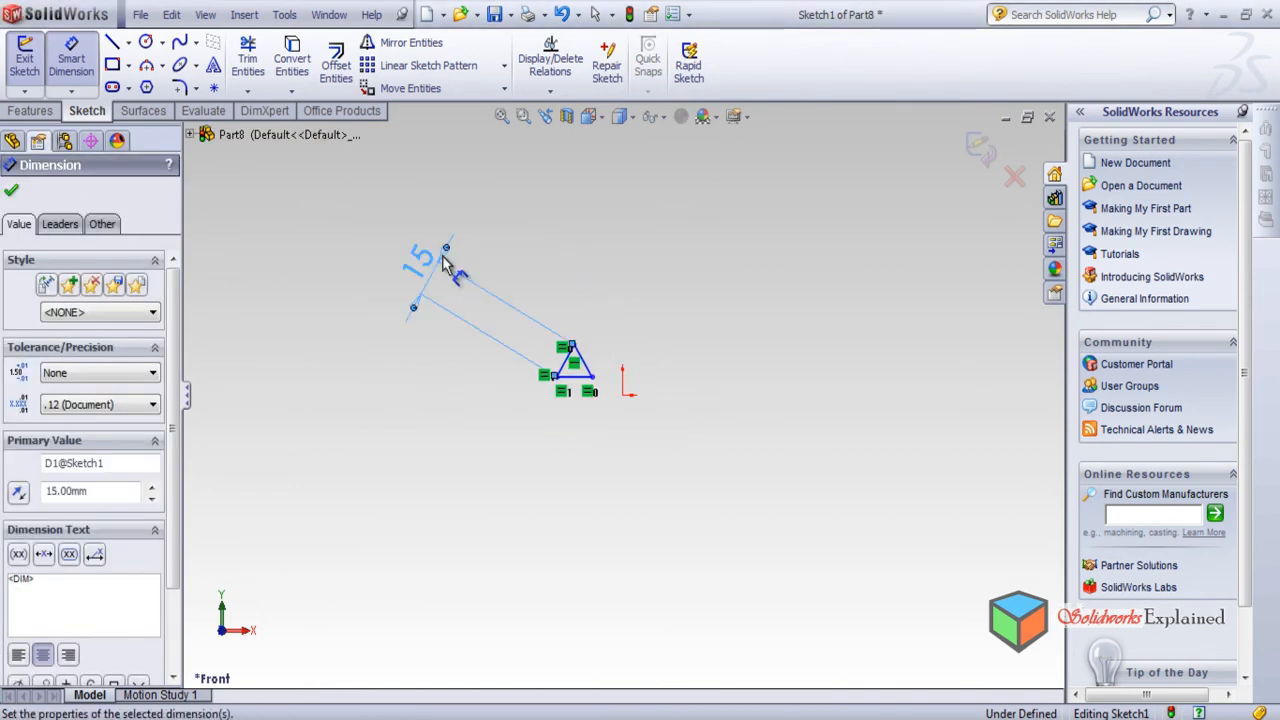
pyautogui.click(12, 193)
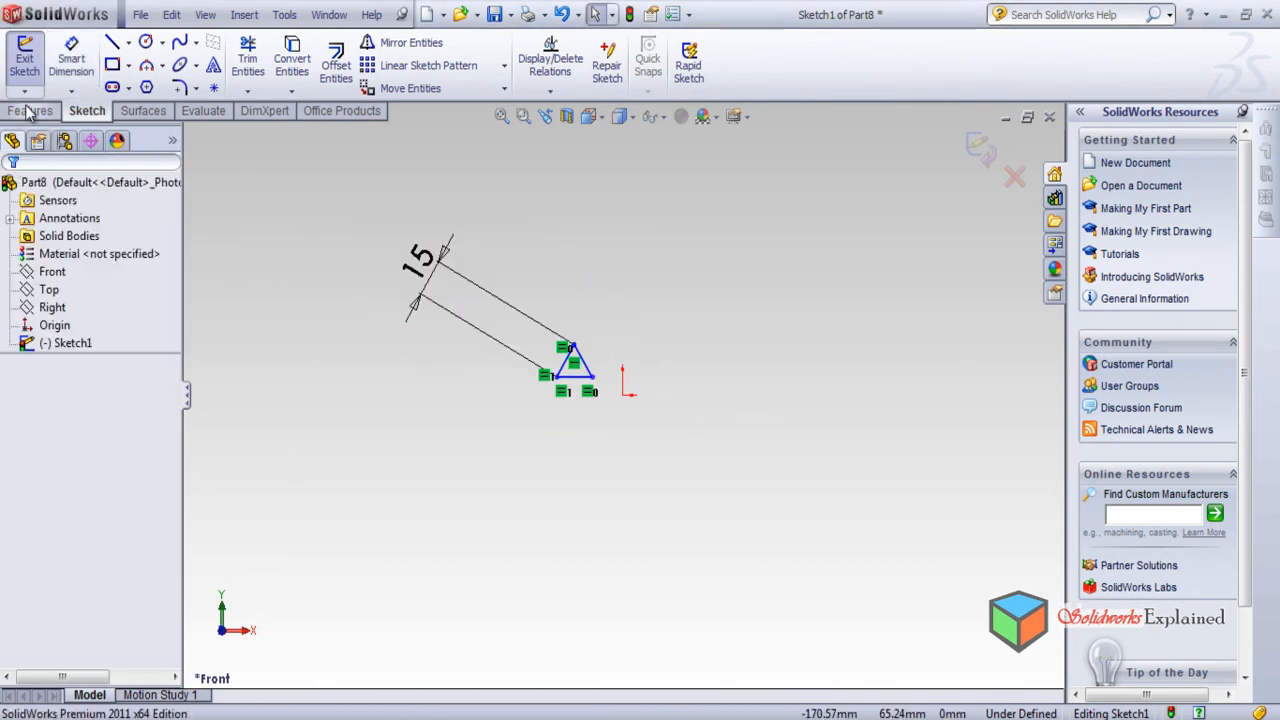
# Extrude the triangular profile as a blind boss 75 mm long.
pyautogui.click(30, 111)
pyautogui.click(33, 66)
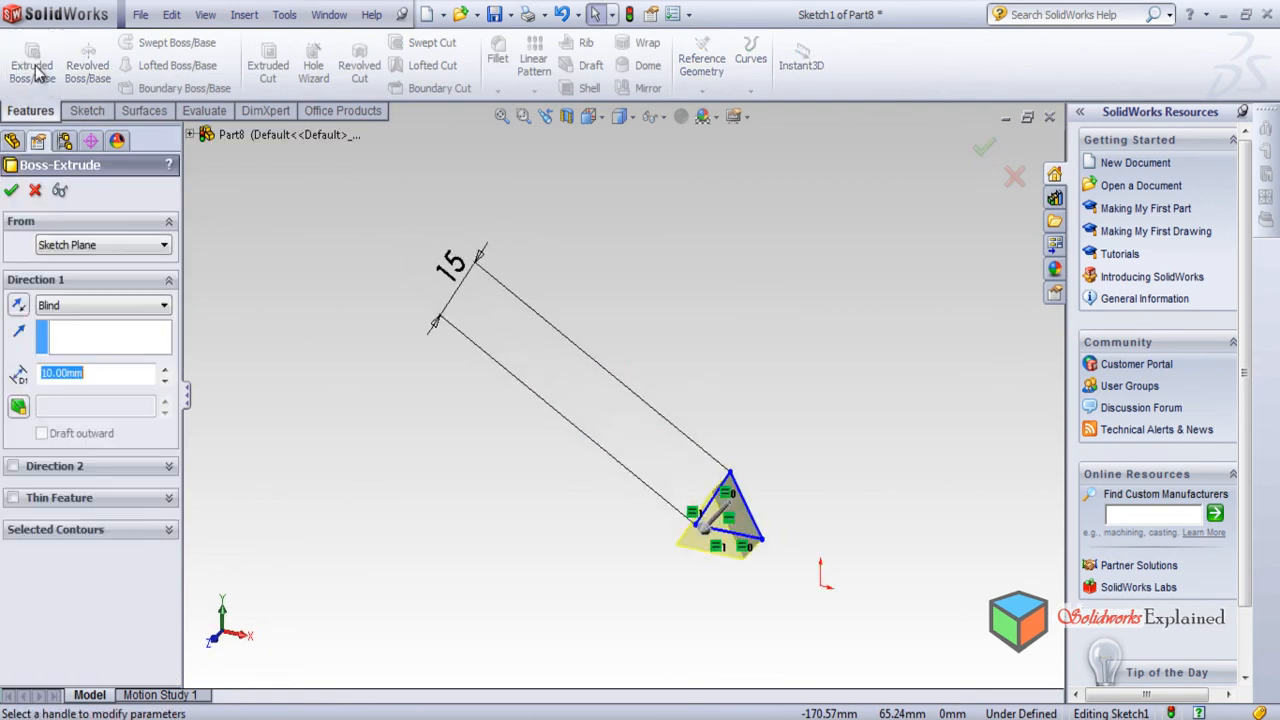
pyautogui.write('75')
pyautogui.press('Return')
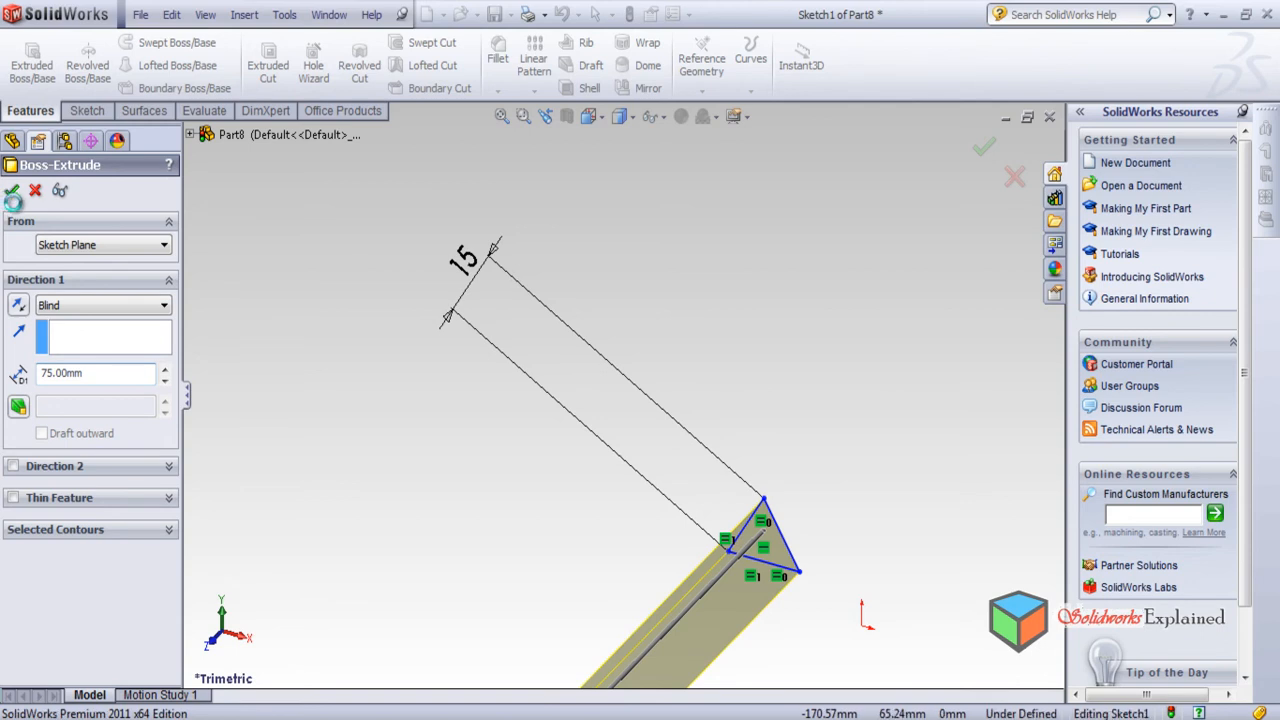
pyautogui.click(11, 190)
pyautogui.scroll(-5, 454, 385)
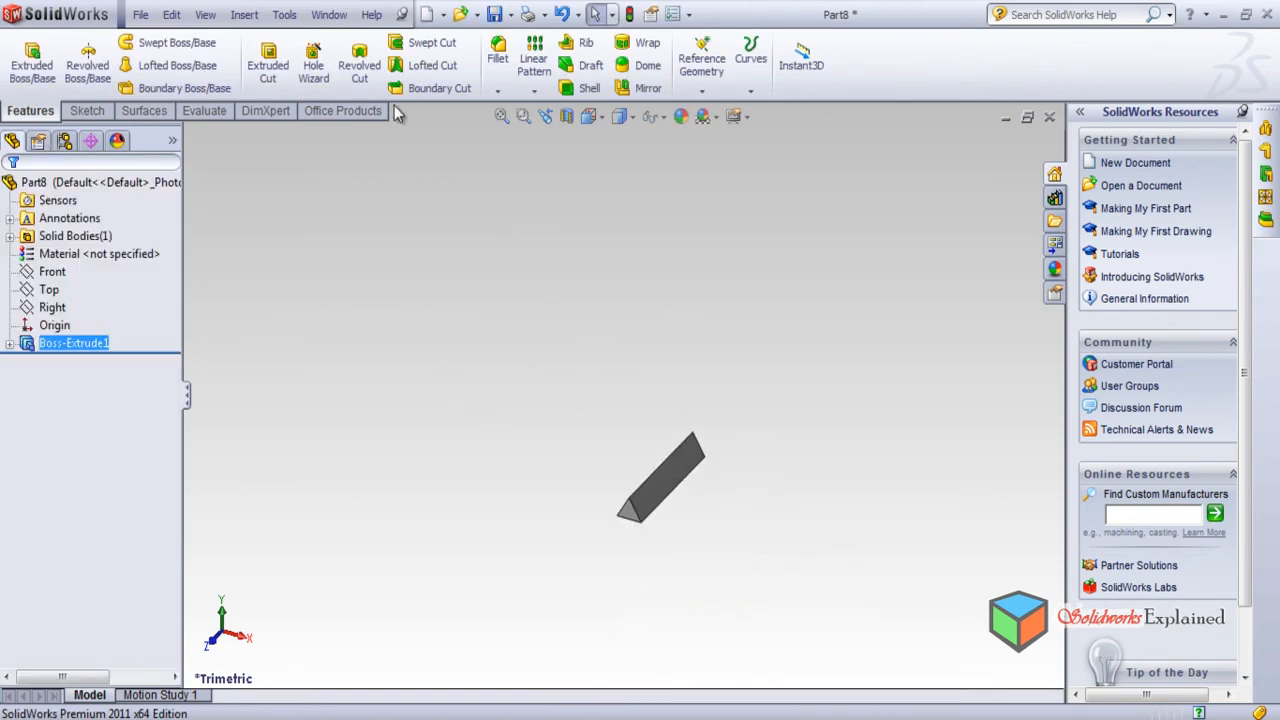
# Tile the four open part windows vertically and reorient the triangular bar and the pocketed block for comparison.
pyautogui.click(330, 14)
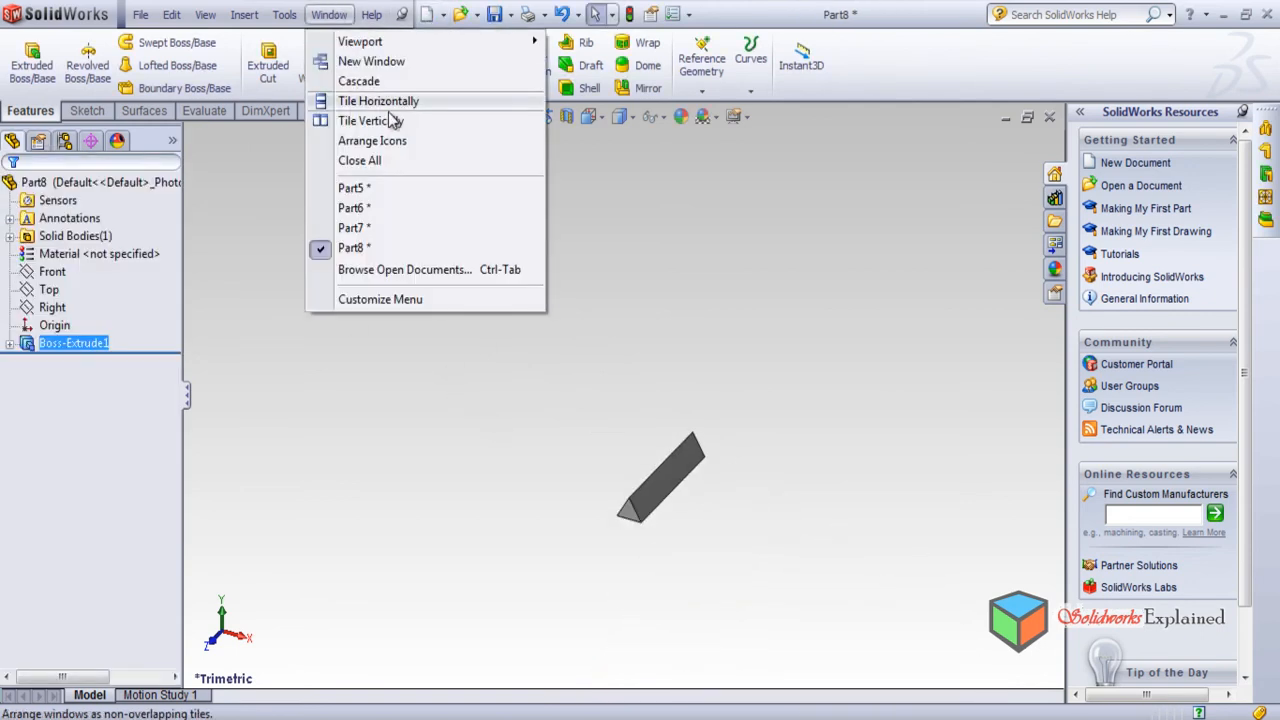
pyautogui.click(390, 117)
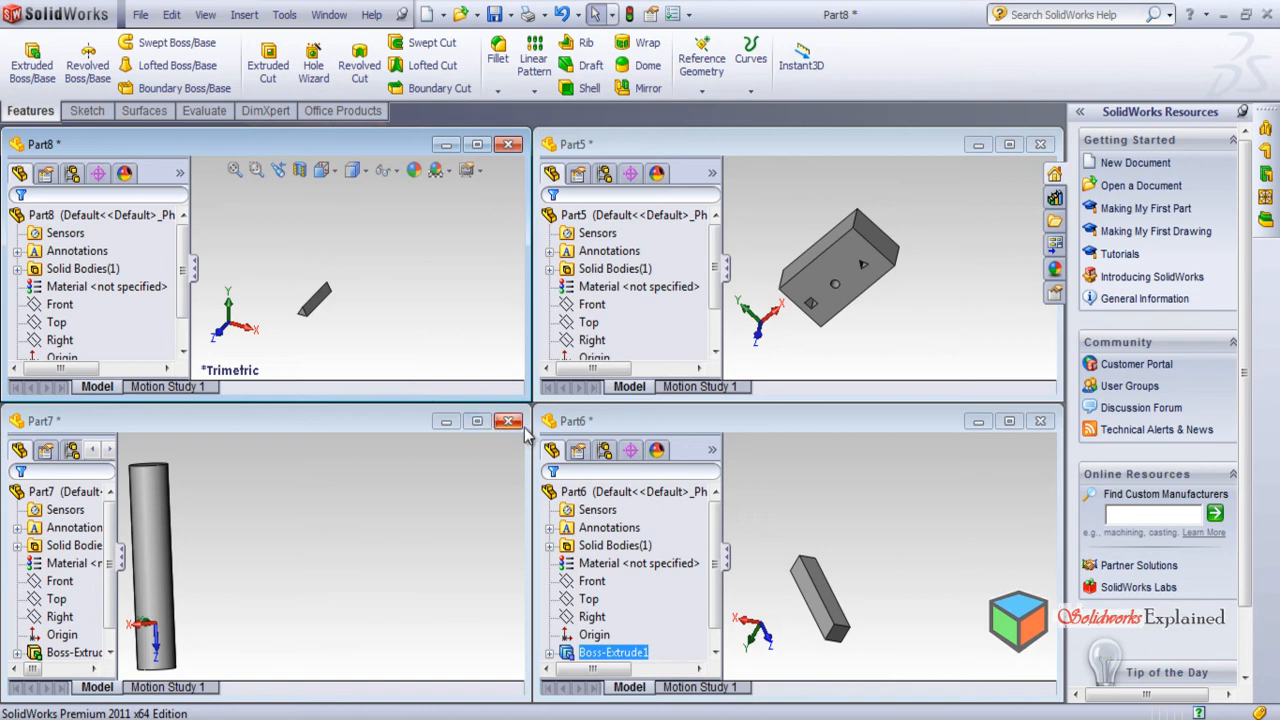
pyautogui.moveTo(390, 290); pyautogui.dragTo(352, 338, button='middle')
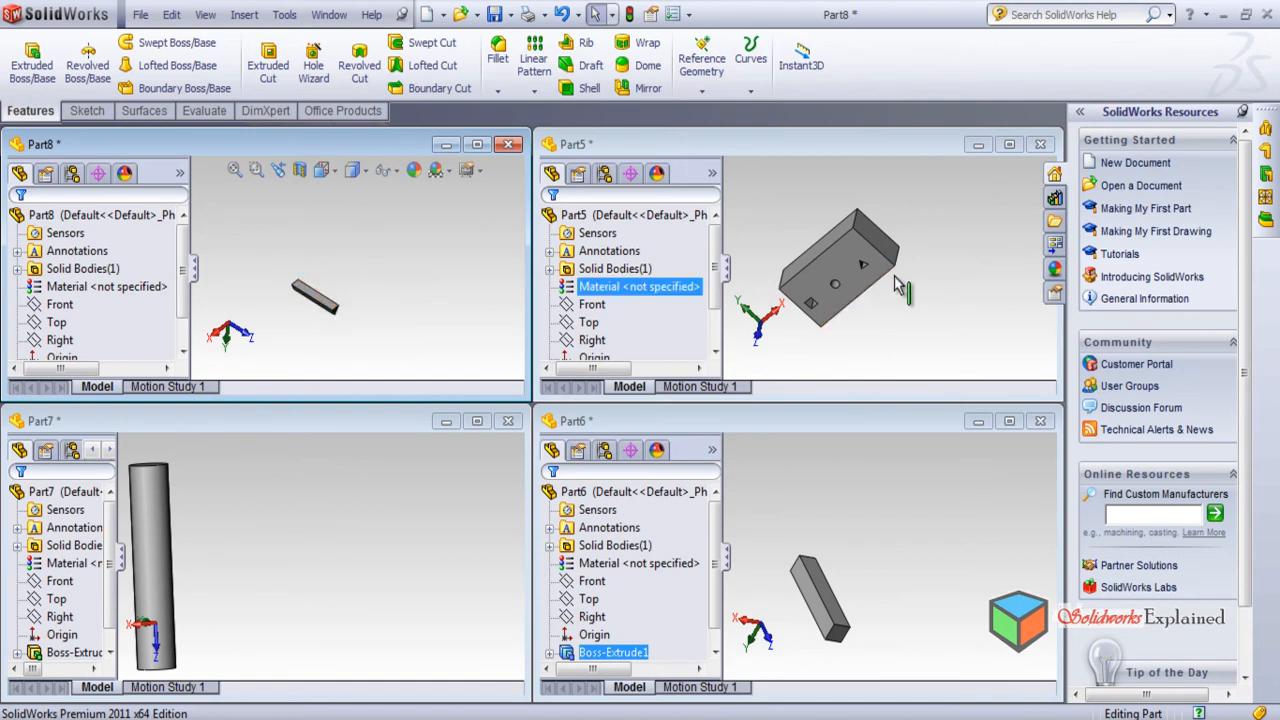
pyautogui.click(907, 340)
pyautogui.moveTo(907, 340); pyautogui.dragTo(751, 229, button='middle')
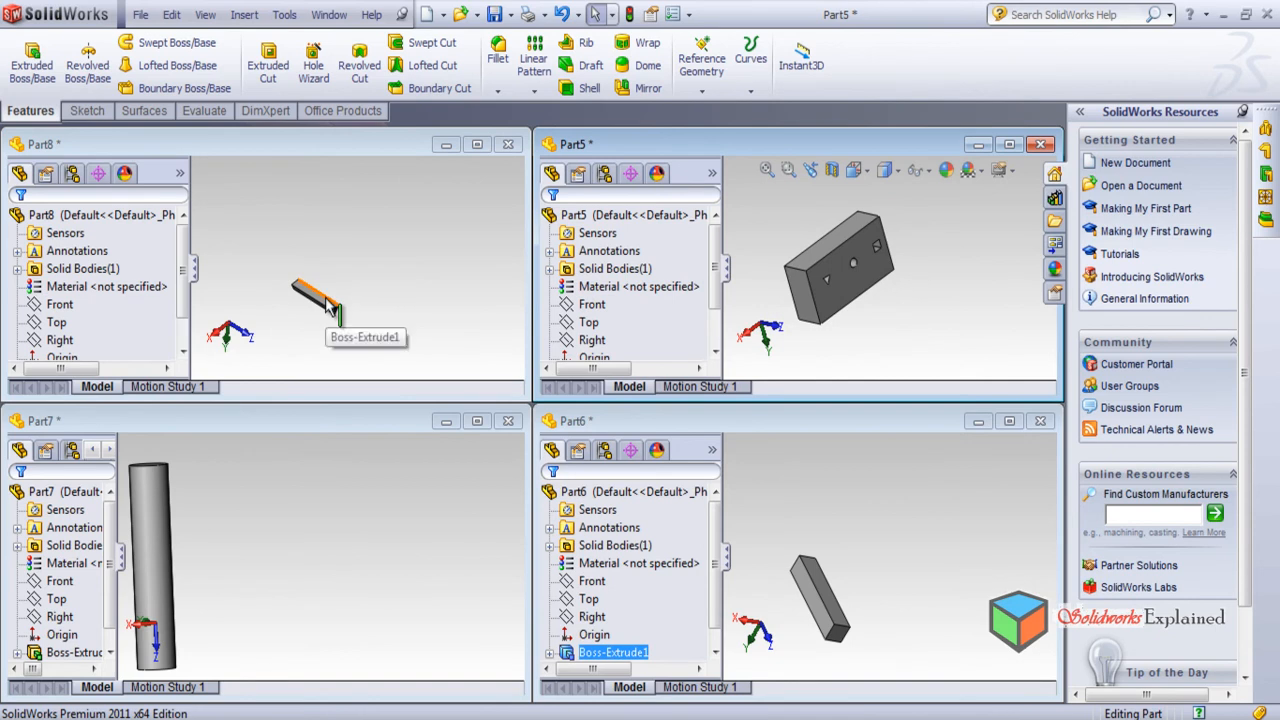
pyautogui.moveTo(330, 312); pyautogui.dragTo(245, 330, button='middle')
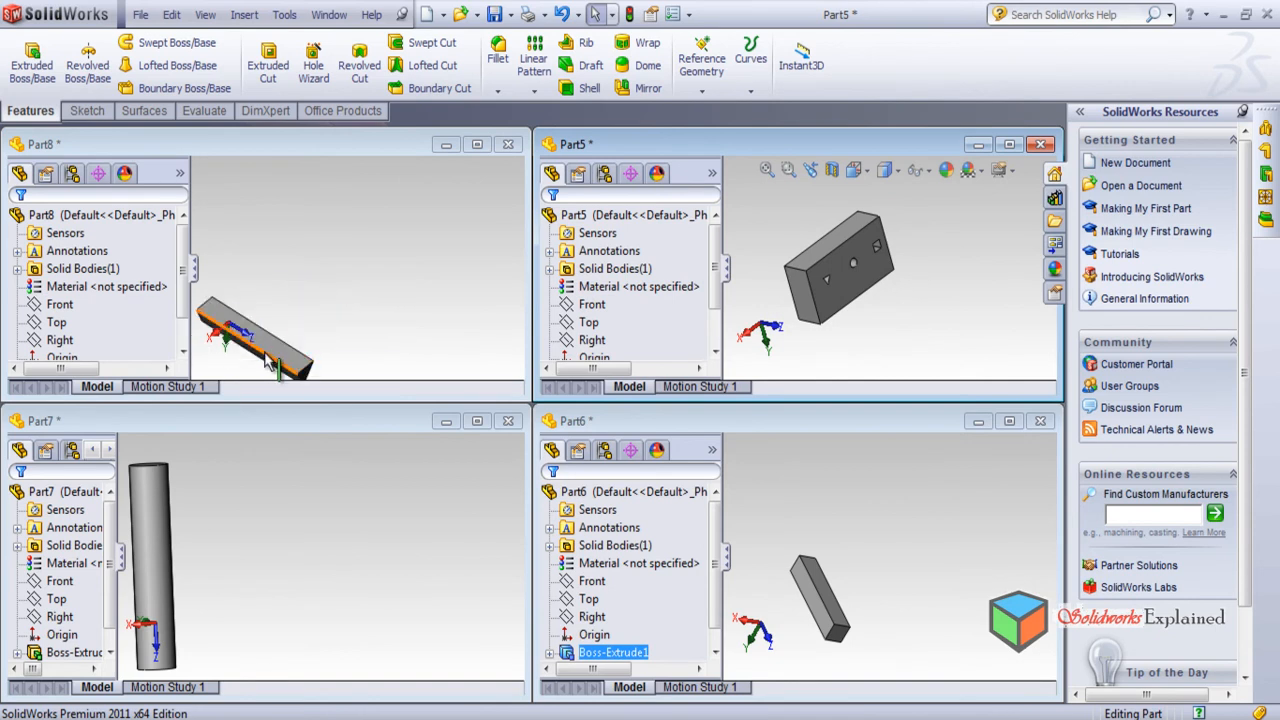
# Inspect the triangular bar, then rotate the cylinder and the square bar in their windows to compare the parts.
pyautogui.click(278, 351)
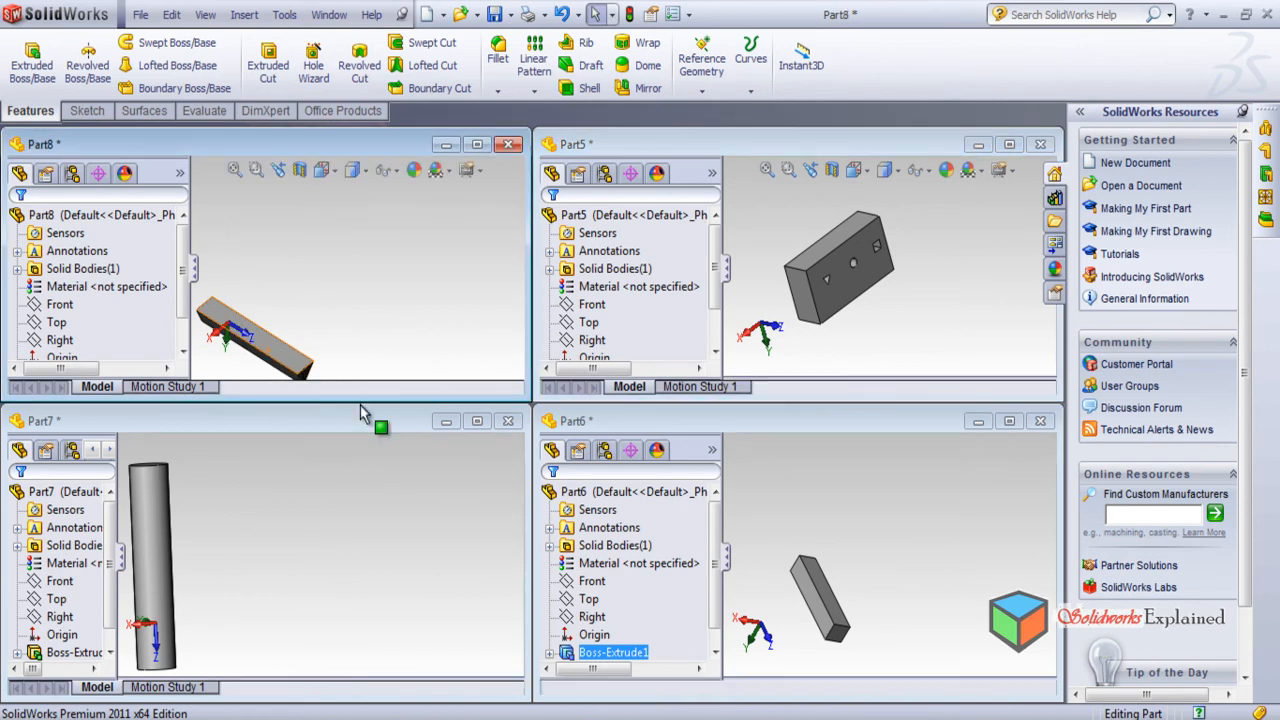
pyautogui.click(368, 577)
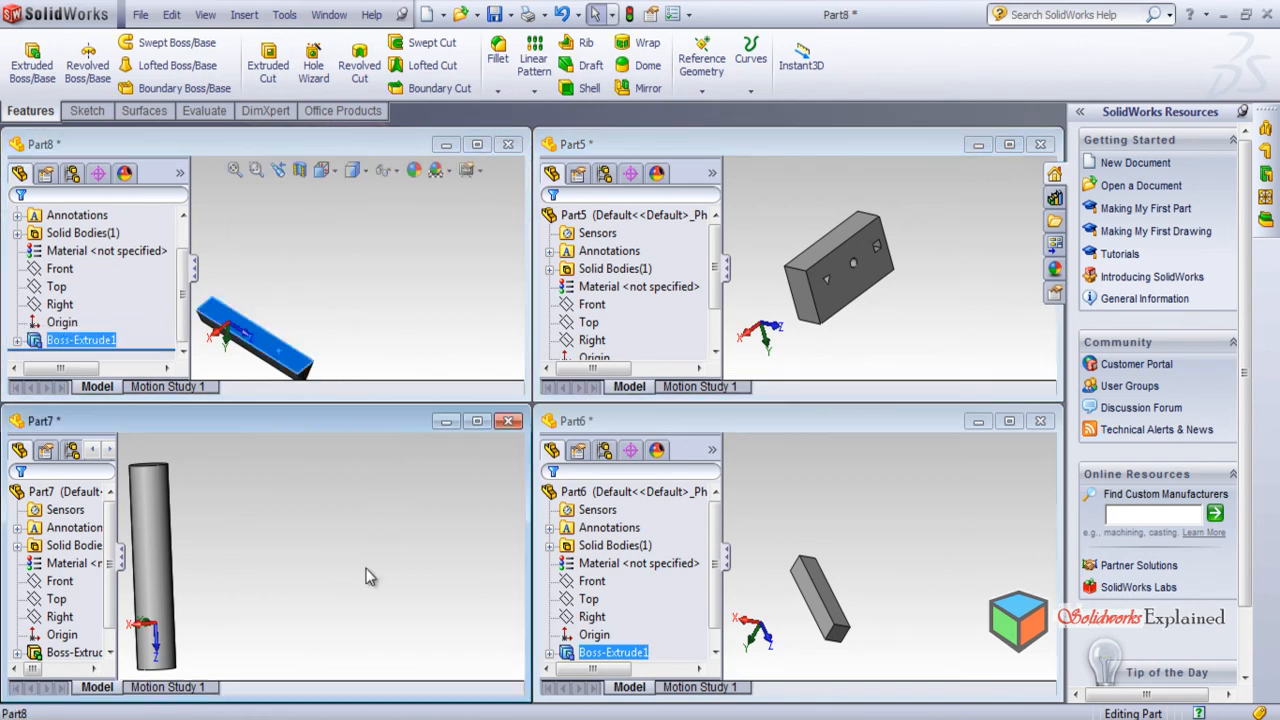
pyautogui.click(185, 282)
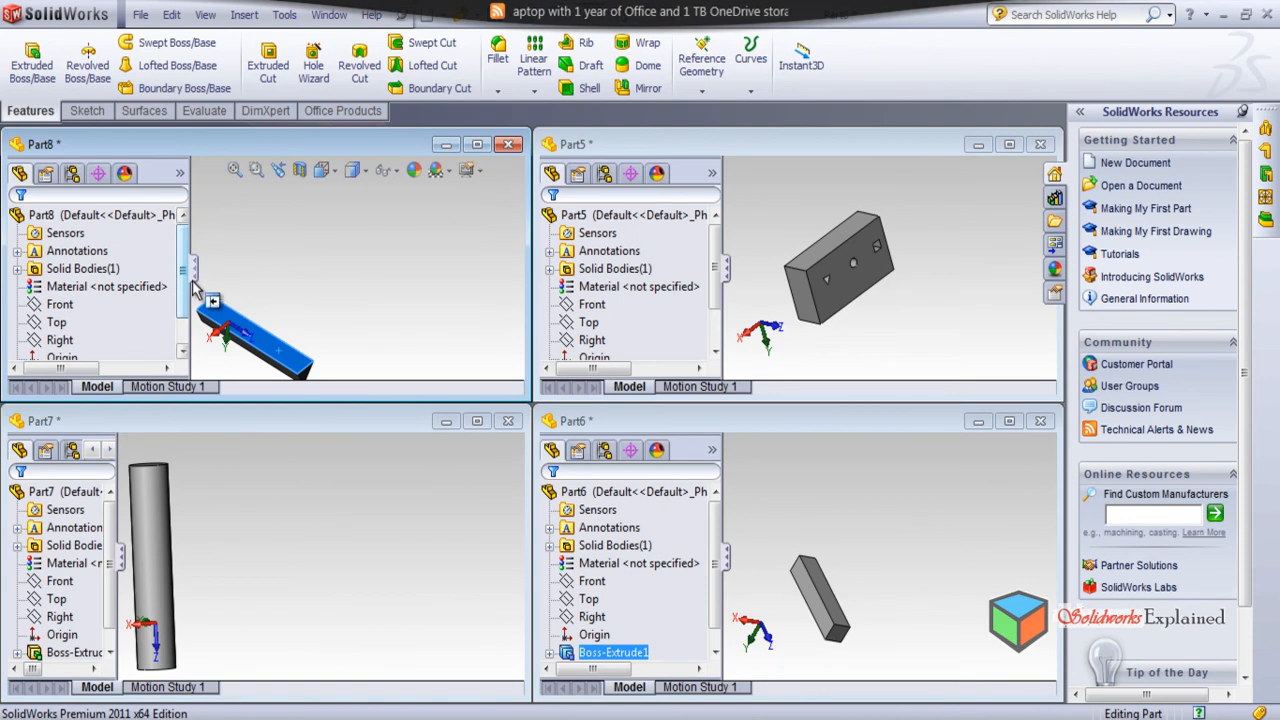
pyautogui.moveTo(184, 277); pyautogui.dragTo(179, 346)
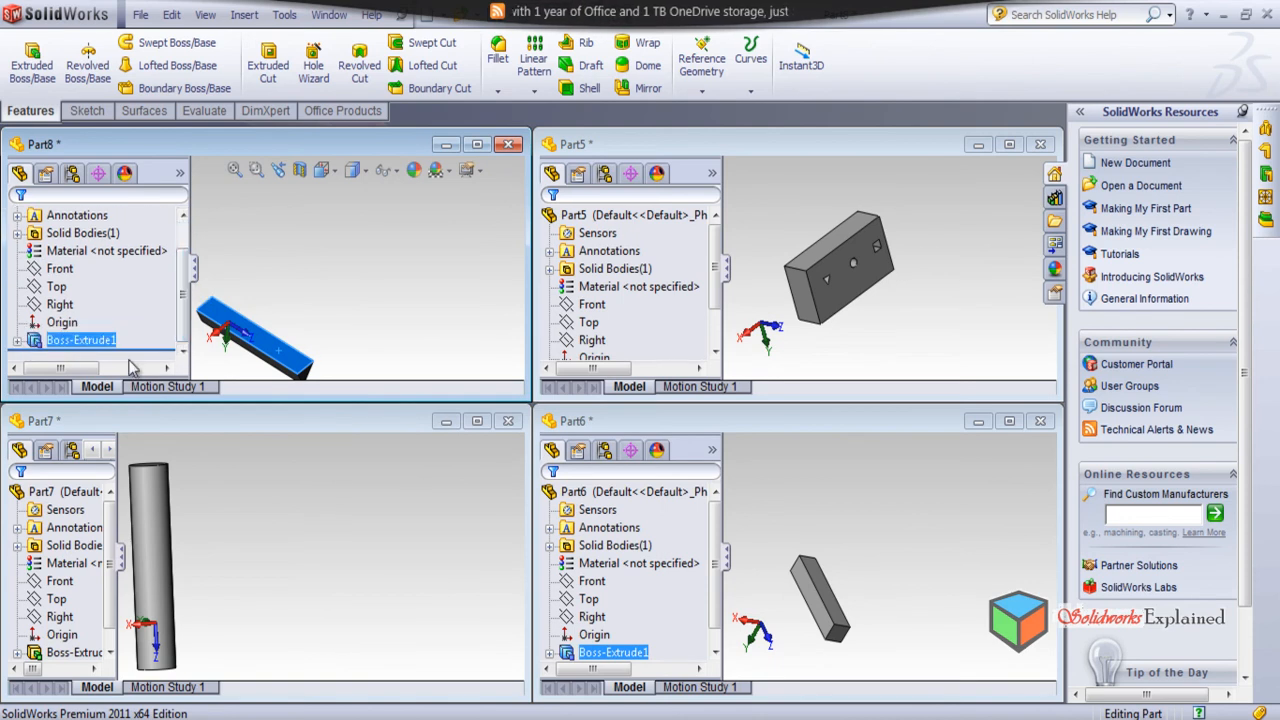
pyautogui.click(386, 580)
pyautogui.moveTo(386, 580); pyautogui.dragTo(280, 580, button='middle')
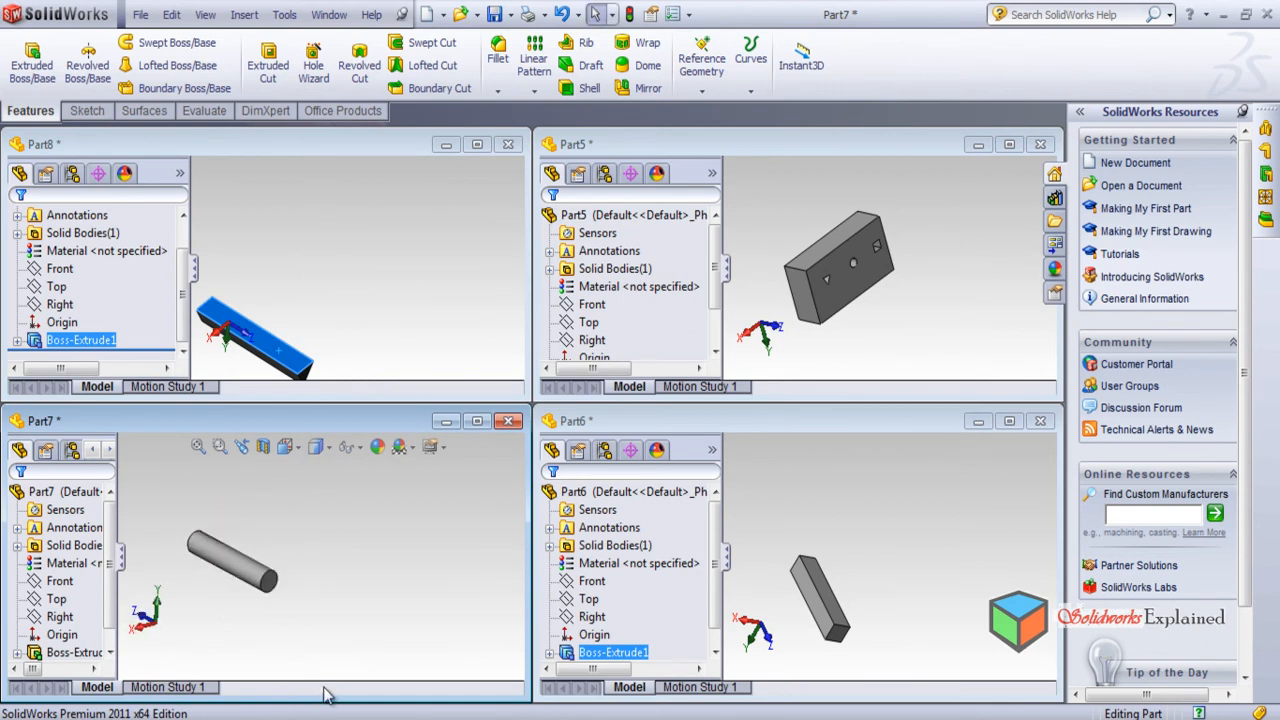
pyautogui.click(927, 591)
pyautogui.moveTo(900, 479); pyautogui.dragTo(887, 505, button='middle')
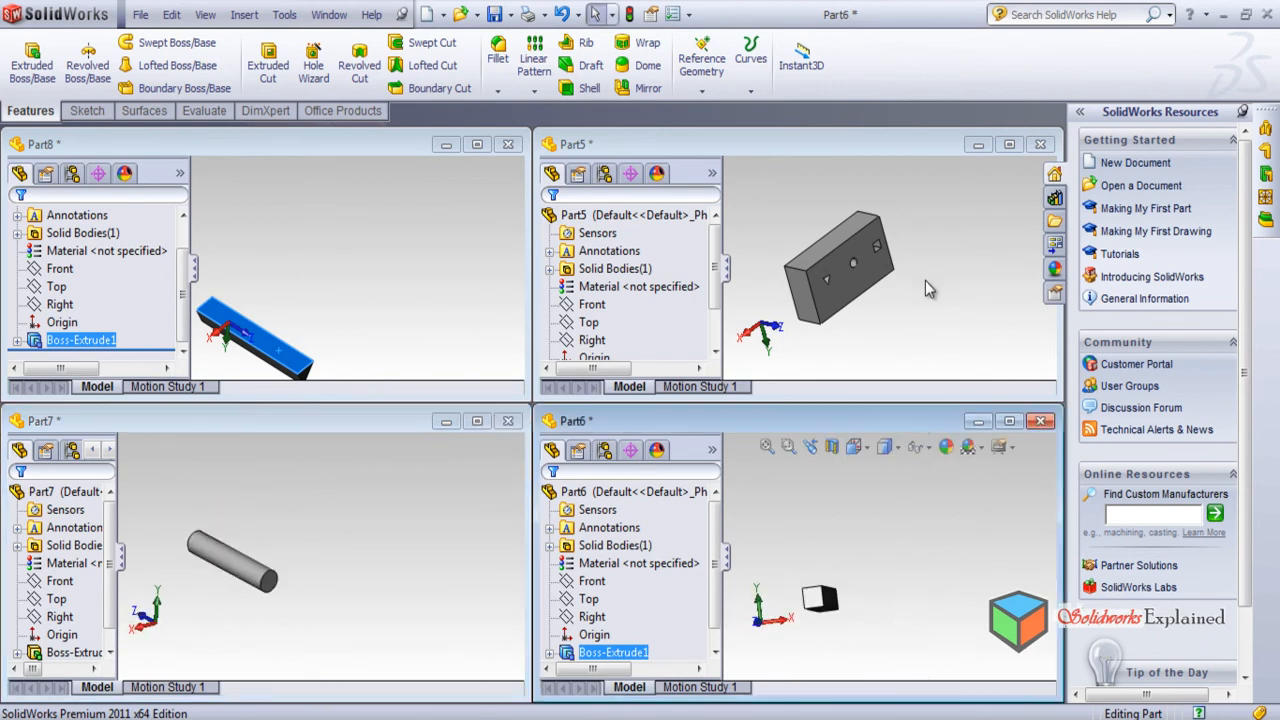
# Rotate the block so its square, circular and triangular pockets face forward, and compare them with the three bars.
pyautogui.click(405, 533)
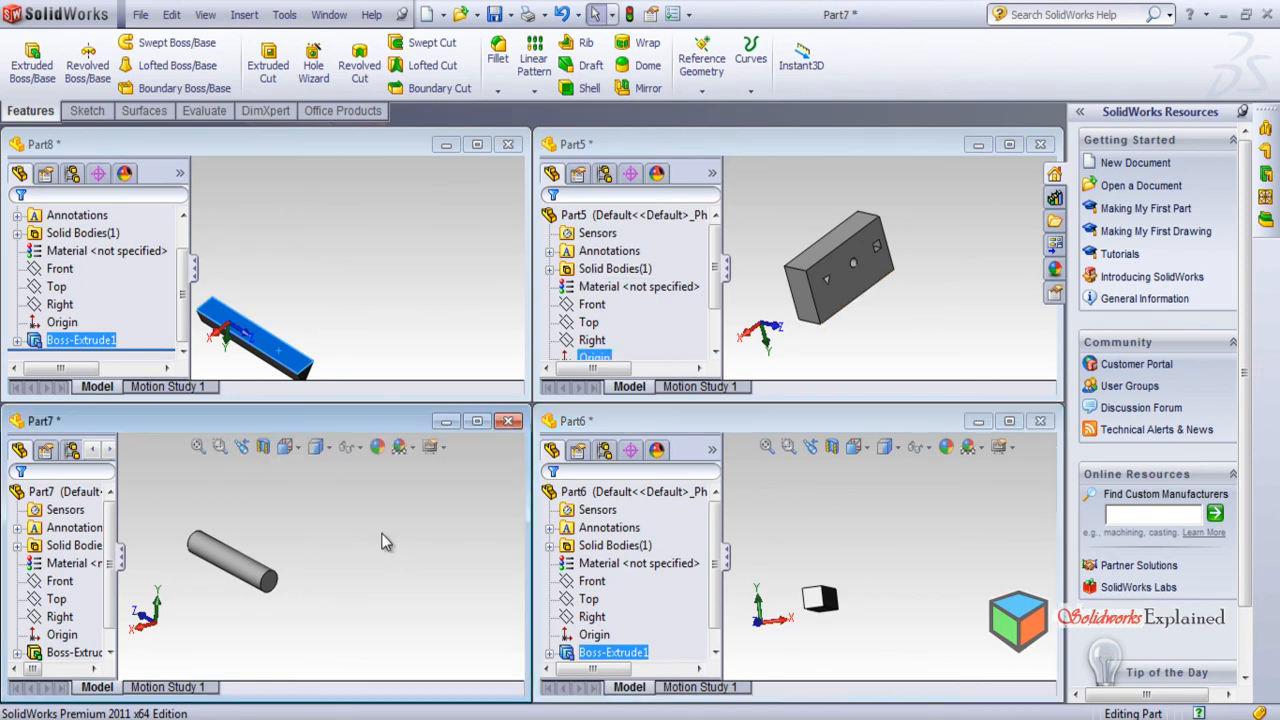
pyautogui.click(335, 228)
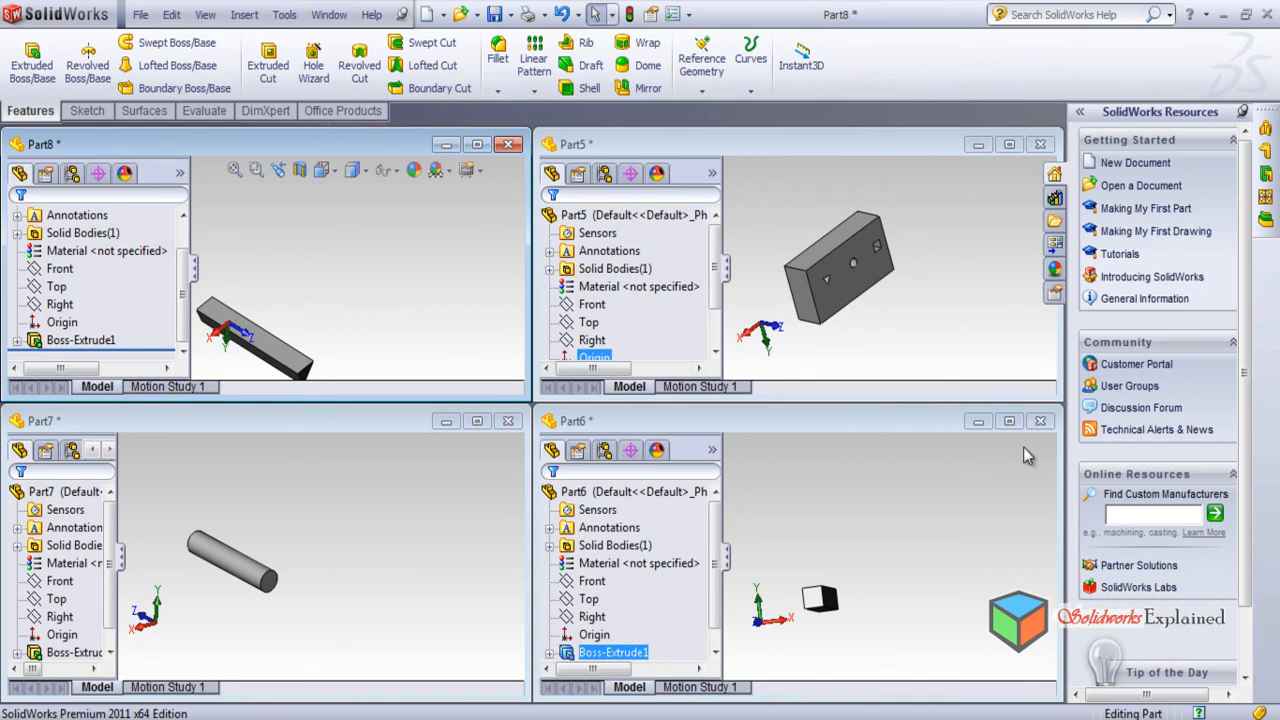
pyautogui.click(935, 302)
pyautogui.moveTo(935, 302); pyautogui.dragTo(880, 280, button='middle')
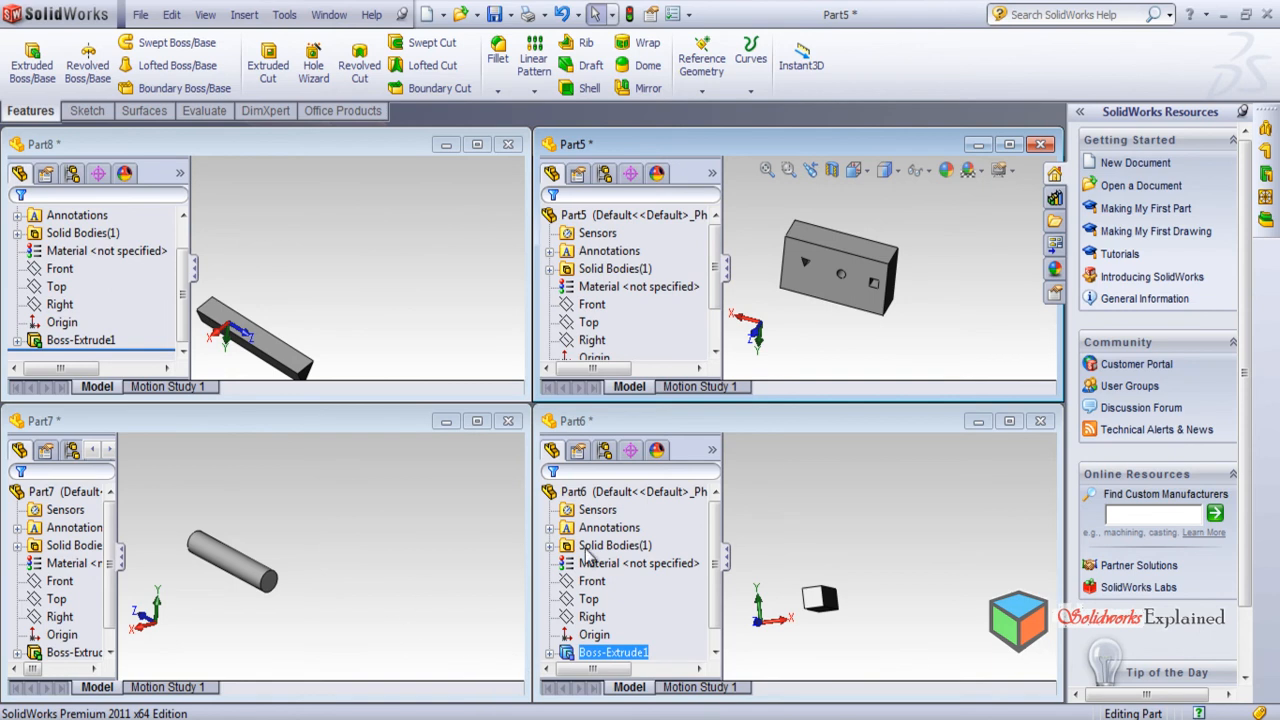
pyautogui.moveTo(940, 385); pyautogui.dragTo(848, 398, button='middle')
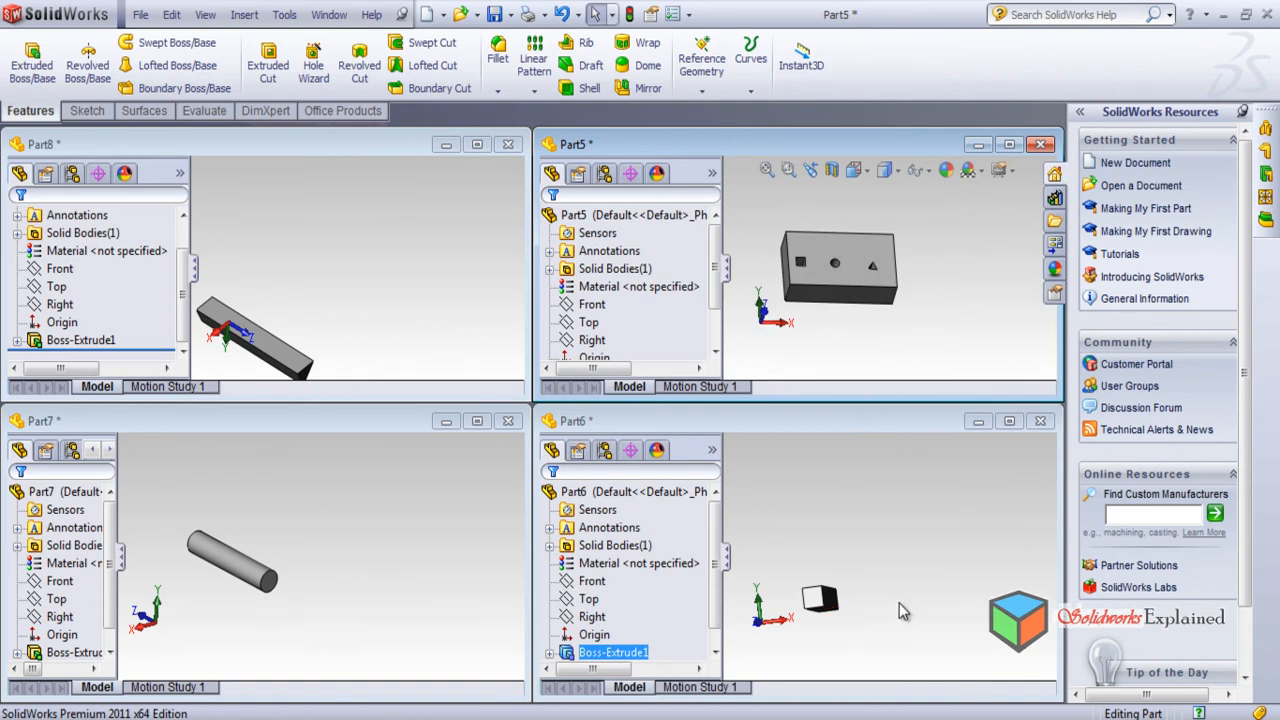
pyautogui.click(883, 499)
pyautogui.moveTo(897, 672); pyautogui.dragTo(833, 314)
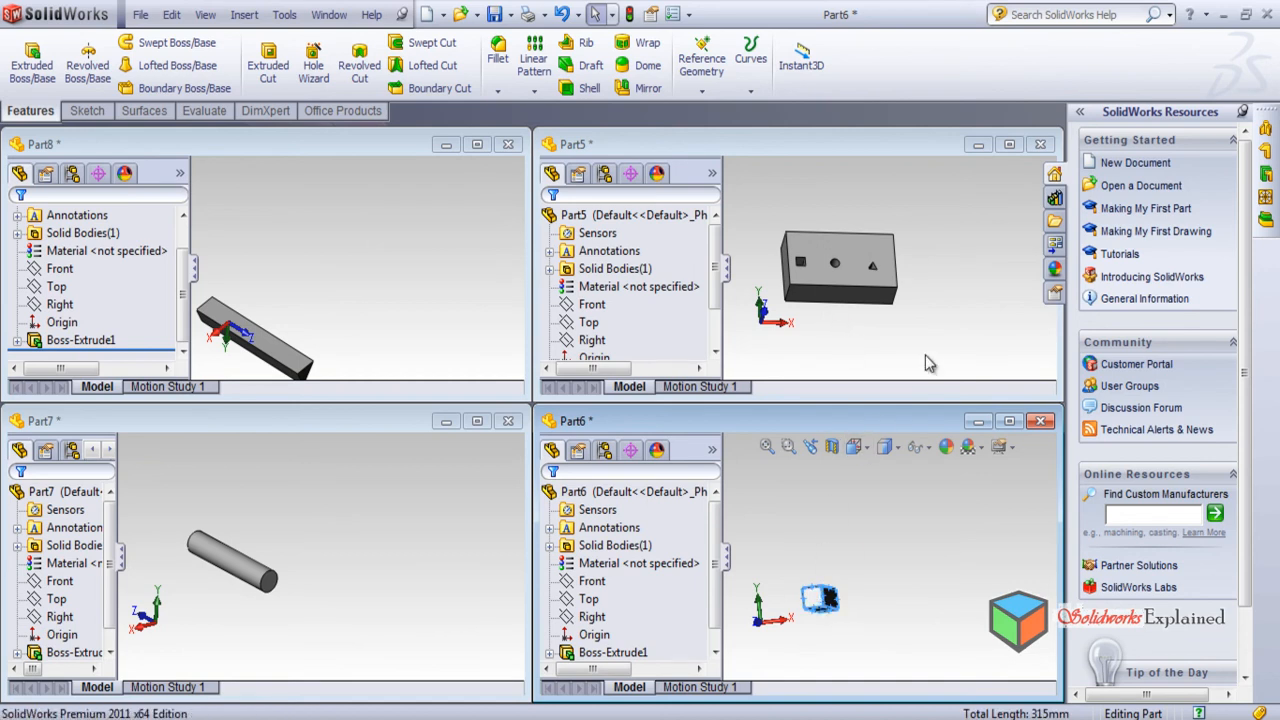
pyautogui.click(909, 592)
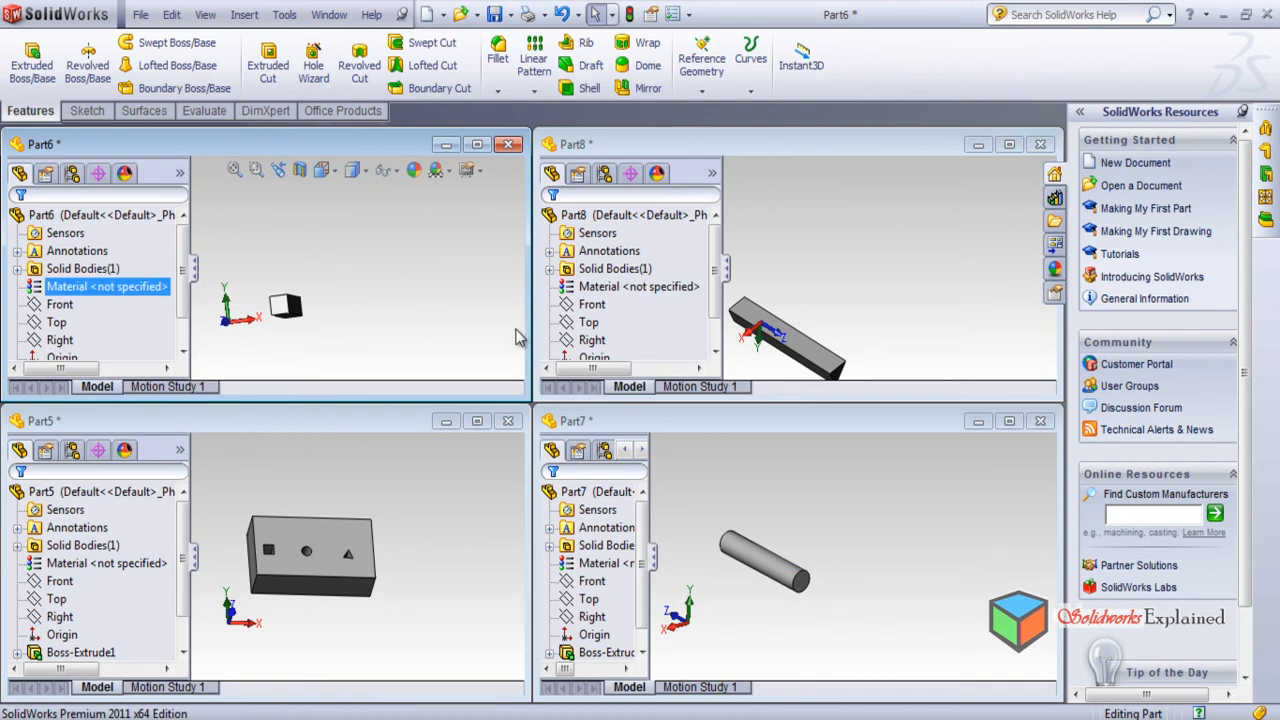
# Cascade the open part windows and maximize the square bar's window.
pyautogui.click(326, 15)
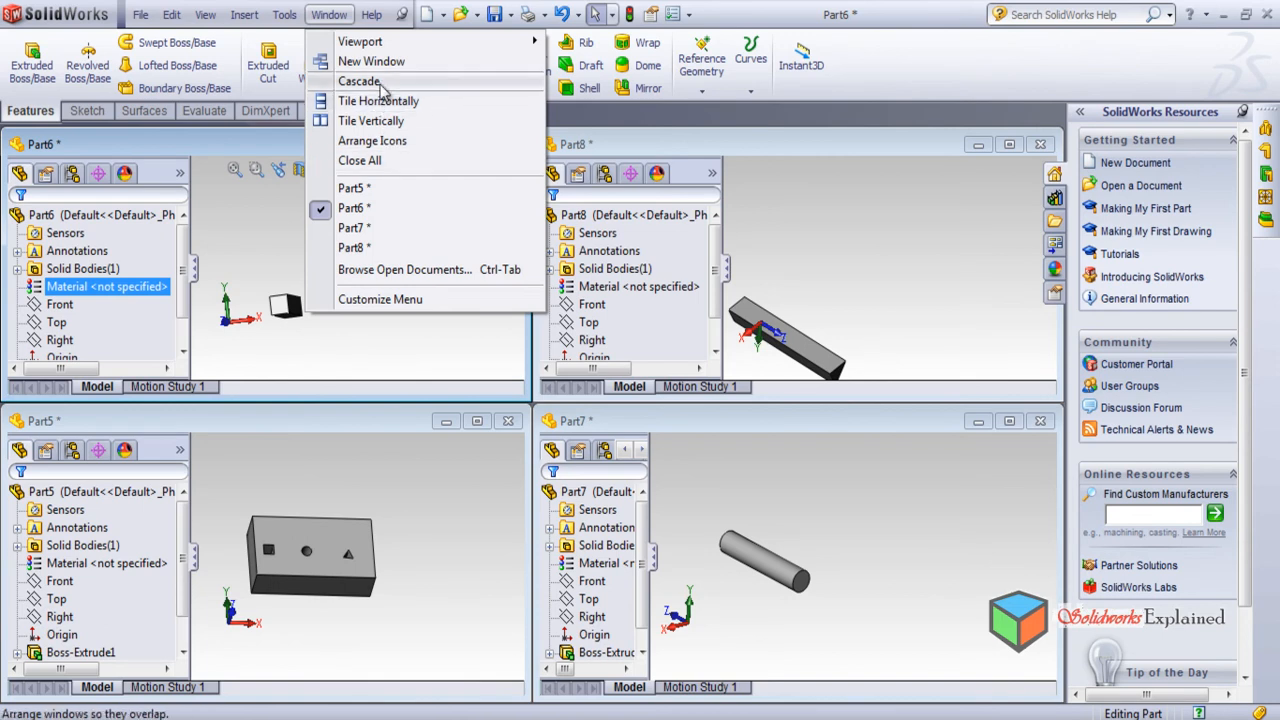
pyautogui.click(345, 82)
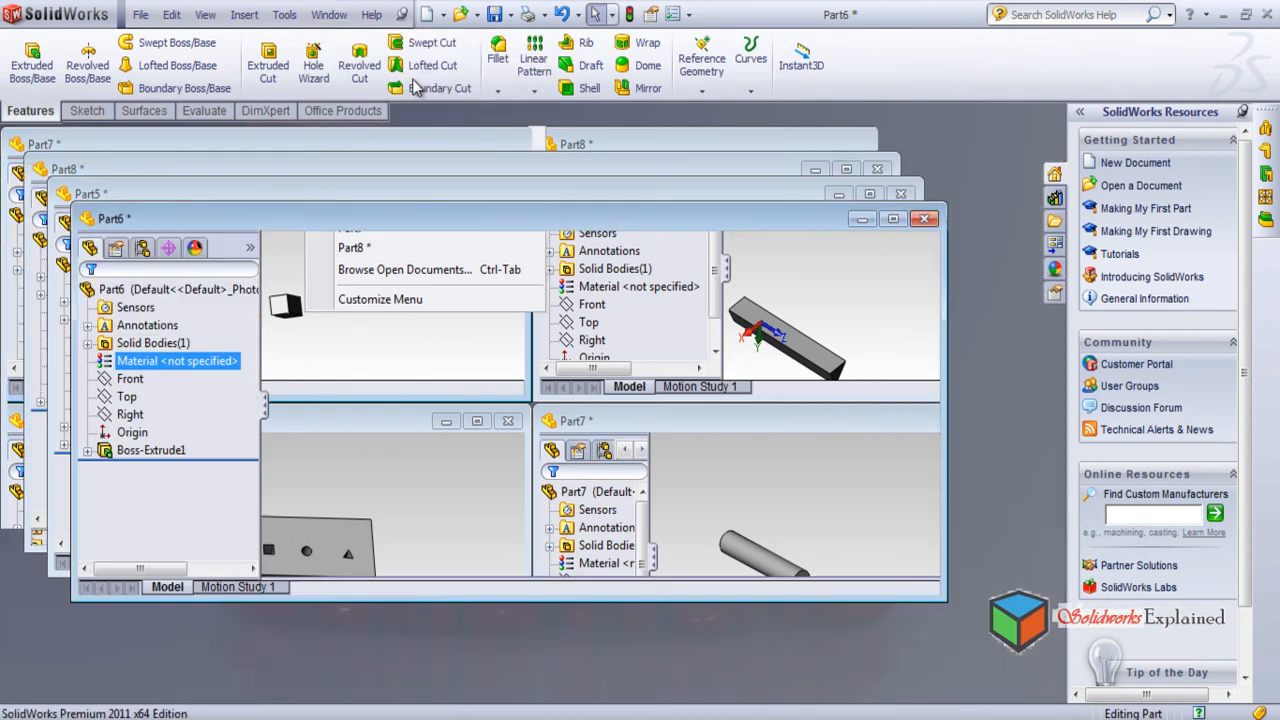
pyautogui.click(894, 220)
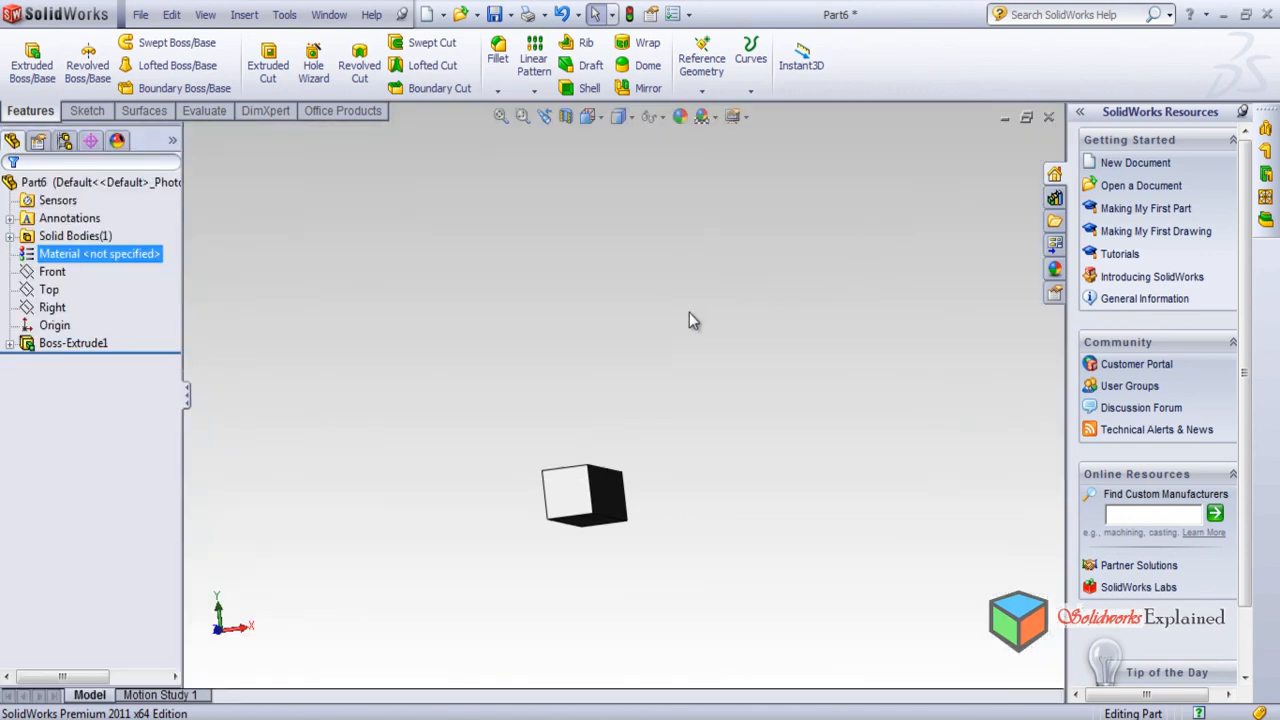
# Start saving the square bar and create a folder named "windows multiple" inside practice parts.
pyautogui.hotkey('ctrl', 's')
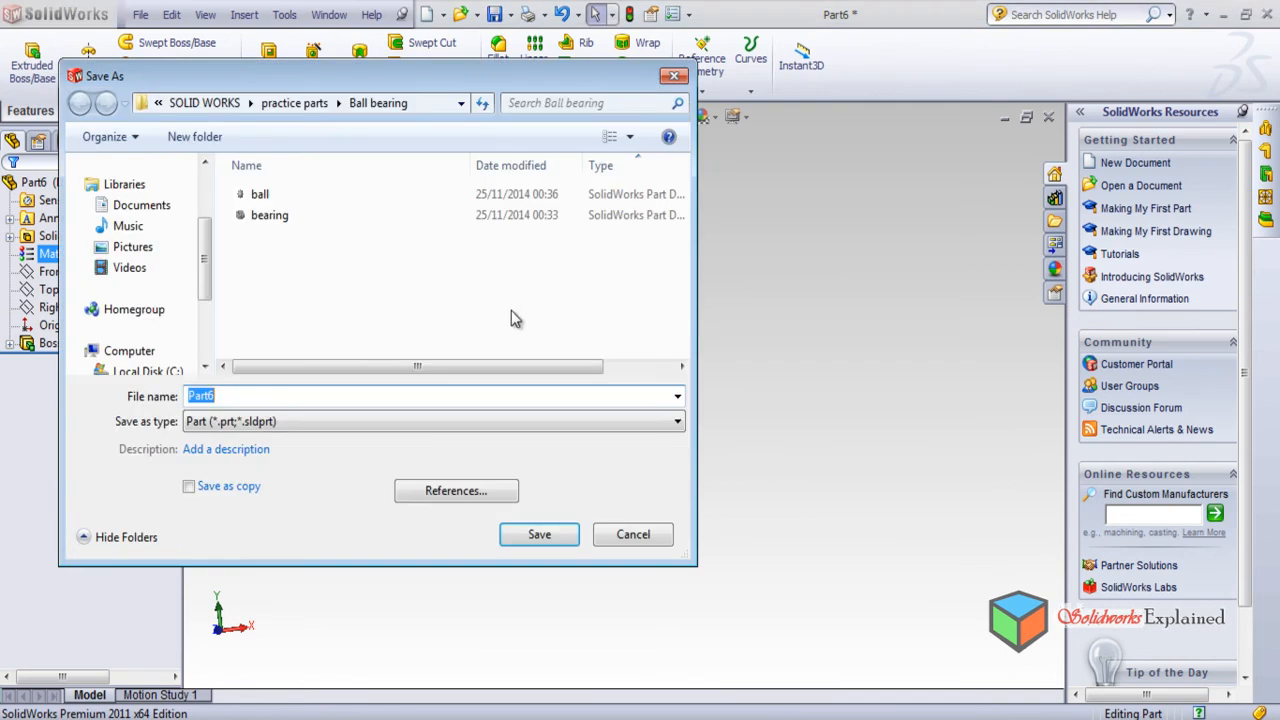
pyautogui.click(511, 310)
pyautogui.press('BackSpace')
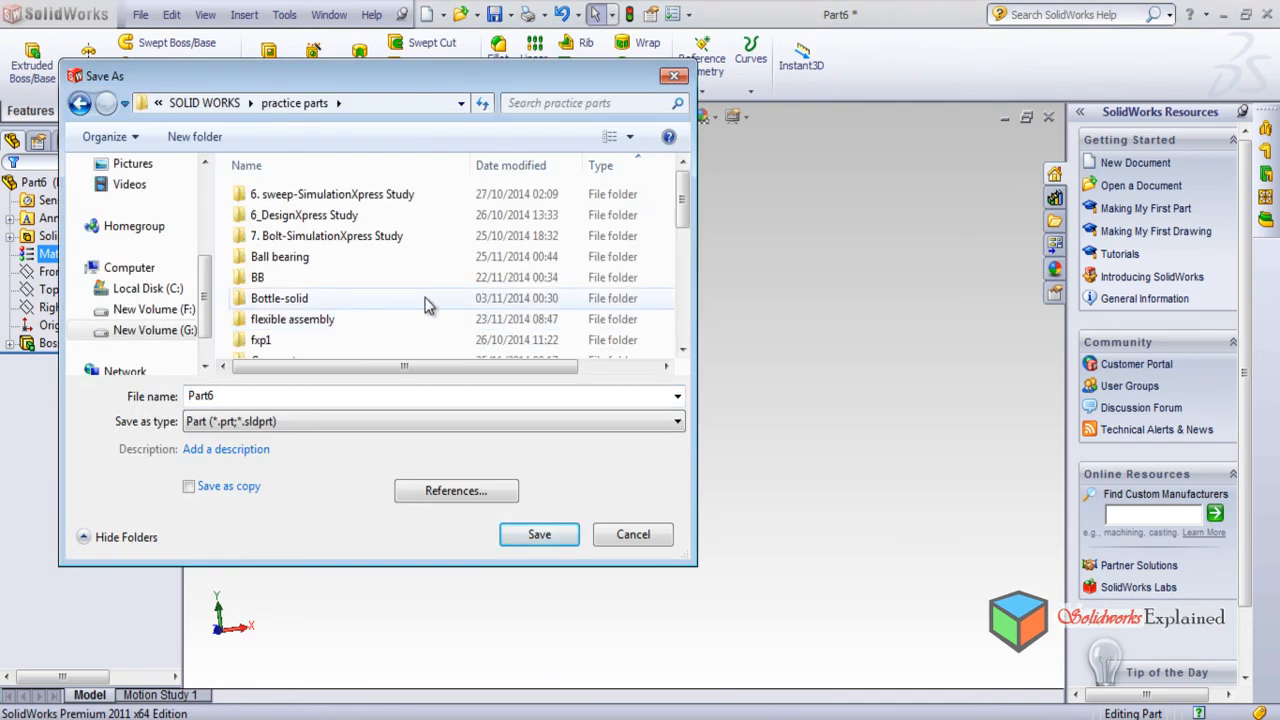
pyautogui.click(180, 137)
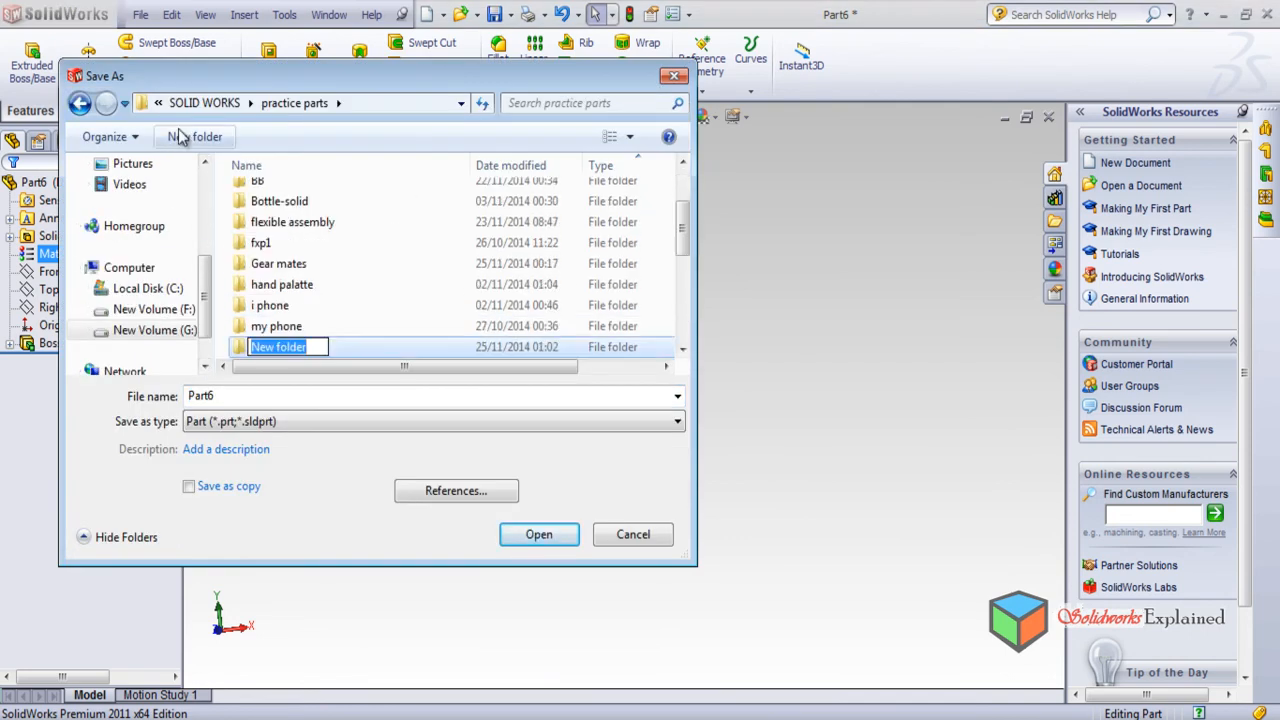
pyautogui.write('windows')
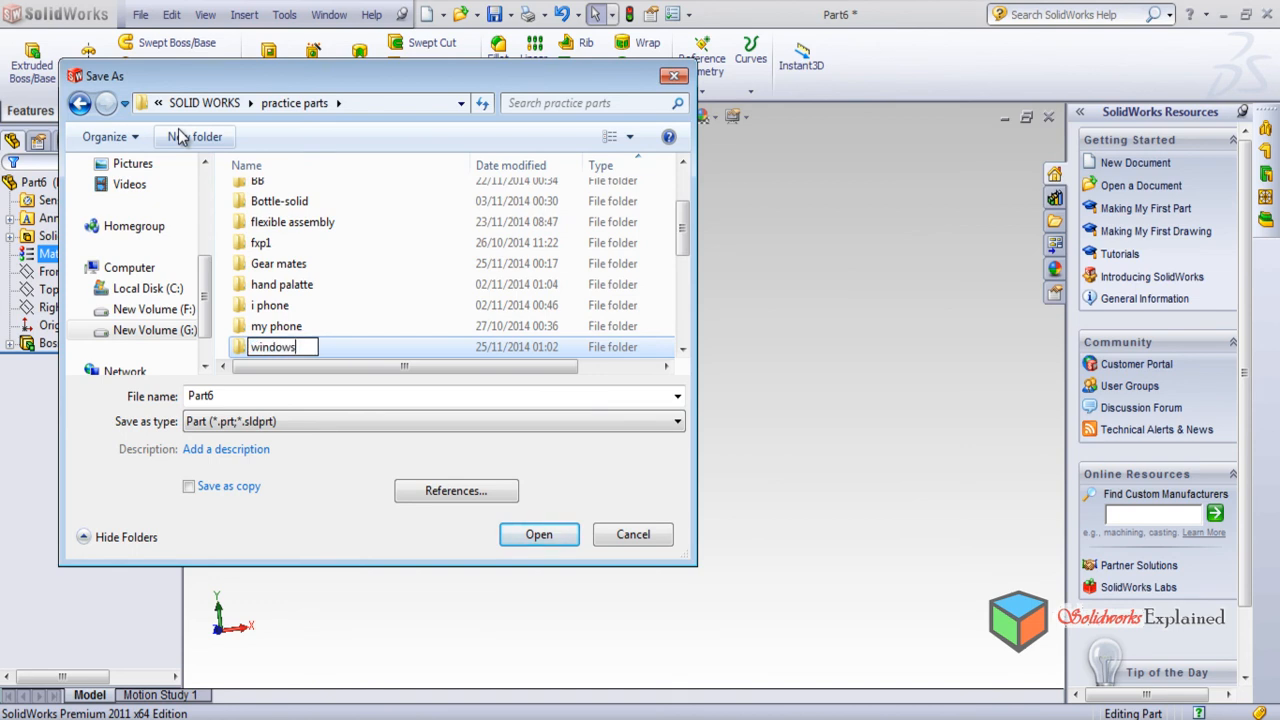
pyautogui.write(' multiple')
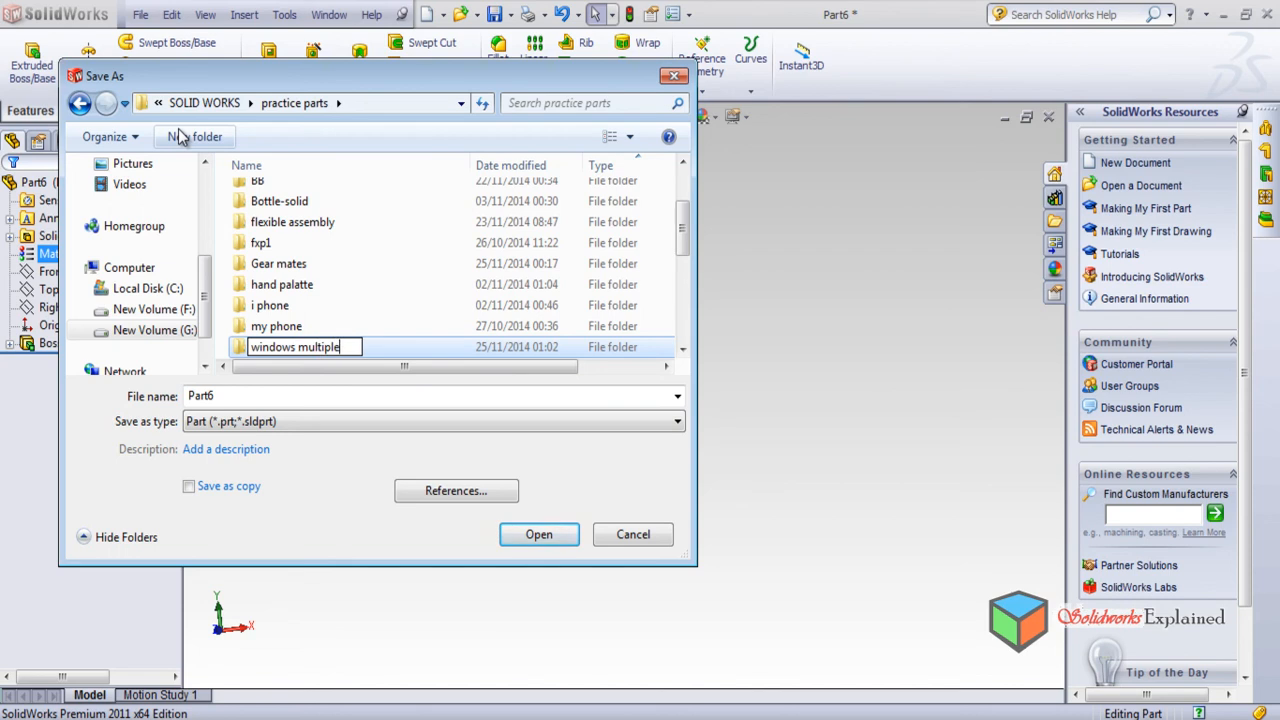
pyautogui.press('Return')
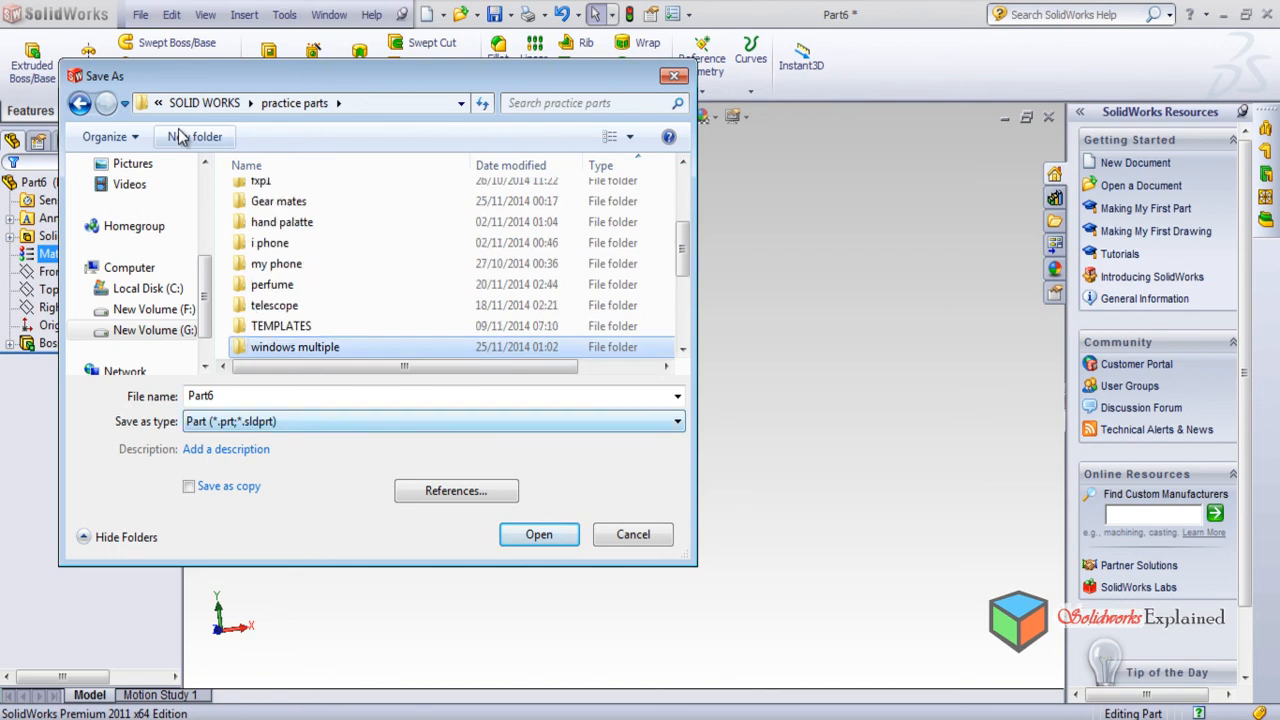
# Save the square bar as "rectangle" in the windows multiple folder.
pyautogui.doubleClick(296, 347)
pyautogui.moveTo(363, 82); pyautogui.dragTo(515, 92)
pyautogui.moveTo(380, 396); pyautogui.dragTo(220, 374)
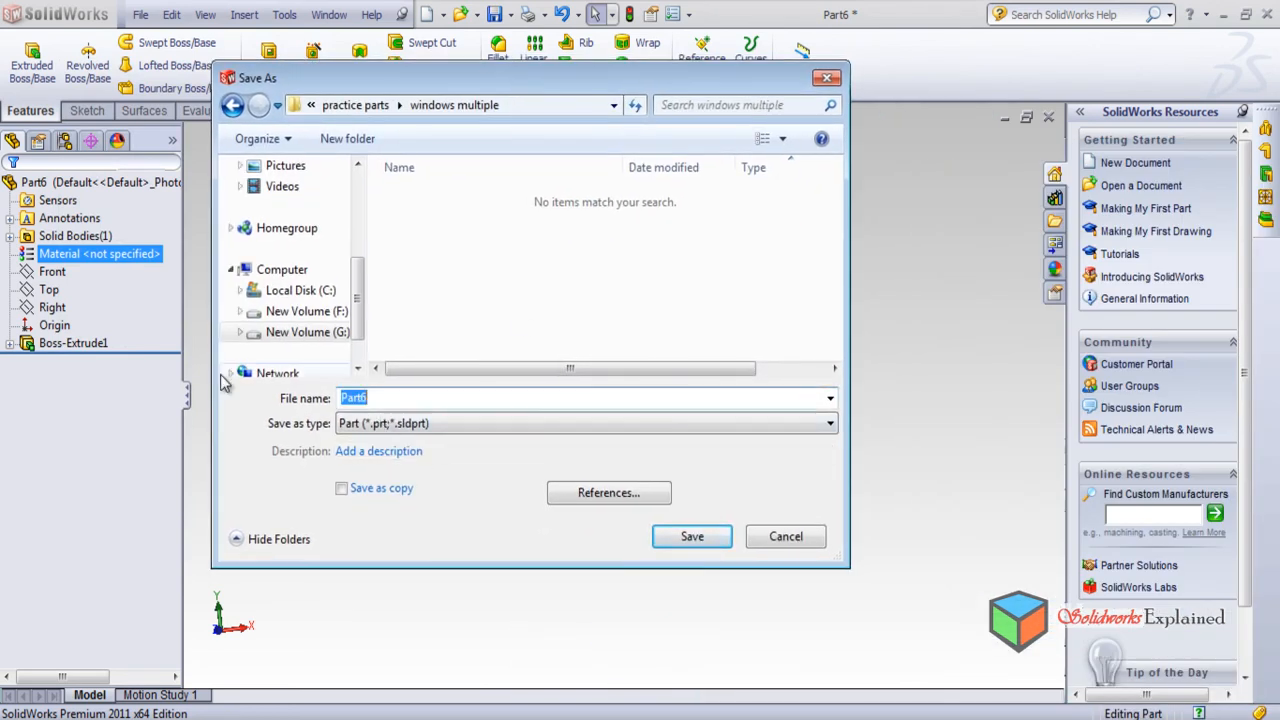
pyautogui.write('rectangle')
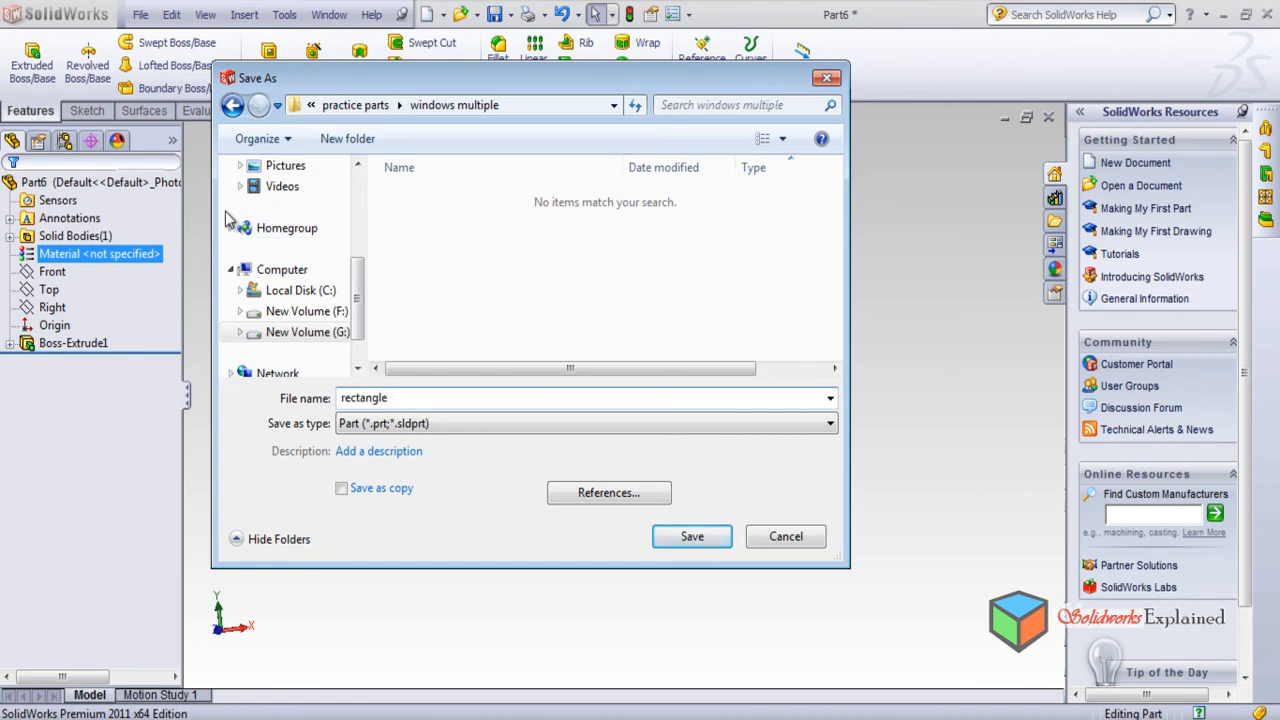
pyautogui.press('Return')
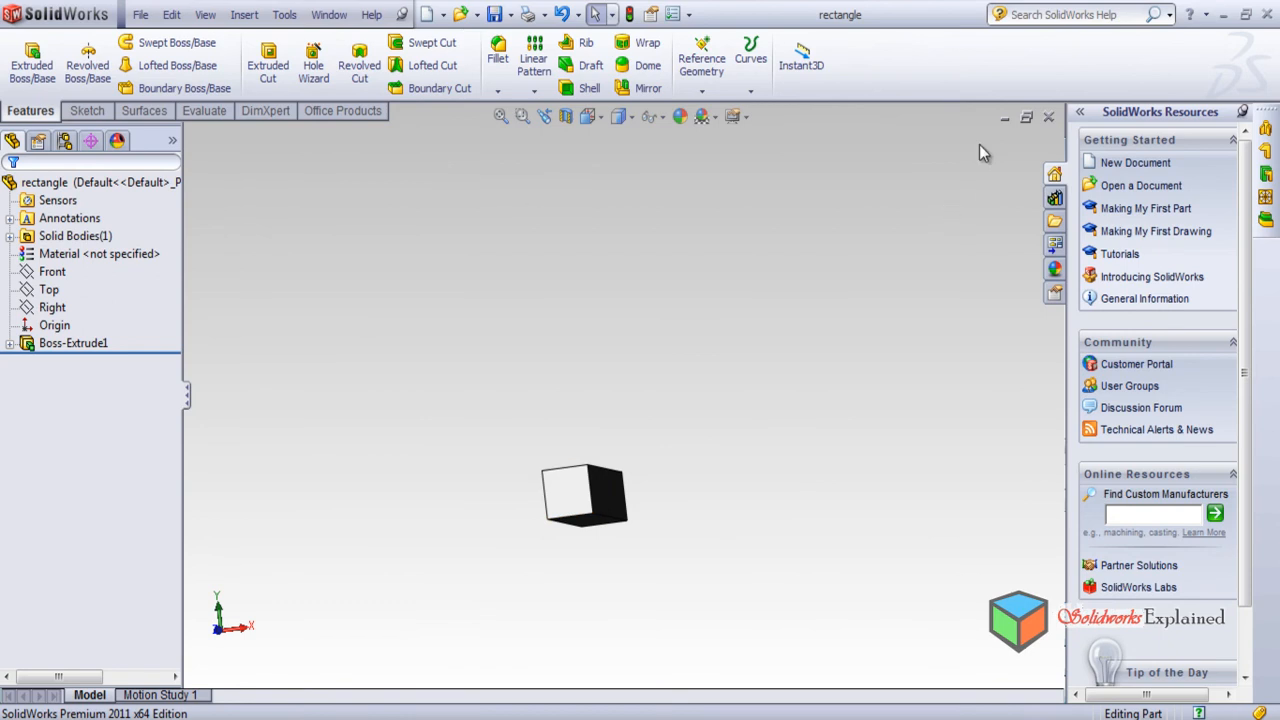
# Switch to the pocketed block's maximized window and save the part as "Block" in the windows multiple folder.
pyautogui.click(1024, 122)
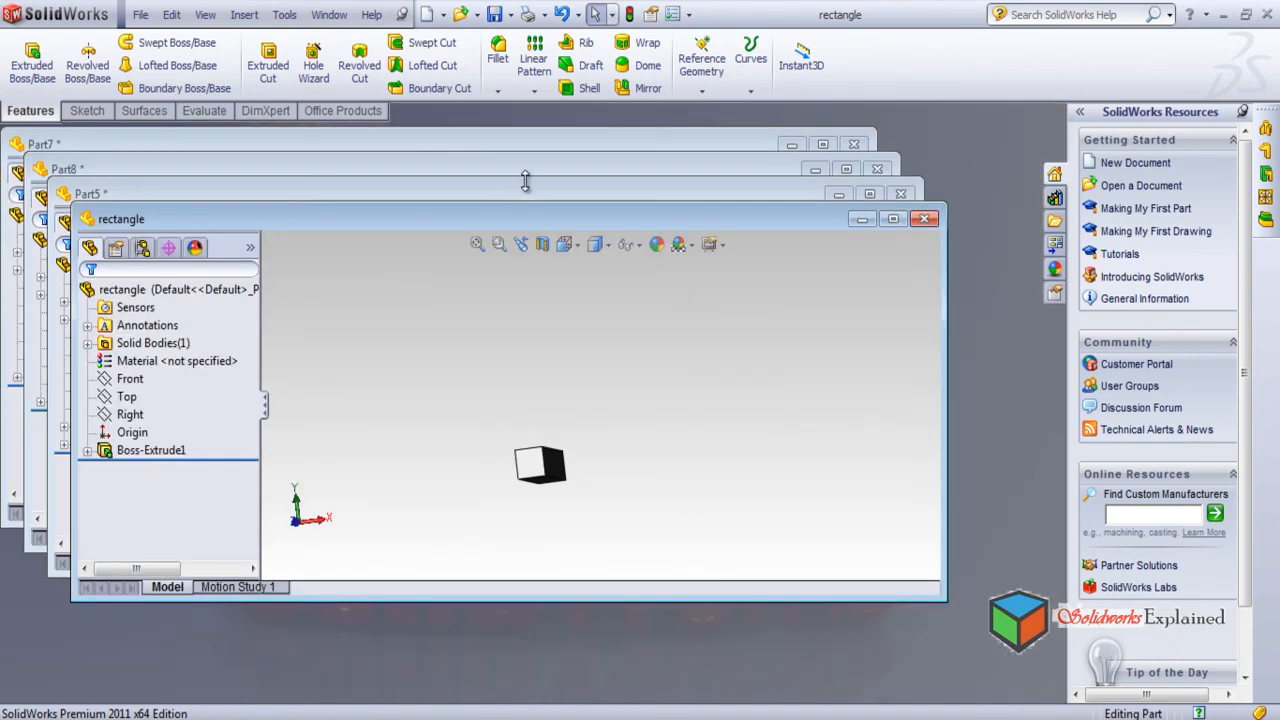
pyautogui.doubleClick(525, 188)
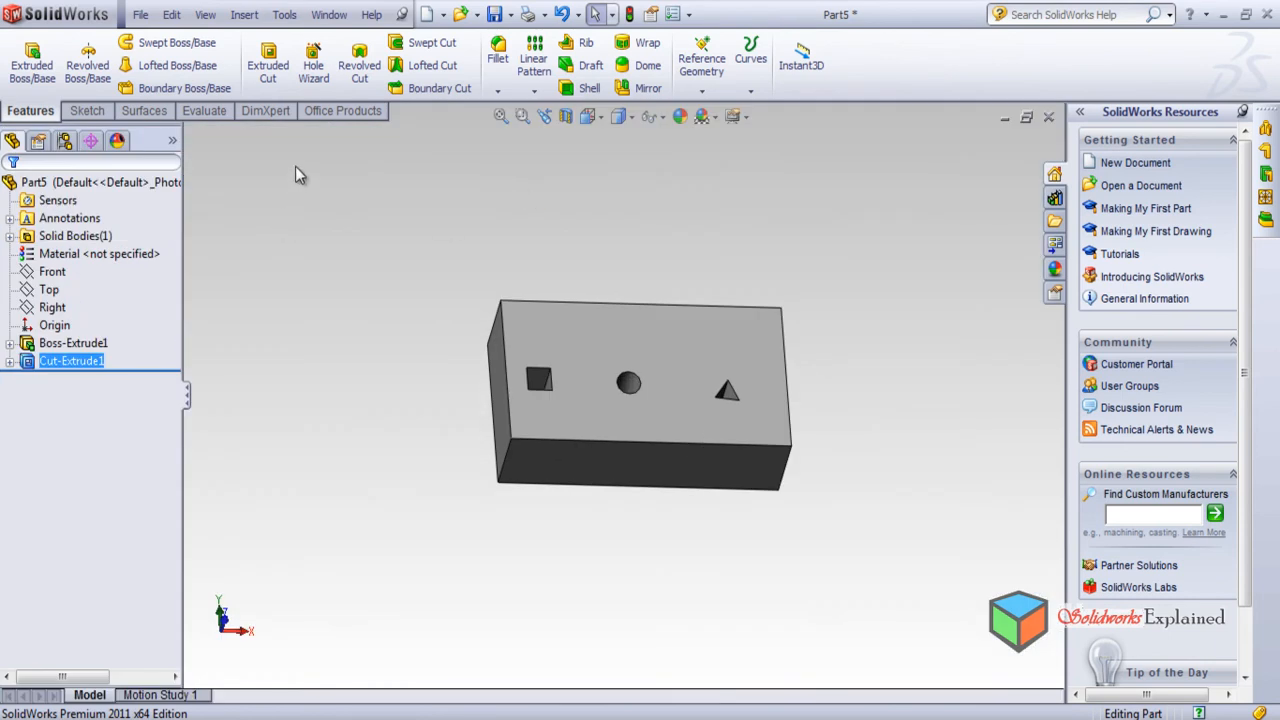
pyautogui.hotkey('ctrl', 's')
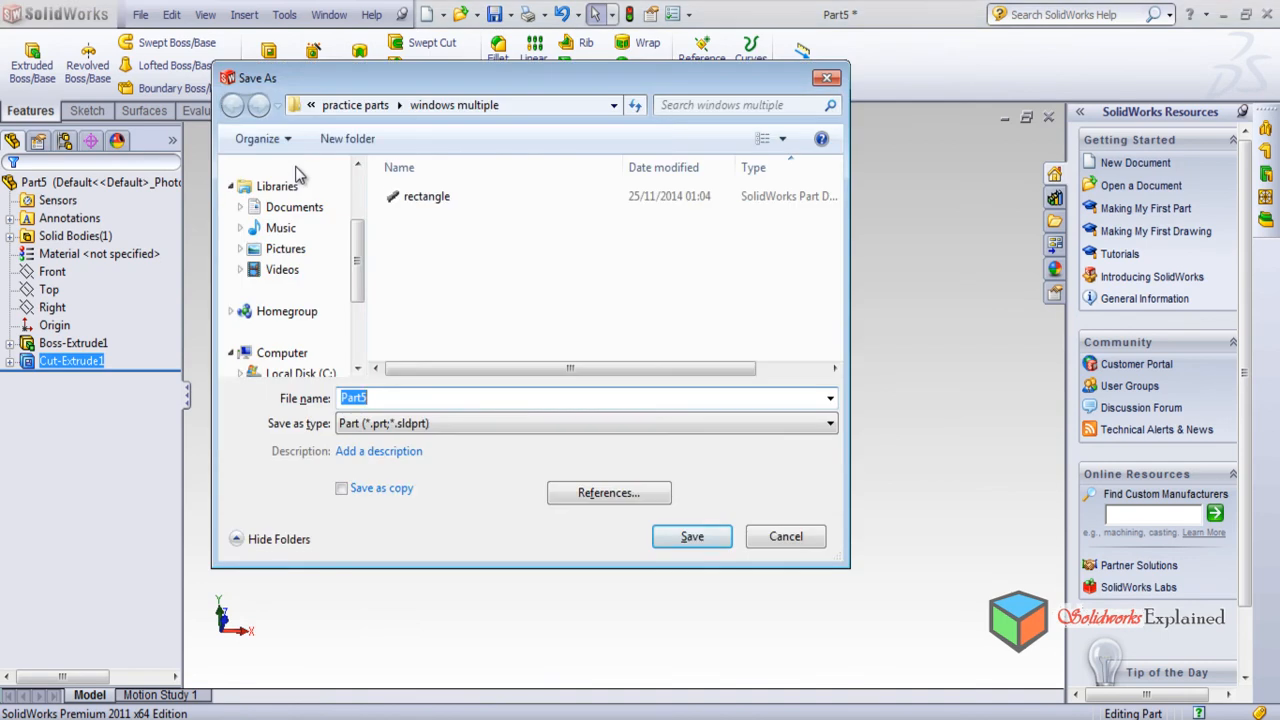
pyautogui.write('B')
pyautogui.press('Return')
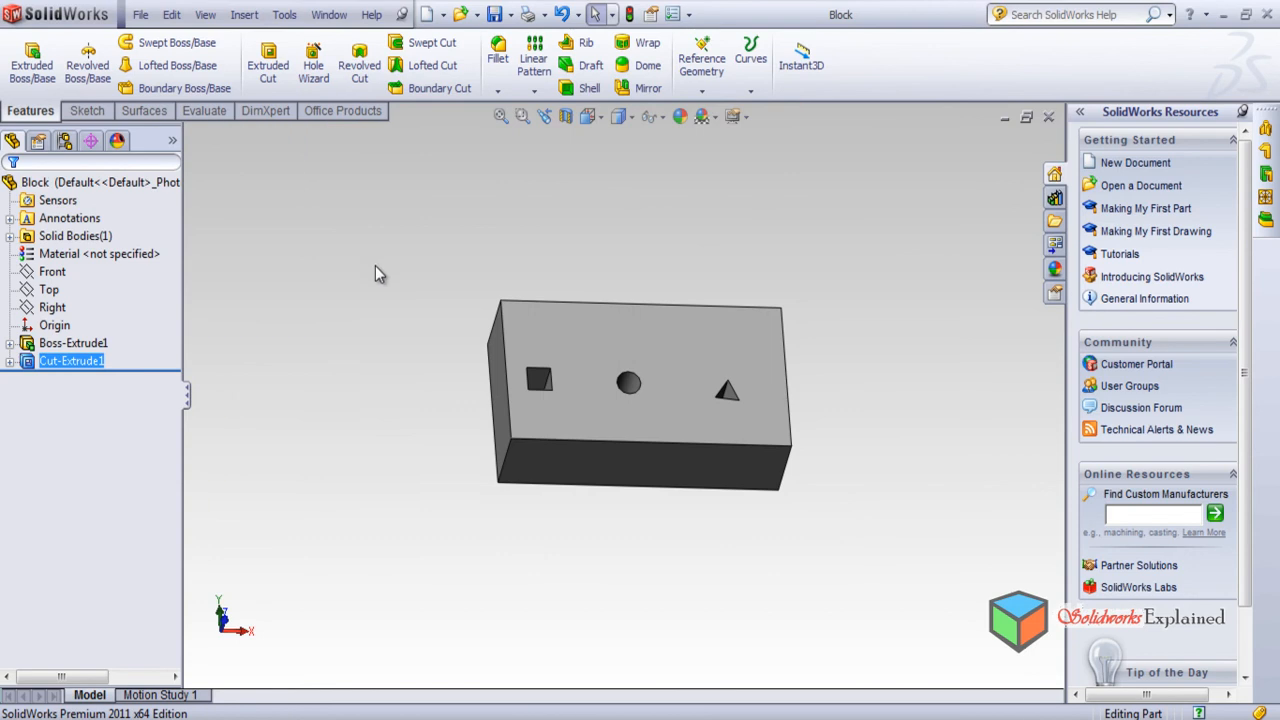
# Maximize the triangular bar's window and save the part as "triangle" in the windows multiple folder.
pyautogui.click(1026, 118)
pyautogui.click(372, 170)
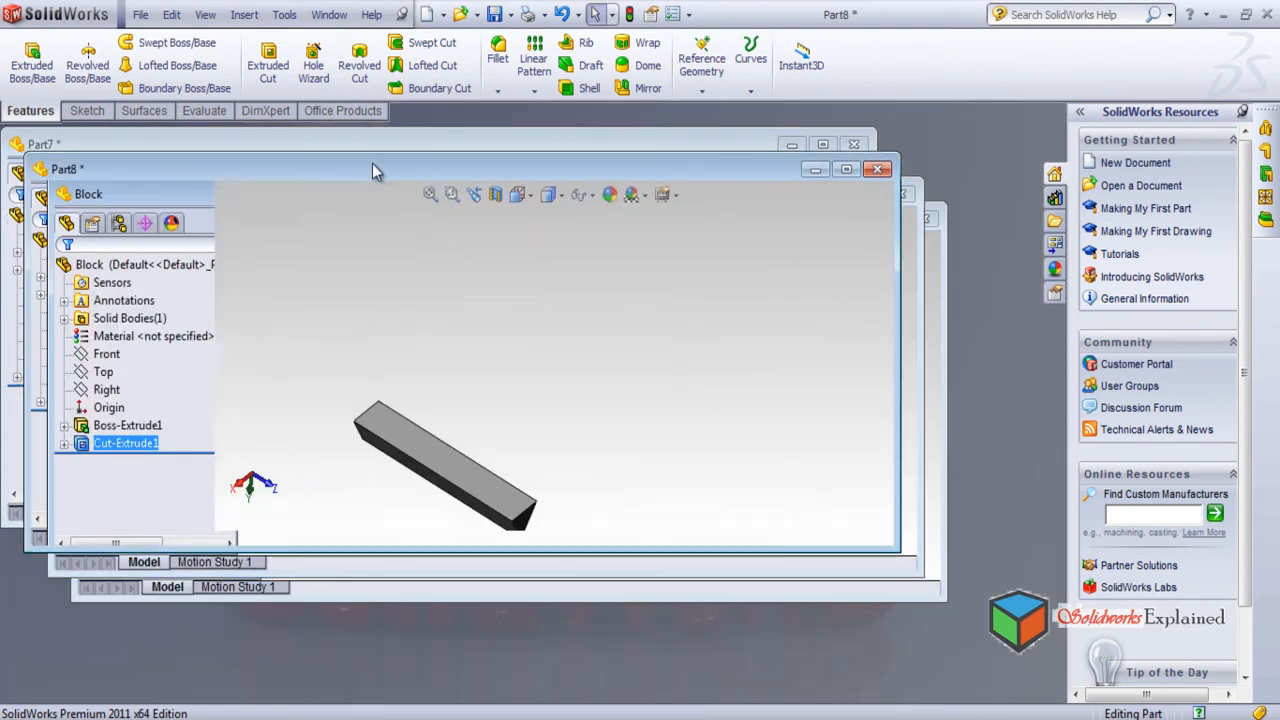
pyautogui.click(846, 169)
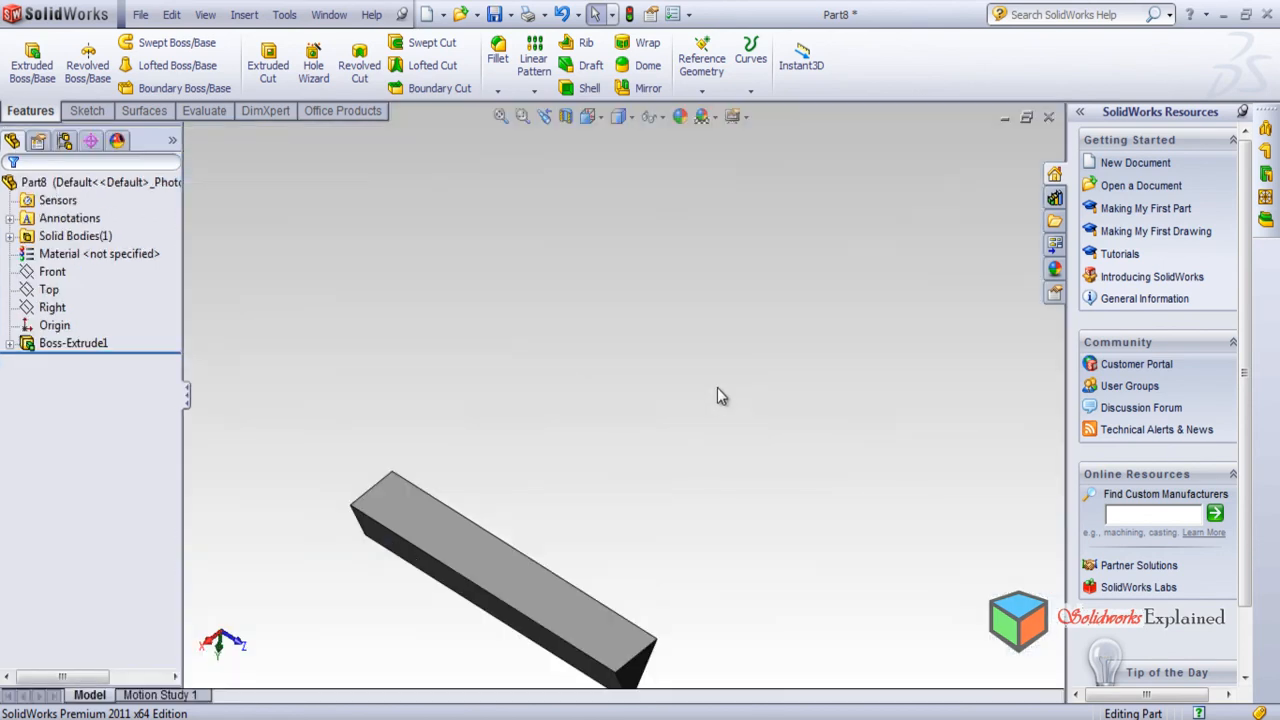
pyautogui.hotkey('ctrl', 's')
pyautogui.write('triangle')
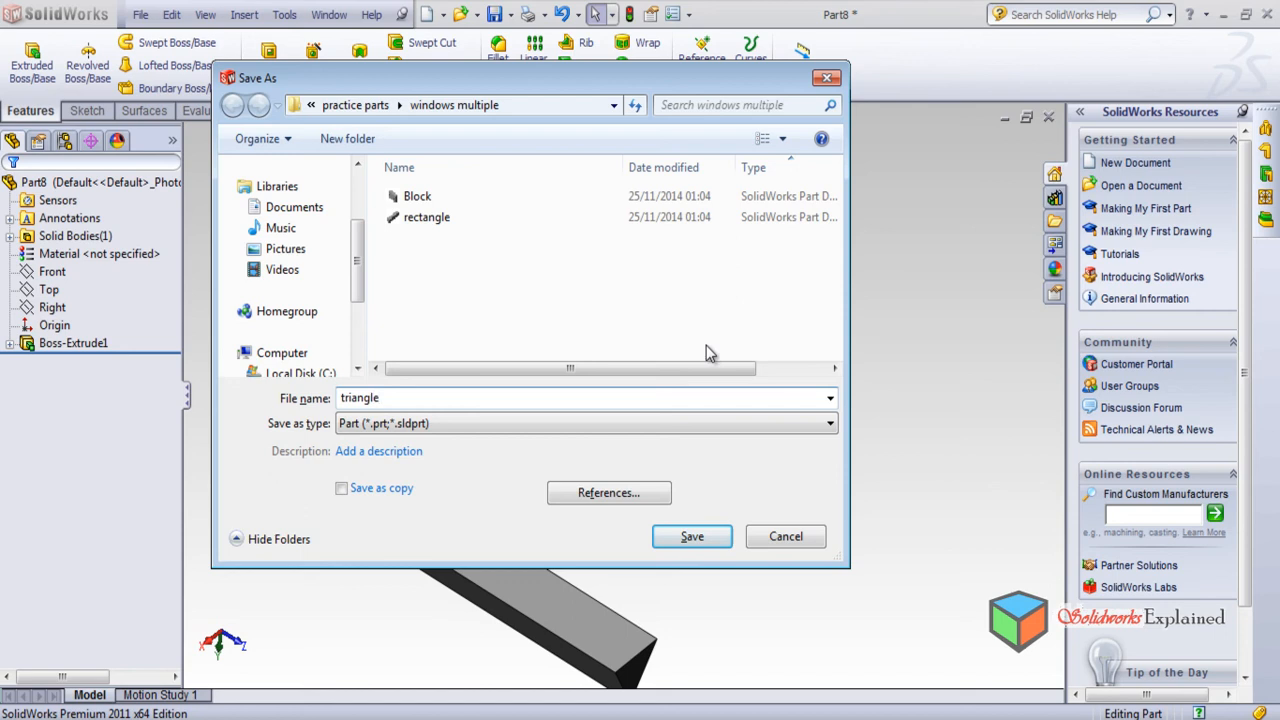
pyautogui.press('Return')
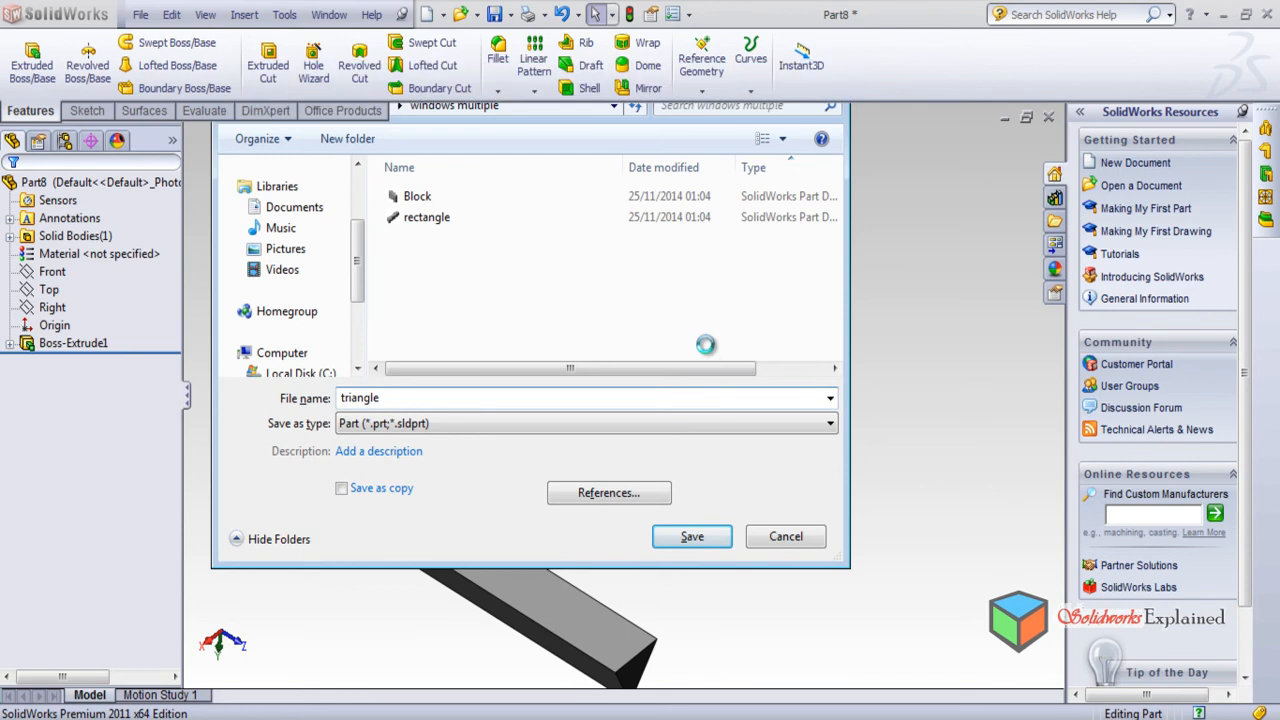
# Maximize the round bar's window and save the part as "cylinder" in the windows multiple folder.
pyautogui.click(1024, 119)
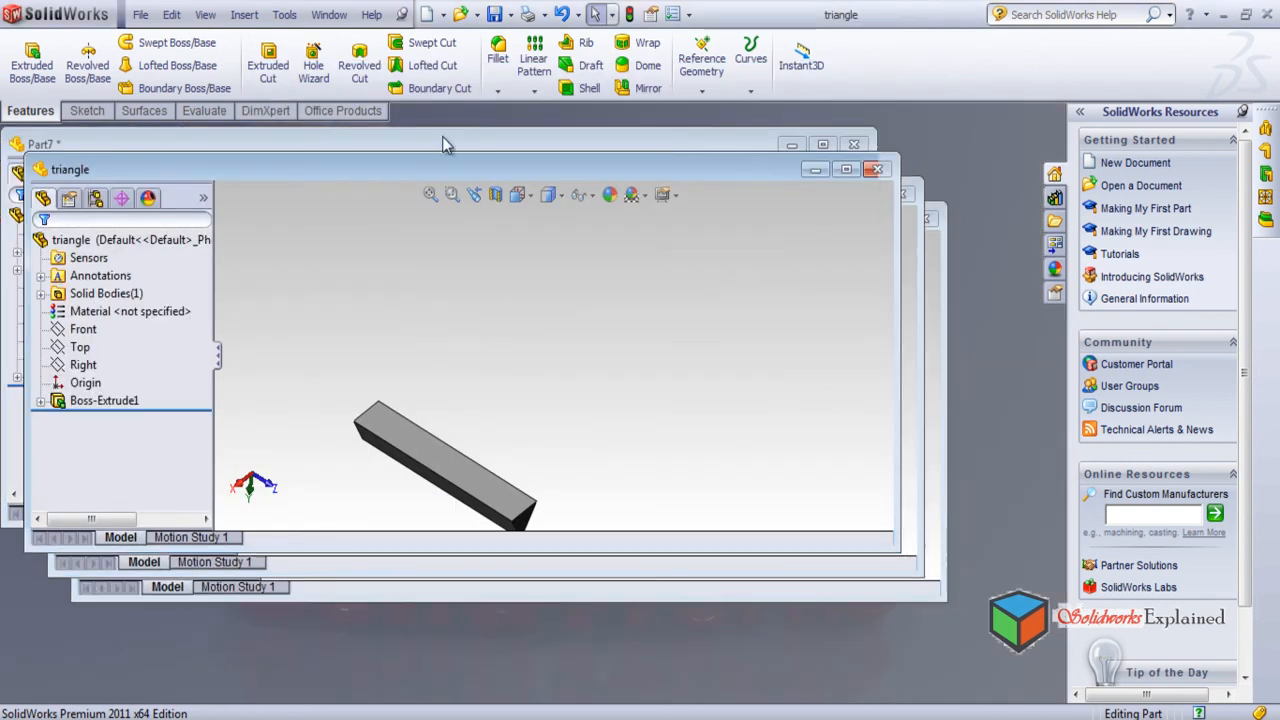
pyautogui.click(443, 139)
pyautogui.doubleClick(442, 136)
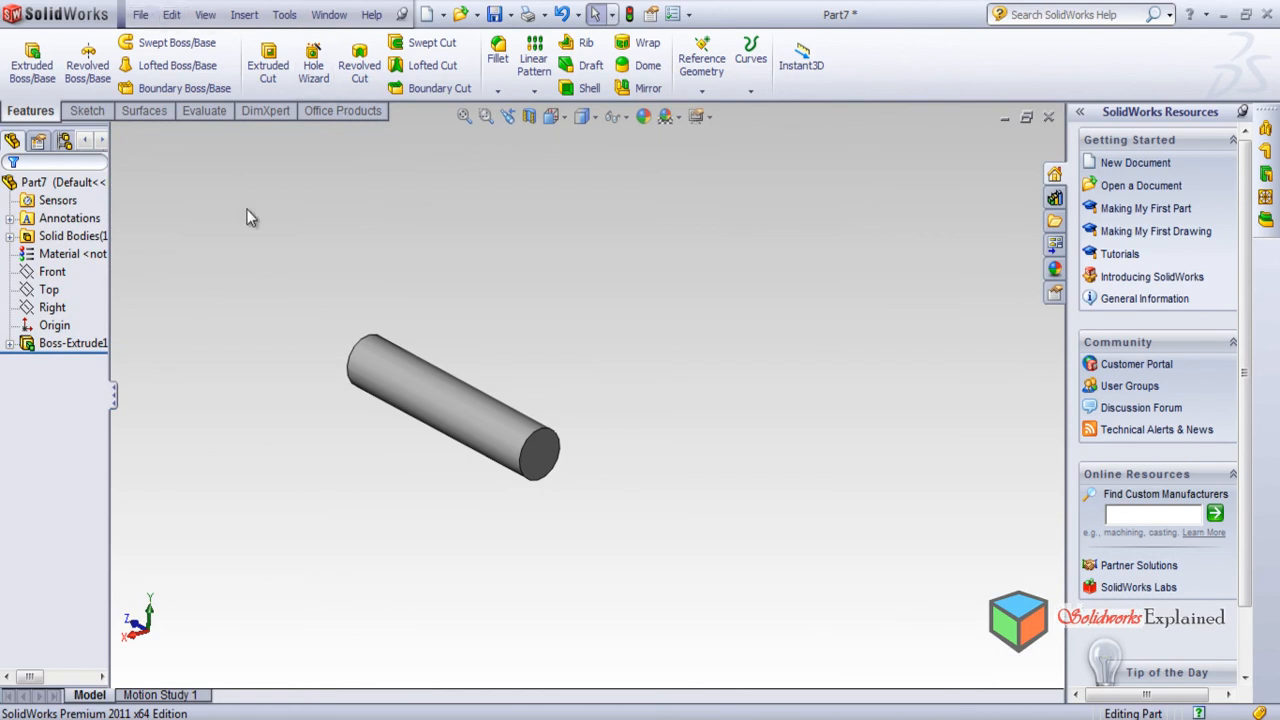
pyautogui.hotkey('ctrl', 's')
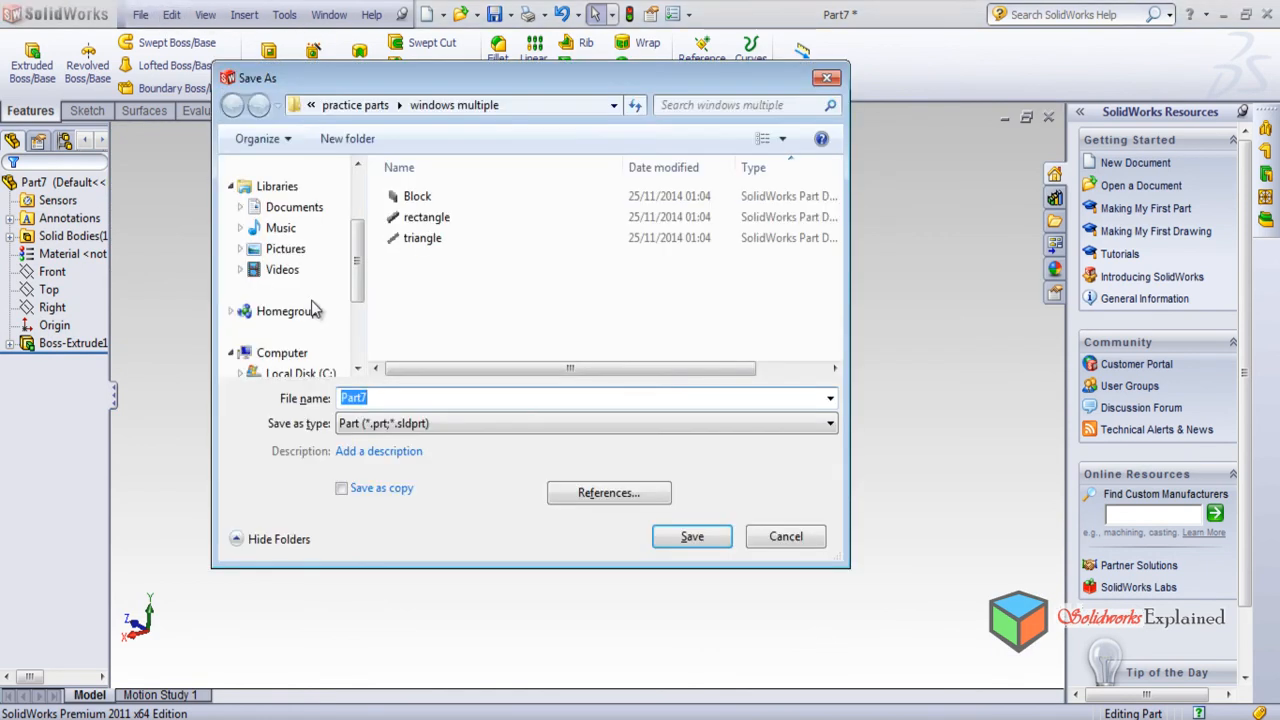
pyautogui.write('cyli')
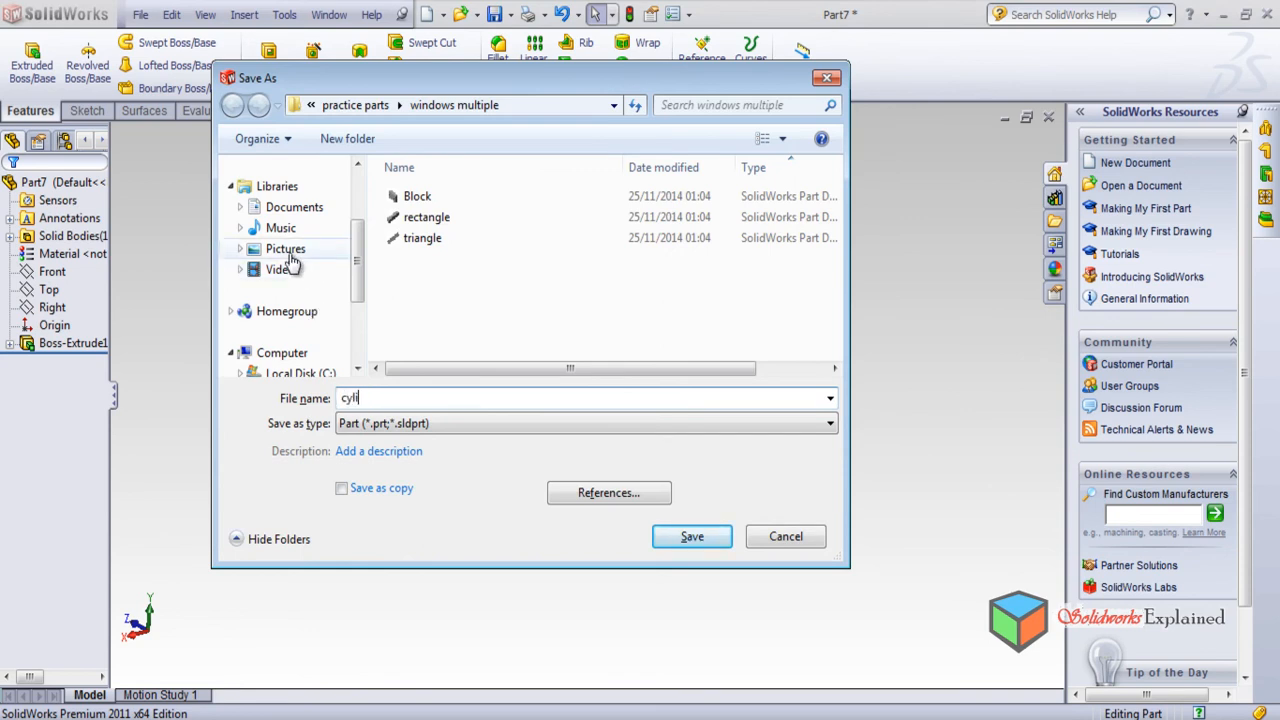
pyautogui.write('nder')
pyautogui.press('Return')
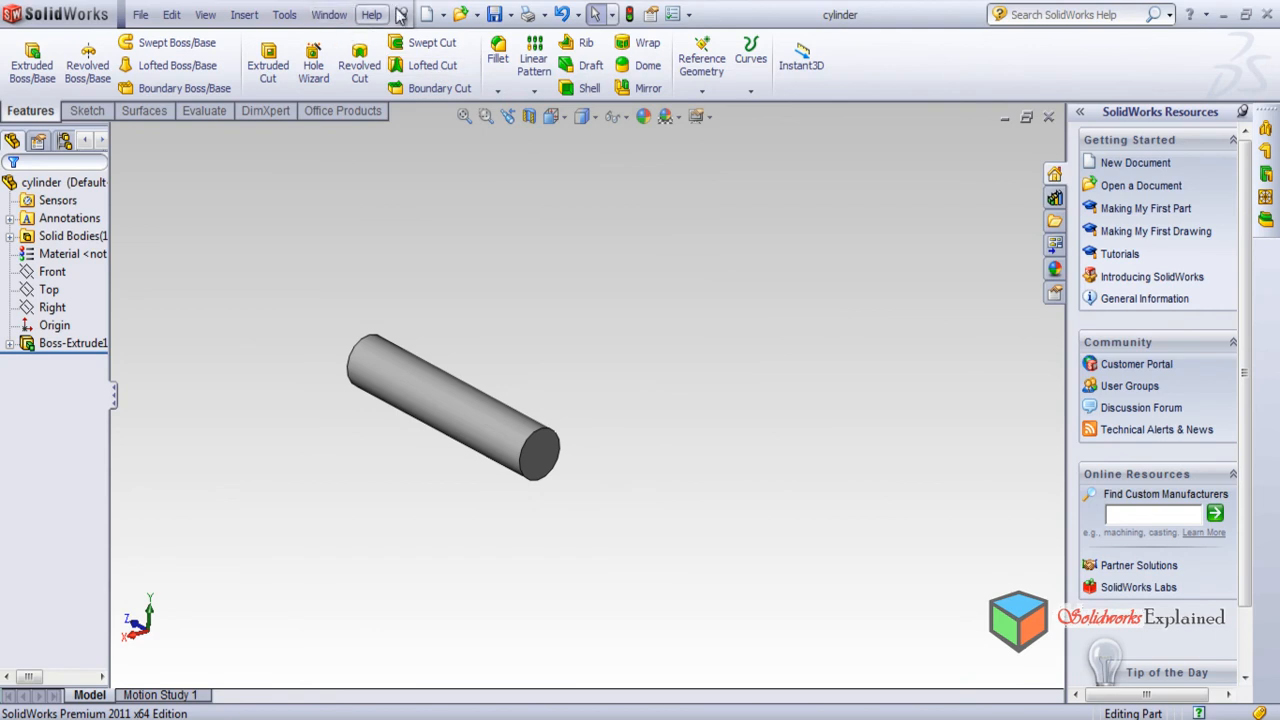
# Create a new assembly from the assem tutorial template and tile all open document windows horizontally.
pyautogui.click(427, 15)
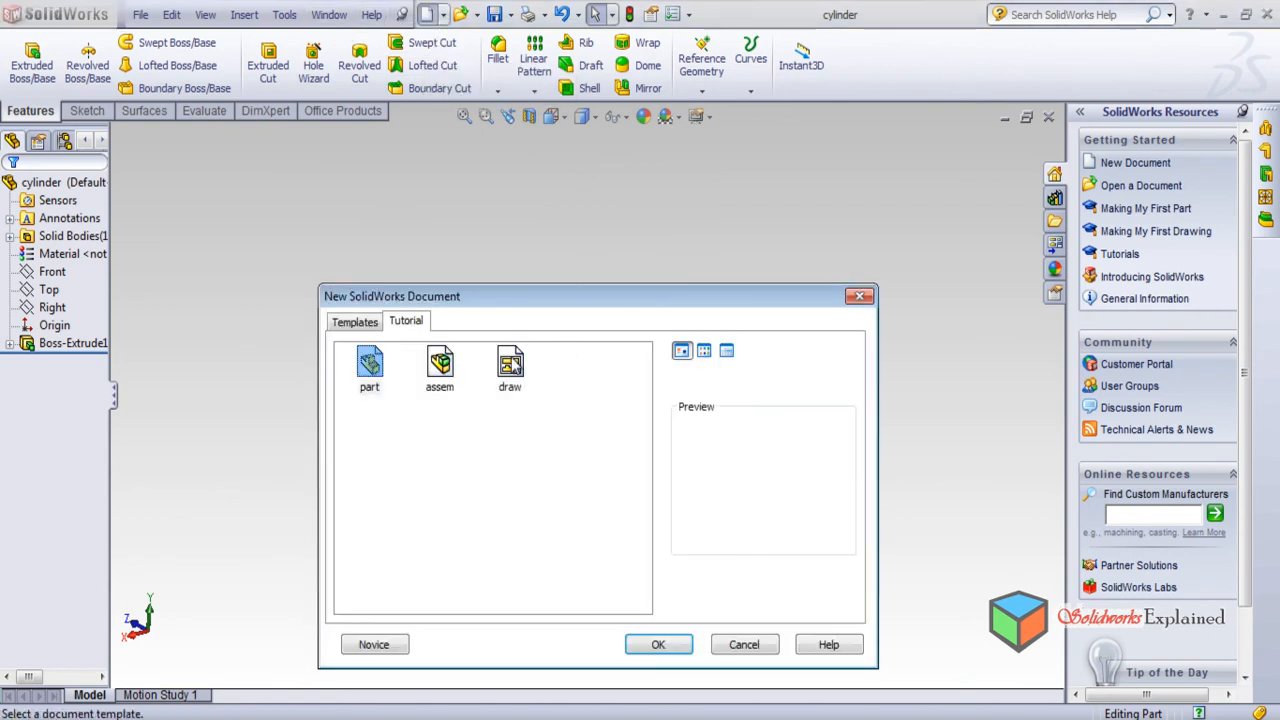
pyautogui.click(440, 355)
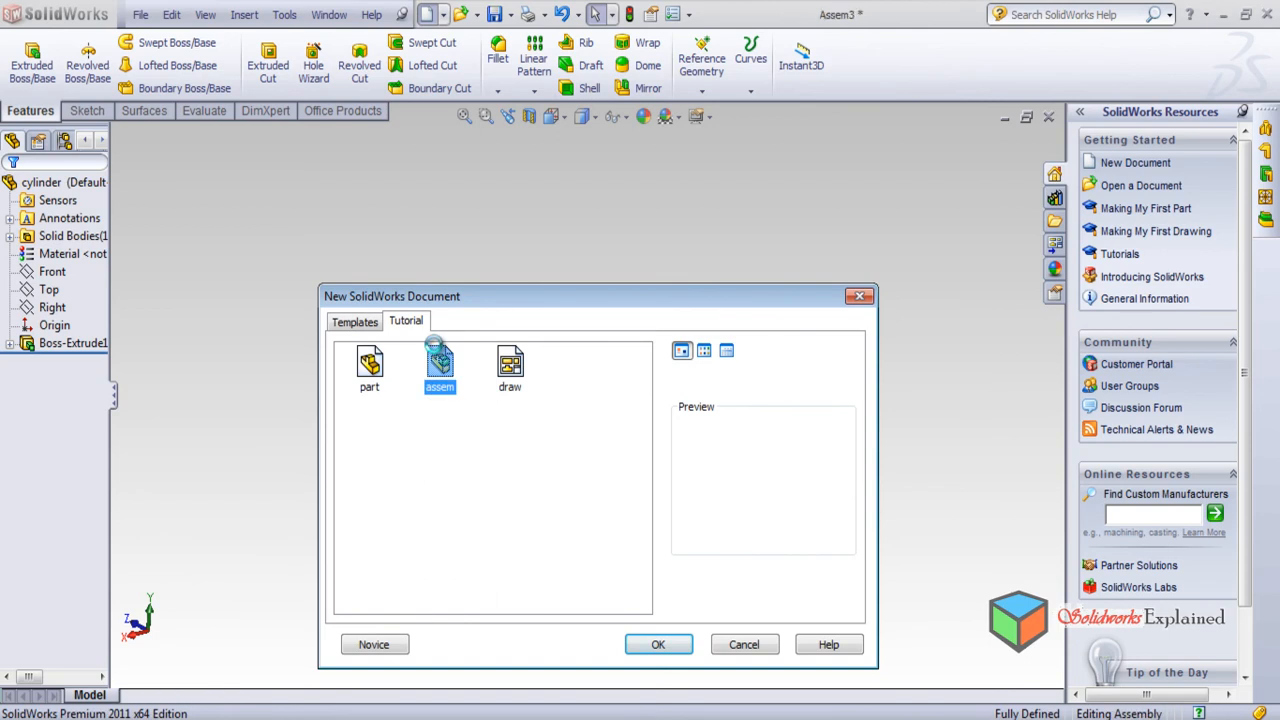
pyautogui.click(329, 15)
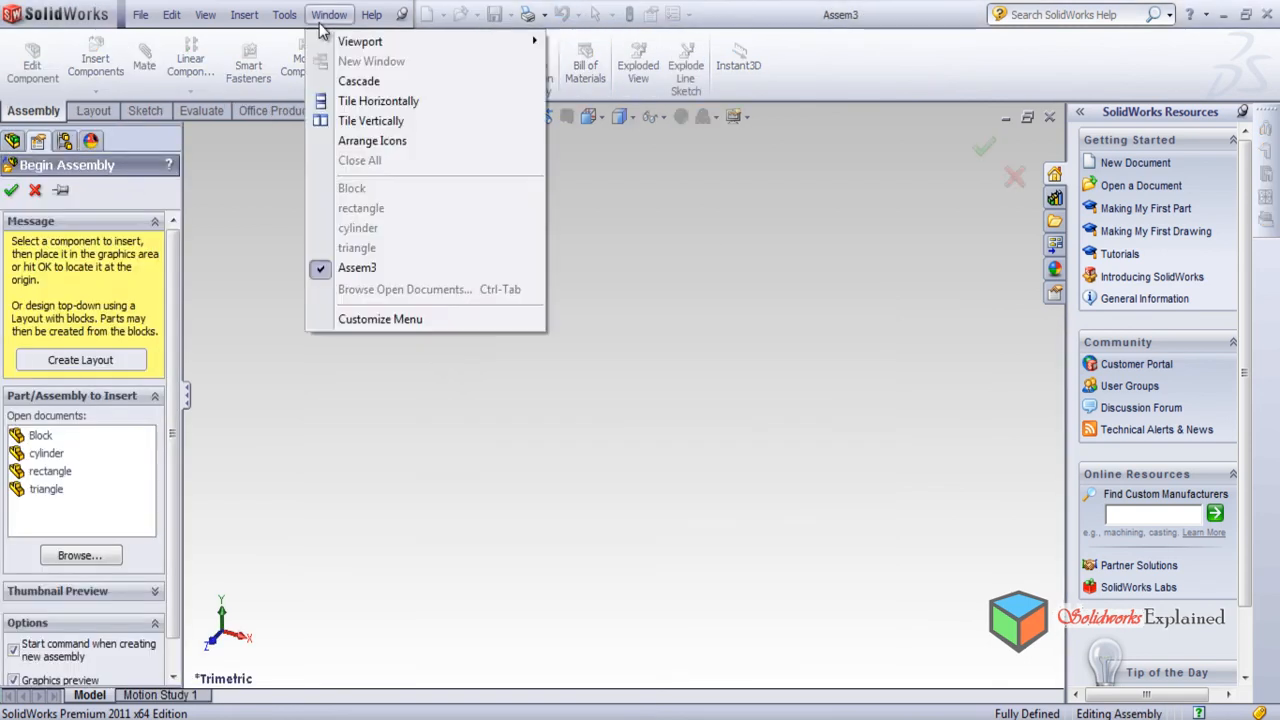
pyautogui.click(372, 105)
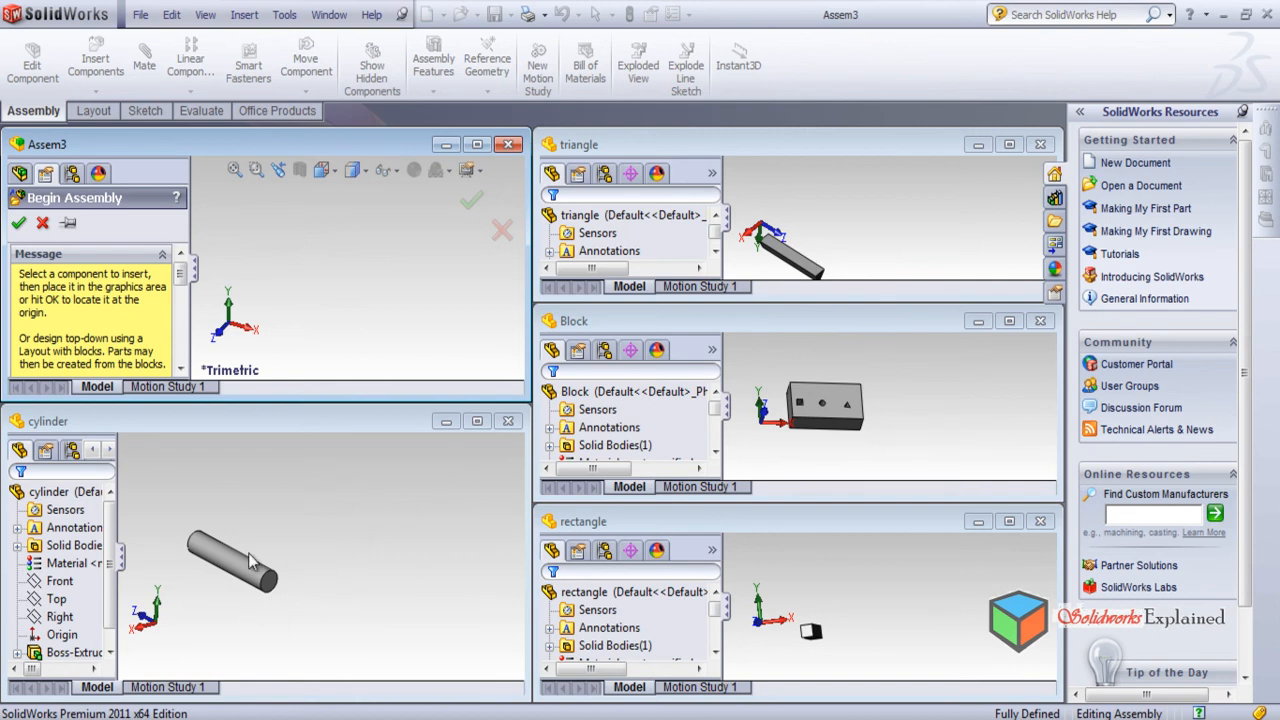
# Close the Begin Assembly prompt and insert the Block part from its tiled window into the assembly.
pyautogui.moveTo(180, 256); pyautogui.dragTo(267, 275)
pyautogui.click(472, 212)
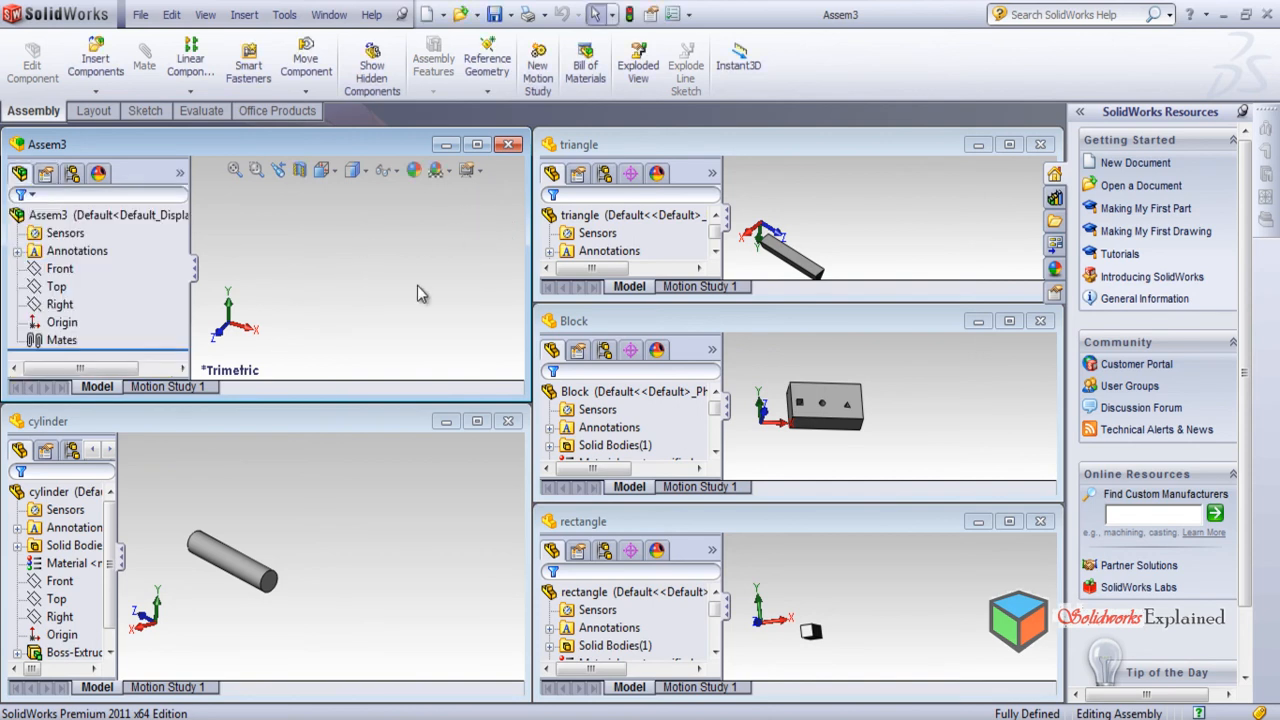
pyautogui.click(845, 428)
pyautogui.moveTo(575, 391); pyautogui.dragTo(378, 282)
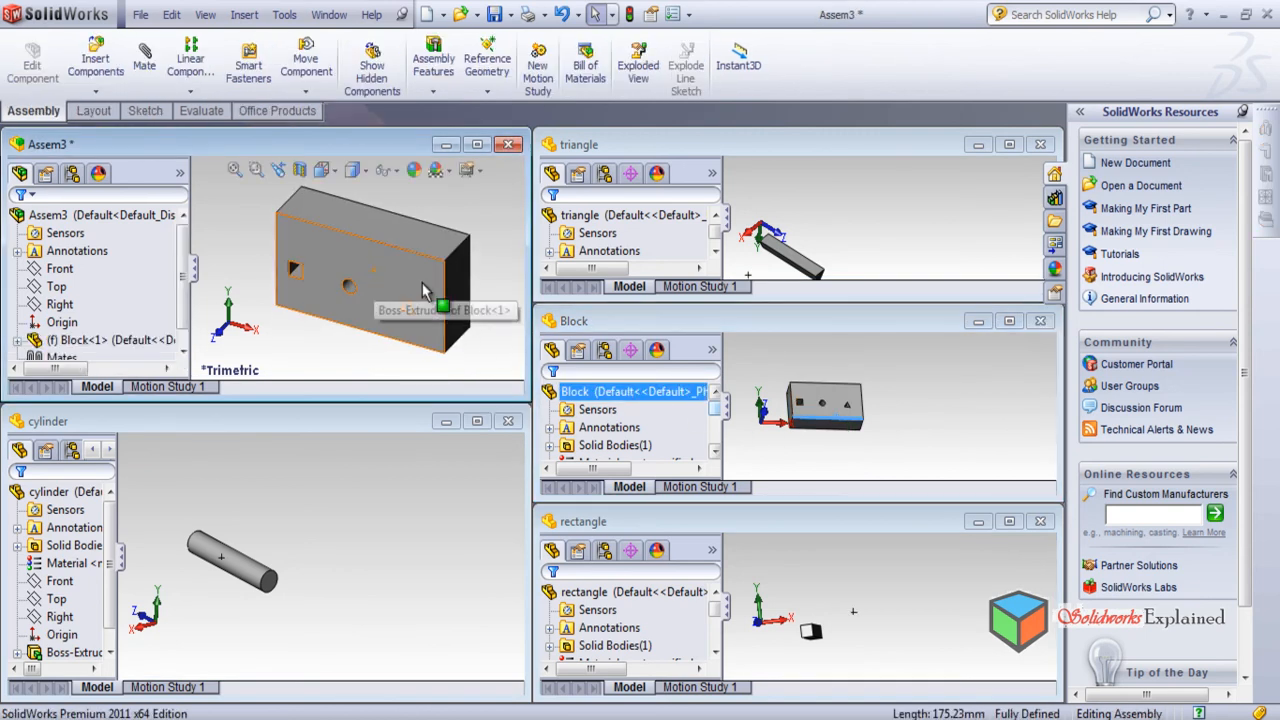
pyautogui.scroll(-1, 424, 290)
pyautogui.scroll(2, 440, 295)
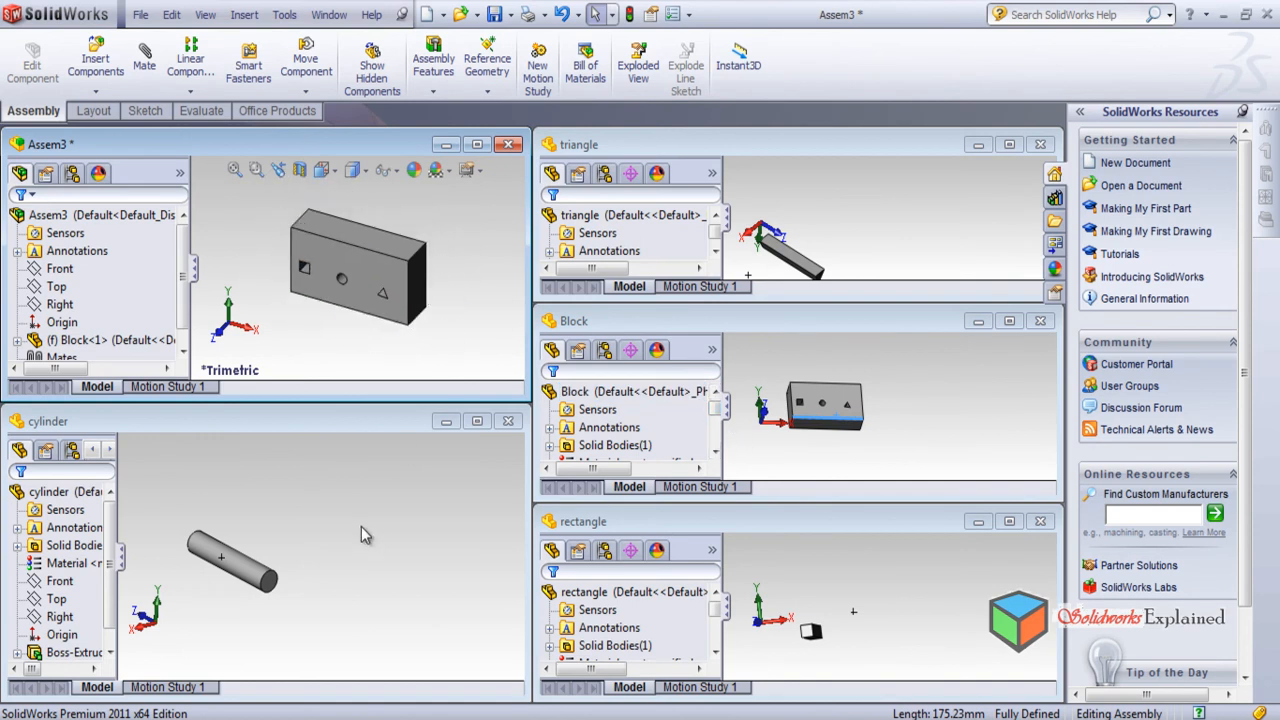
# Insert the rectangle bar from its tiled window into the assembly, beside the block near its square pocket.
pyautogui.moveTo(818, 645); pyautogui.dragTo(238, 288)
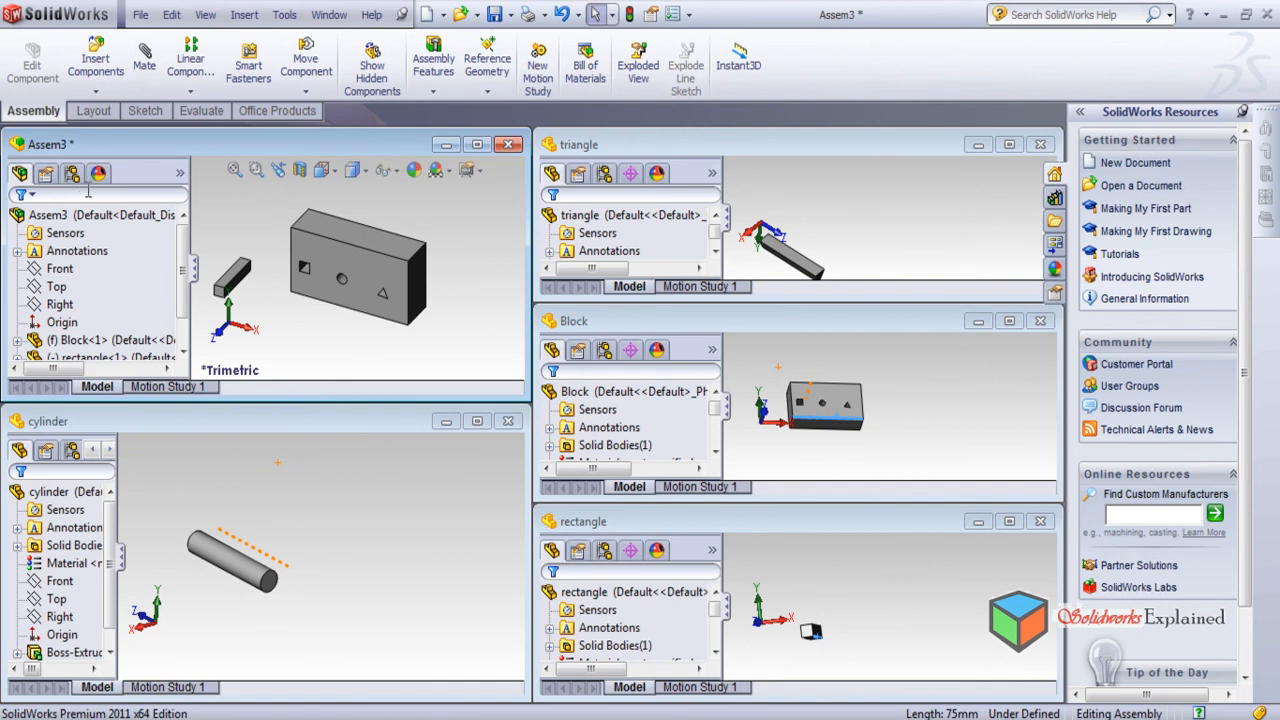
pyautogui.scroll(-1, 286, 362)
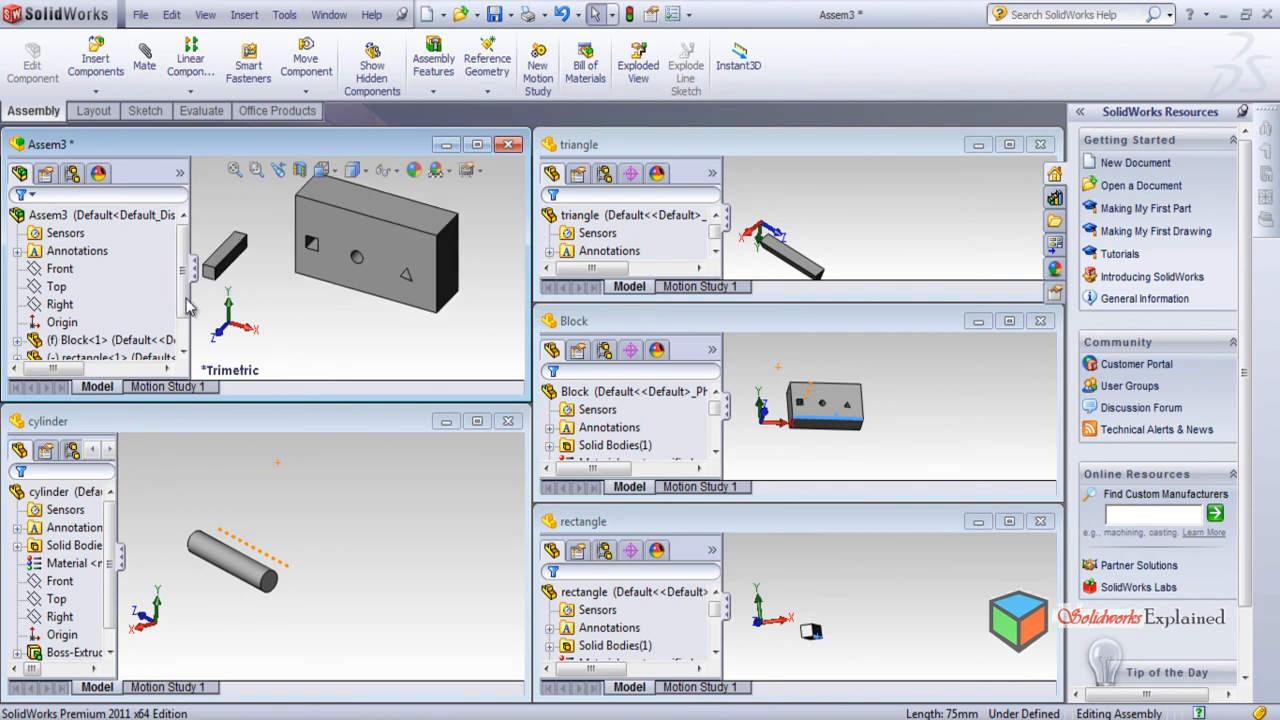
pyautogui.moveTo(185, 291); pyautogui.dragTo(188, 240)
pyautogui.press('f')
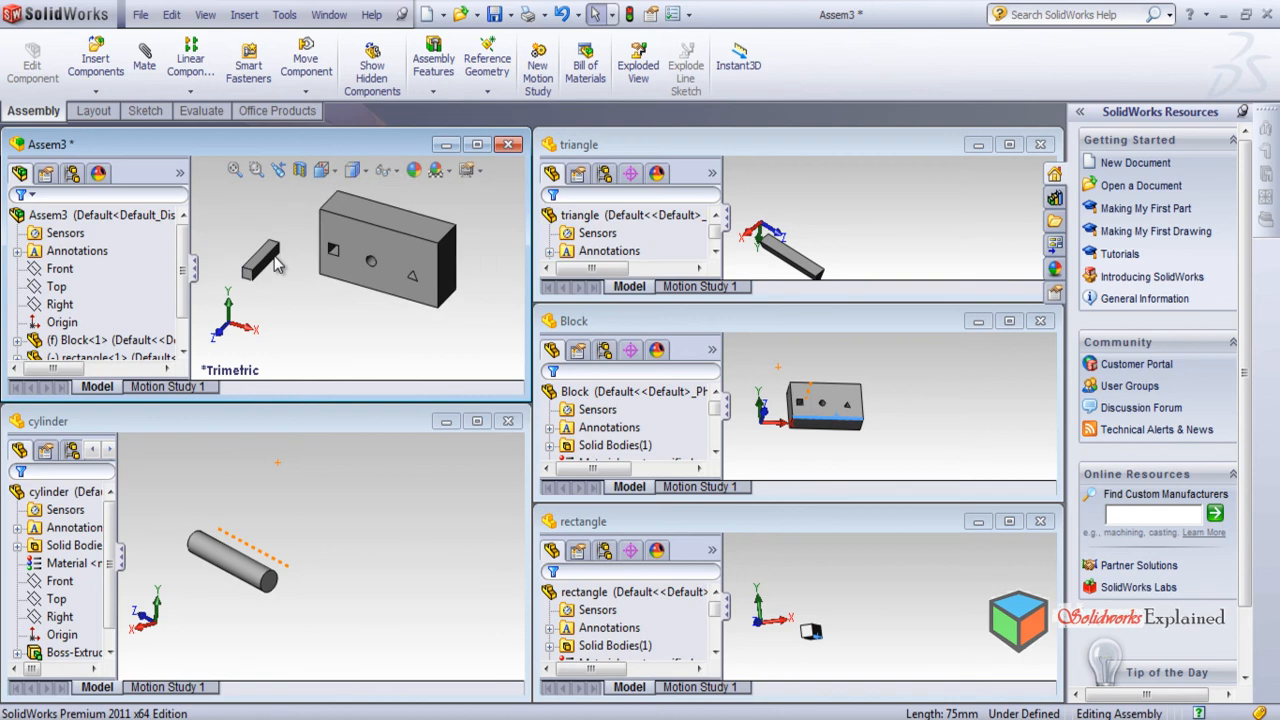
# Examine the block, rectangle bar and Mates entries in the assembly's feature tree.
pyautogui.scroll(-4, 280, 261)
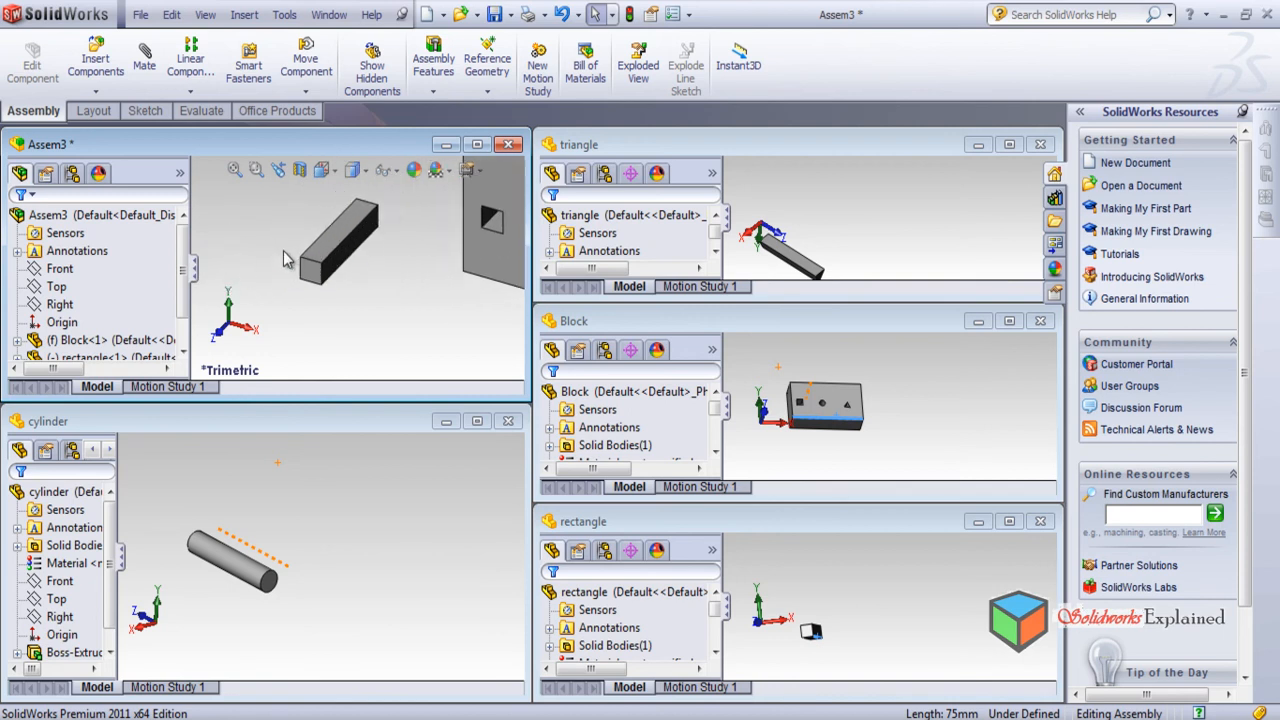
pyautogui.scroll(-1, 288, 257)
pyautogui.click(323, 288)
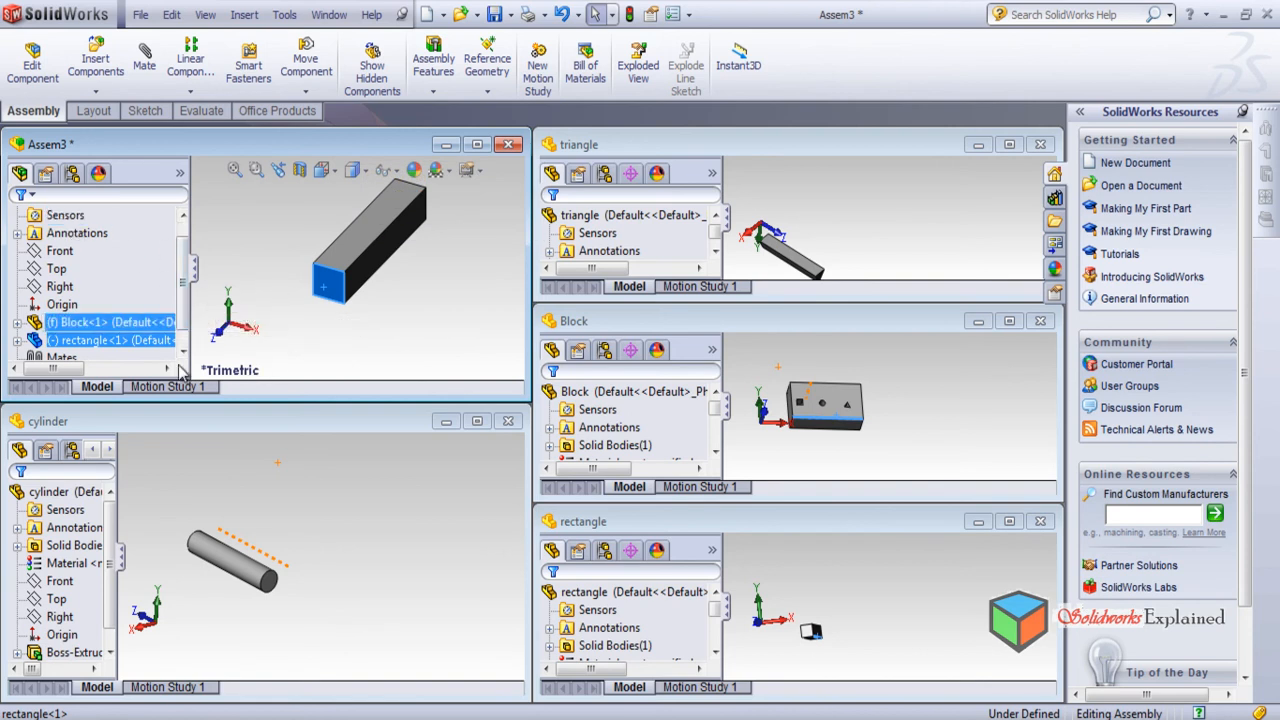
pyautogui.click(150, 338)
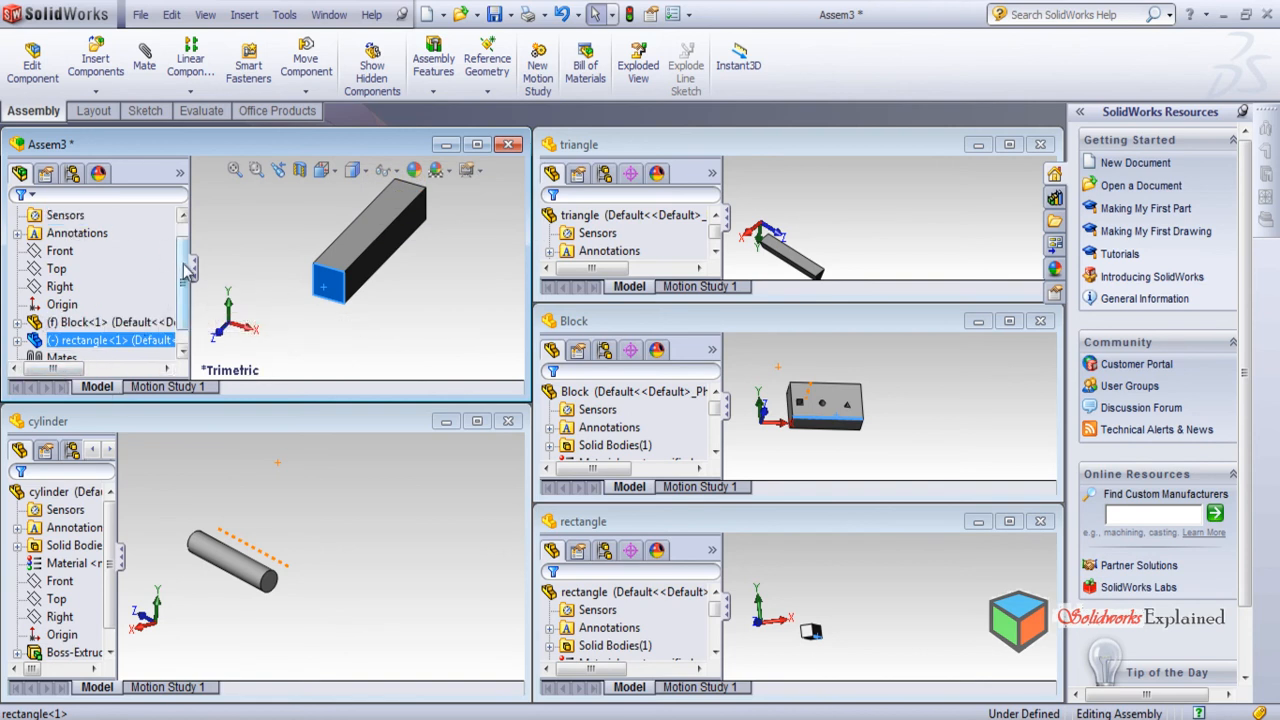
pyautogui.moveTo(186, 262); pyautogui.dragTo(195, 320)
pyautogui.keyDown('ctrl'); pyautogui.click(62, 340); pyautogui.keyUp('ctrl')
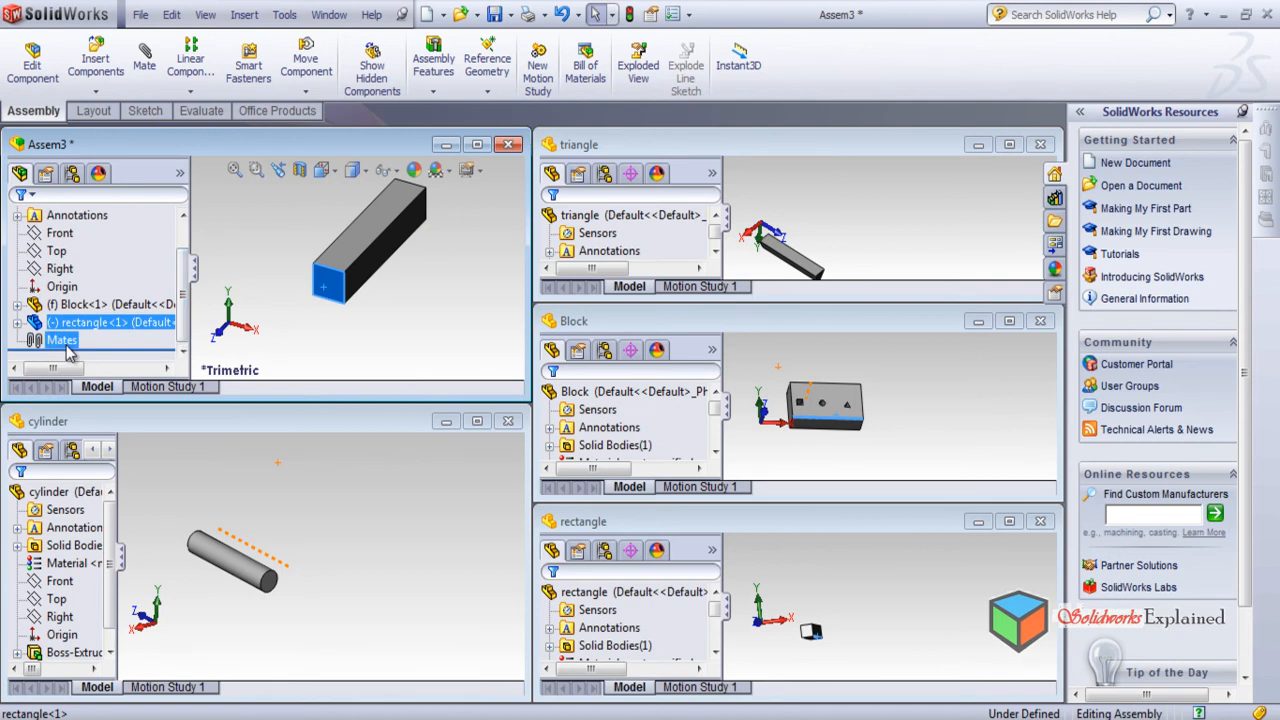
pyautogui.click(66, 346)
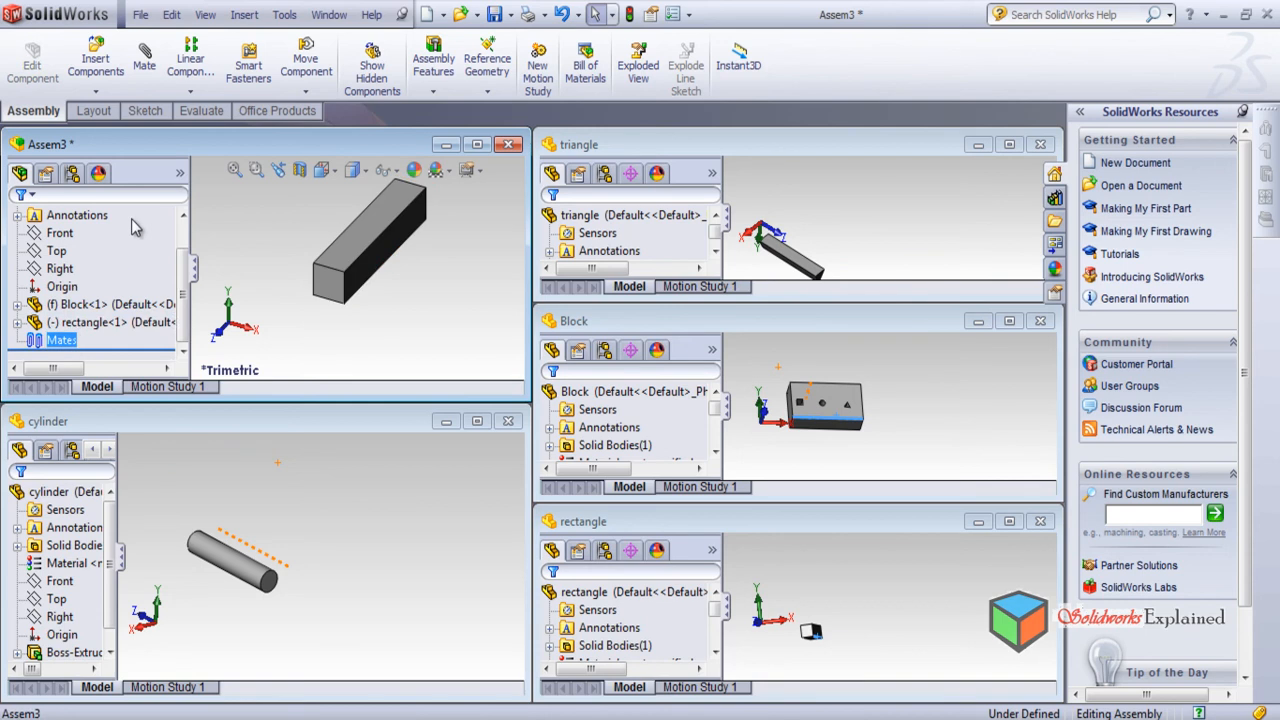
pyautogui.scroll(1, 186, 287)
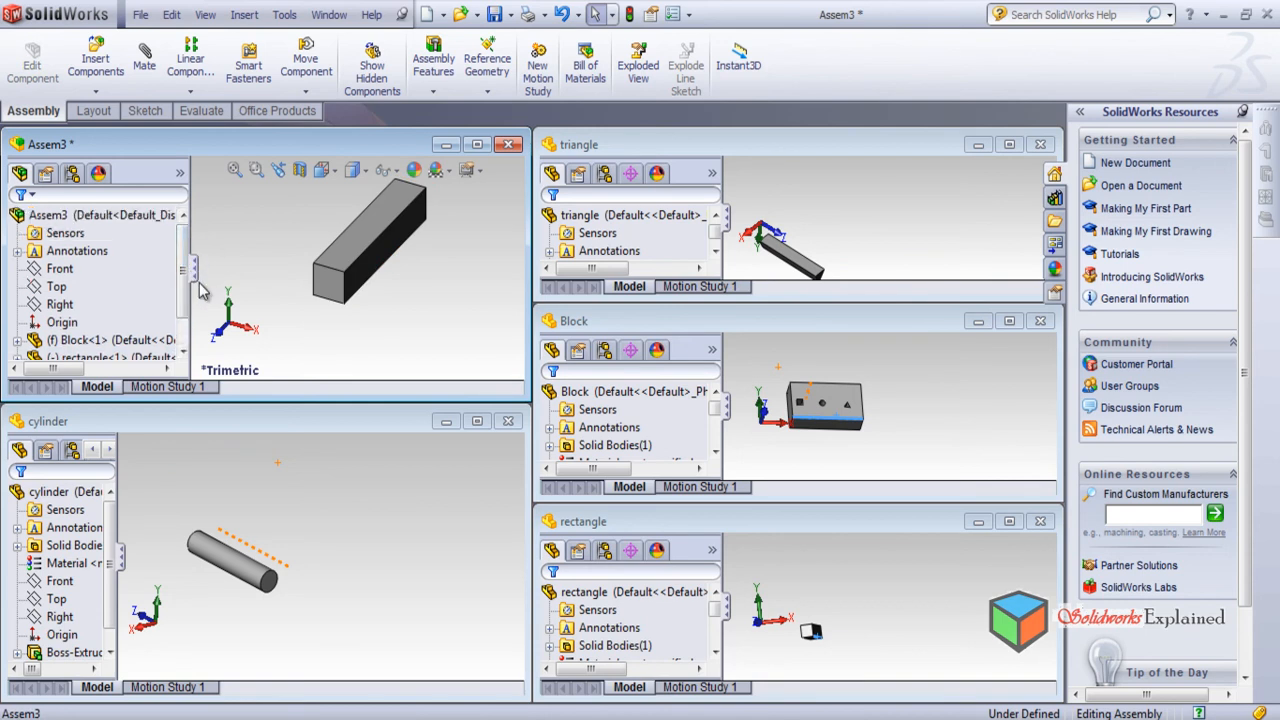
# Review the assembly with its feature tree hidden, its property, configuration and display panes, and its maximized window, restoring the tiled layout.
pyautogui.click(193, 266)
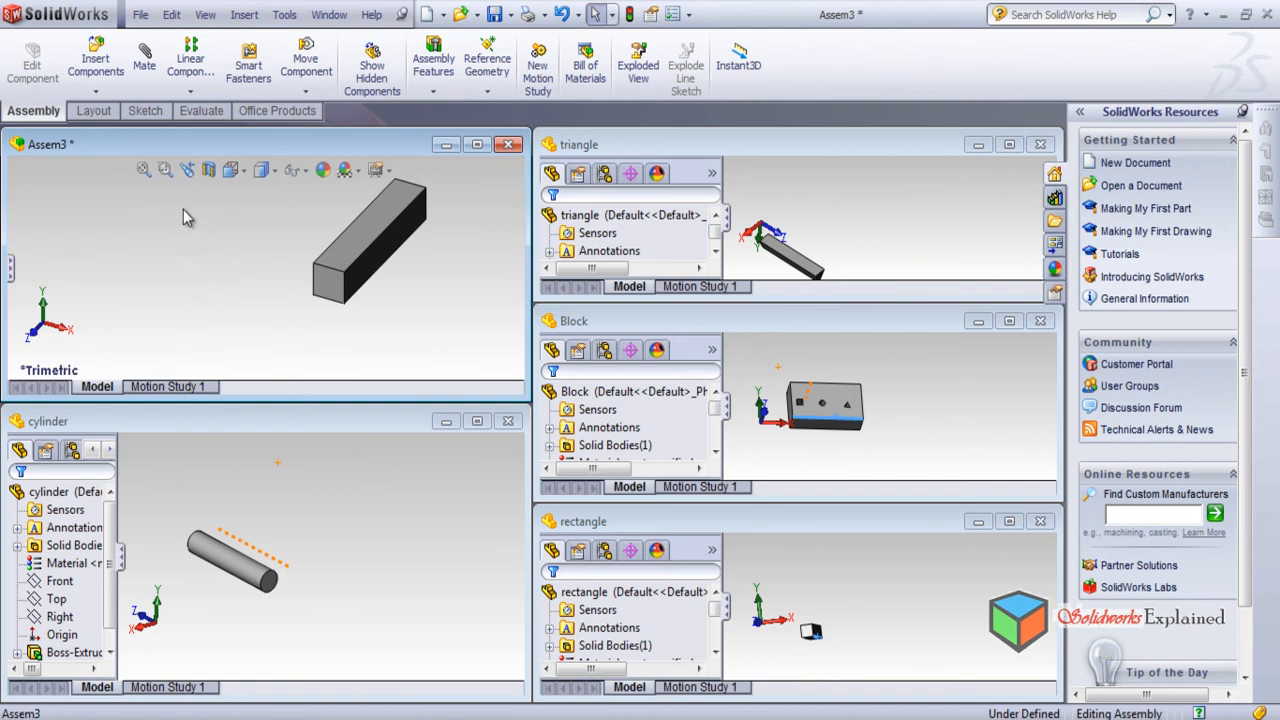
pyautogui.press('f')
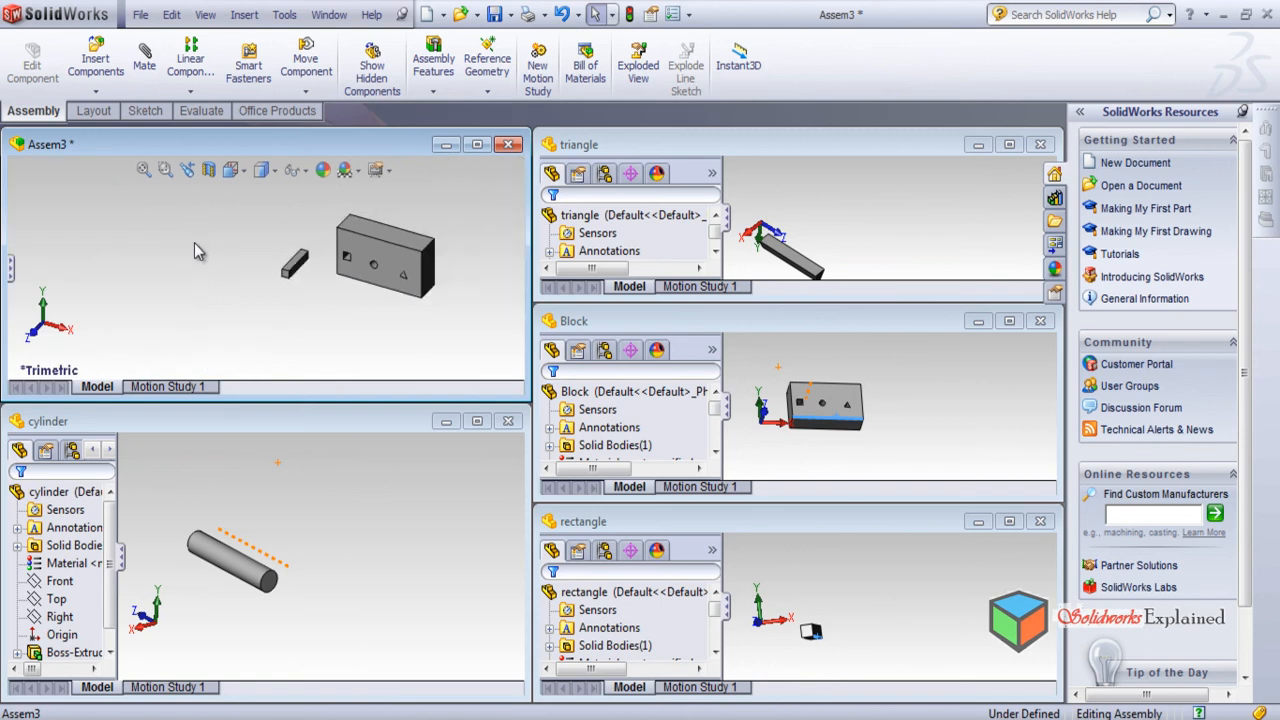
pyautogui.click(10, 266)
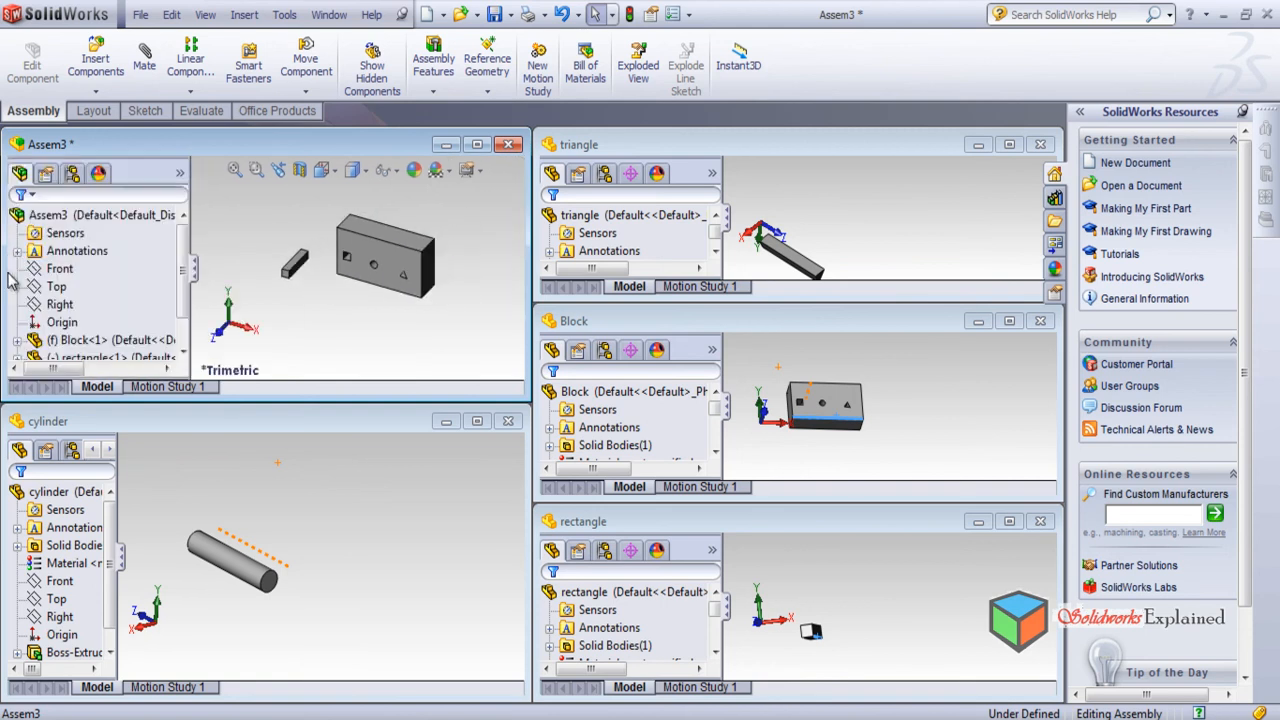
pyautogui.click(45, 173)
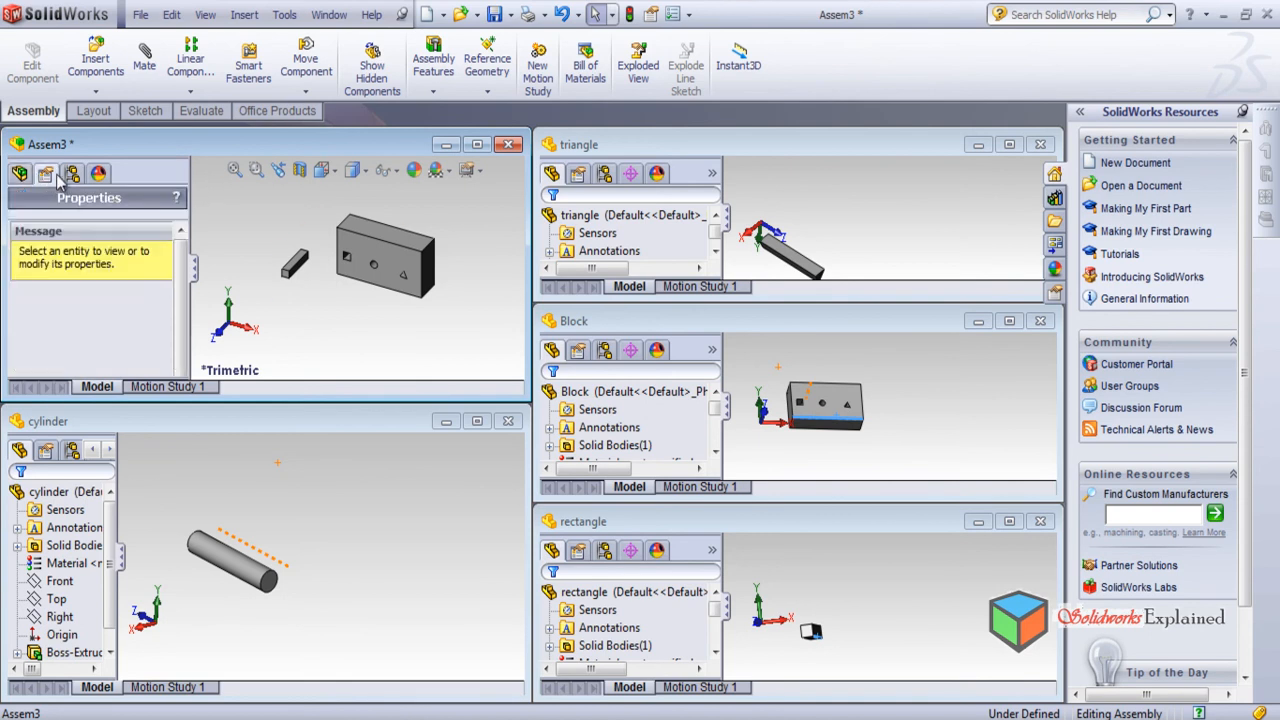
pyautogui.click(72, 173)
pyautogui.click(95, 174)
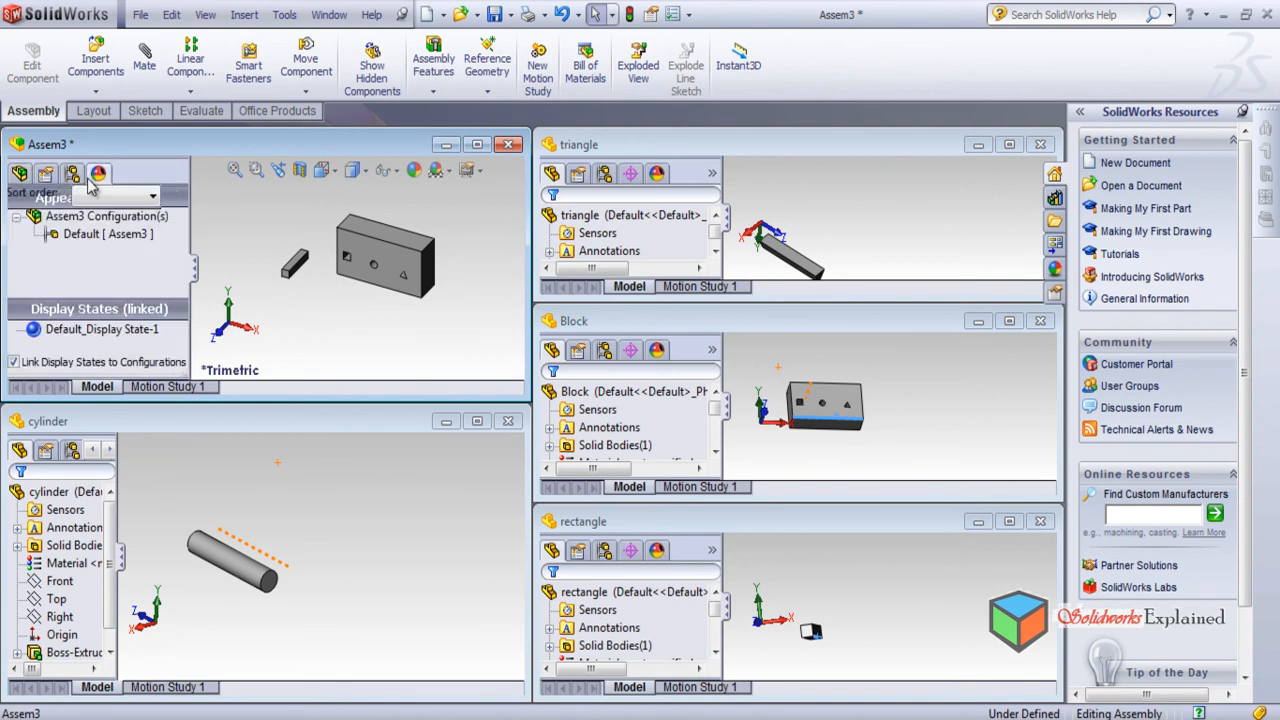
pyautogui.click(19, 175)
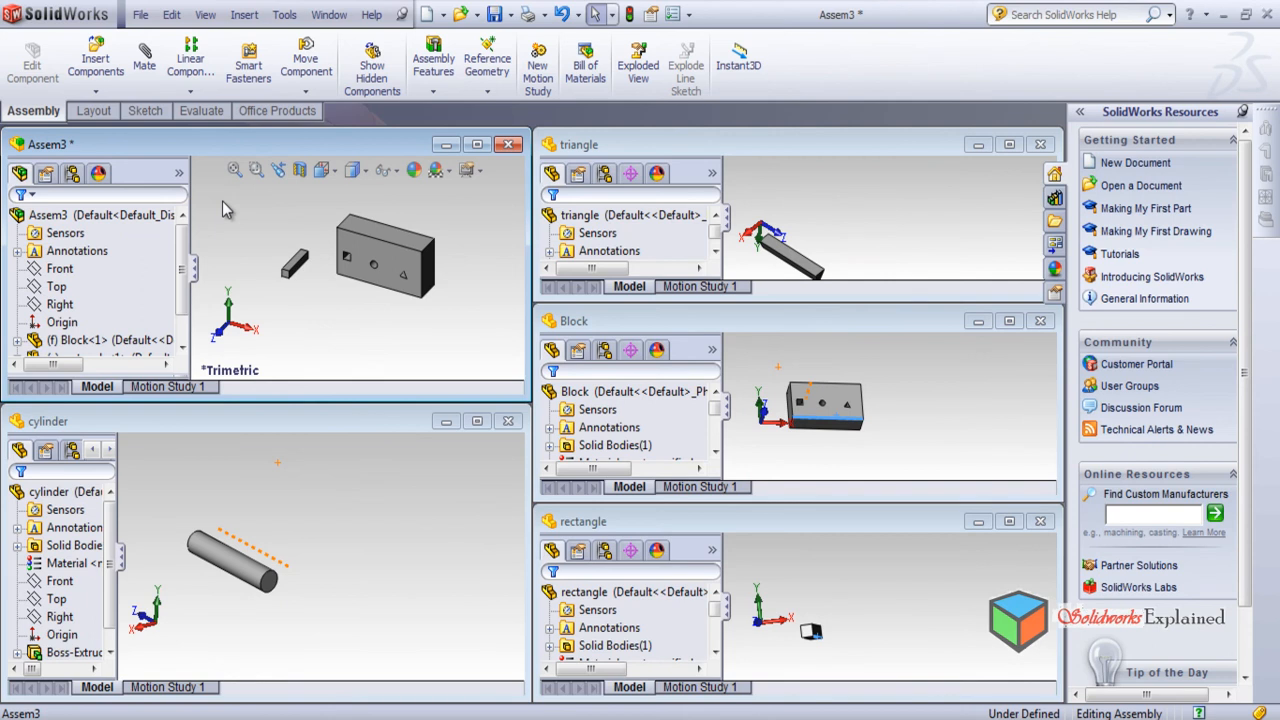
pyautogui.click(478, 145)
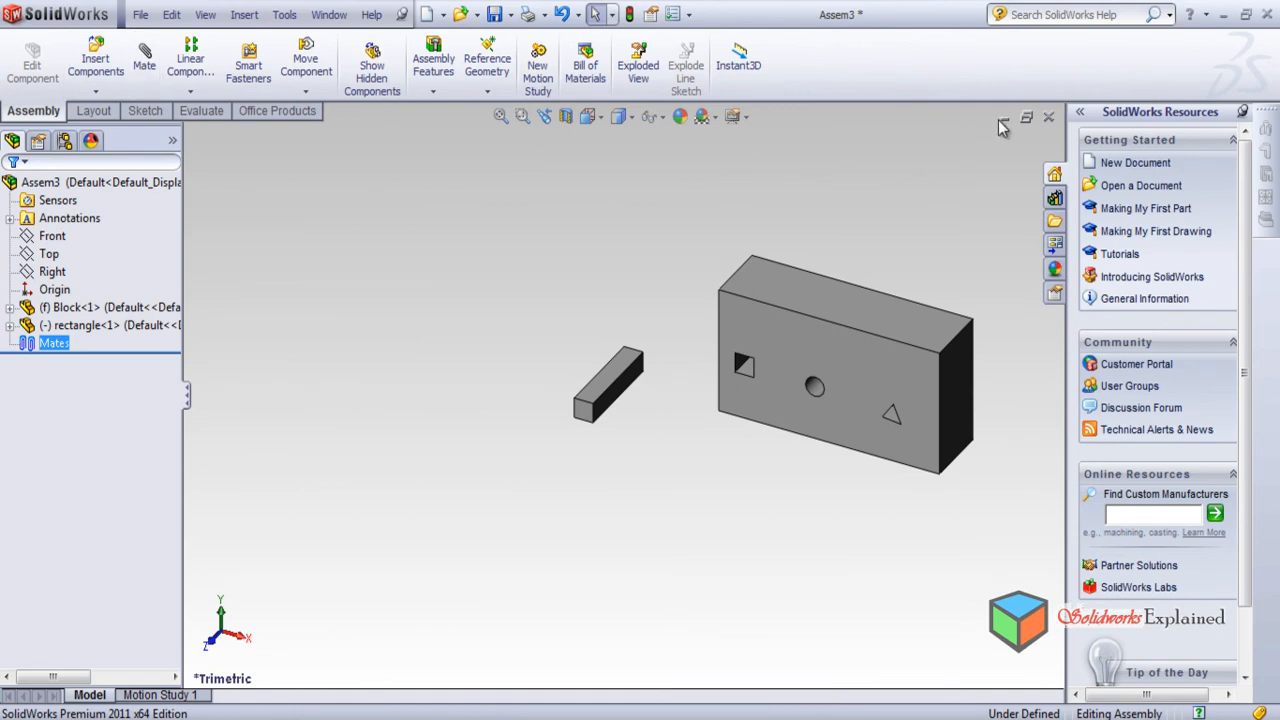
pyautogui.click(1027, 119)
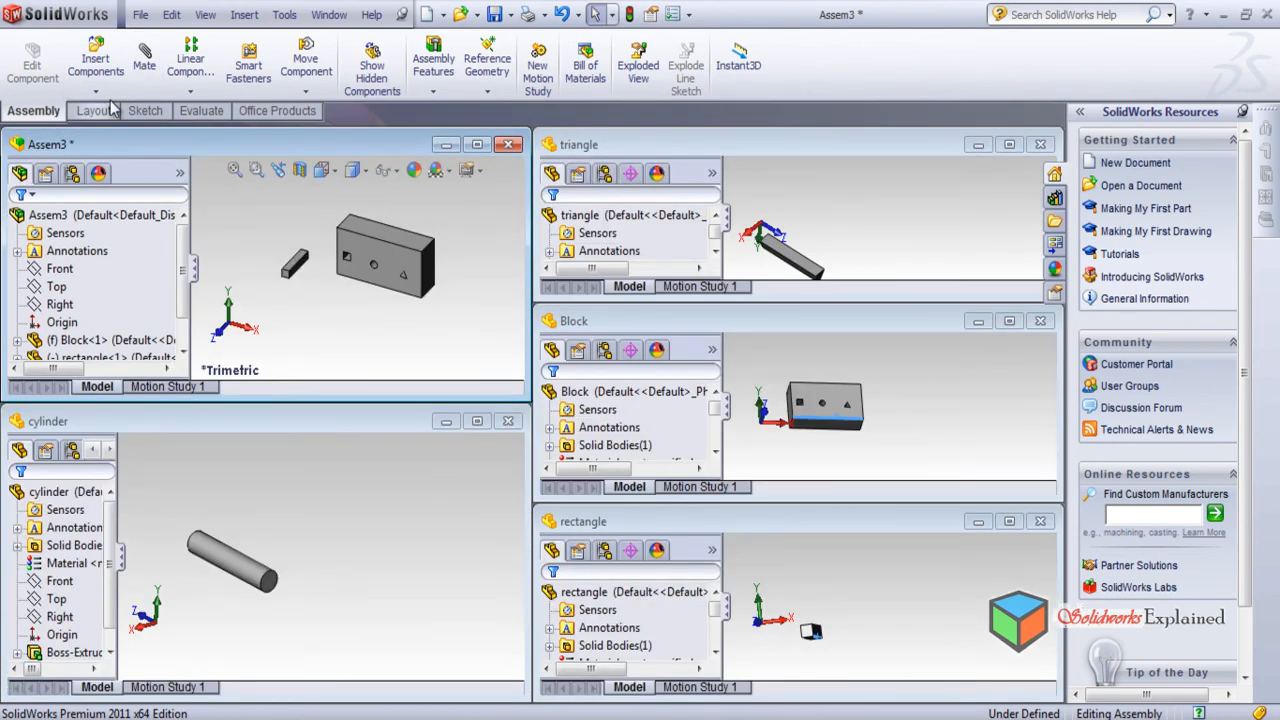
# Mate the rectangle bar's end face coincident with the floor of the block's square pocket, flipping the mate alignment.
pyautogui.scroll(-3, 320, 295)
pyautogui.scroll(-2, 322, 295)
pyautogui.click(318, 285)
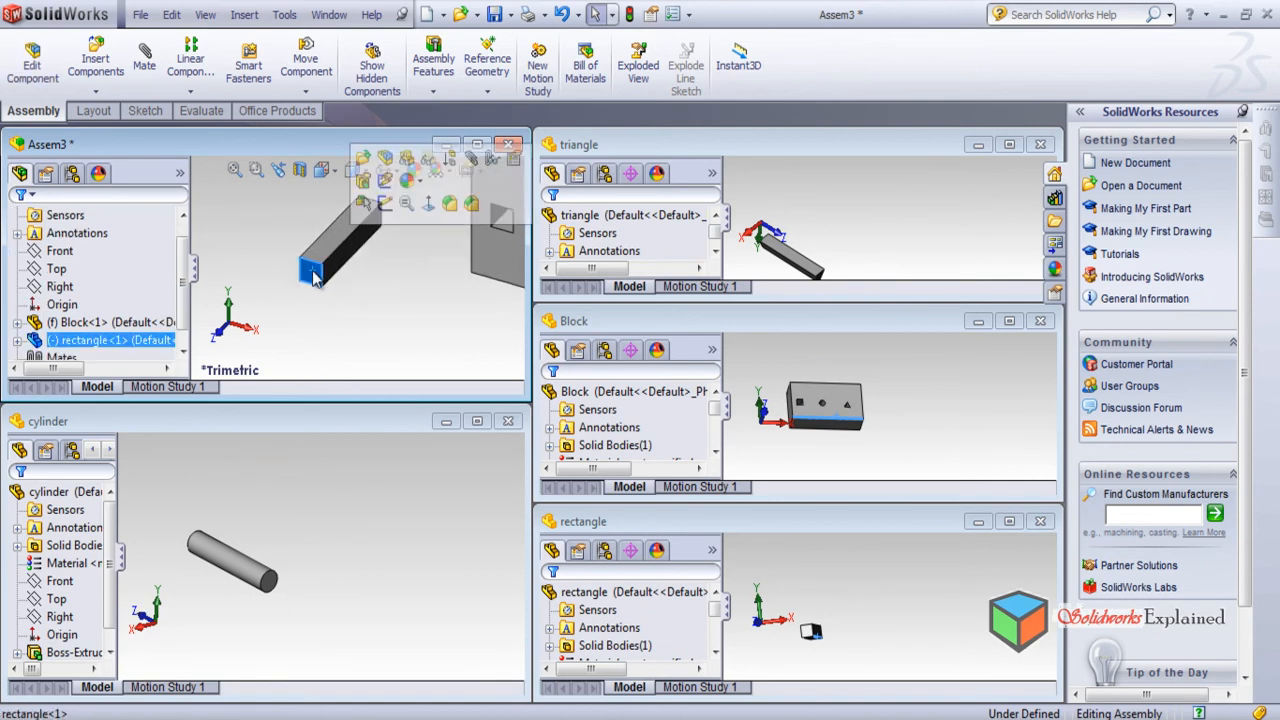
pyautogui.click(145, 60)
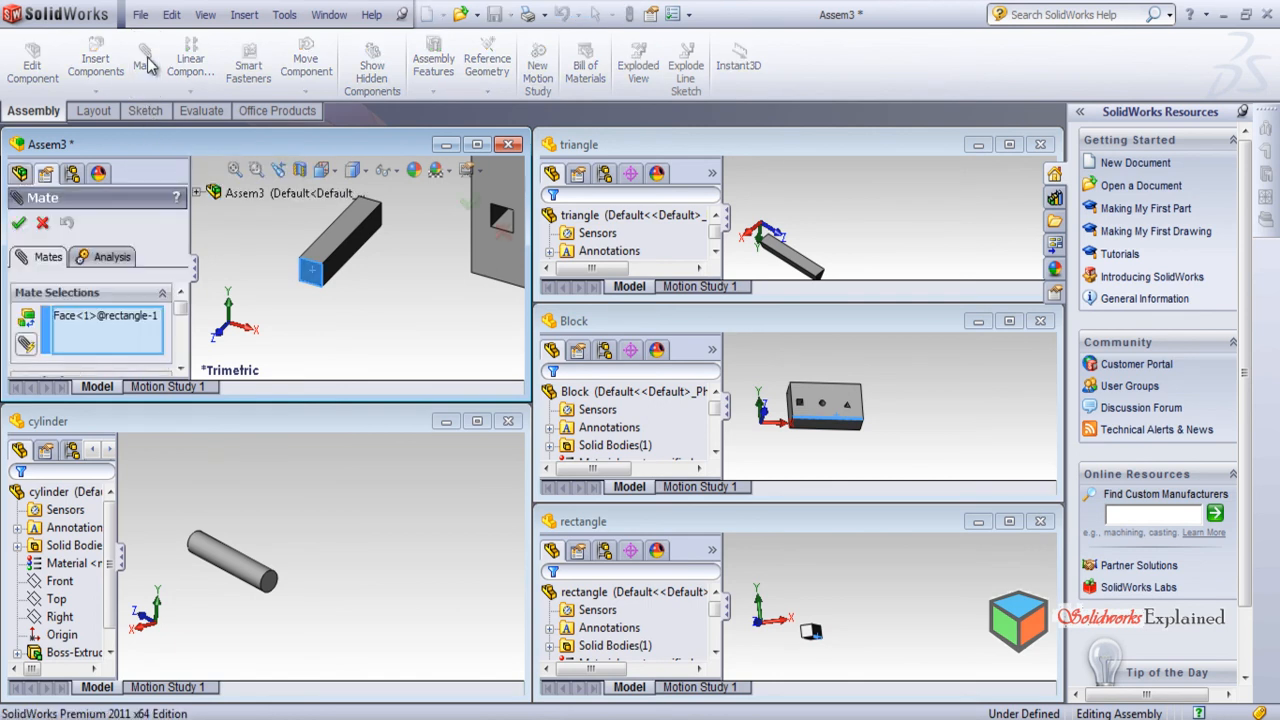
pyautogui.moveTo(400, 272); pyautogui.dragTo(425, 250, button='middle')
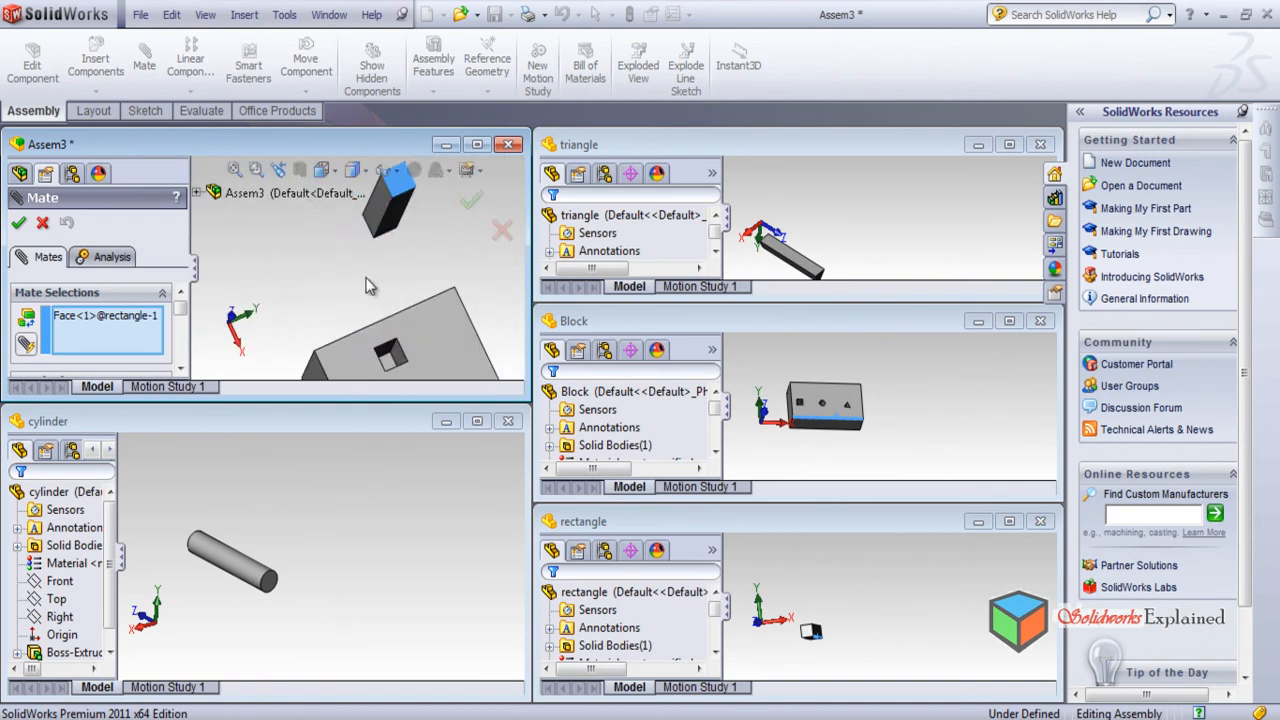
pyautogui.click(389, 360)
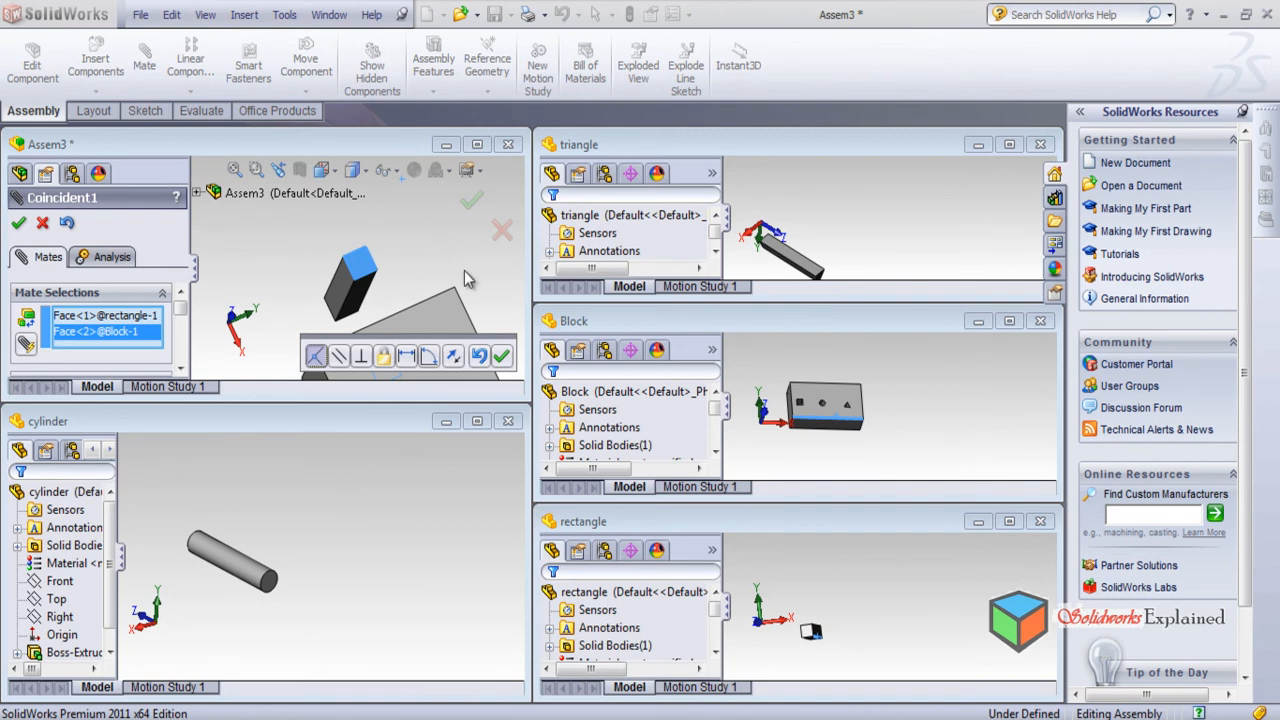
pyautogui.click(457, 358)
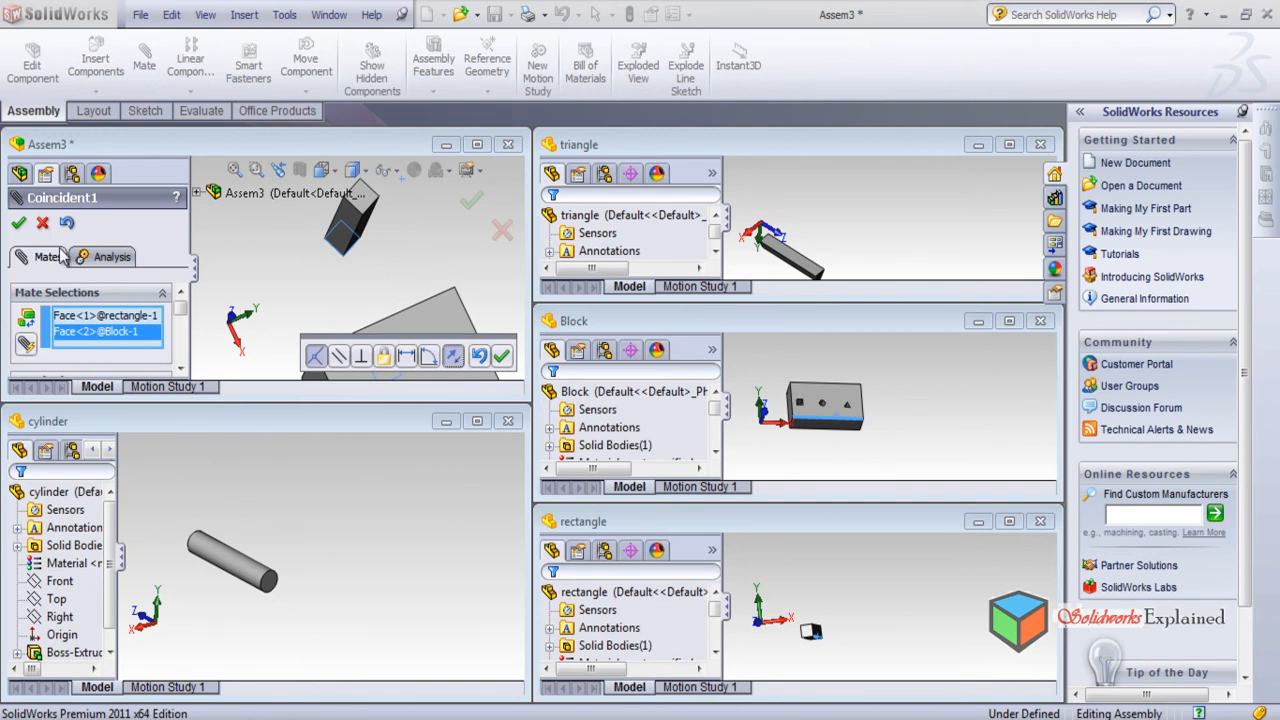
pyautogui.click(18, 224)
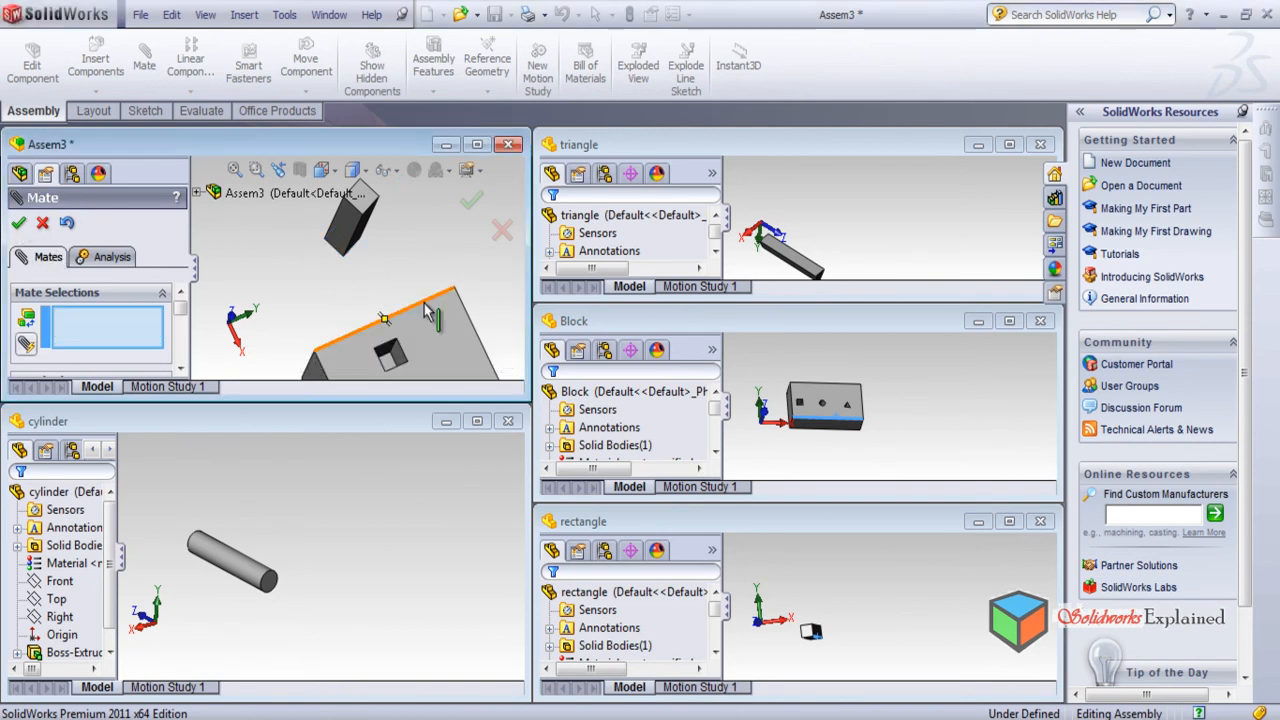
# Add a coincident mate between one long side face of the rectangle bar and the matching wall of the square pocket.
pyautogui.scroll(-1, 408, 295)
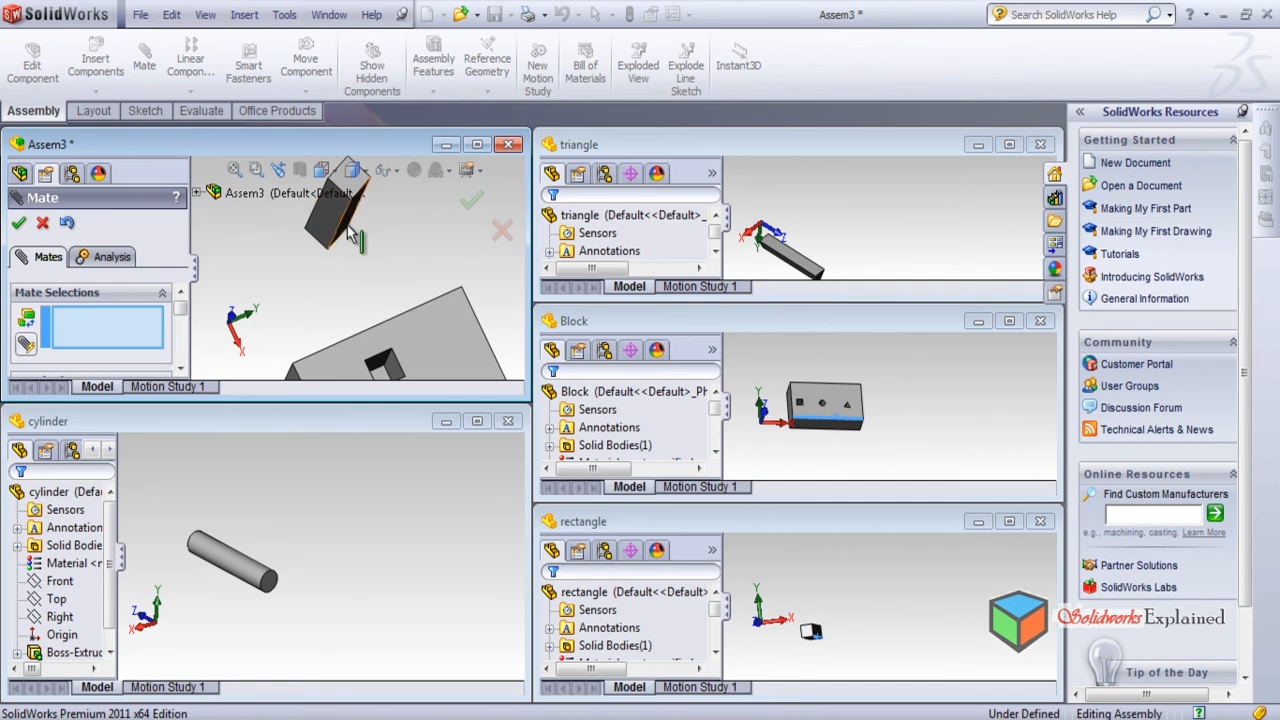
pyautogui.click(359, 240)
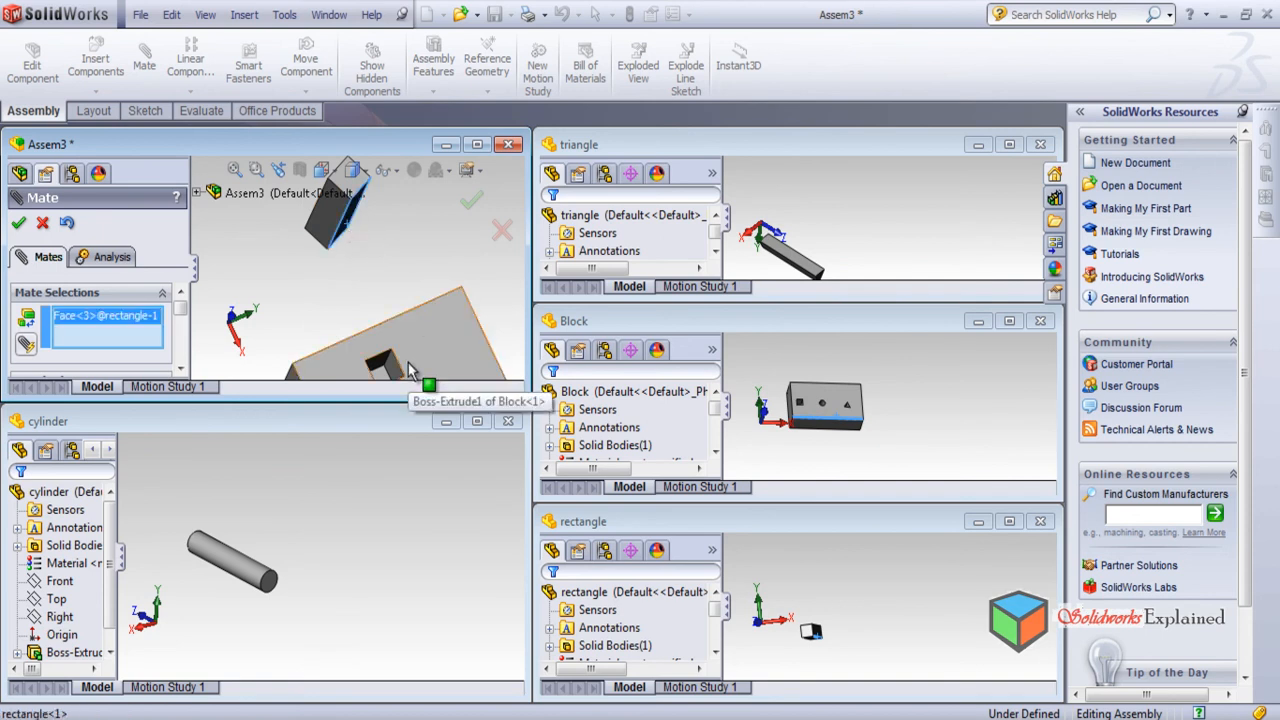
pyautogui.scroll(-2, 383, 365)
pyautogui.scroll(-2, 385, 360)
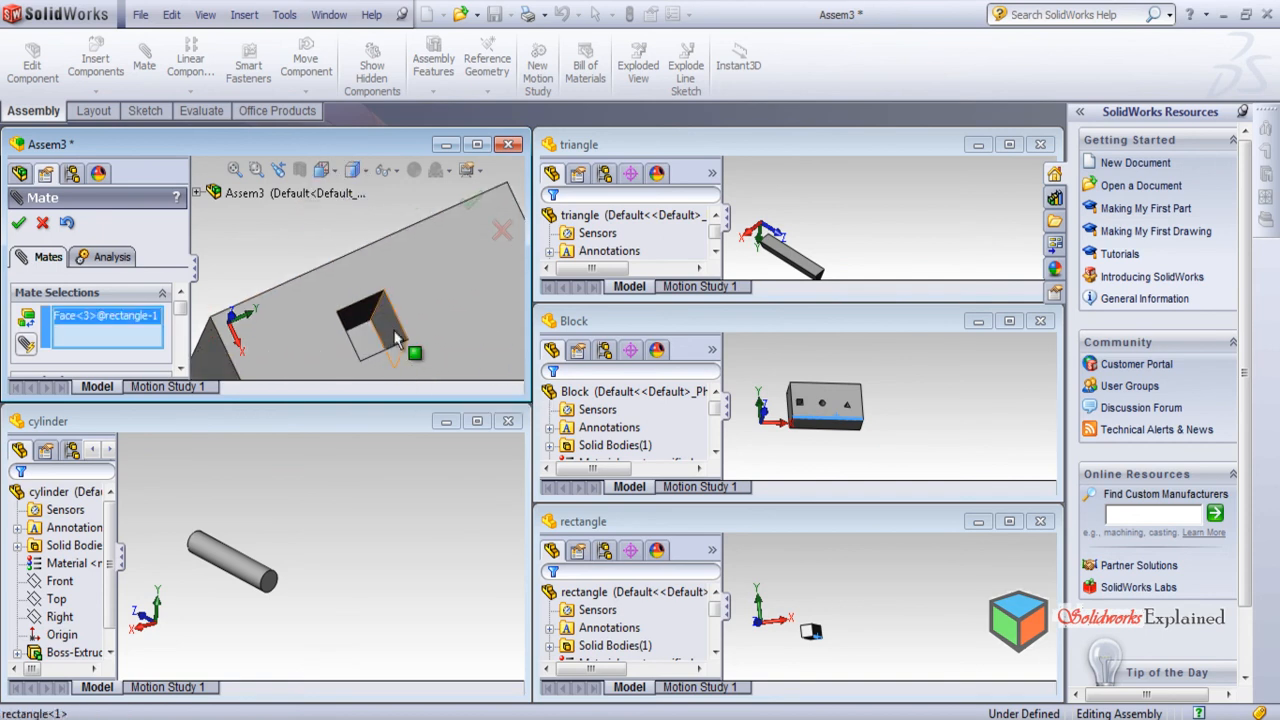
pyautogui.click(395, 331)
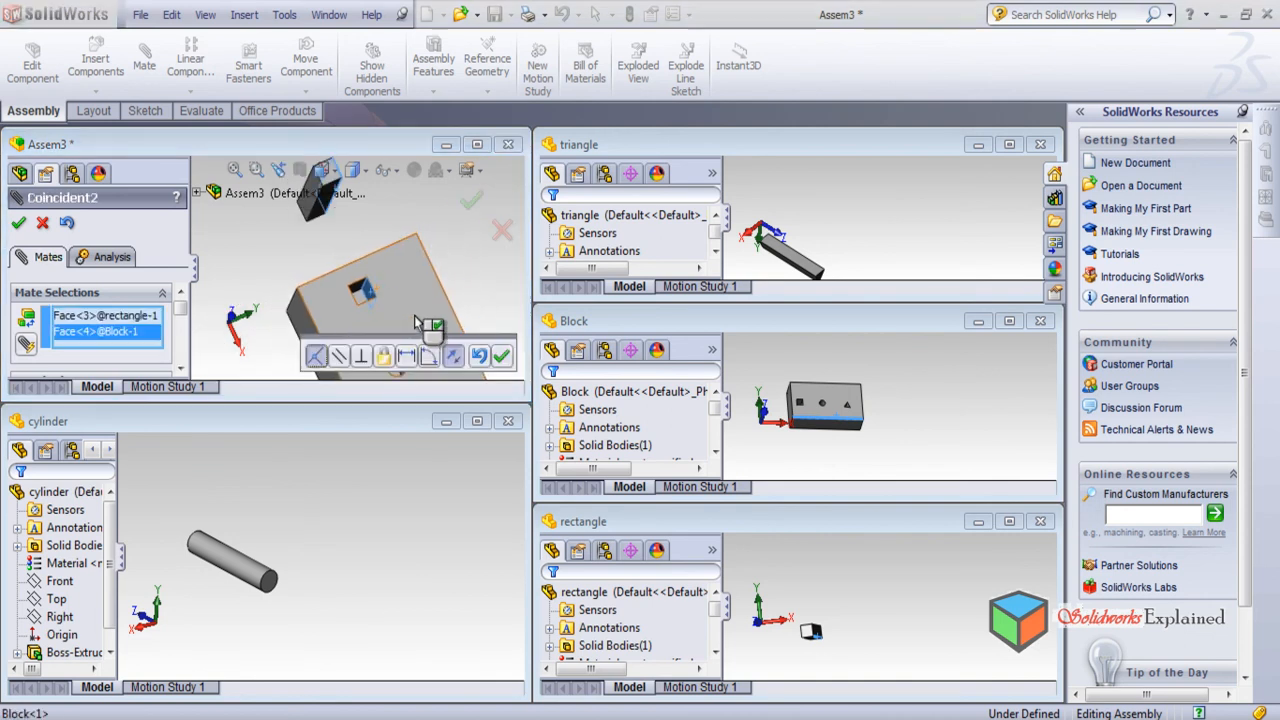
pyautogui.click(18, 222)
# Mate the rectangle bar's adjacent side face coincident with the remaining matching pocket wall and close the Mate command.
pyautogui.moveTo(380, 302); pyautogui.dragTo(369, 217, button='middle')
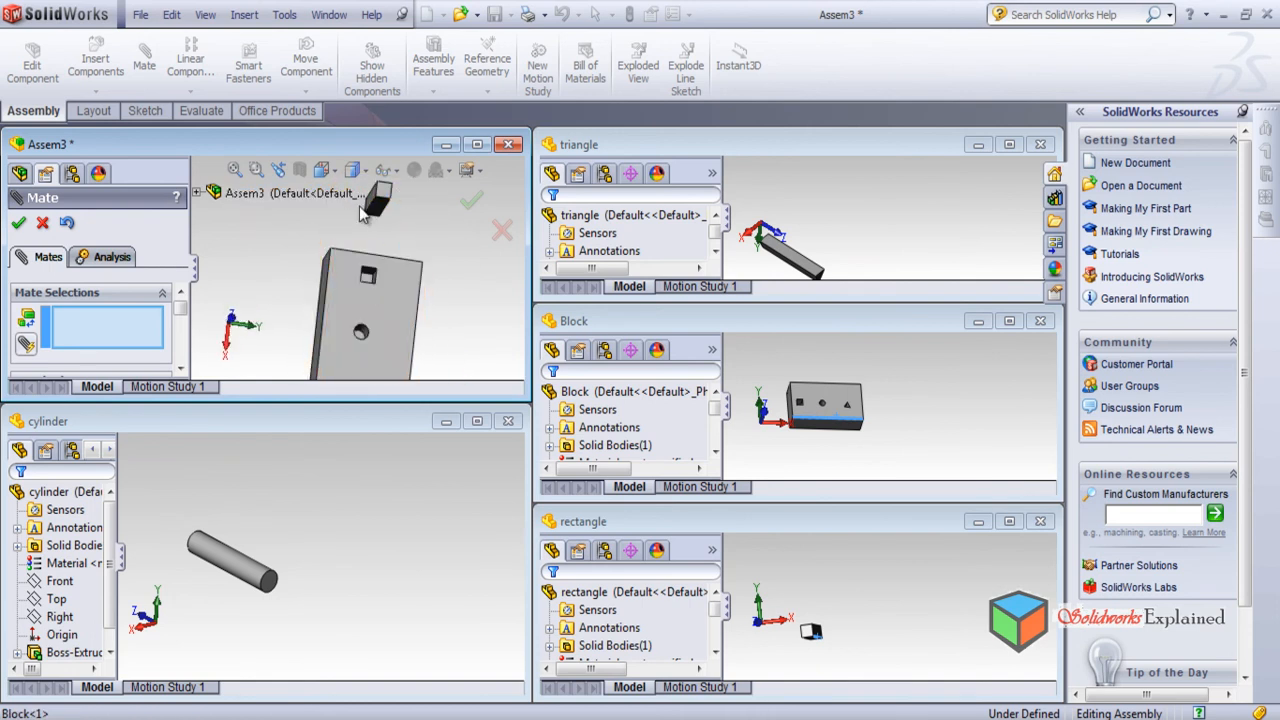
pyautogui.moveTo(367, 217)
pyautogui.mouseDown()
pyautogui.moveTo(415, 262)
pyautogui.moveTo(398, 287)
pyautogui.moveTo(305, 208)
pyautogui.moveTo(324, 236)
pyautogui.moveTo(315, 226)
pyautogui.mouseUp()
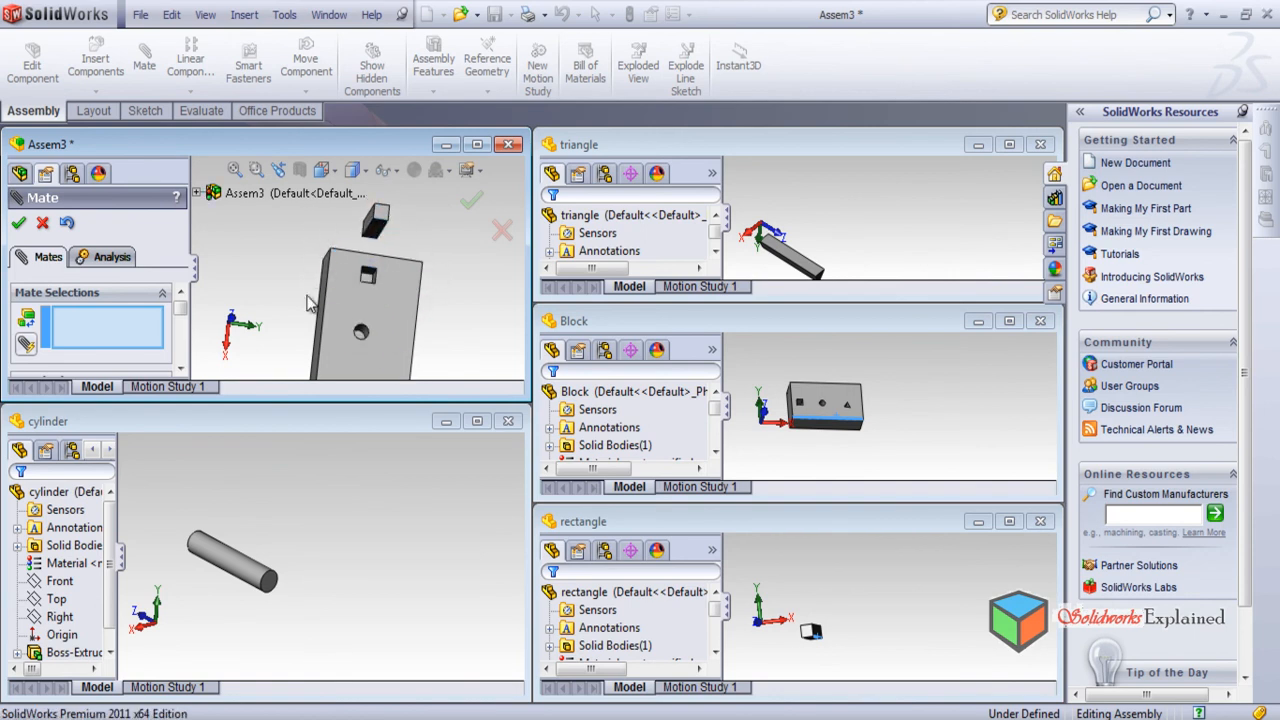
pyautogui.scroll(3, 408, 304)
pyautogui.scroll(-5, 406, 300)
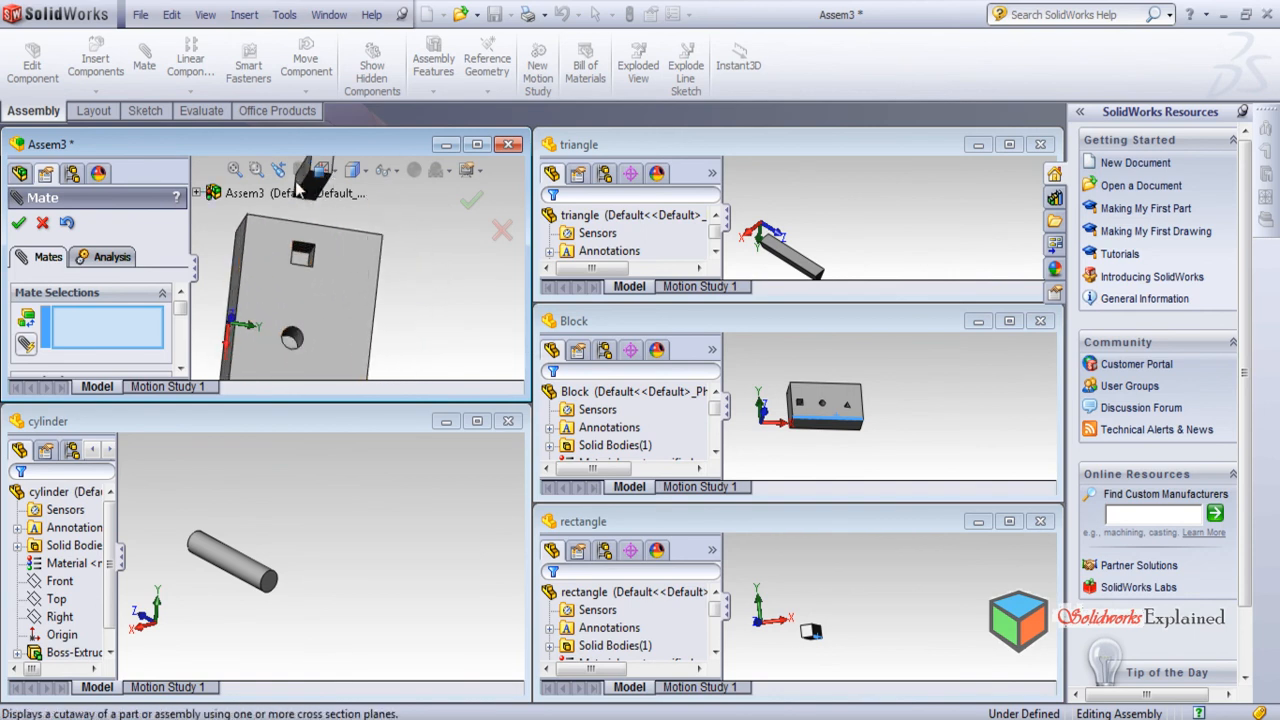
pyautogui.scroll(-3, 321, 213)
pyautogui.scroll(5, 314, 214)
pyautogui.click(339, 228)
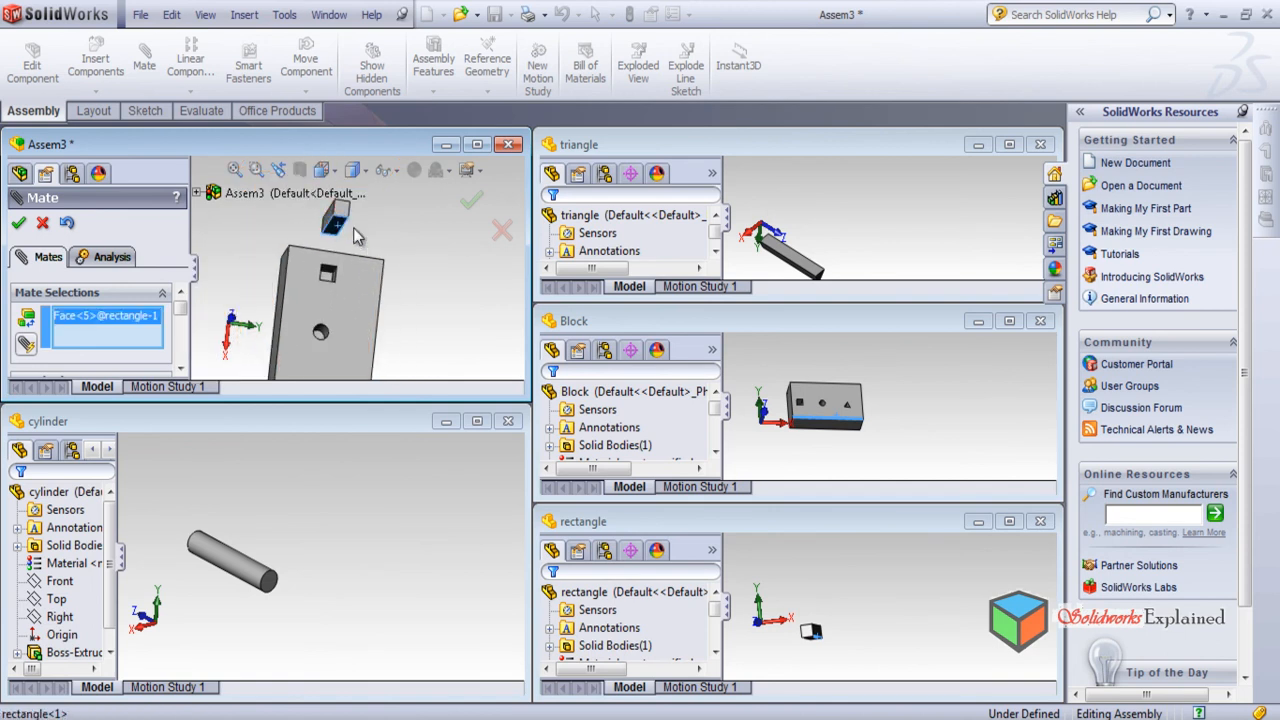
pyautogui.moveTo(345, 292); pyautogui.dragTo(338, 330, button='middle')
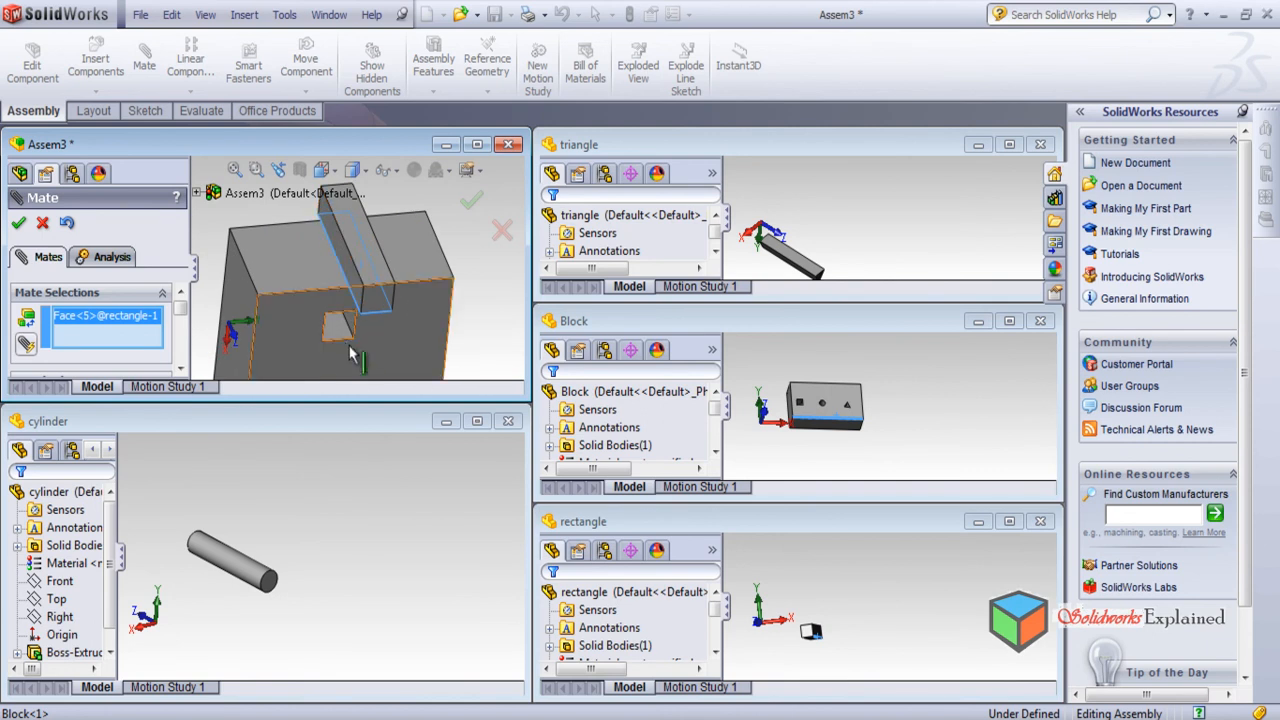
pyautogui.click(338, 333)
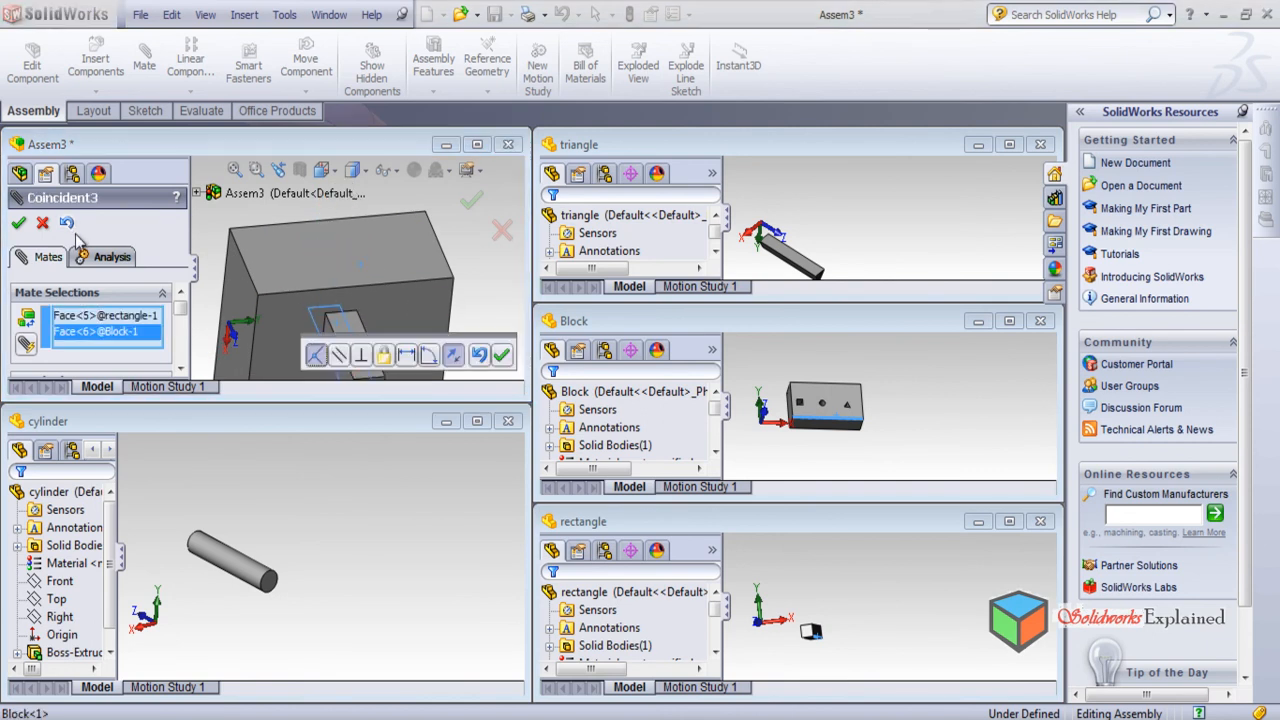
pyautogui.click(20, 226)
pyautogui.scroll(-2, 339, 334)
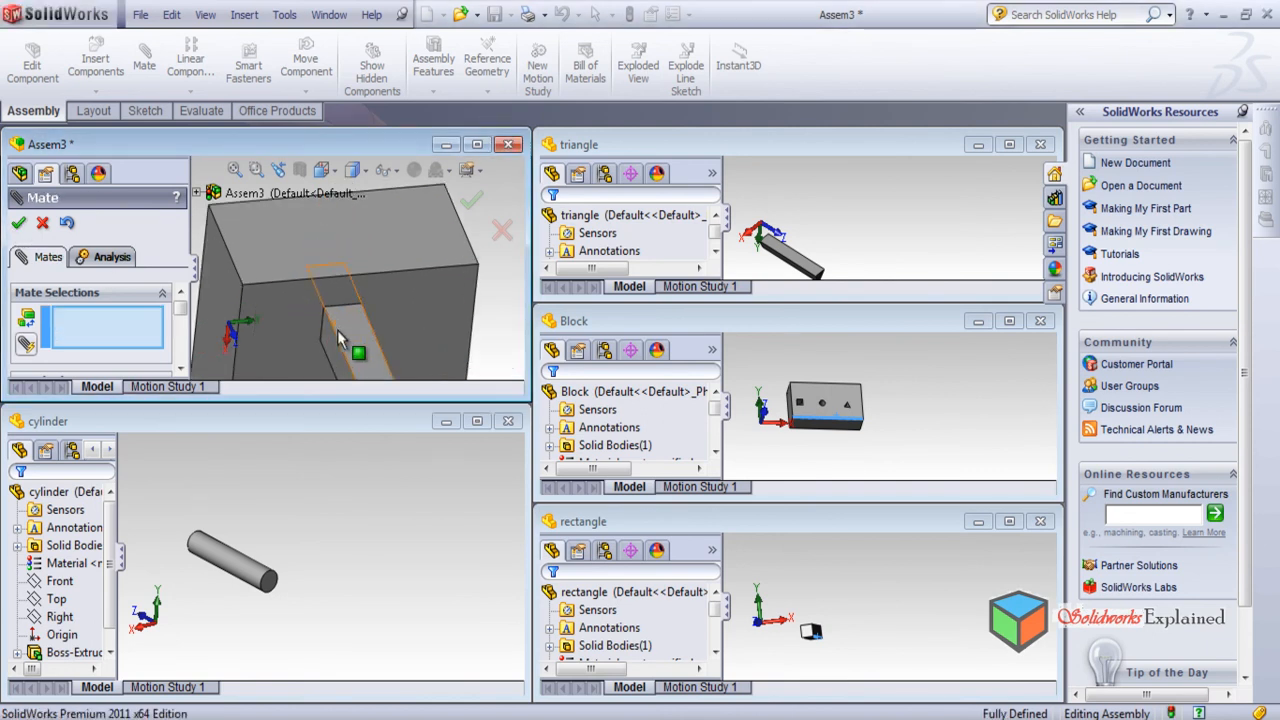
pyautogui.scroll(6, 358, 334)
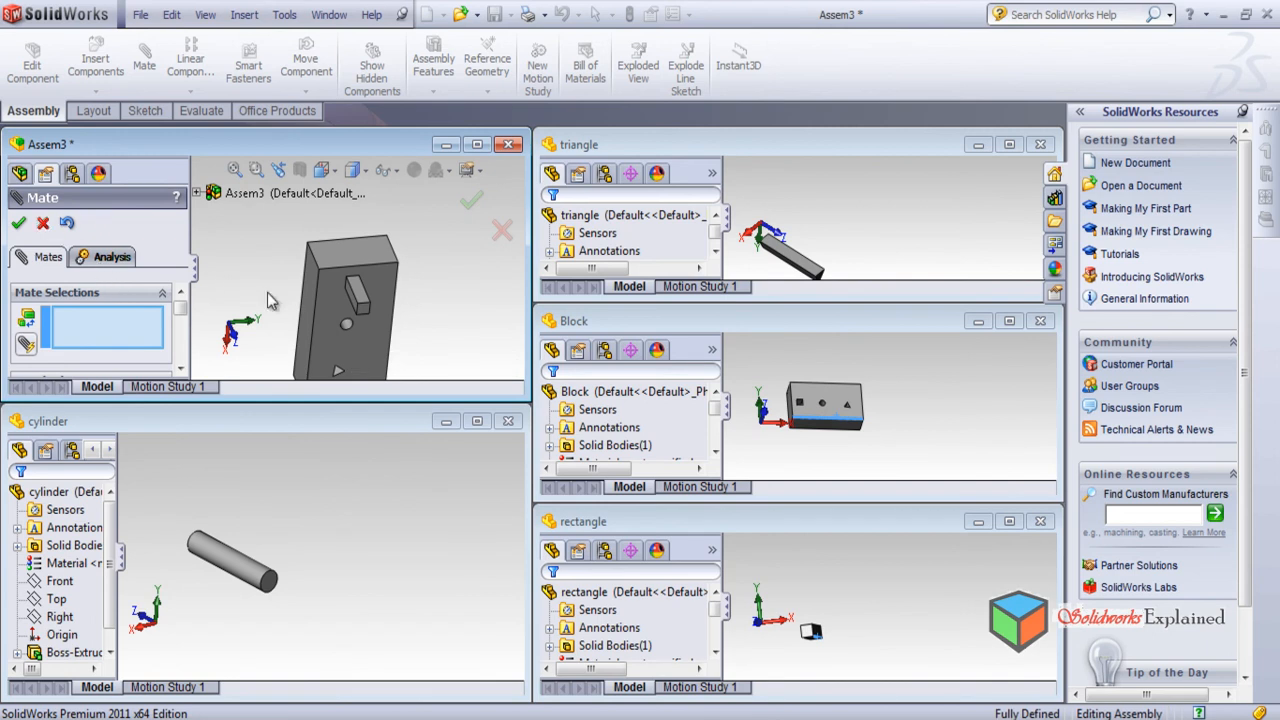
pyautogui.click(42, 222)
pyautogui.moveTo(443, 346); pyautogui.dragTo(287, 314, button='middle')
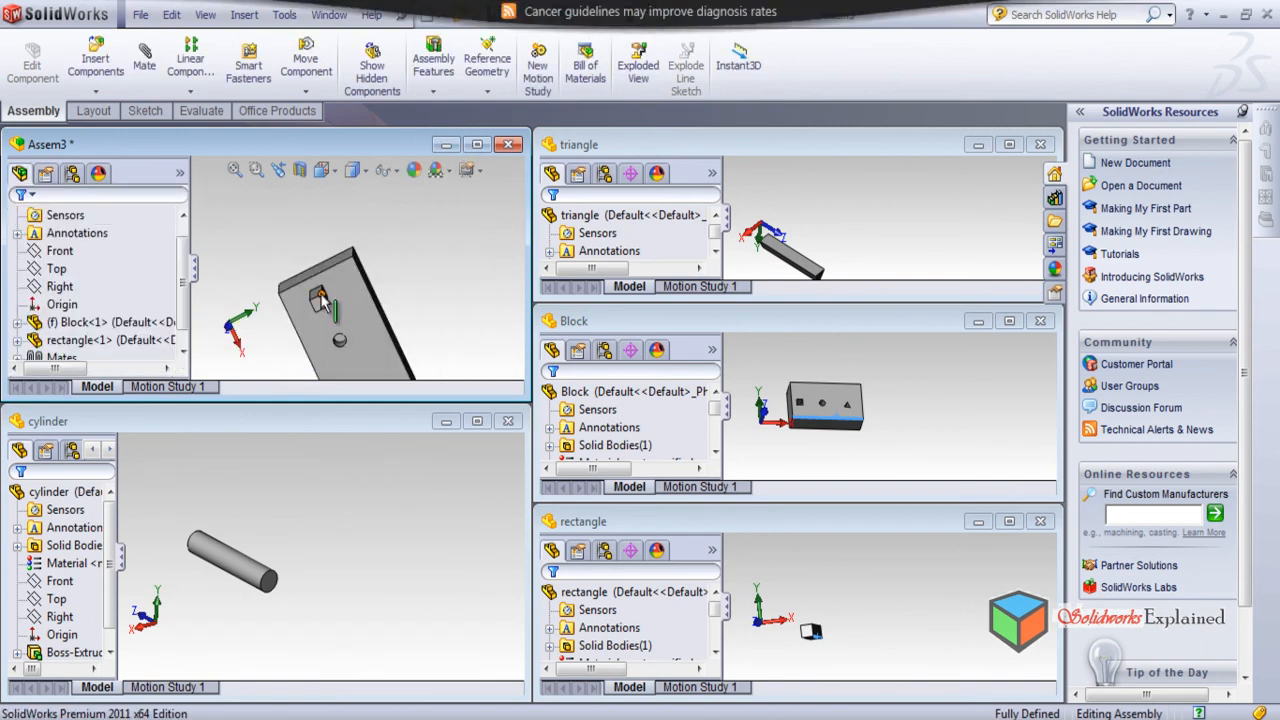
pyautogui.click(320, 298)
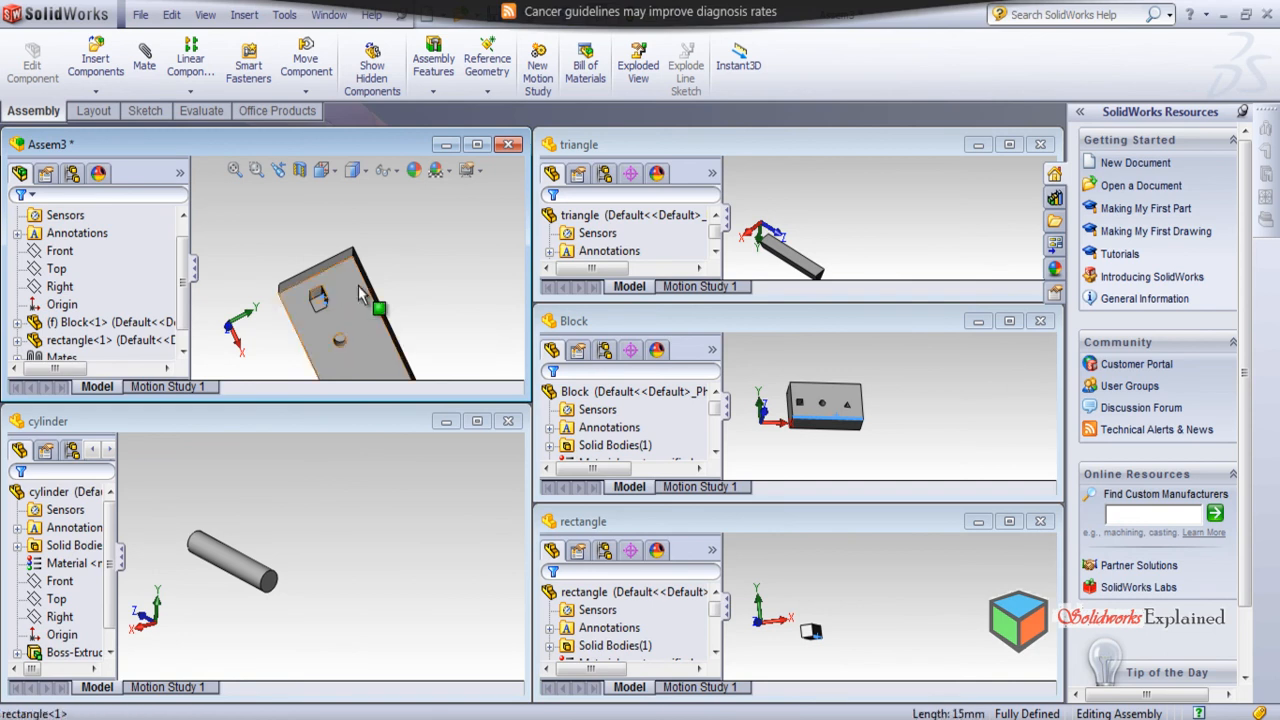
pyautogui.click(431, 270)
pyautogui.scroll(2, 408, 298)
pyautogui.scroll(-3, 410, 297)
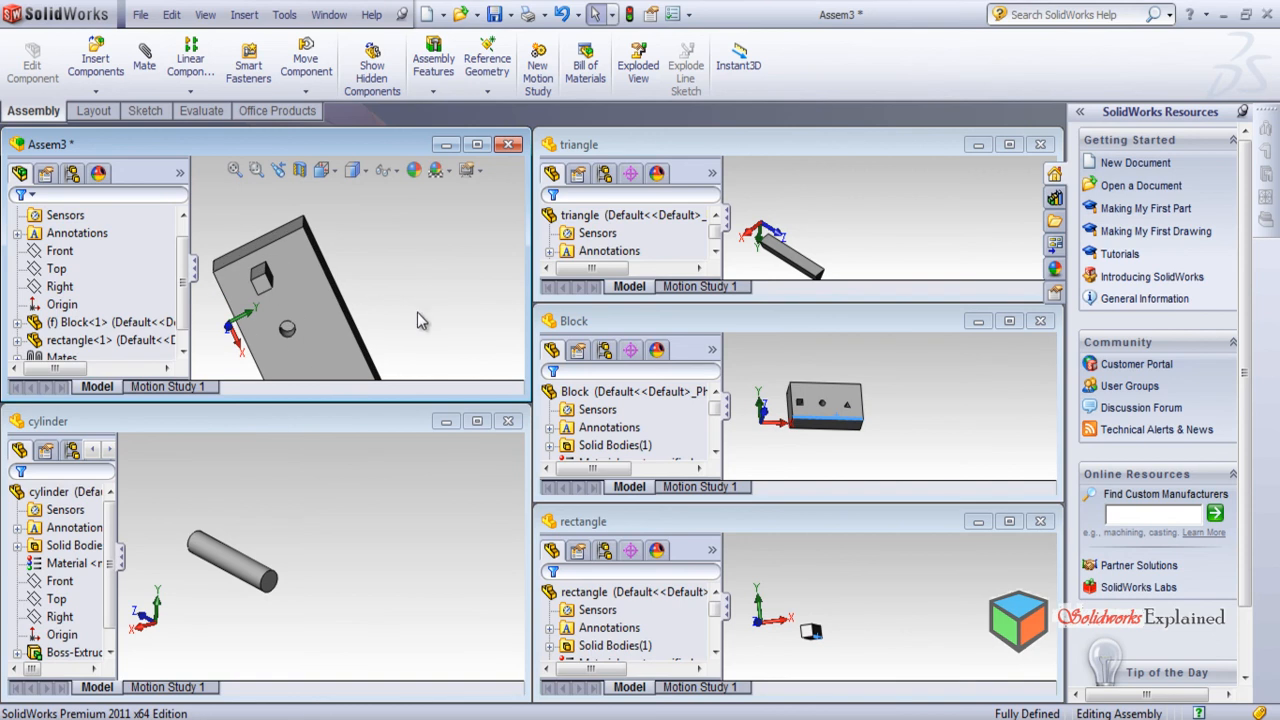
pyautogui.click(268, 592)
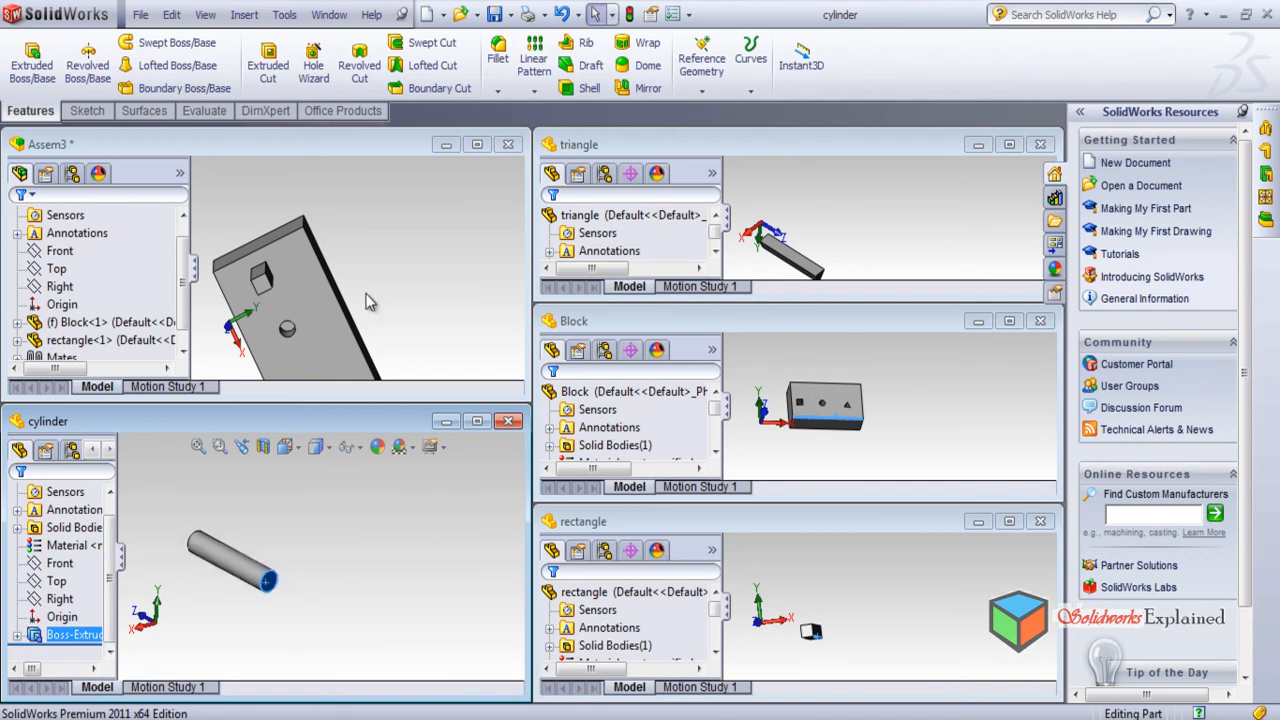
pyautogui.click(287, 333)
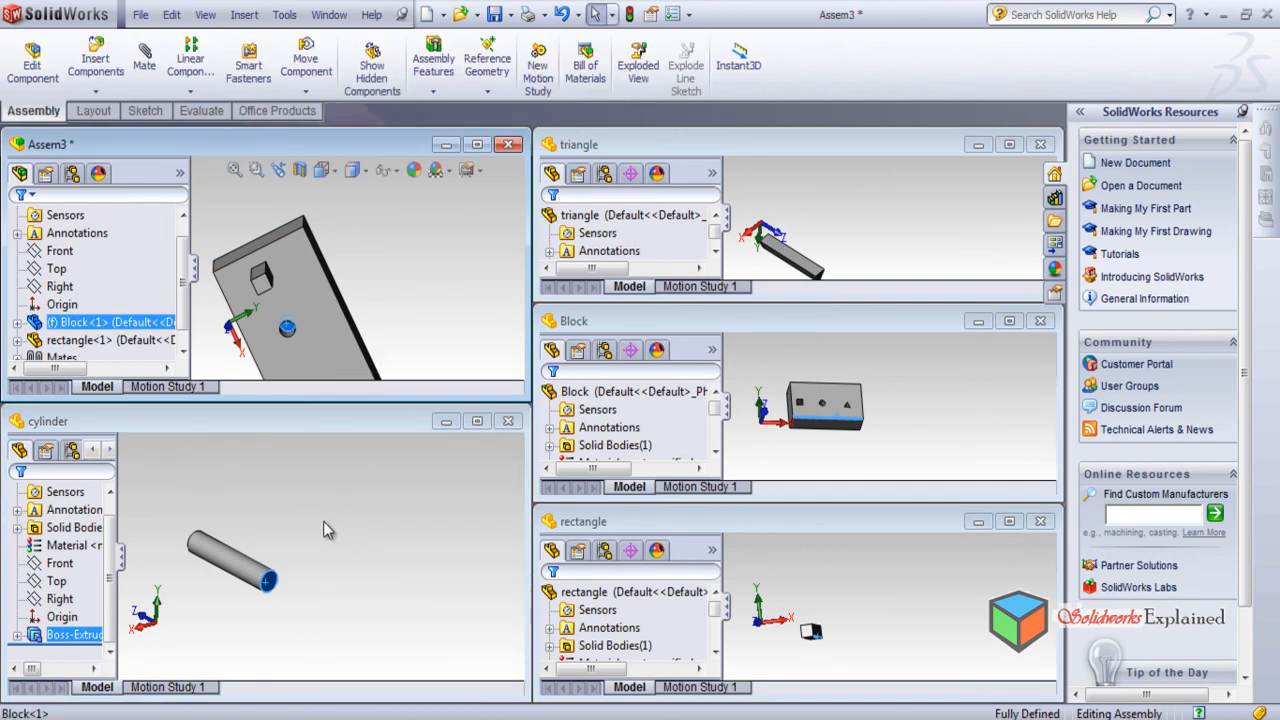
pyautogui.click(145, 70)
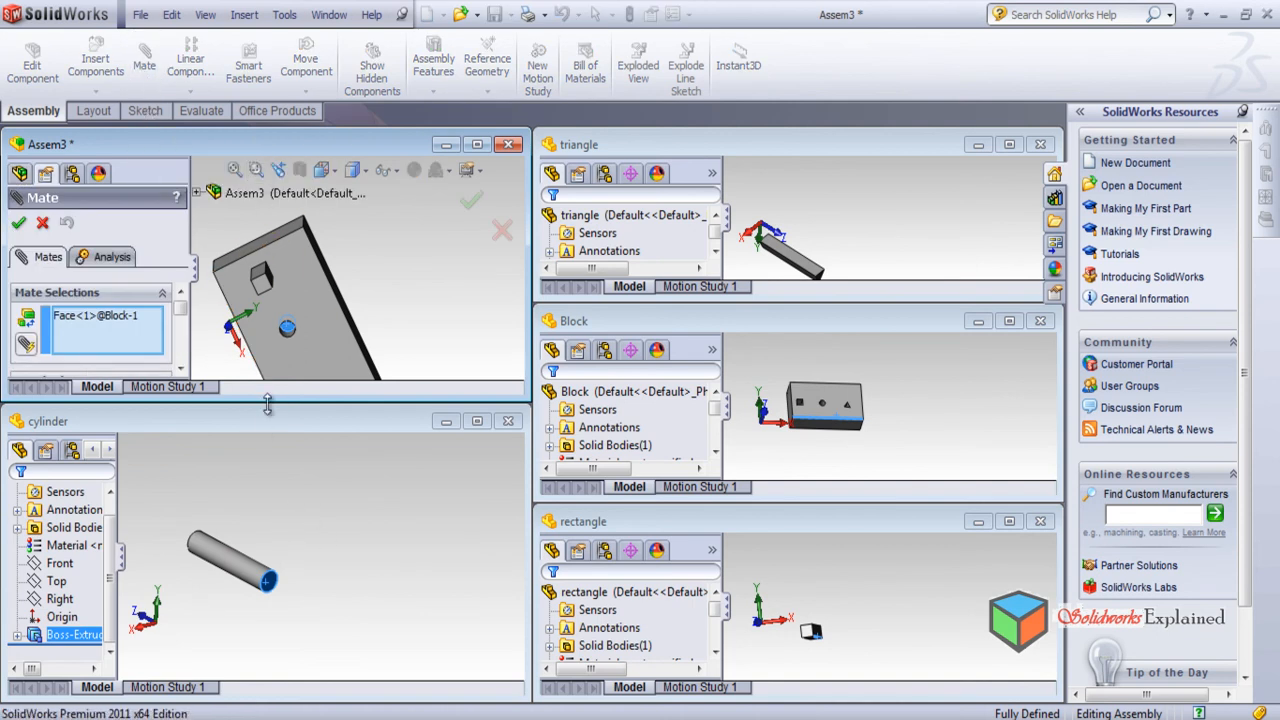
pyautogui.scroll(-1, 286, 520)
pyautogui.scroll(1, 286, 528)
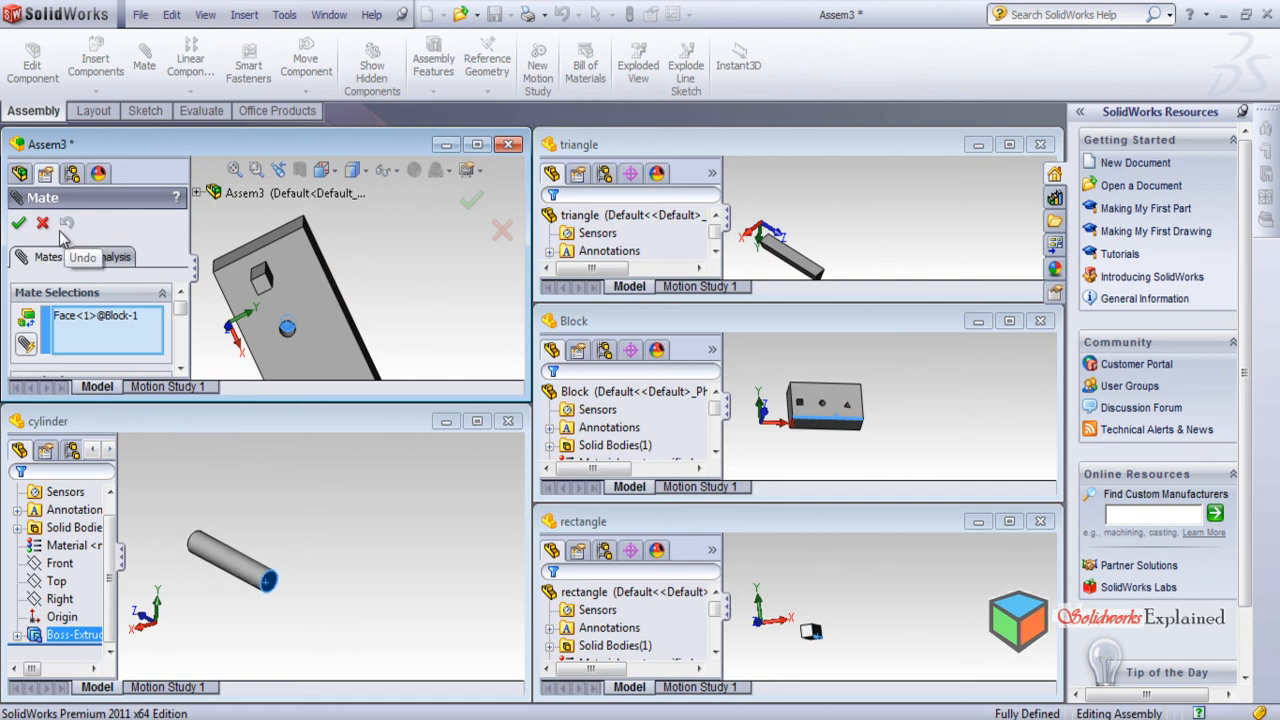
pyautogui.click(295, 566)
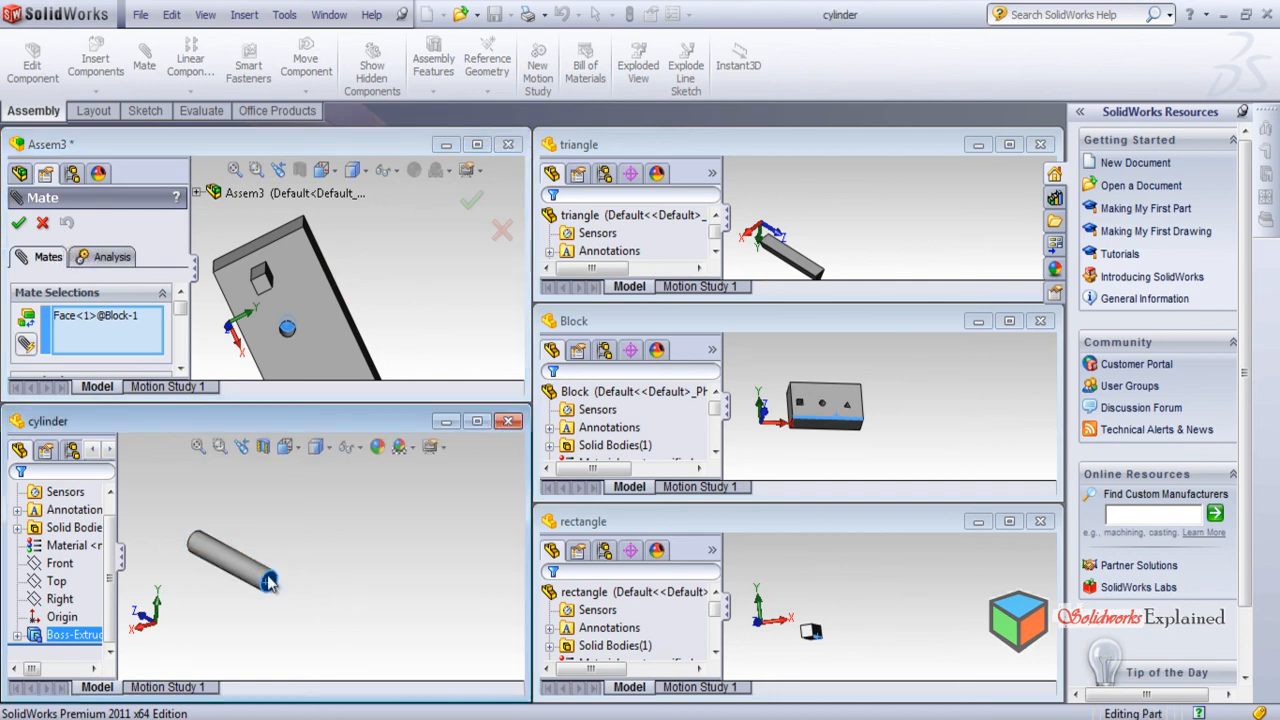
# Insert the cylinder part from its own window into the assembly, placing it beside the block.
pyautogui.moveTo(265, 595); pyautogui.dragTo(170, 510)
pyautogui.moveTo(248, 575); pyautogui.dragTo(374, 280)
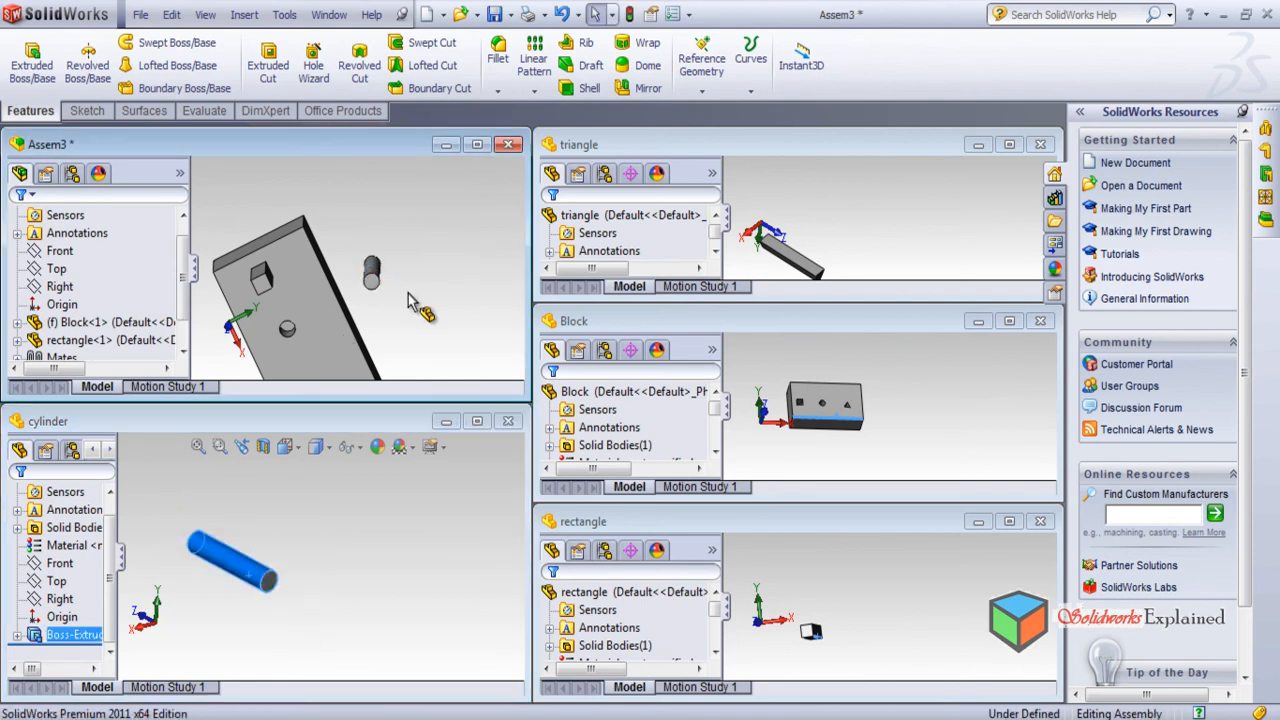
pyautogui.scroll(-2, 355, 340)
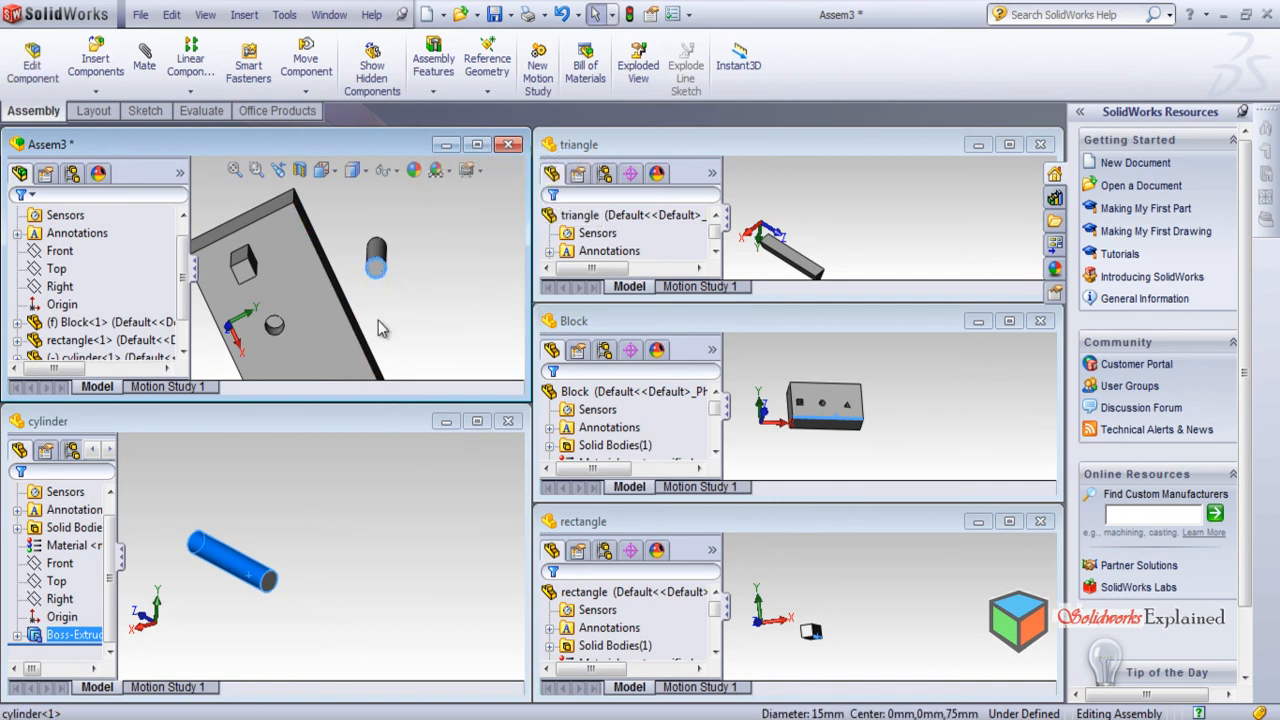
# Mate the cylinder's end face coincident with the floor of the block's round pocket, flipping the mate alignment.
pyautogui.click(372, 268)
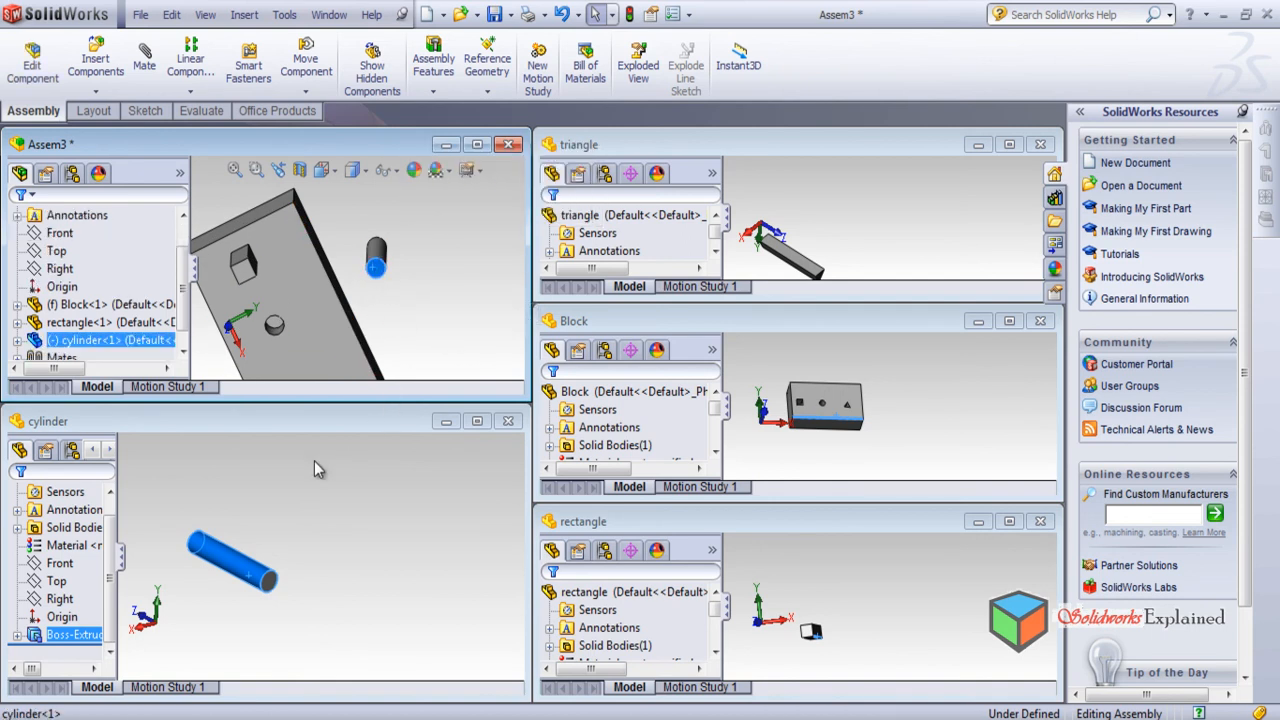
pyautogui.click(145, 60)
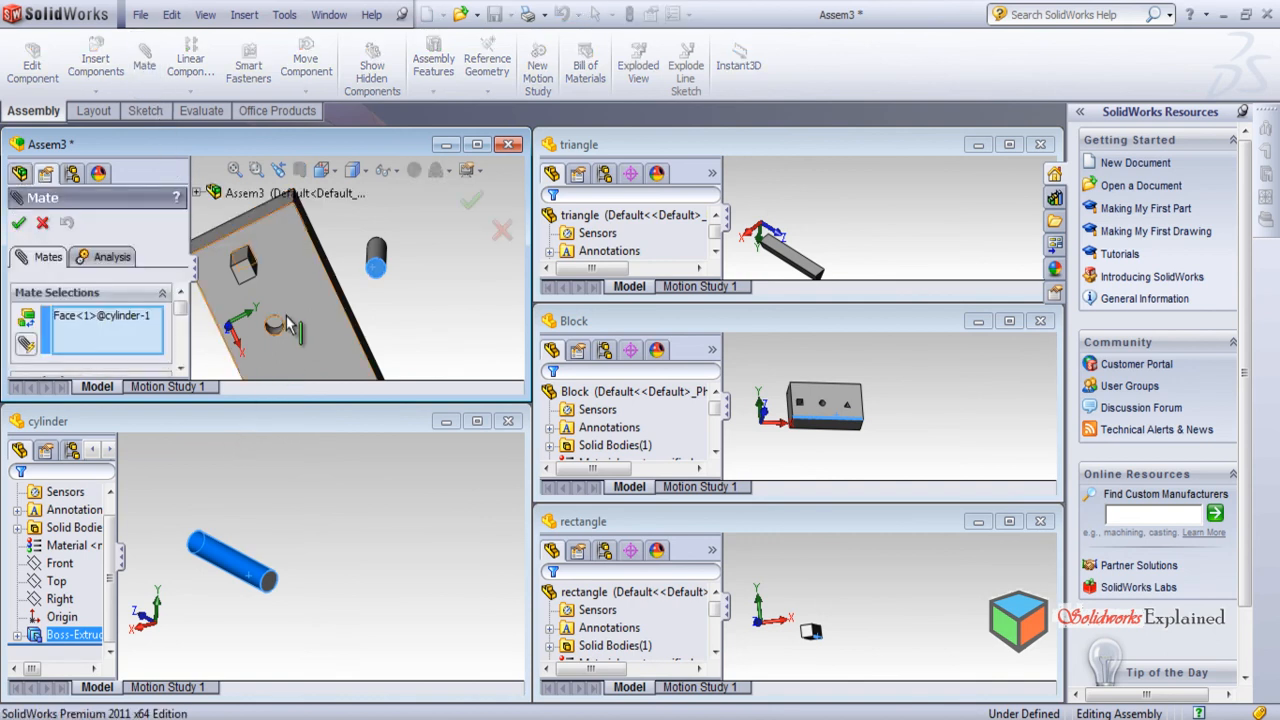
pyautogui.scroll(-3, 273, 330)
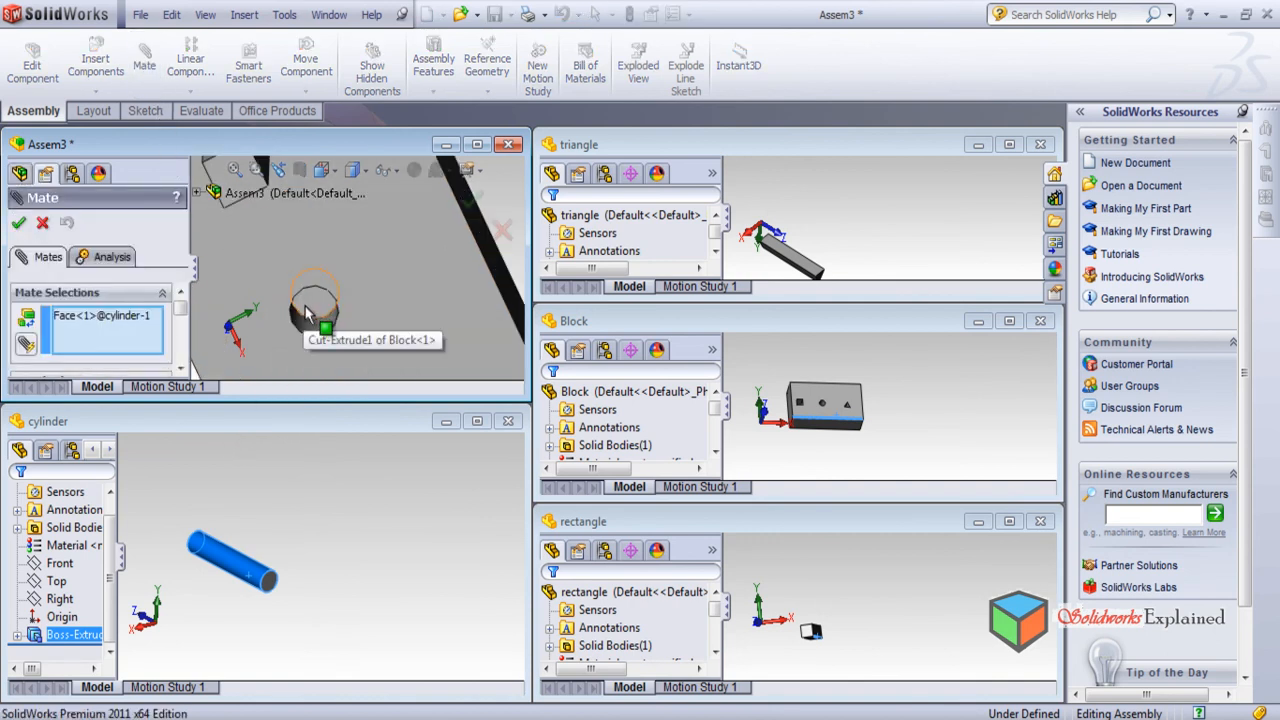
pyautogui.click(313, 318)
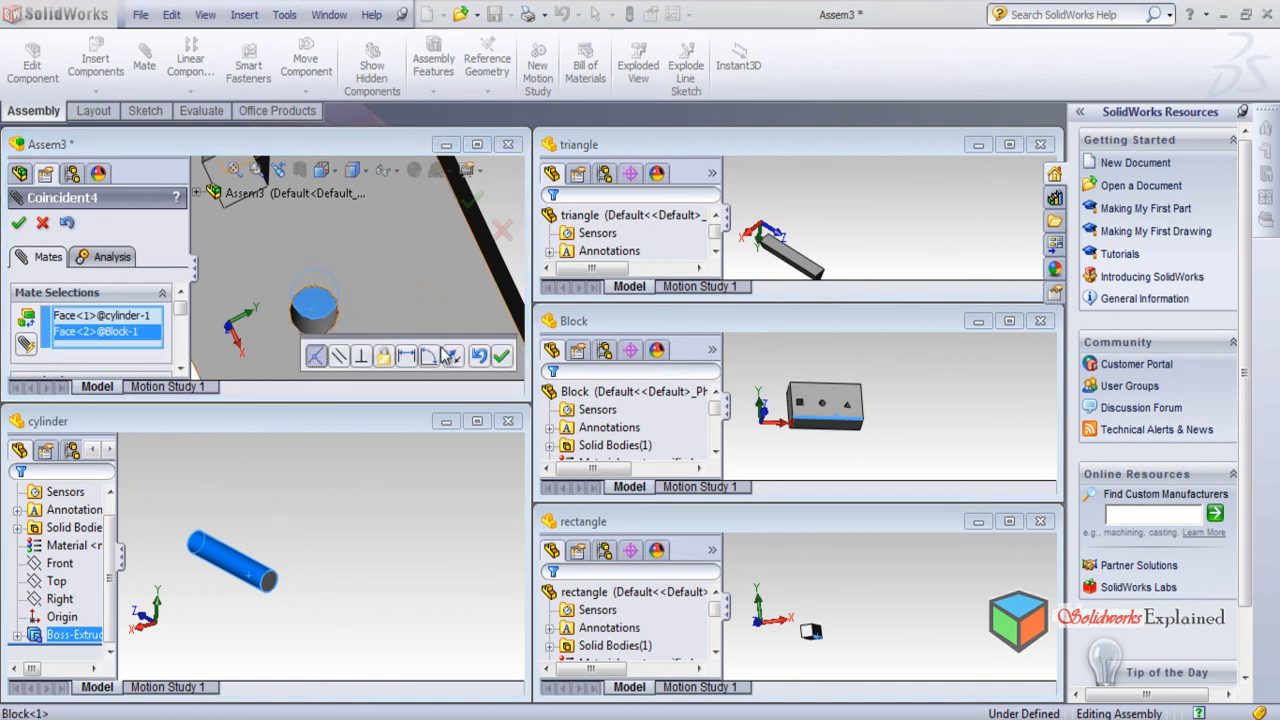
pyautogui.scroll(5, 420, 282)
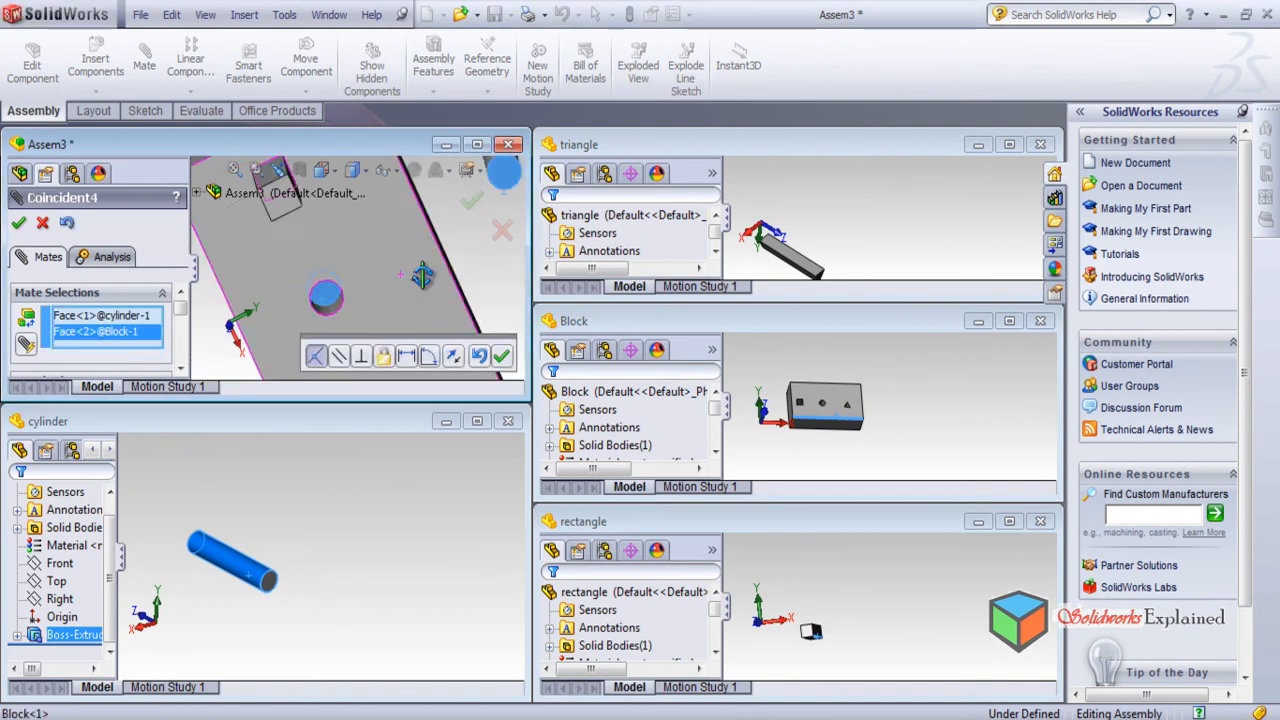
pyautogui.click(450, 362)
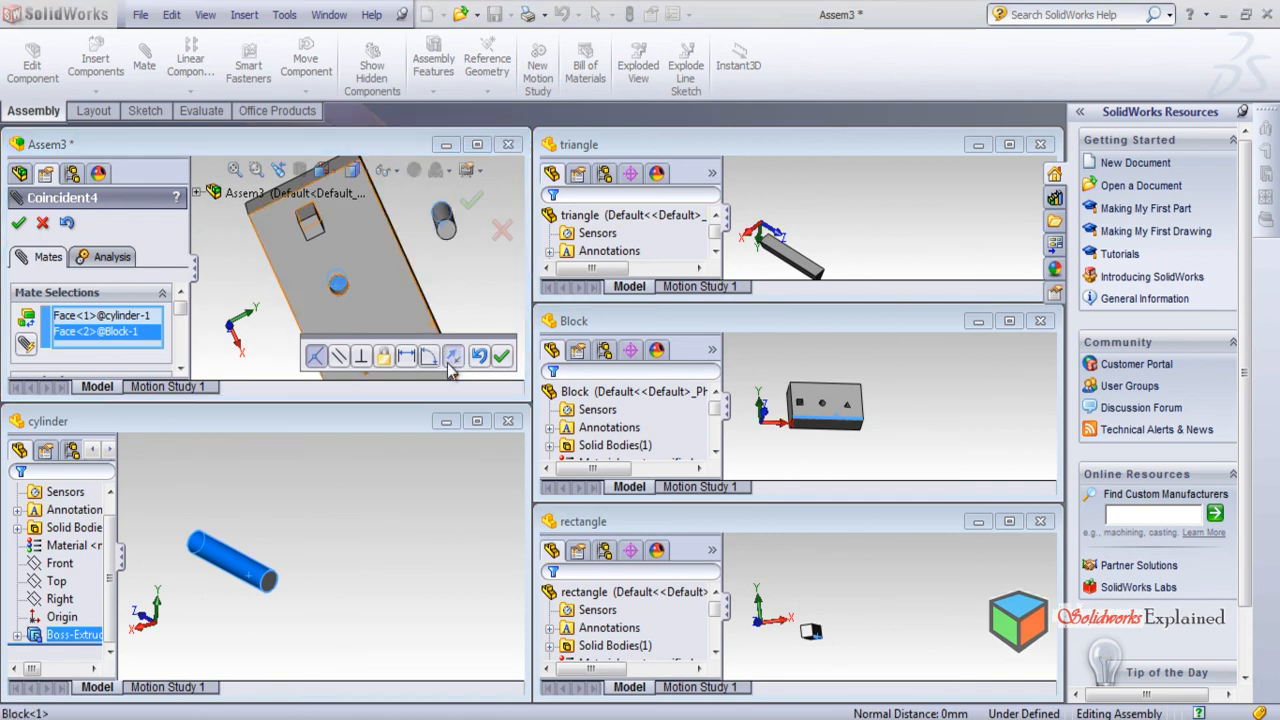
pyautogui.click(18, 222)
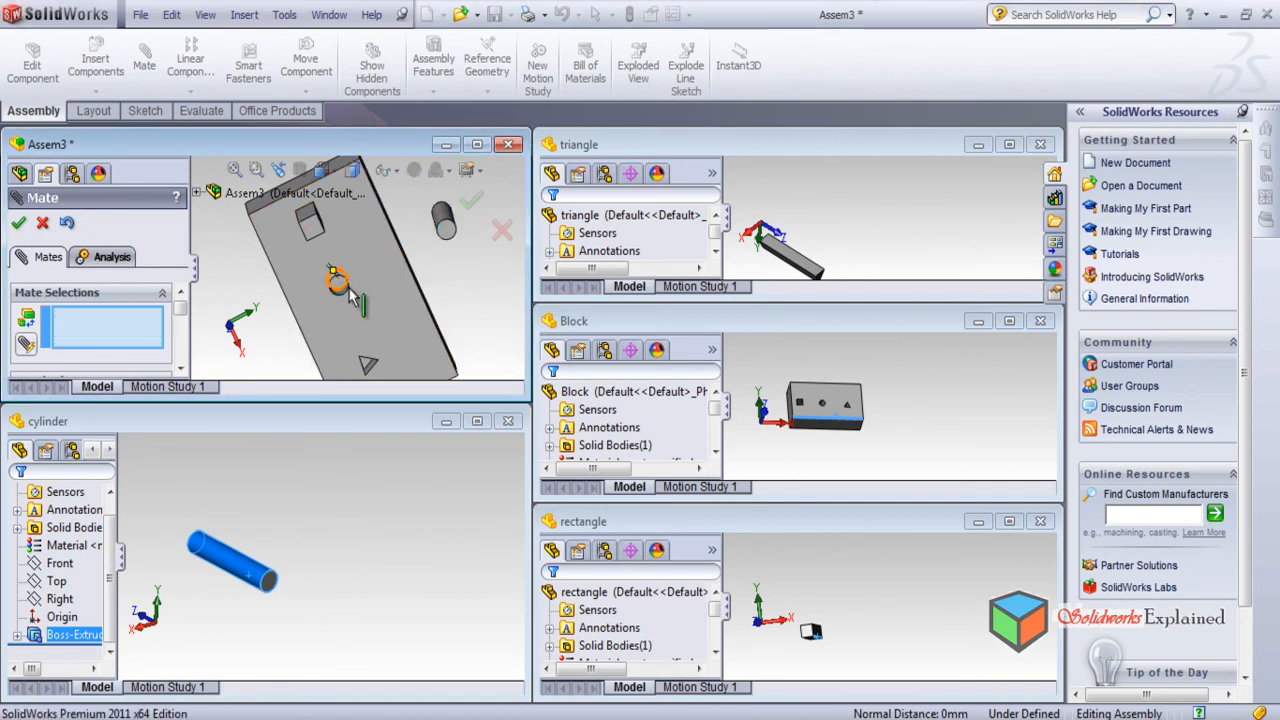
# Add a concentric mate between the cylinder's outer face and the round pocket's wall, and close the Mate command.
pyautogui.scroll(-3, 450, 219)
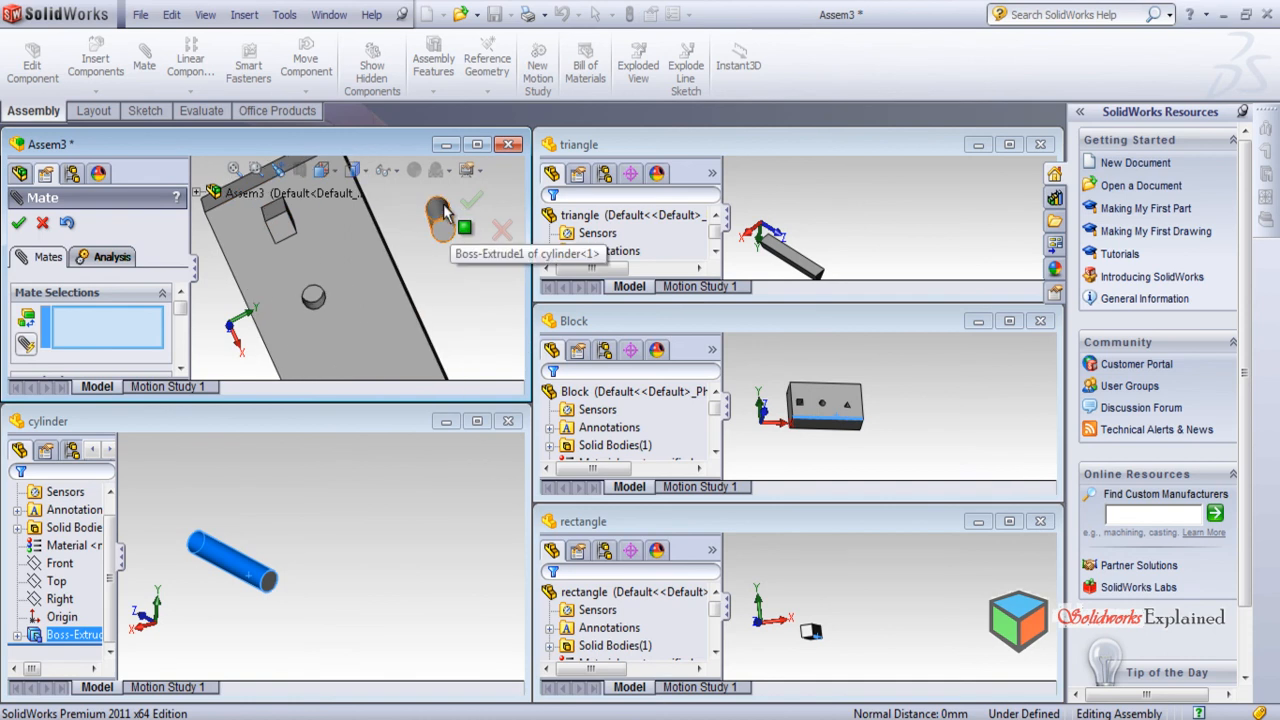
pyautogui.click(443, 206)
pyautogui.scroll(-3, 335, 295)
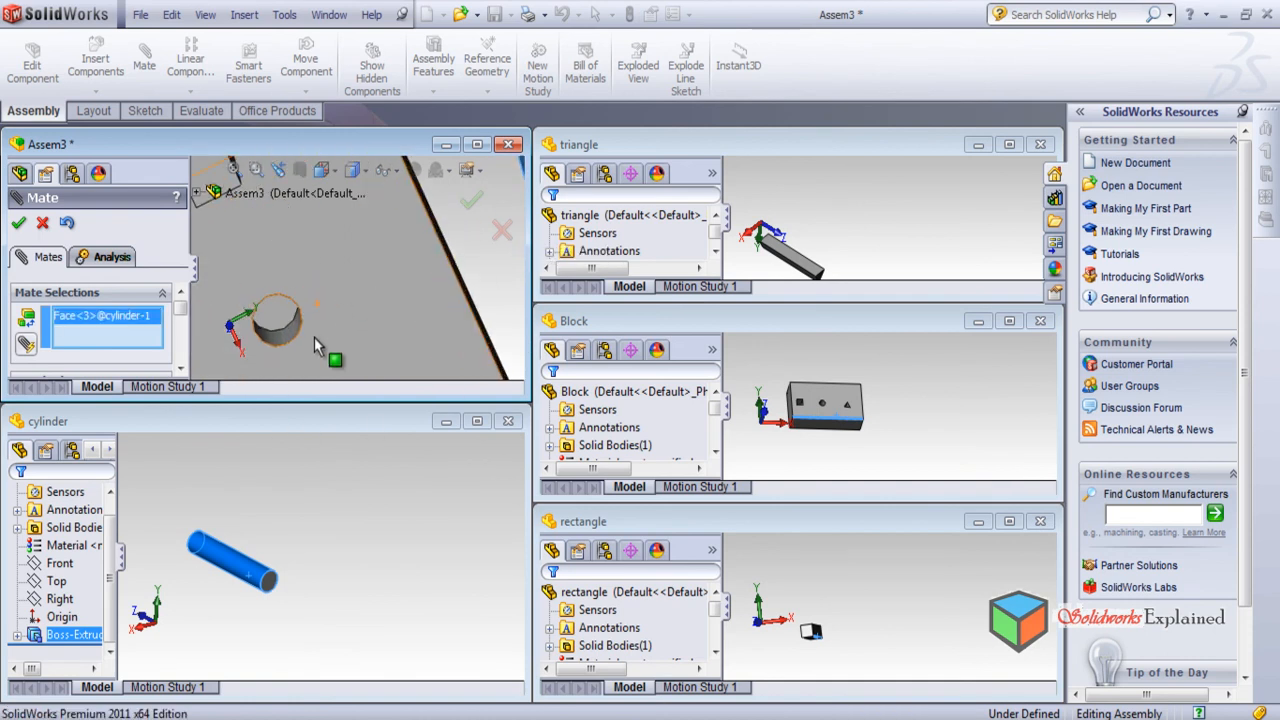
pyautogui.click(289, 334)
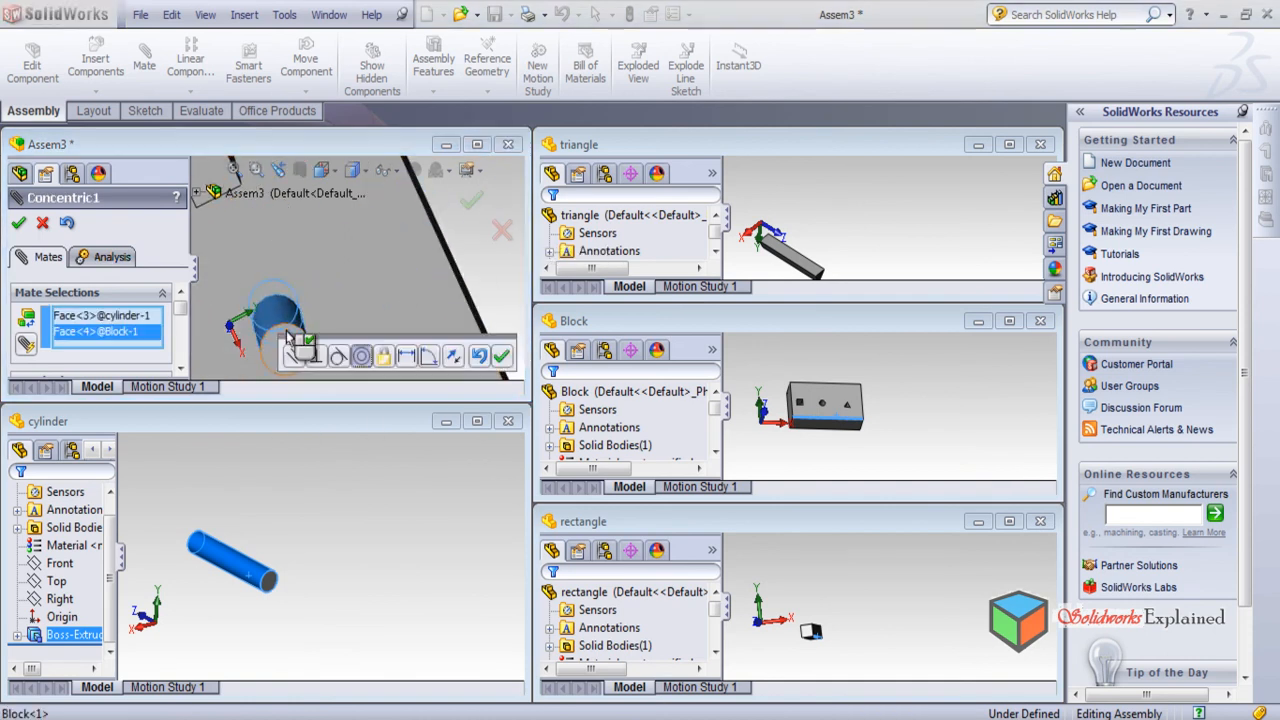
pyautogui.click(19, 224)
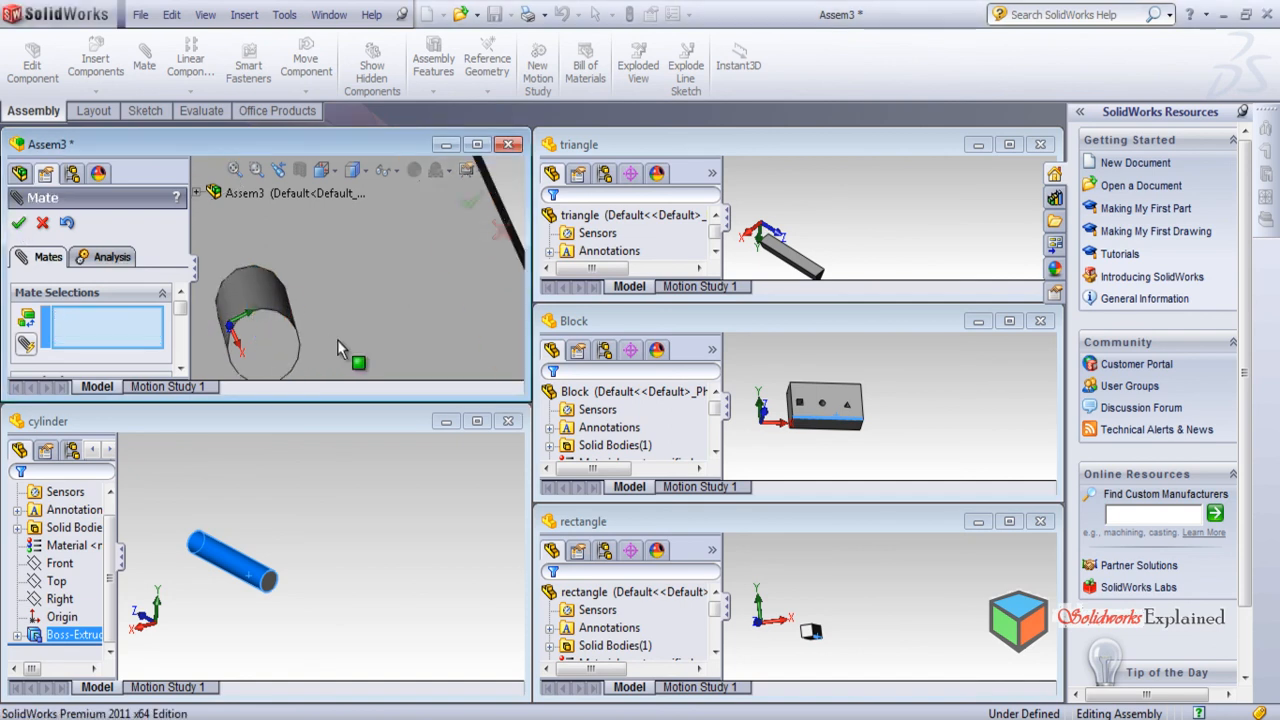
pyautogui.scroll(2, 338, 338)
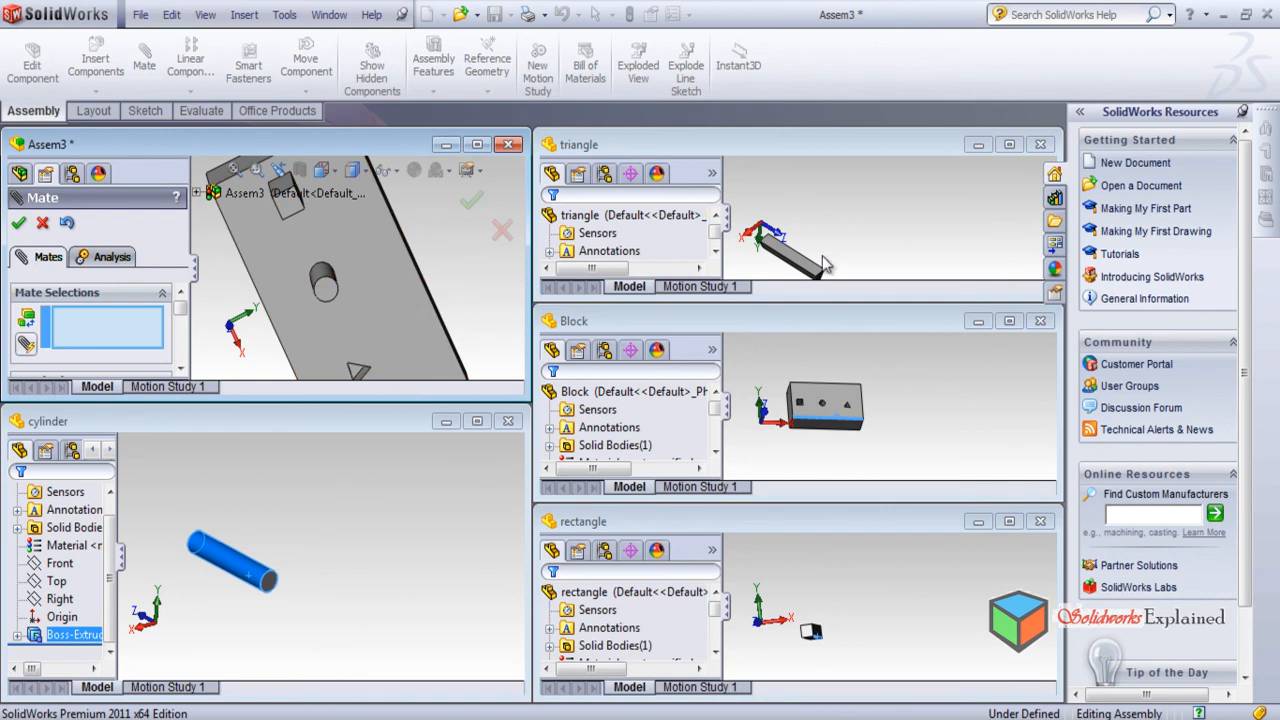
pyautogui.click(457, 548)
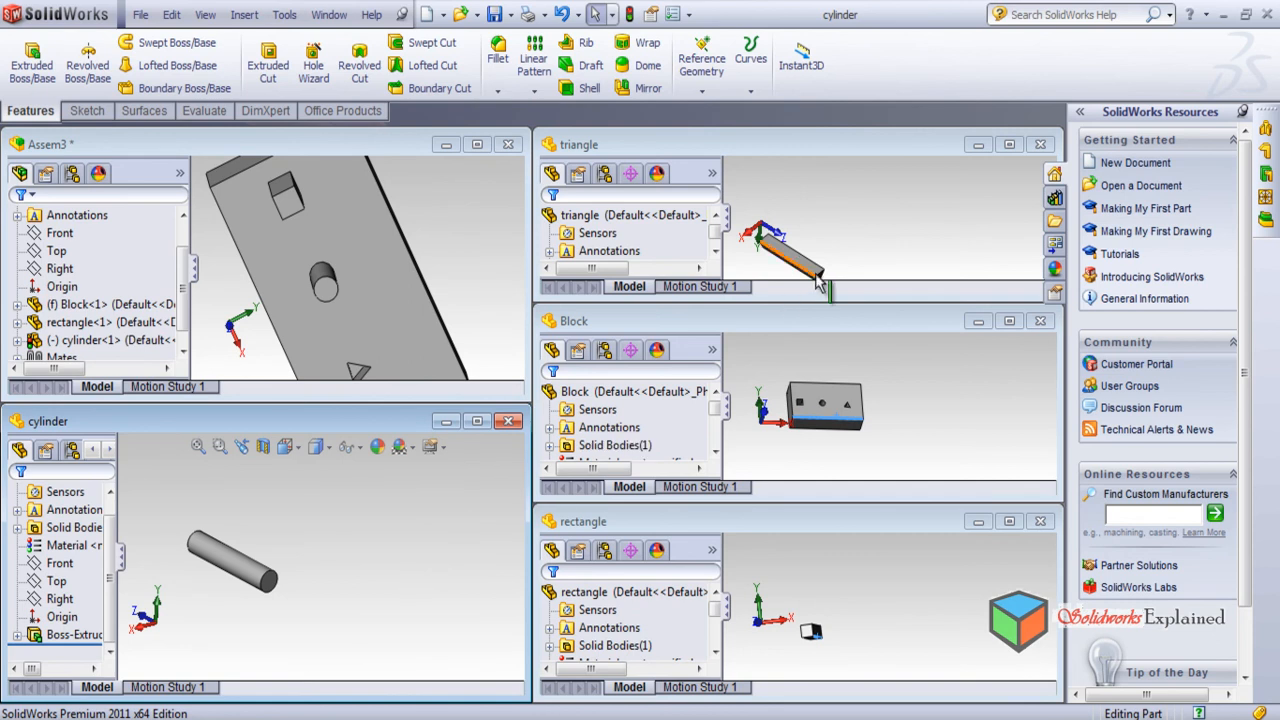
# Insert the triangle bar into the assembly and mate its end face coincident with the triangular pocket's floor, flipping the alignment.
pyautogui.moveTo(805, 258); pyautogui.dragTo(440, 276)
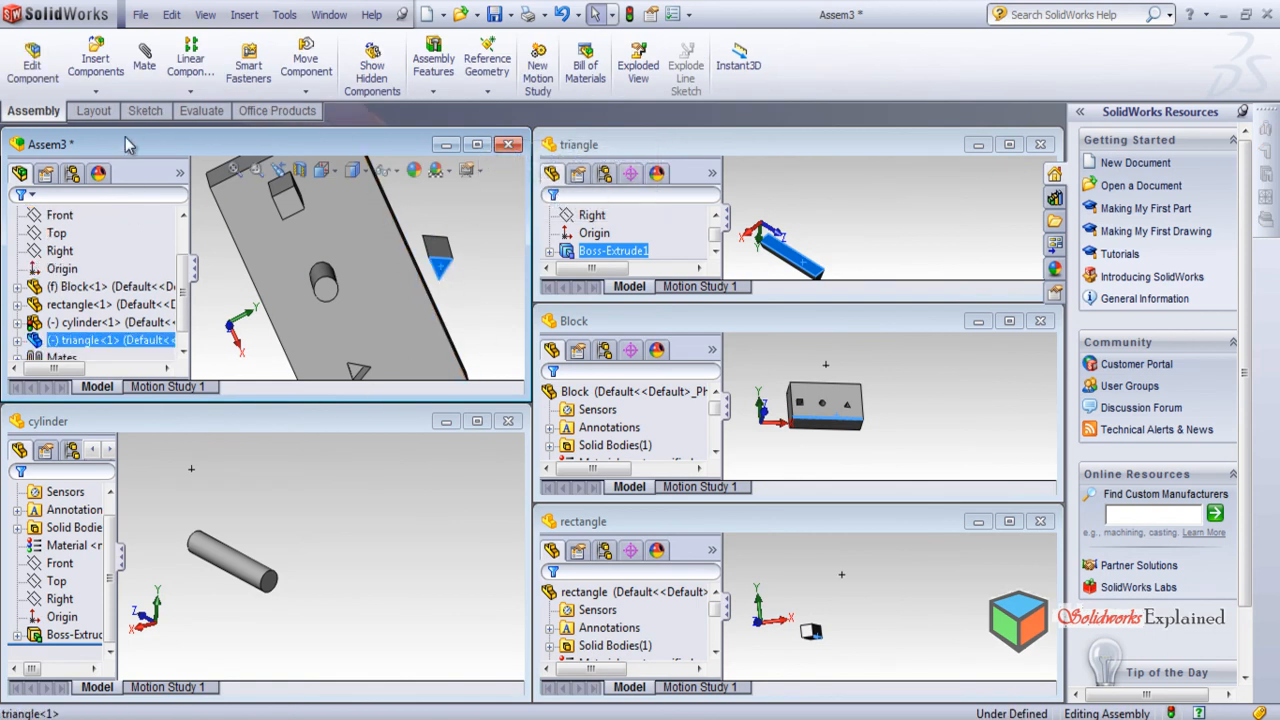
pyautogui.click(145, 60)
pyautogui.scroll(-4, 390, 368)
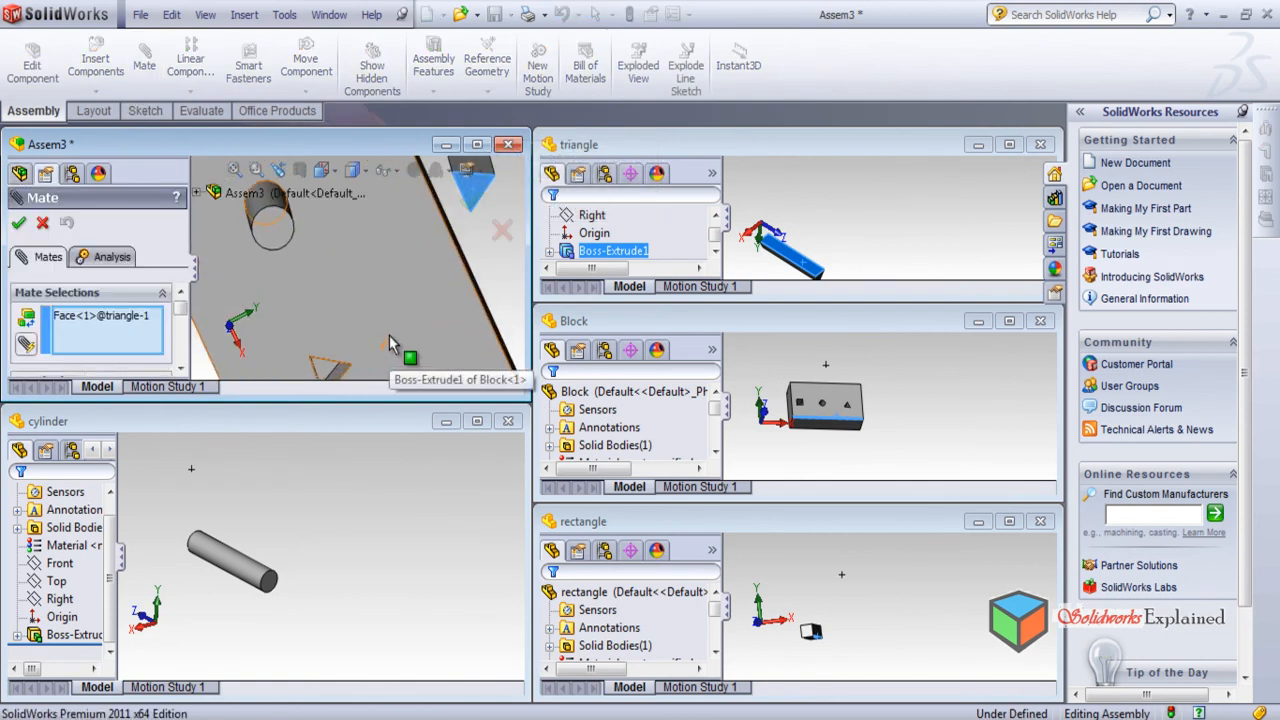
pyautogui.click(305, 375)
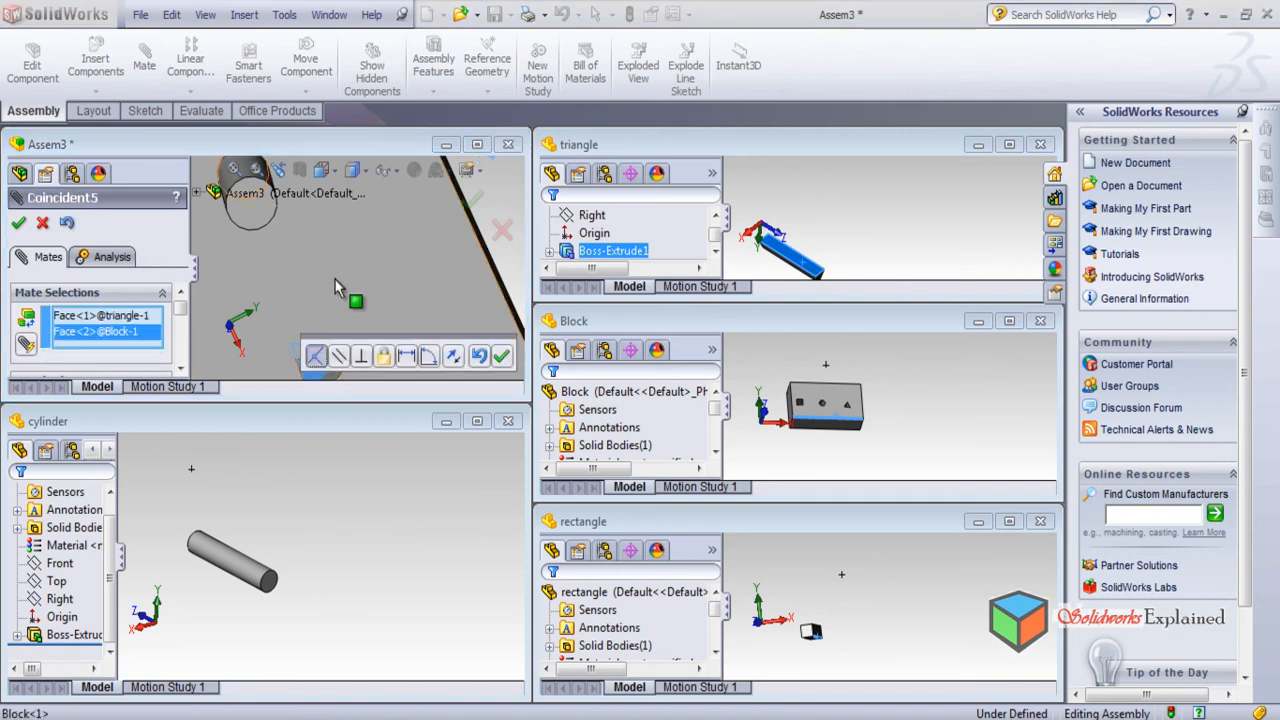
pyautogui.scroll(4, 330, 281)
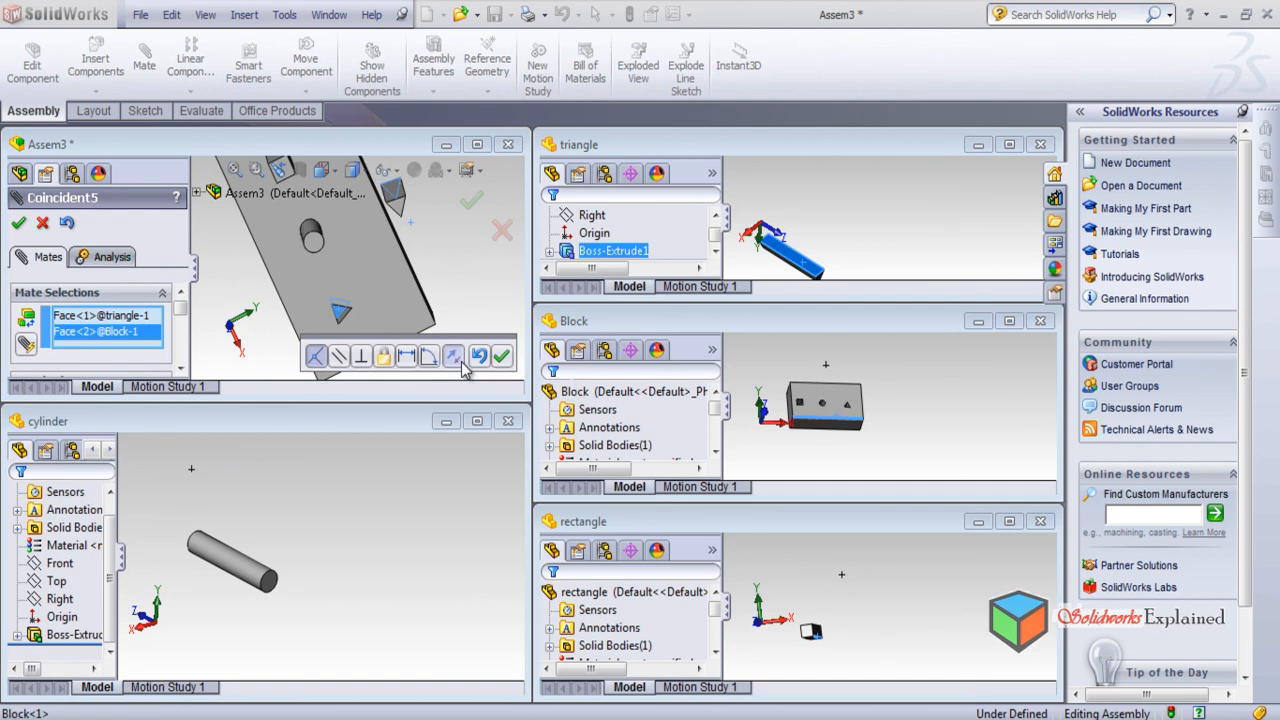
pyautogui.click(19, 224)
# Add a coincident mate between one long side face of the triangle bar and a wall of the triangular pocket.
pyautogui.moveTo(410, 252); pyautogui.dragTo(412, 200, button='middle')
pyautogui.click(410, 195)
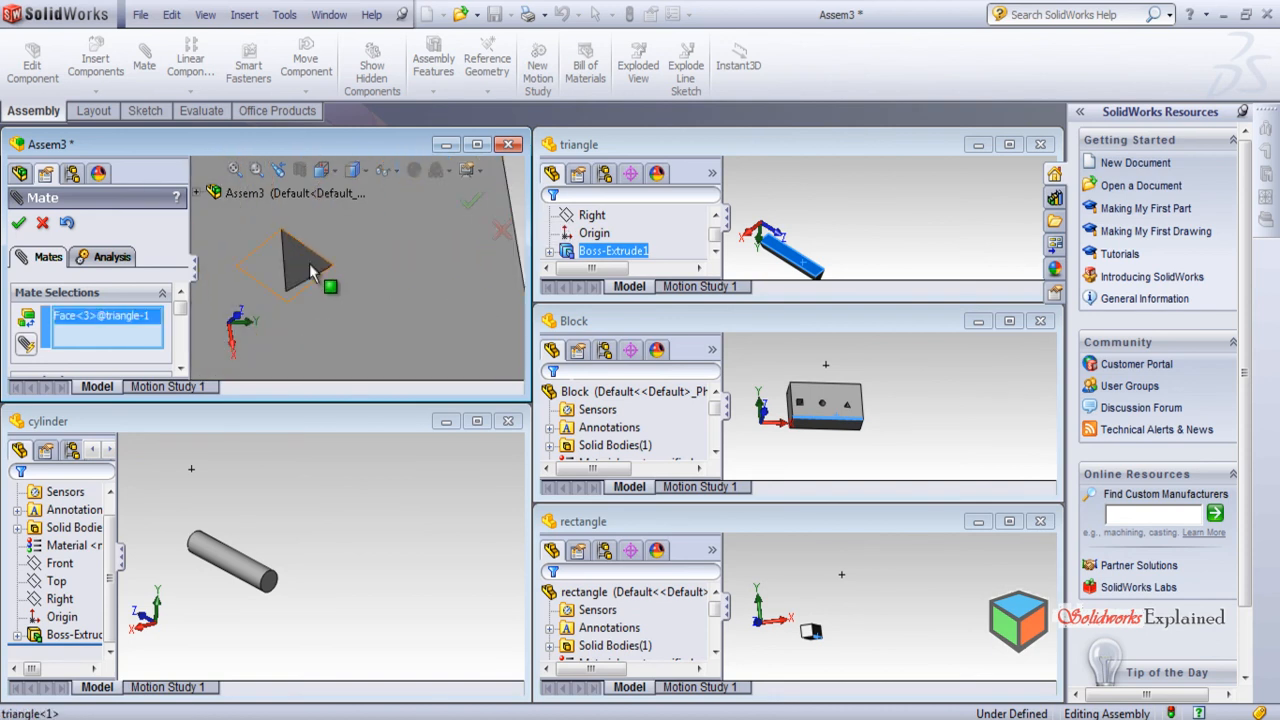
pyautogui.click(312, 285)
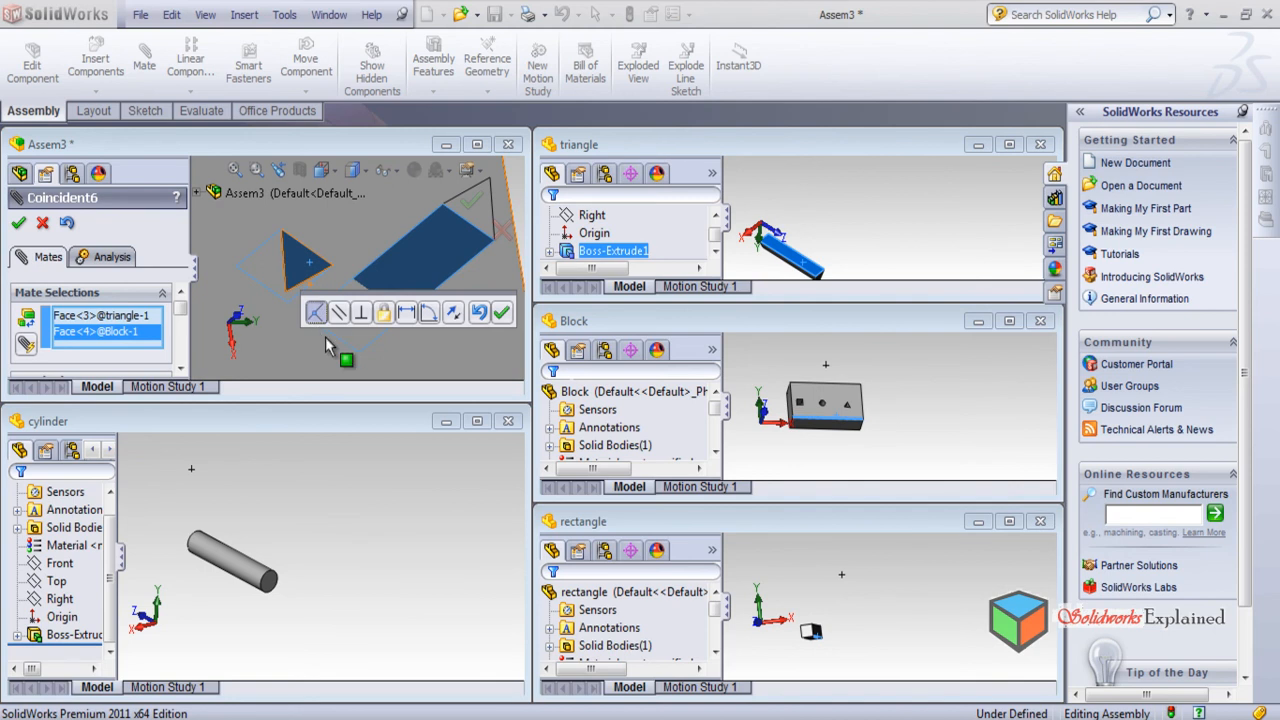
pyautogui.click(501, 312)
# Try to mate another side face of the triangle bar coincident with a second wall of the triangular pocket.
pyautogui.moveTo(445, 345); pyautogui.dragTo(341, 295, button='middle')
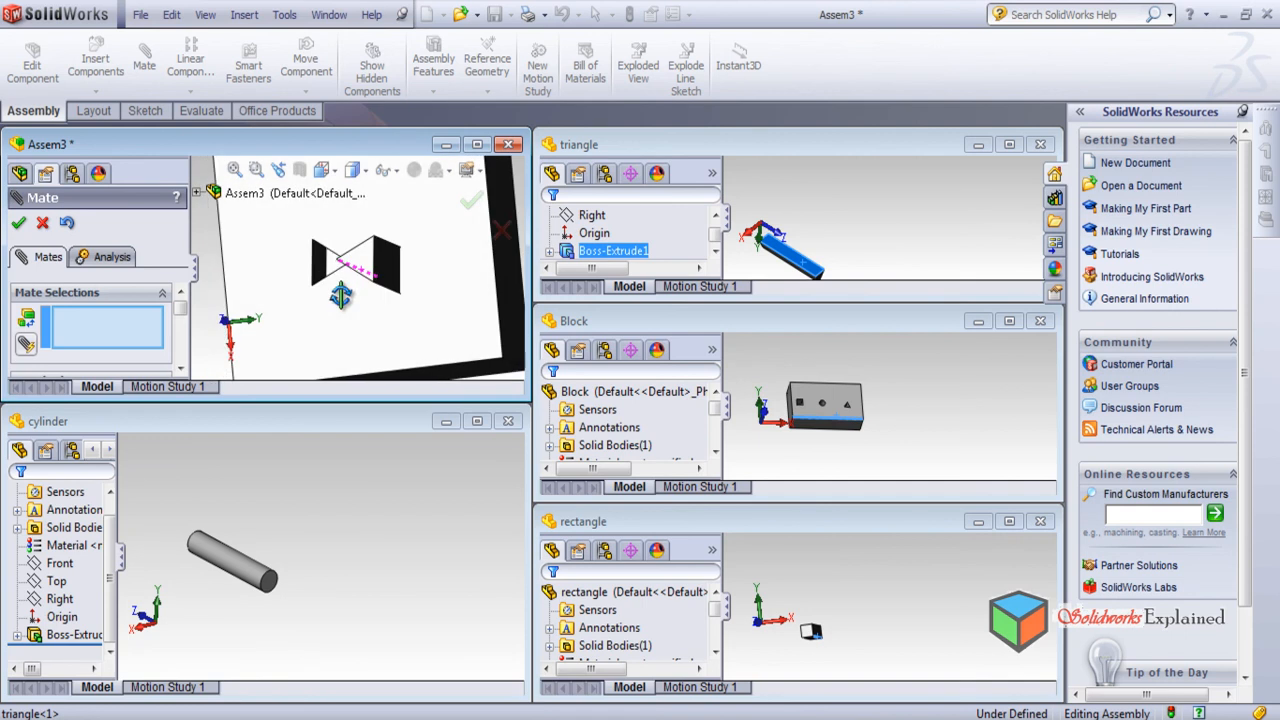
pyautogui.click(383, 270)
pyautogui.moveTo(305, 350); pyautogui.dragTo(322, 382, button='middle')
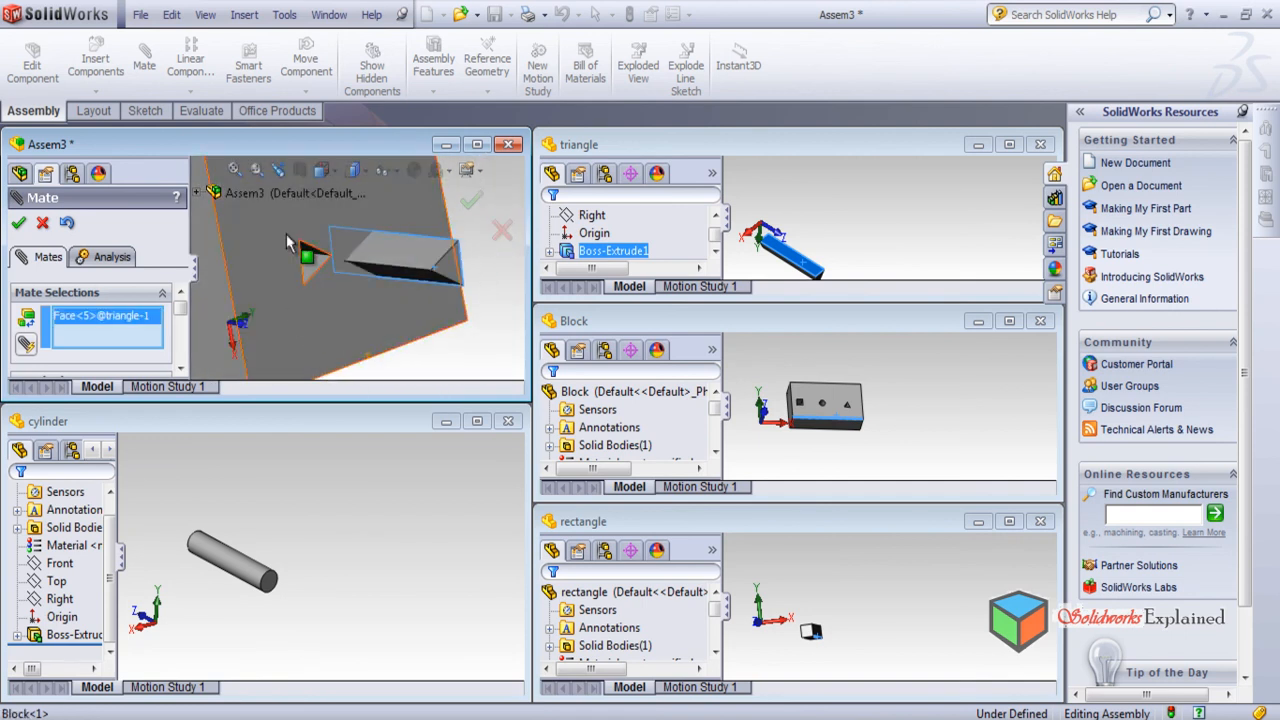
pyautogui.click(308, 283)
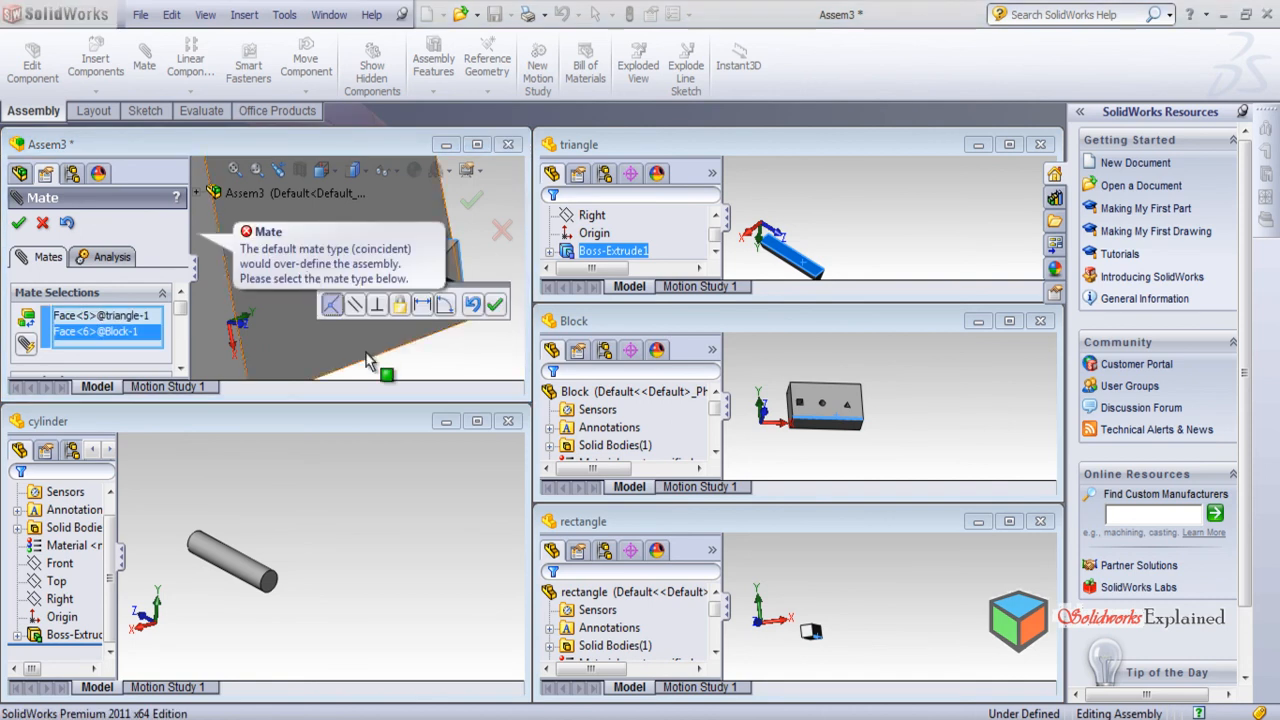
pyautogui.click(499, 228)
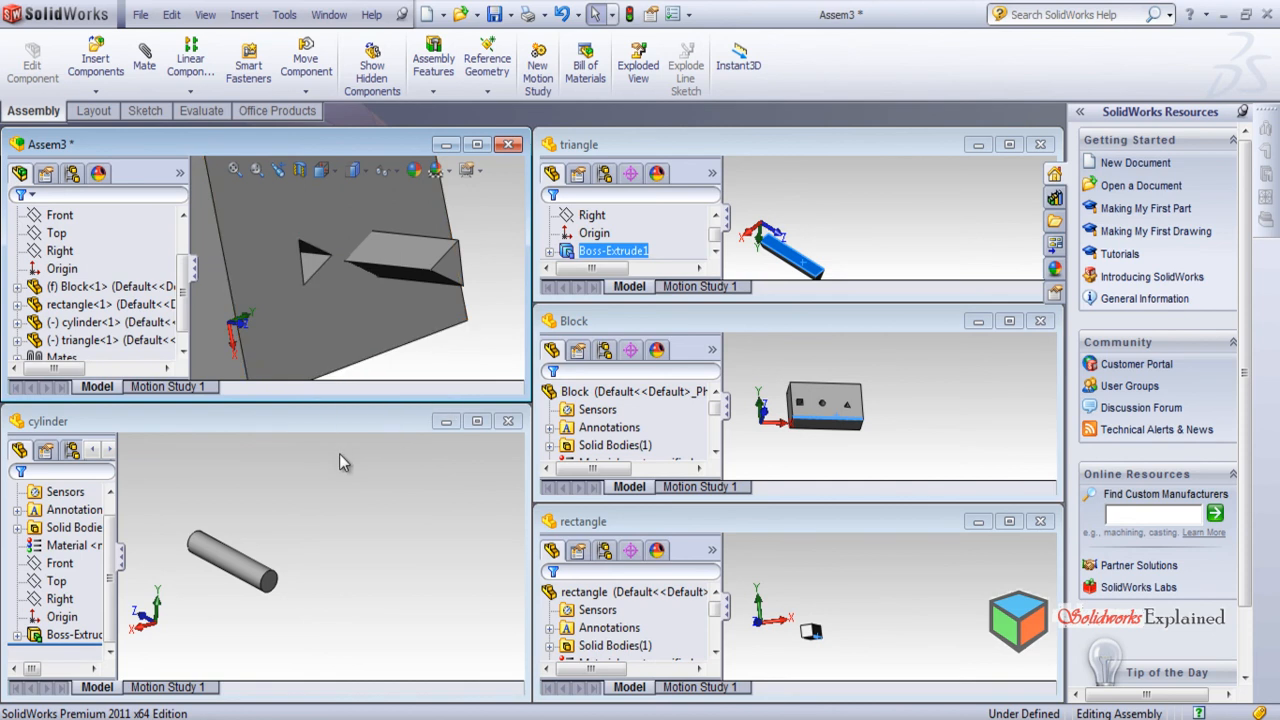
# Test the triangle bar's remaining freedom by moving it across the block's pocketed face.
pyautogui.scroll(2, 339, 300)
pyautogui.moveTo(339, 300); pyautogui.dragTo(332, 271, button='middle')
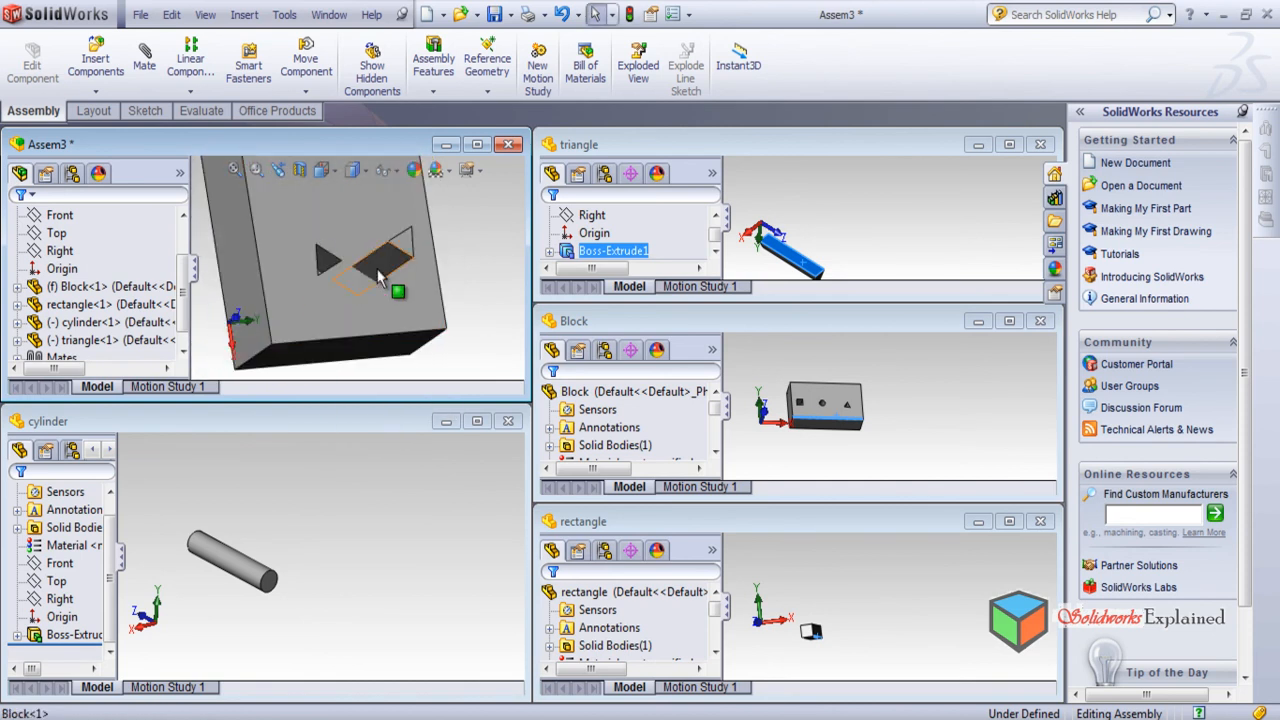
pyautogui.moveTo(380, 278); pyautogui.dragTo(320, 345)
pyautogui.moveTo(372, 268)
pyautogui.mouseDown()
pyautogui.moveTo(340, 268)
pyautogui.moveTo(375, 278)
pyautogui.mouseUp()
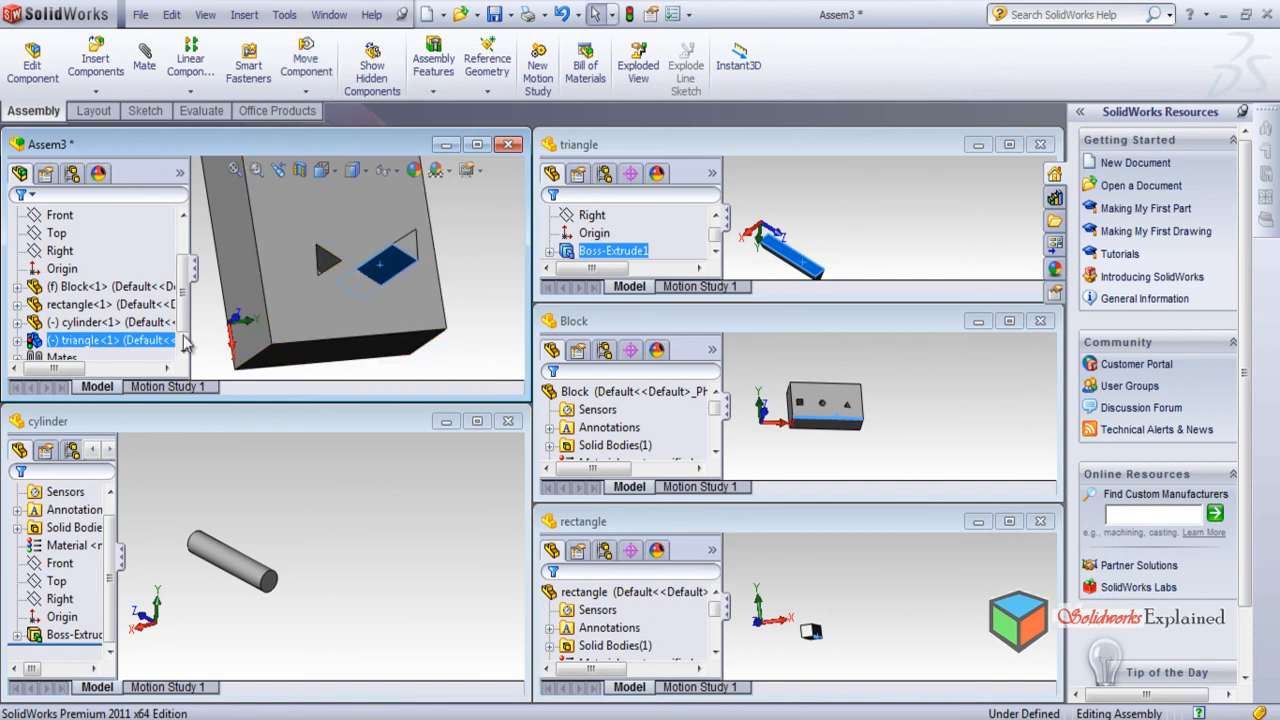
# Select the block together with the triangle bar, reposition the bar close to the triangular pocket, and clear the selection.
pyautogui.keyDown('ctrl'); pyautogui.click(100, 286); pyautogui.keyUp('ctrl')
pyautogui.moveTo(184, 306); pyautogui.dragTo(191, 332)
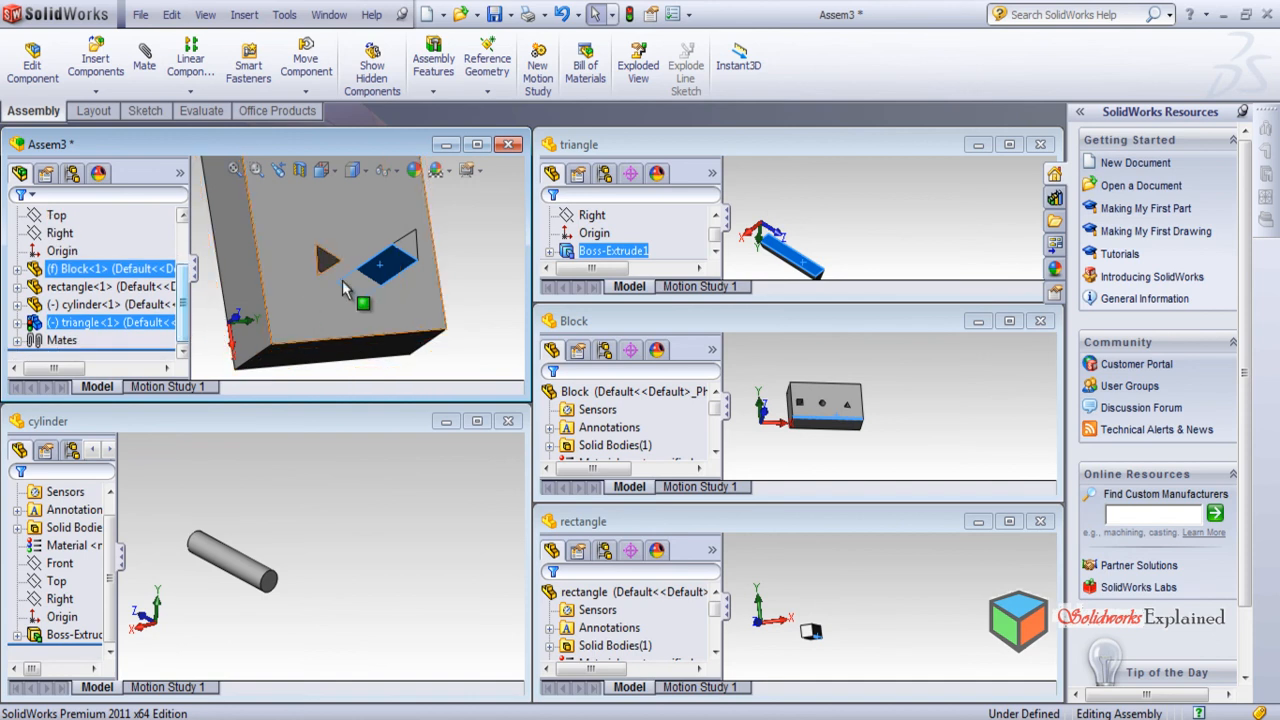
pyautogui.moveTo(380, 328)
pyautogui.mouseDown(button='middle')
pyautogui.moveTo(360, 320)
pyautogui.moveTo(382, 322)
pyautogui.mouseUp(button='middle')
pyautogui.moveTo(384, 257); pyautogui.dragTo(361, 305)
pyautogui.press('Escape')
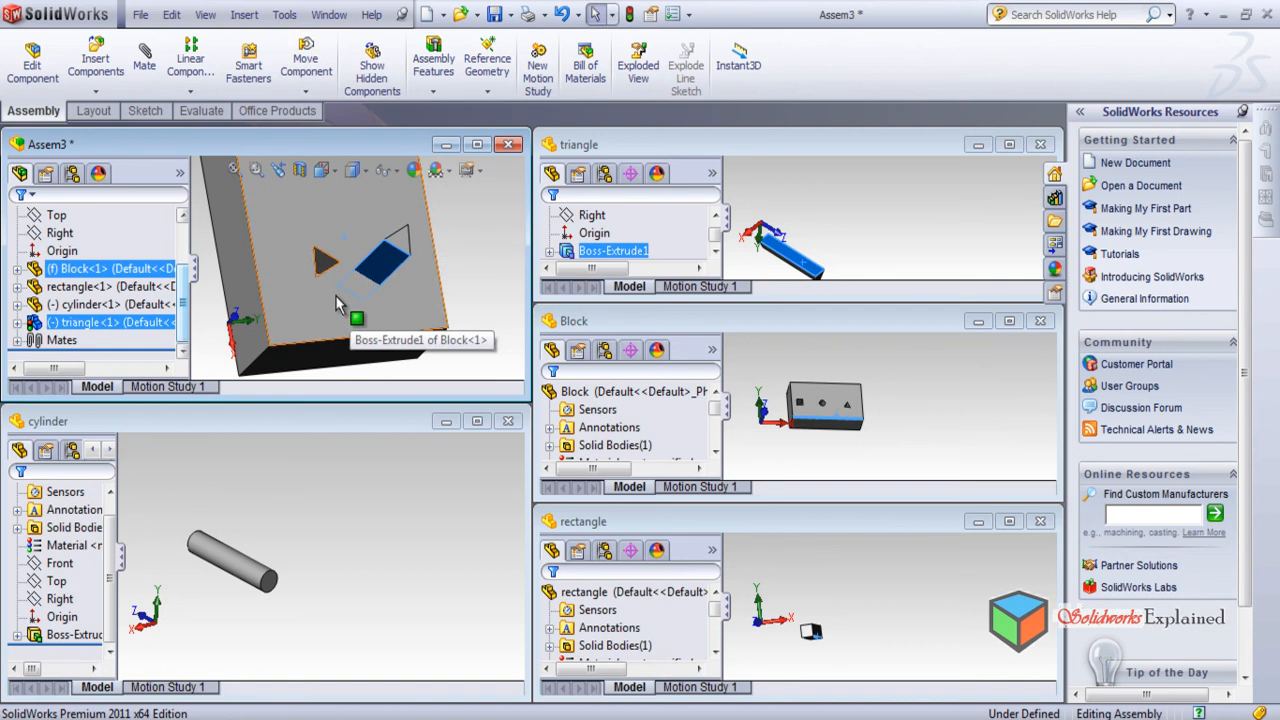
pyautogui.hotkey('ctrl', 'z')
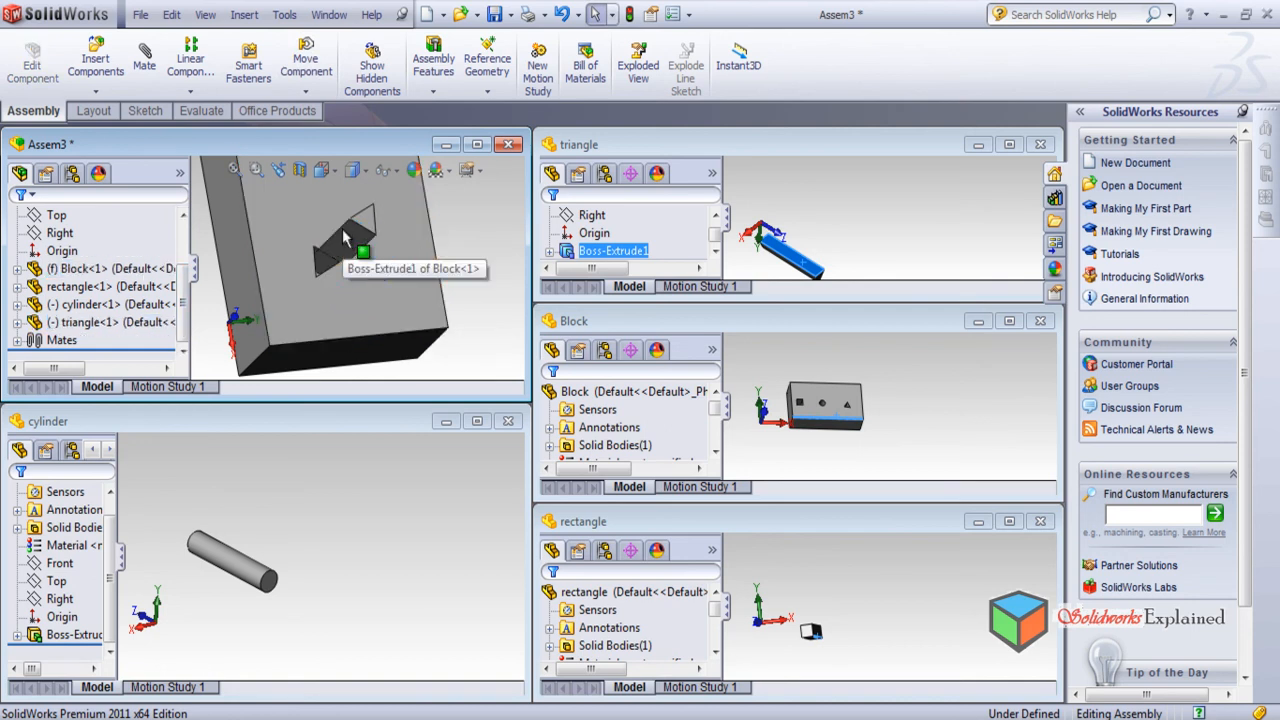
# Move the triangle bar clear of the triangular pocket so it sits beside the opening, undoing the first repositioning.
pyautogui.moveTo(360, 266); pyautogui.dragTo(307, 290)
pyautogui.moveTo(372, 243); pyautogui.dragTo(392, 253)
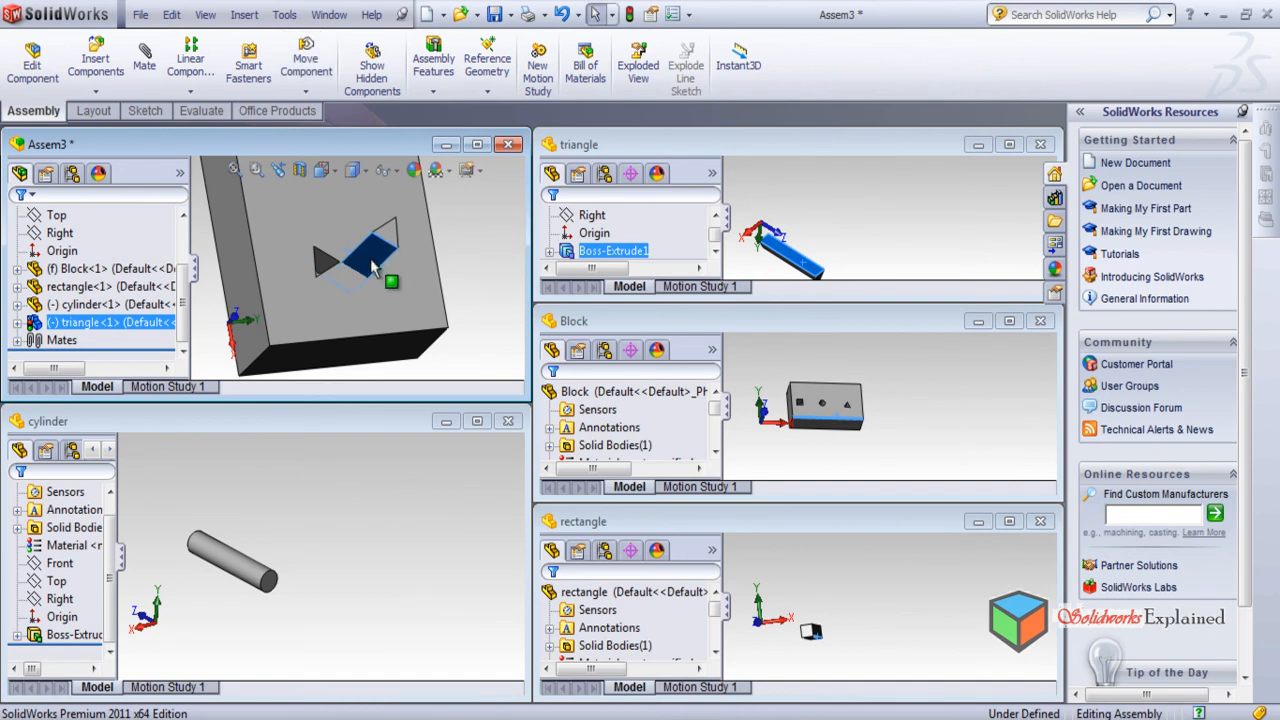
pyautogui.hotkey('ctrl', 'z')
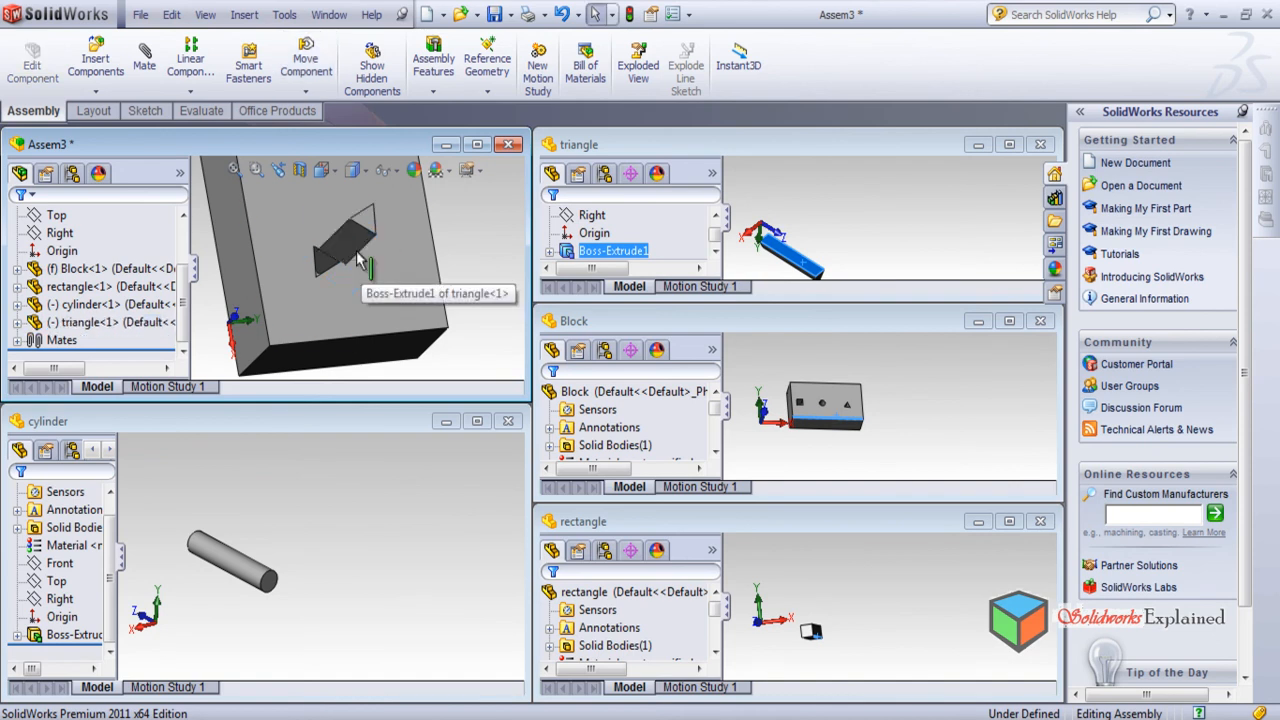
pyautogui.moveTo(355, 251); pyautogui.dragTo(356, 278)
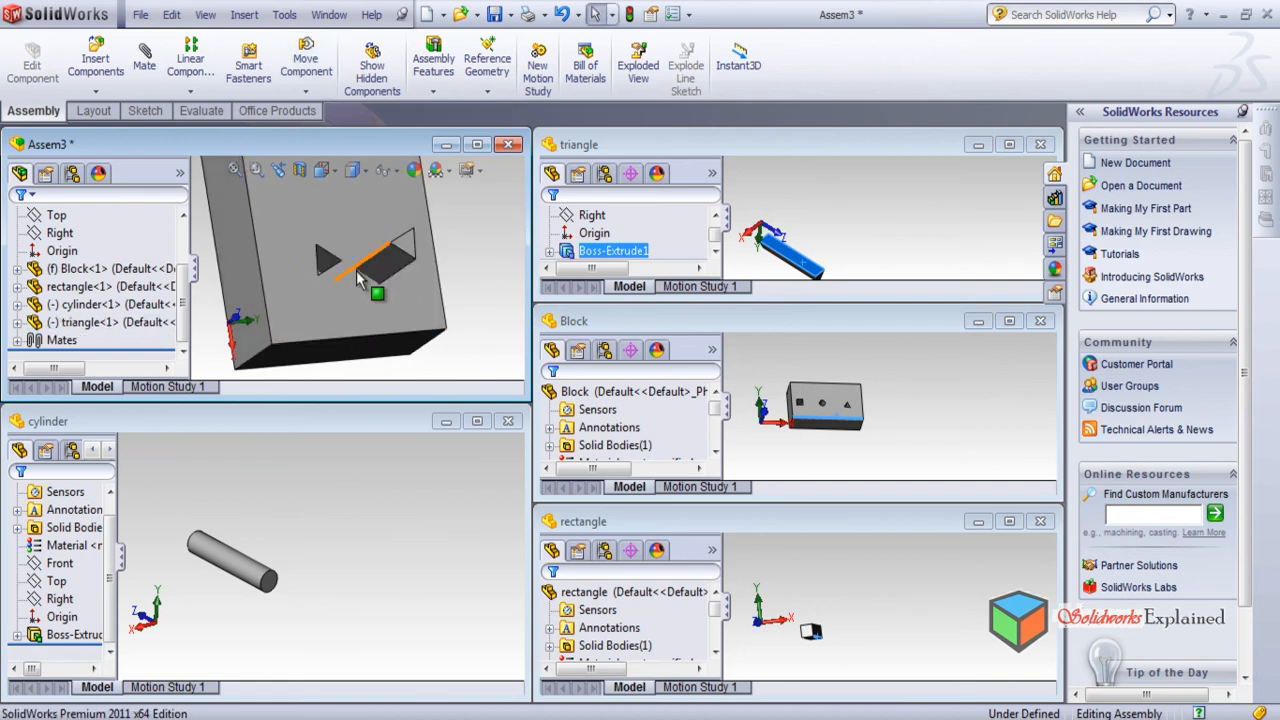
# Open the Coincident6 mate between the block and triangle bar for editing and remove the triangle bar's face from its selections.
pyautogui.click(16, 340)
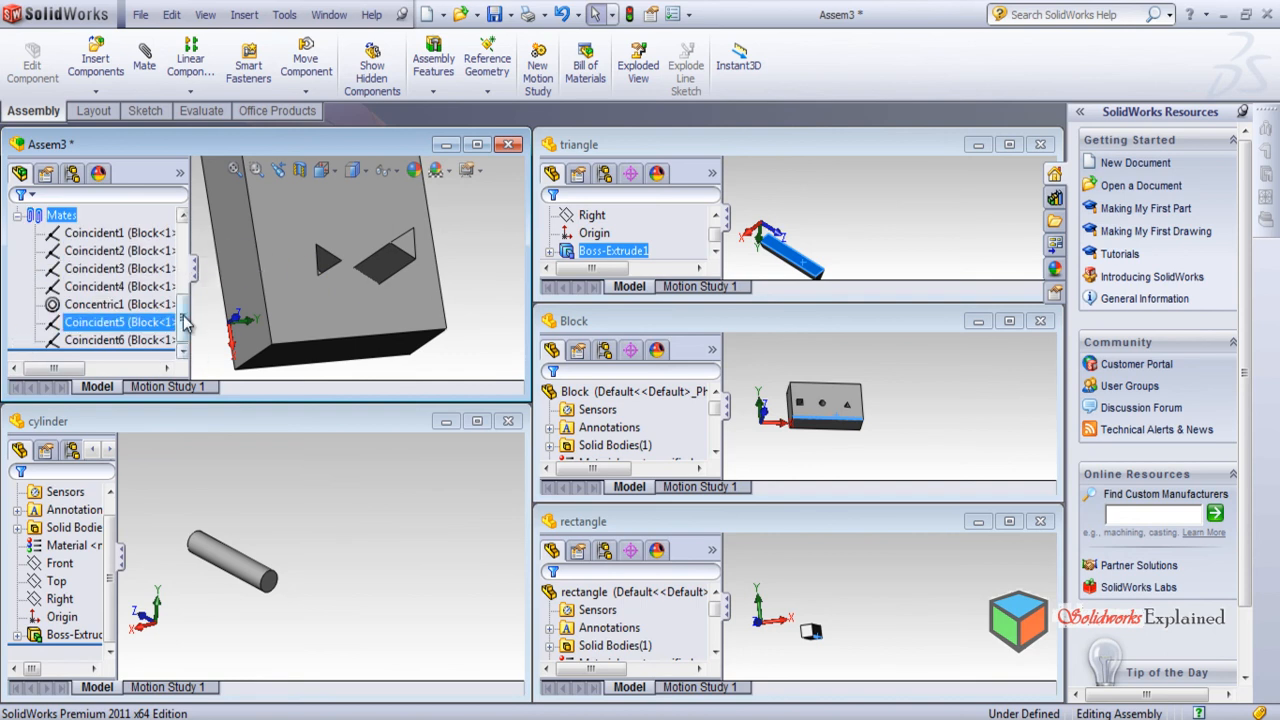
pyautogui.click(152, 323)
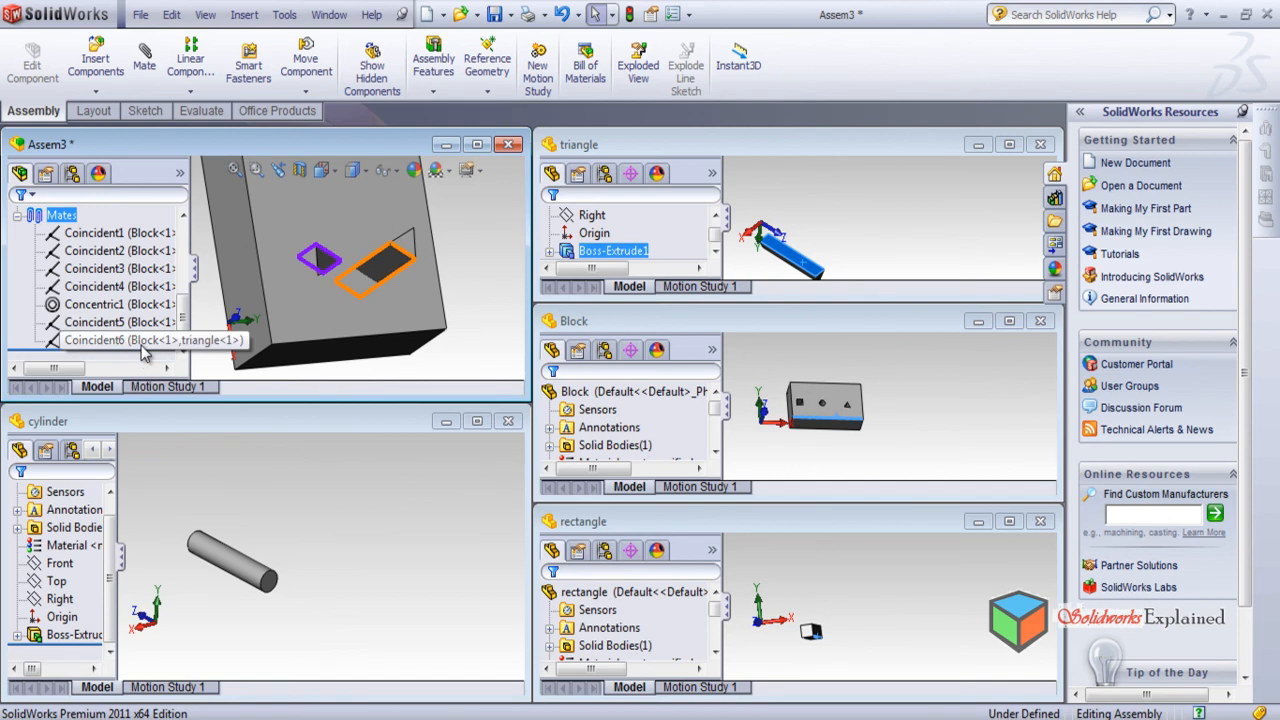
pyautogui.click(142, 344)
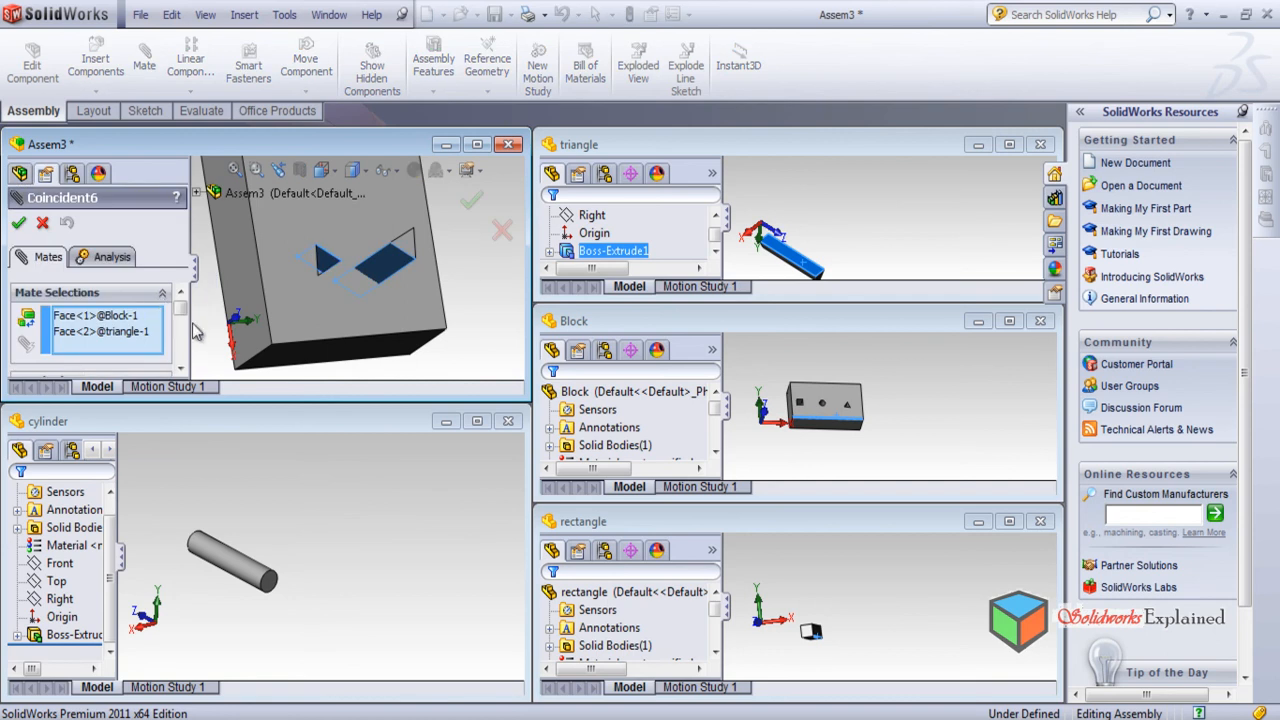
pyautogui.click(133, 336)
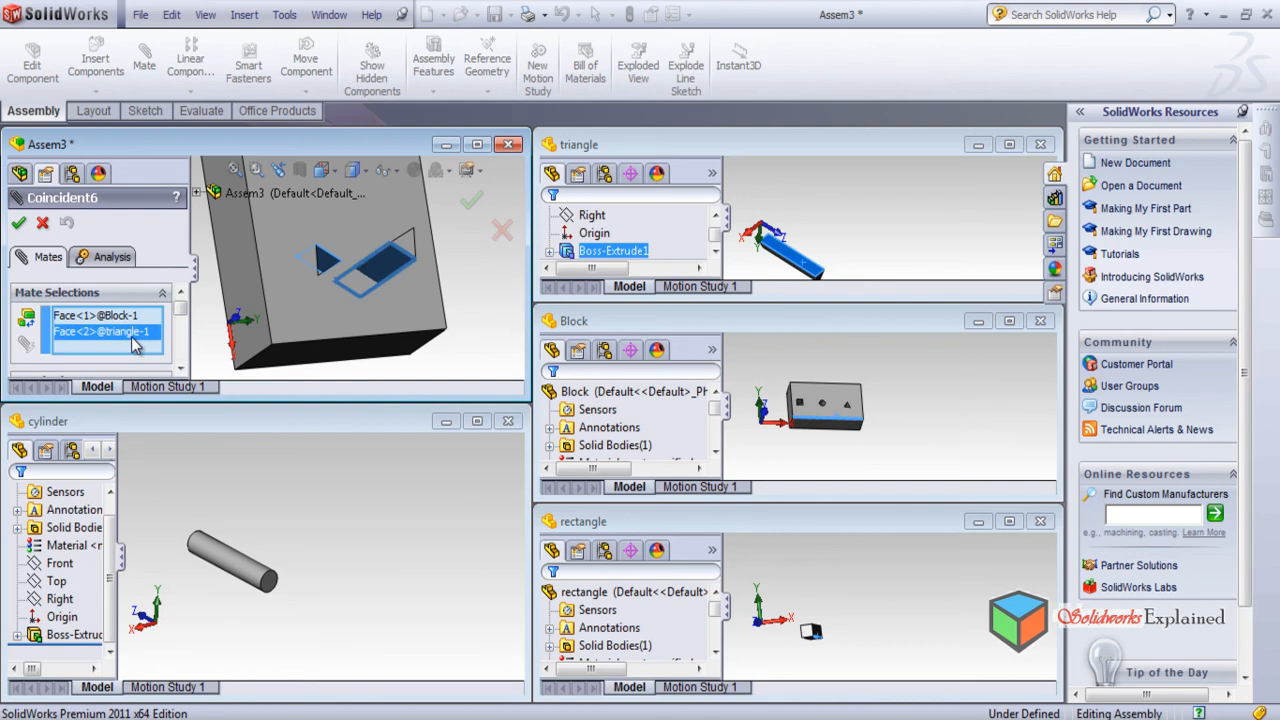
pyautogui.press('Delete')
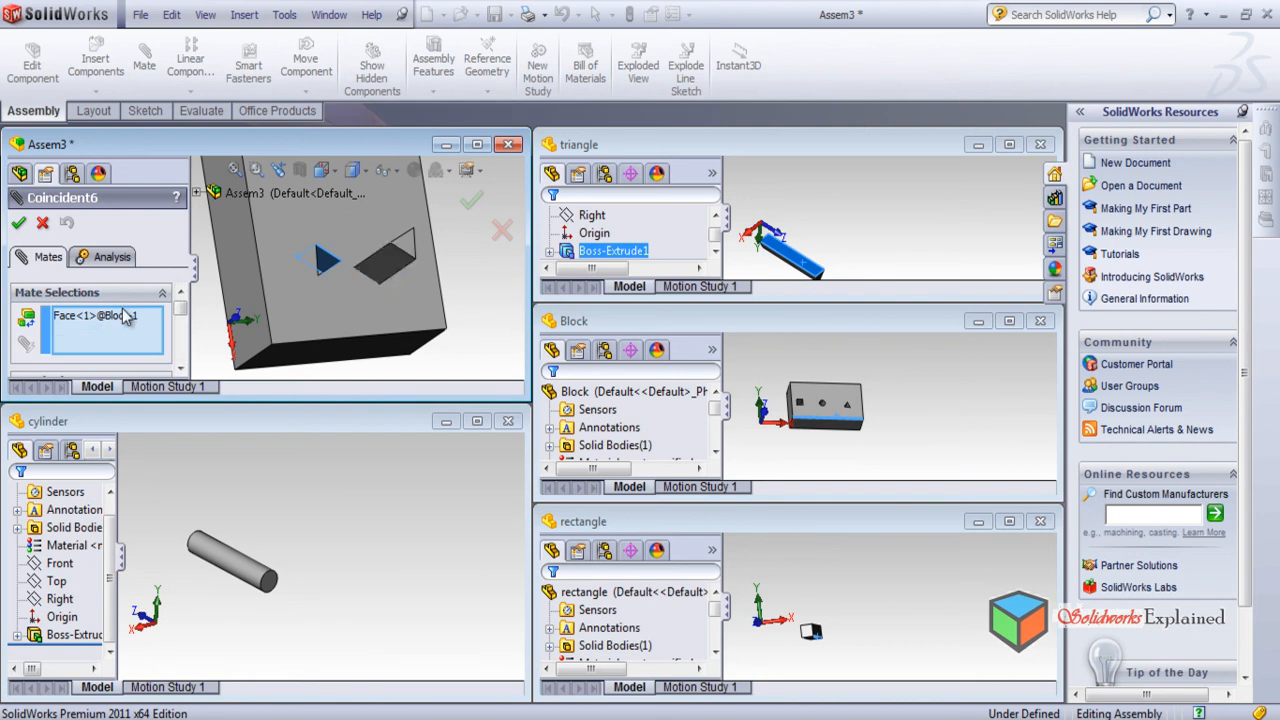
pyautogui.moveTo(359, 292)
pyautogui.mouseDown(button='middle')
pyautogui.moveTo(372, 362)
pyautogui.moveTo(362, 272)
pyautogui.mouseUp(button='middle')
pyautogui.click(362, 272)
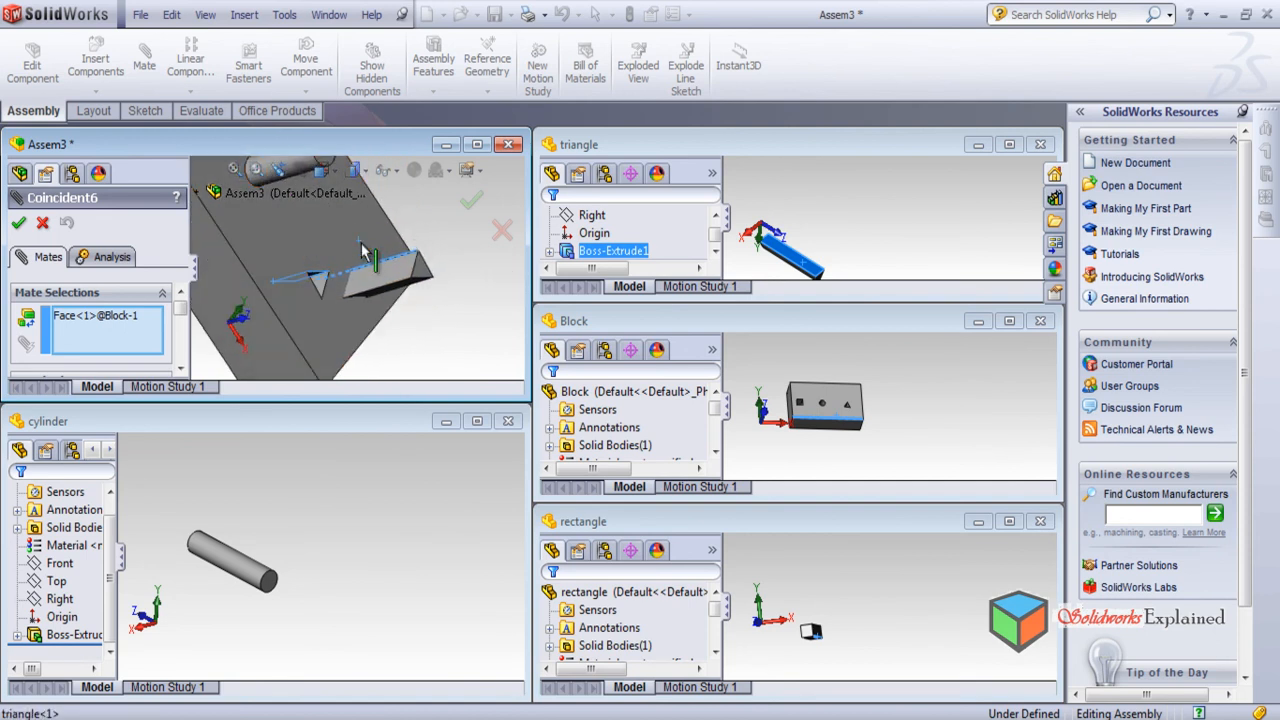
pyautogui.moveTo(244, 328); pyautogui.dragTo(255, 288, button='middle')
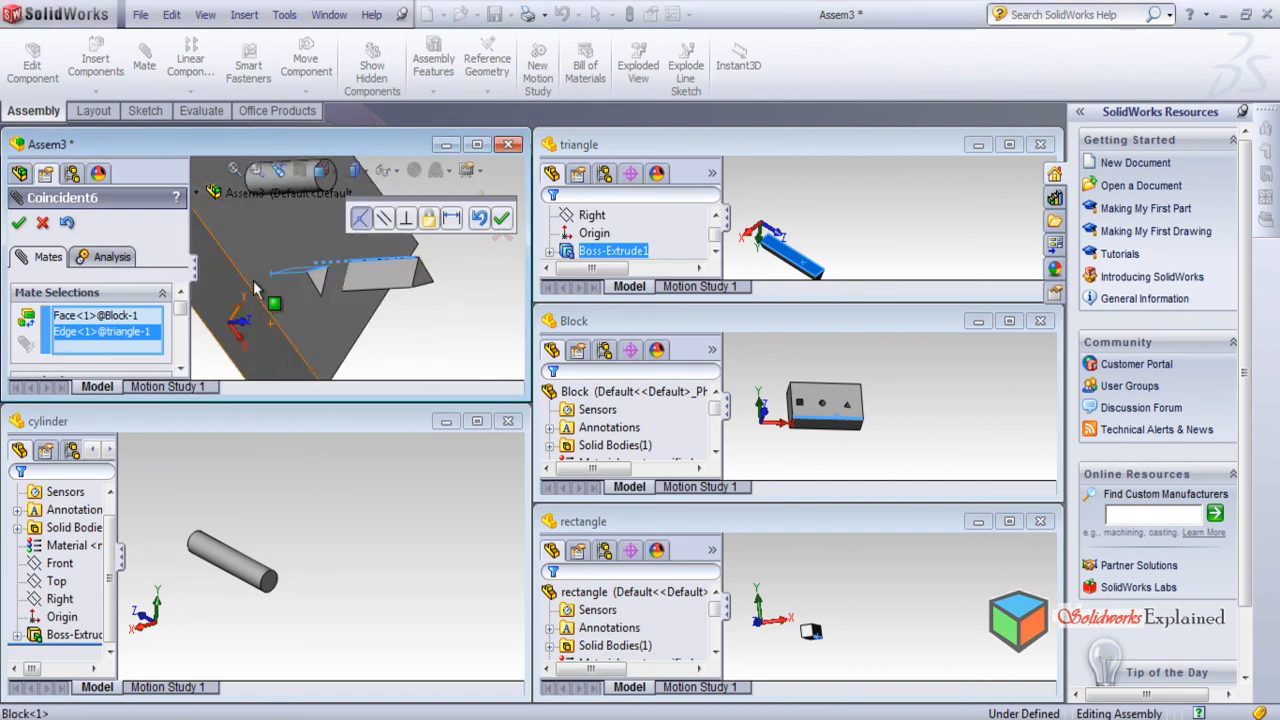
pyautogui.click(362, 284)
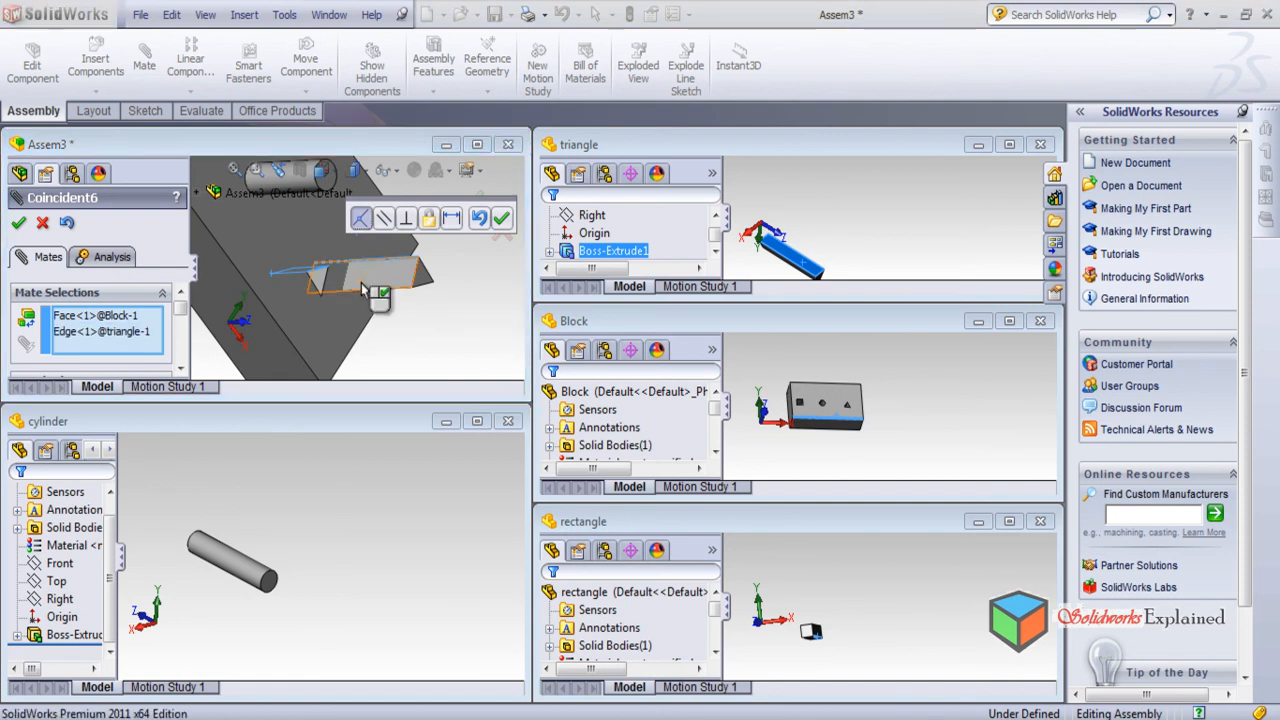
pyautogui.click(117, 335)
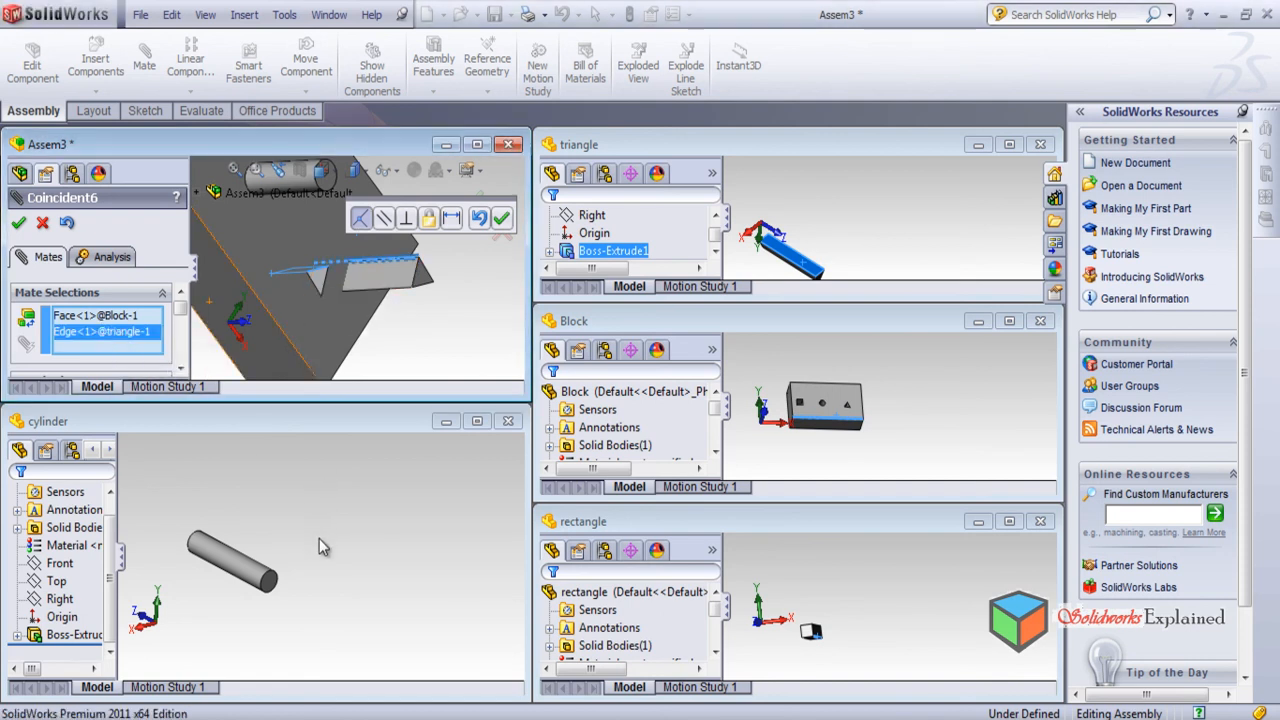
pyautogui.press('Delete')
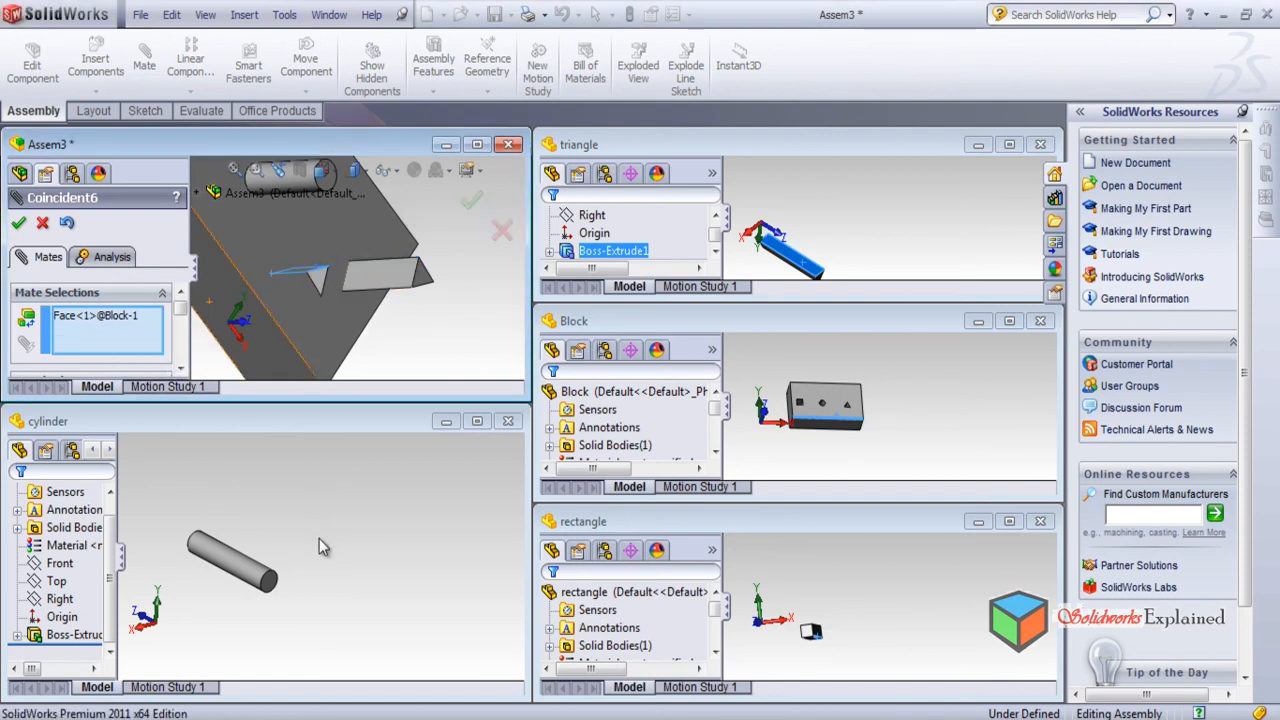
# Assign a different side face of the triangle bar to the Coincident6 mate, flip the mate alignment, and accept it.
pyautogui.click(383, 285)
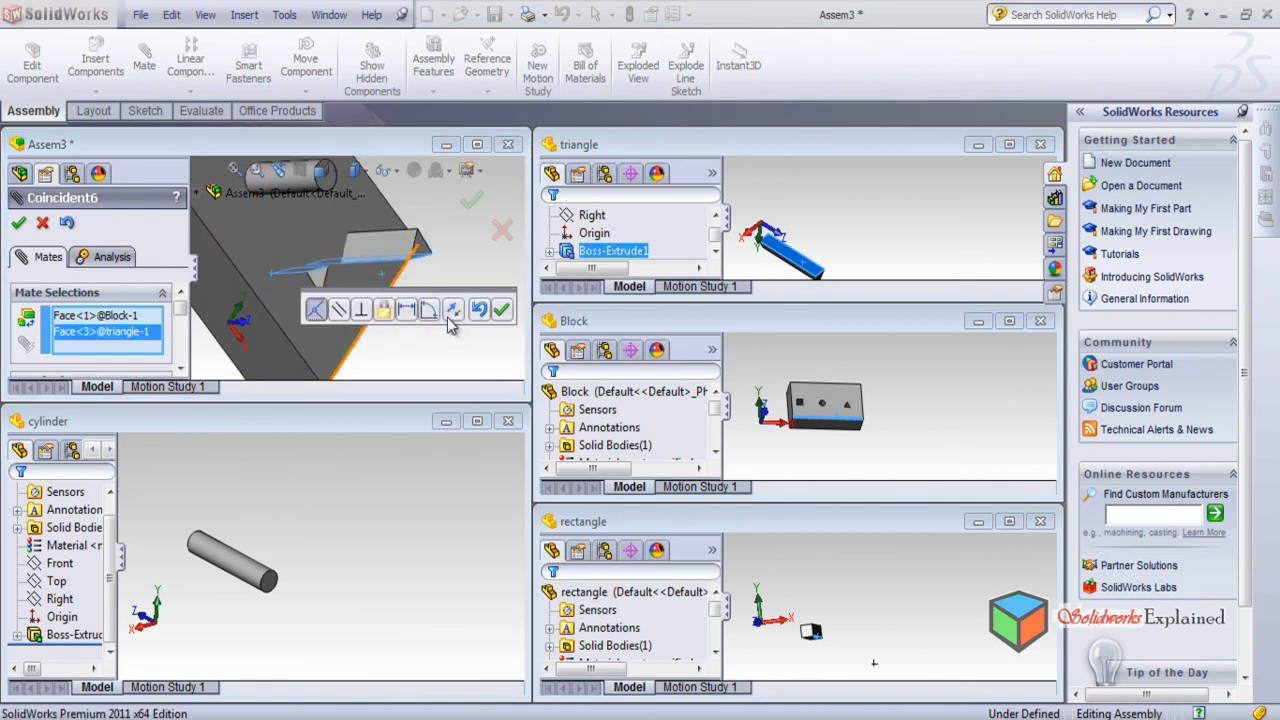
pyautogui.click(453, 311)
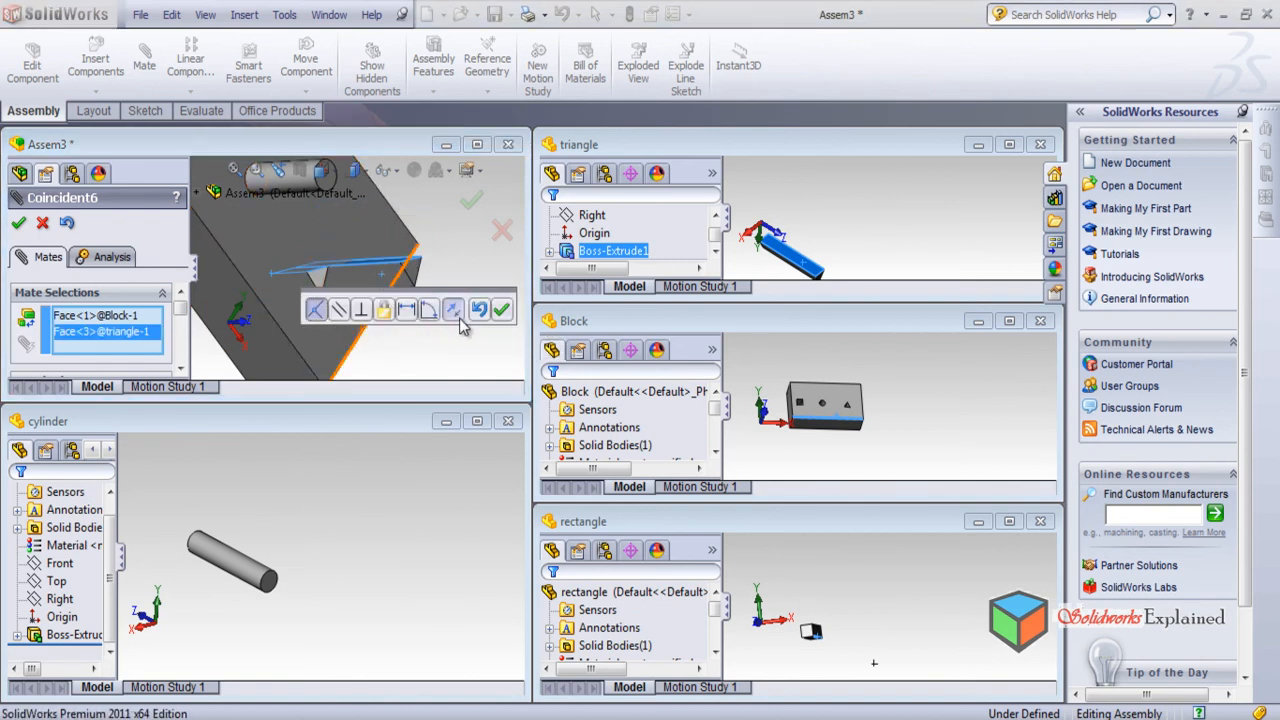
pyautogui.click(501, 310)
# Add a coincident mate between another side face of the triangle bar and the matching pocket wall, and finish mating.
pyautogui.moveTo(410, 328); pyautogui.dragTo(355, 338, button='middle')
pyautogui.click(335, 263)
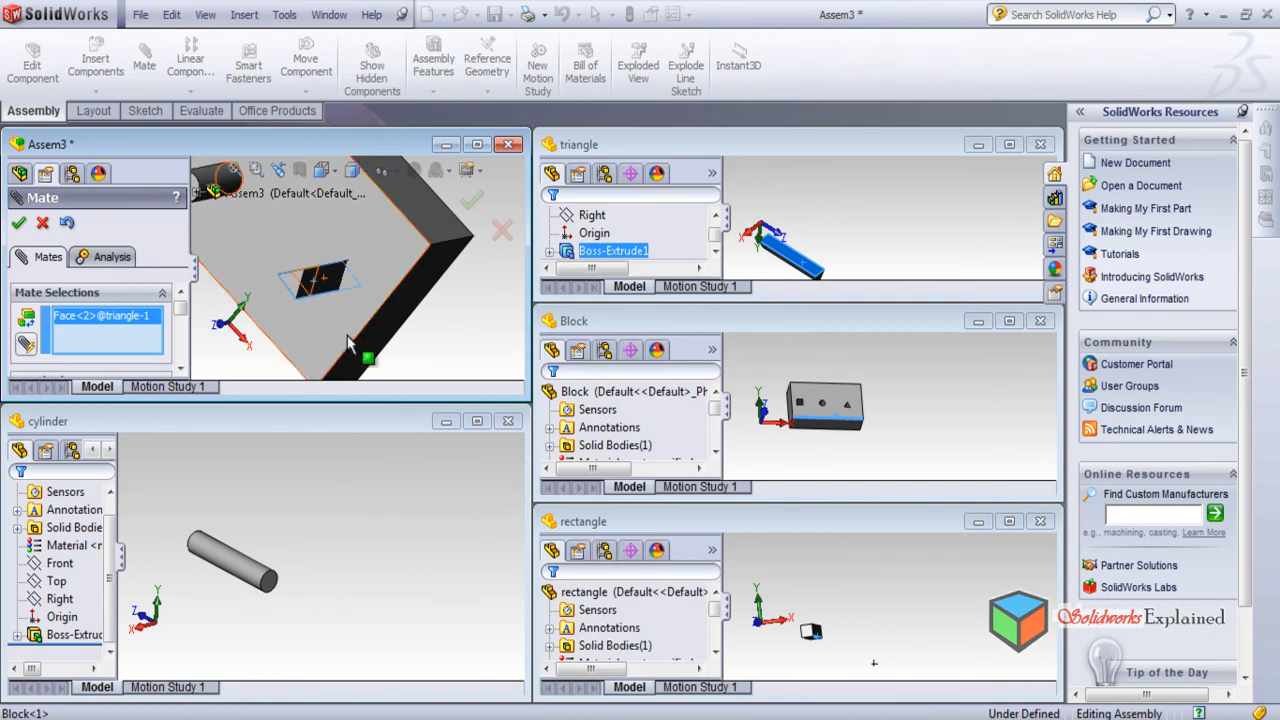
pyautogui.scroll(-3, 281, 289)
pyautogui.scroll(3, 282, 286)
pyautogui.moveTo(282, 290); pyautogui.dragTo(349, 274, button='middle')
pyautogui.scroll(-2, 350, 275)
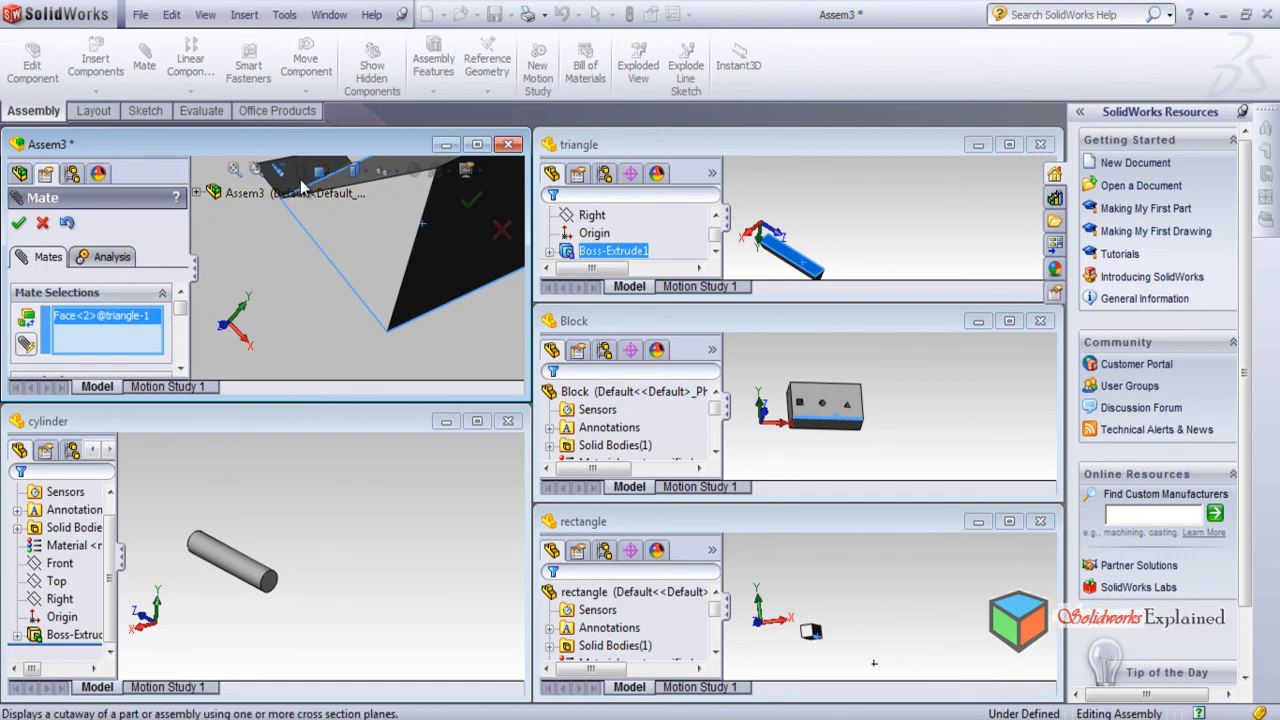
pyautogui.scroll(3, 315, 225)
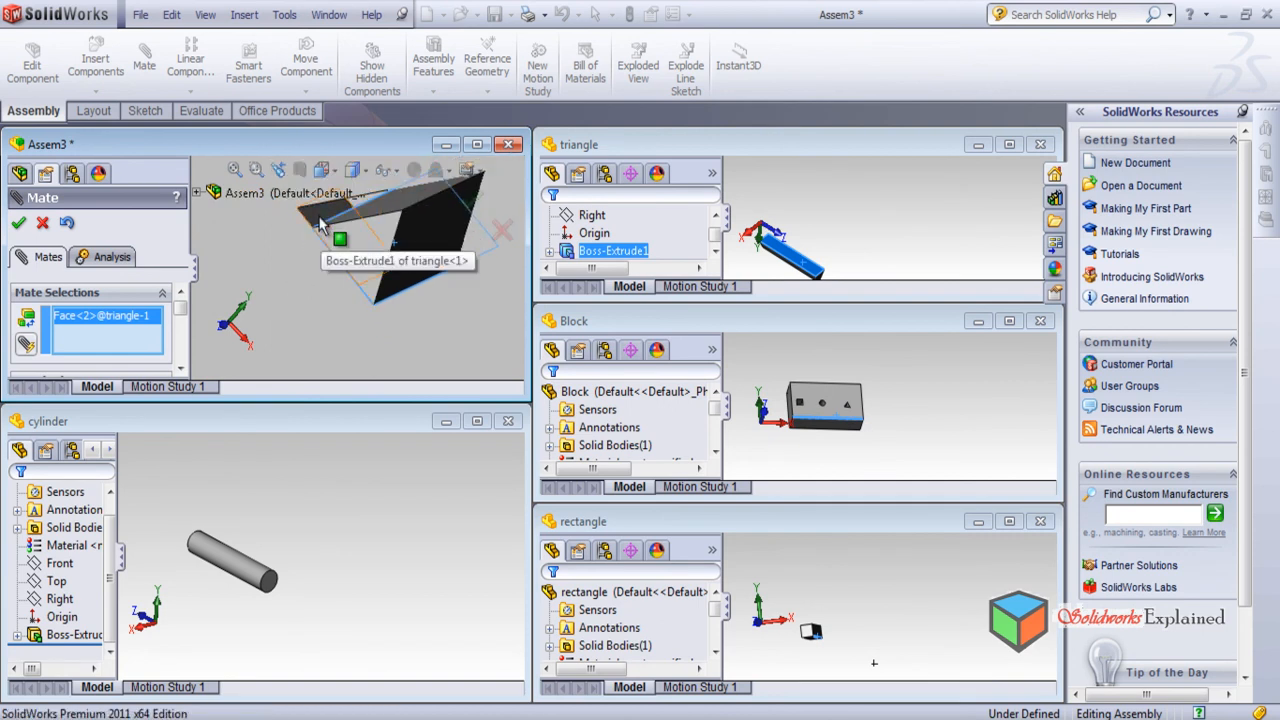
pyautogui.click(321, 226)
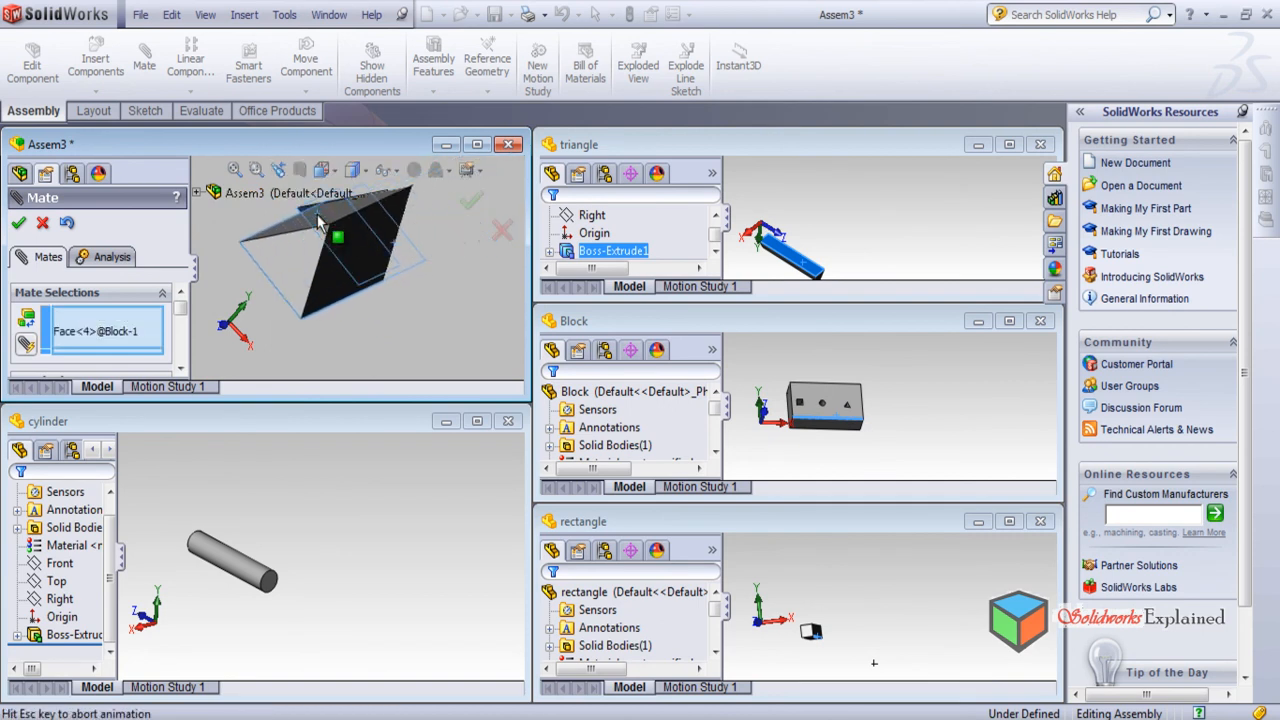
pyautogui.click(41, 223)
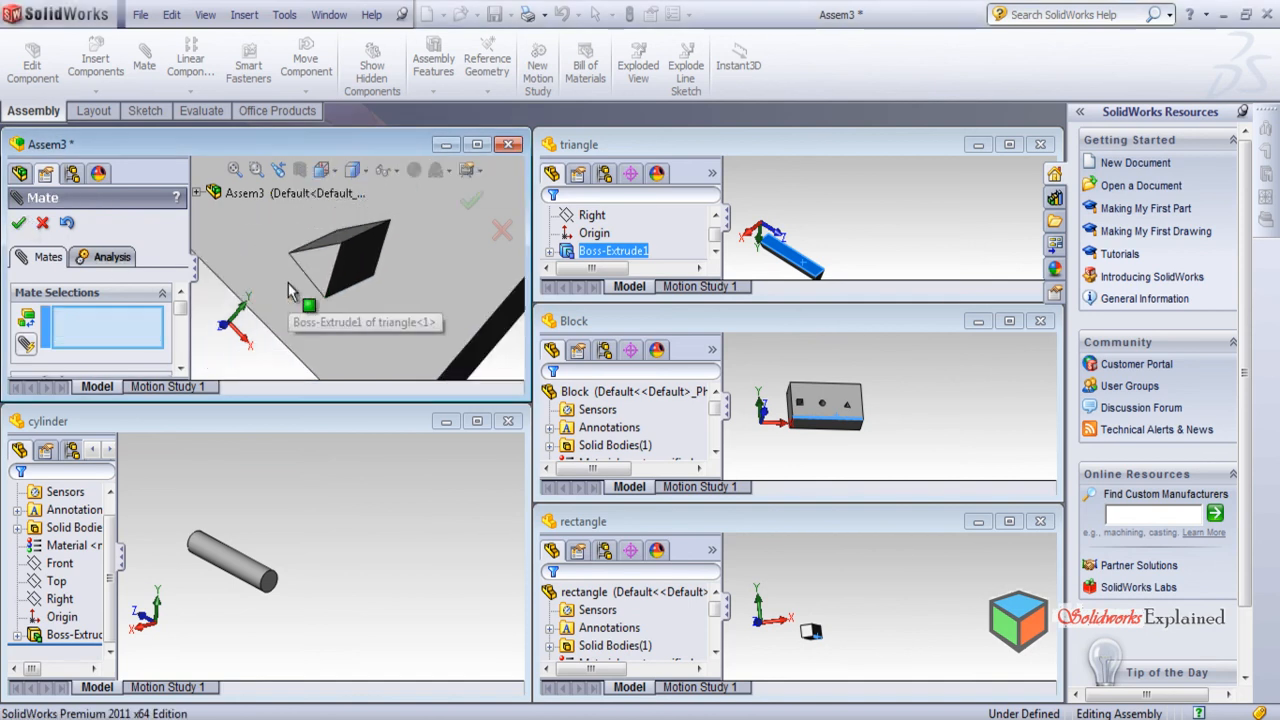
pyautogui.press('Escape')
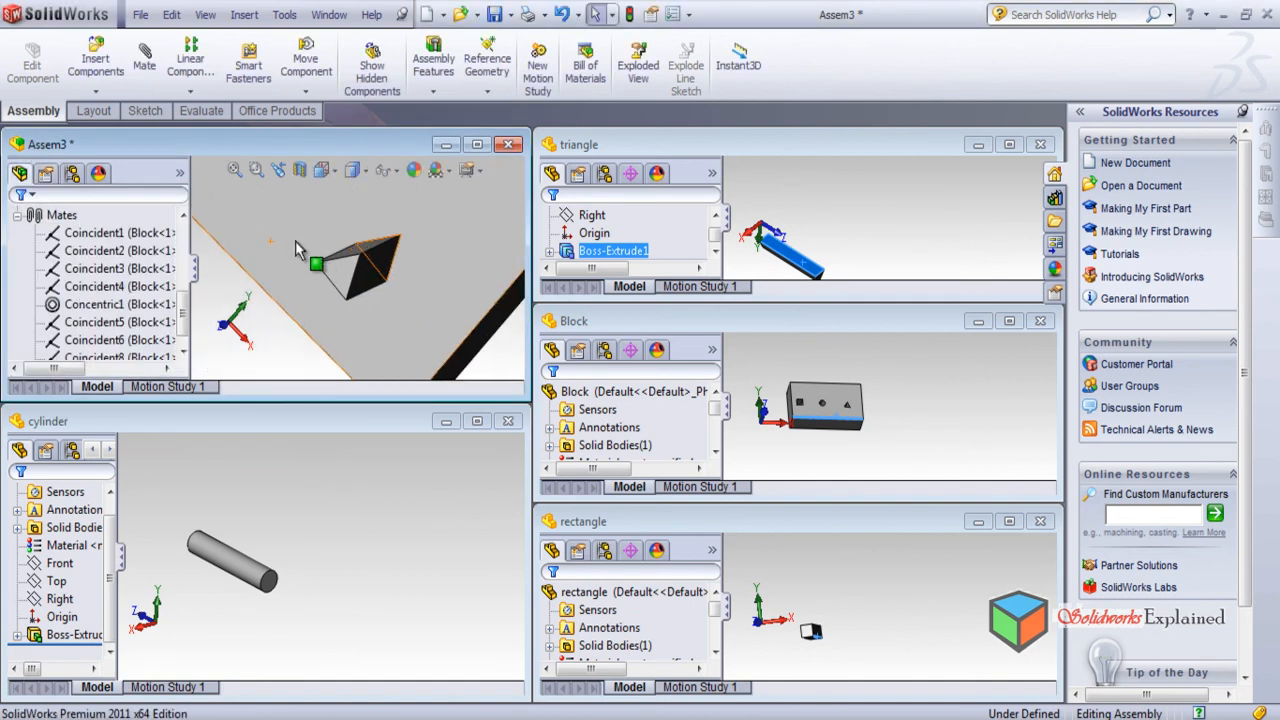
# Maximize the assembly window and examine the block with all three bars mated into their pockets.
pyautogui.click(478, 145)
pyautogui.scroll(-1, 607, 431)
pyautogui.scroll(8, 606, 430)
pyautogui.moveTo(558, 482); pyautogui.dragTo(520, 300, button='middle')
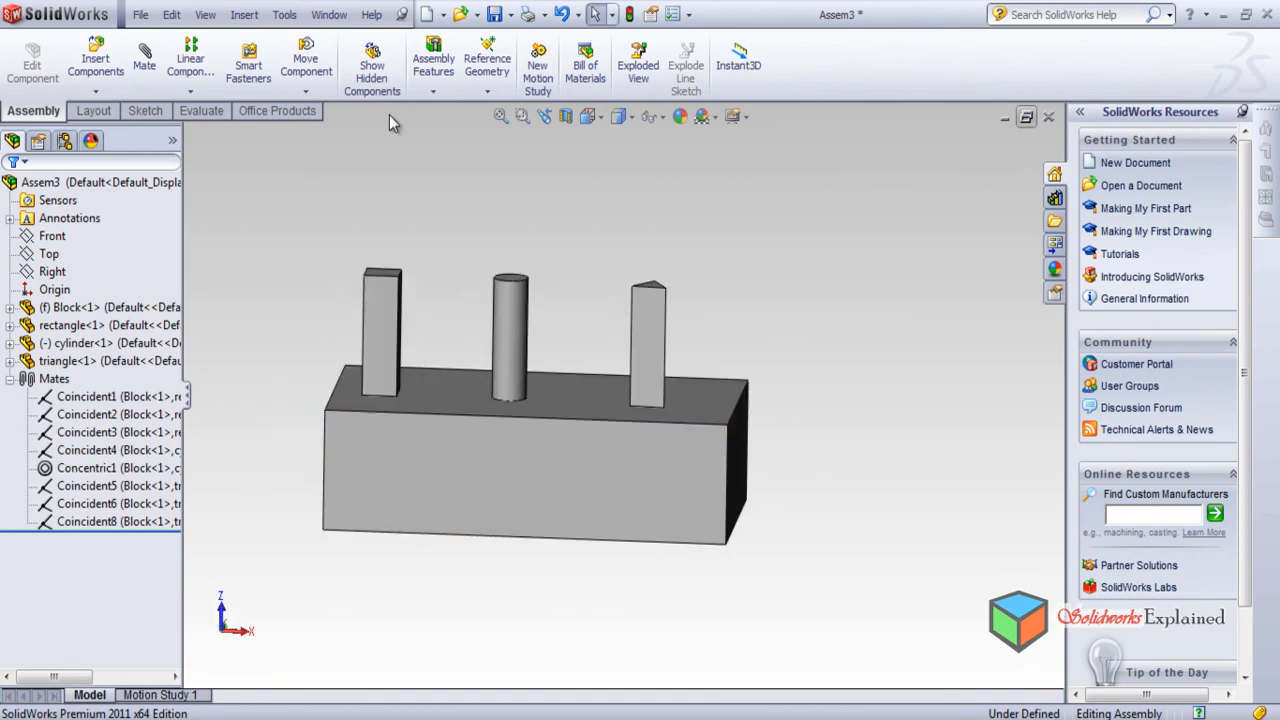
# Tile all open document windows vertically and inspect the assembly from several angles alongside its part windows.
pyautogui.click(327, 16)
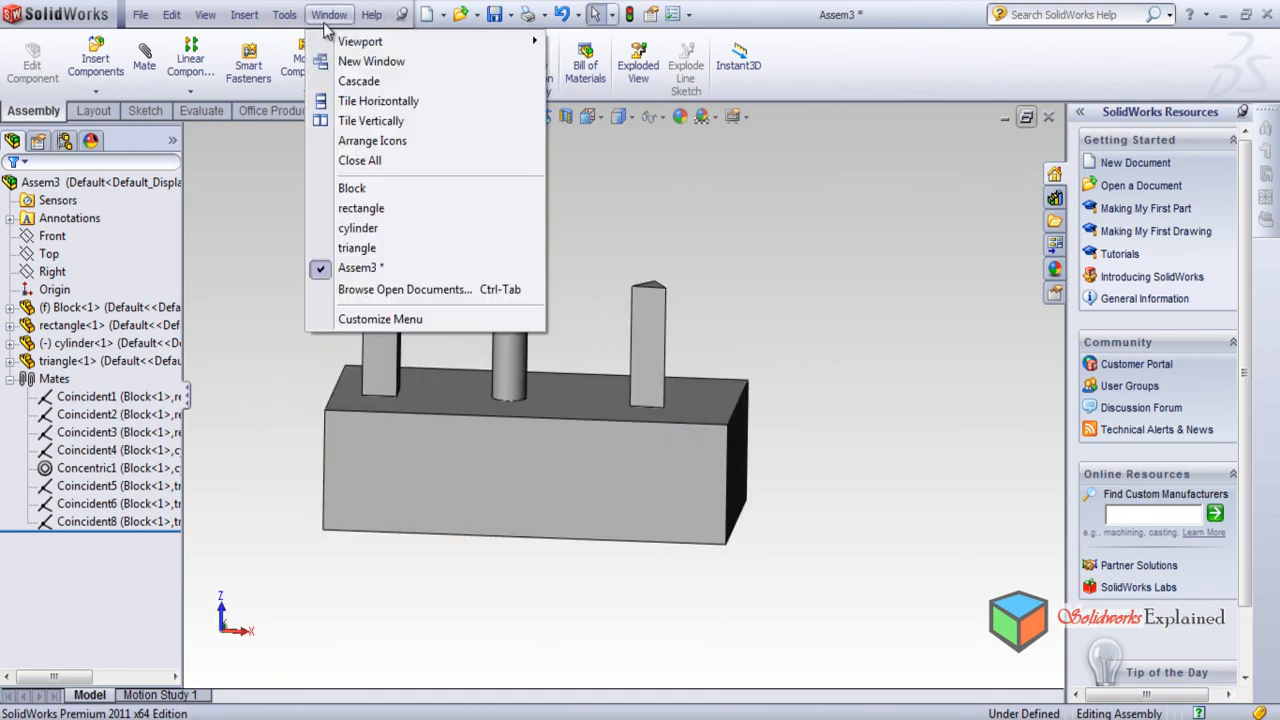
pyautogui.click(361, 120)
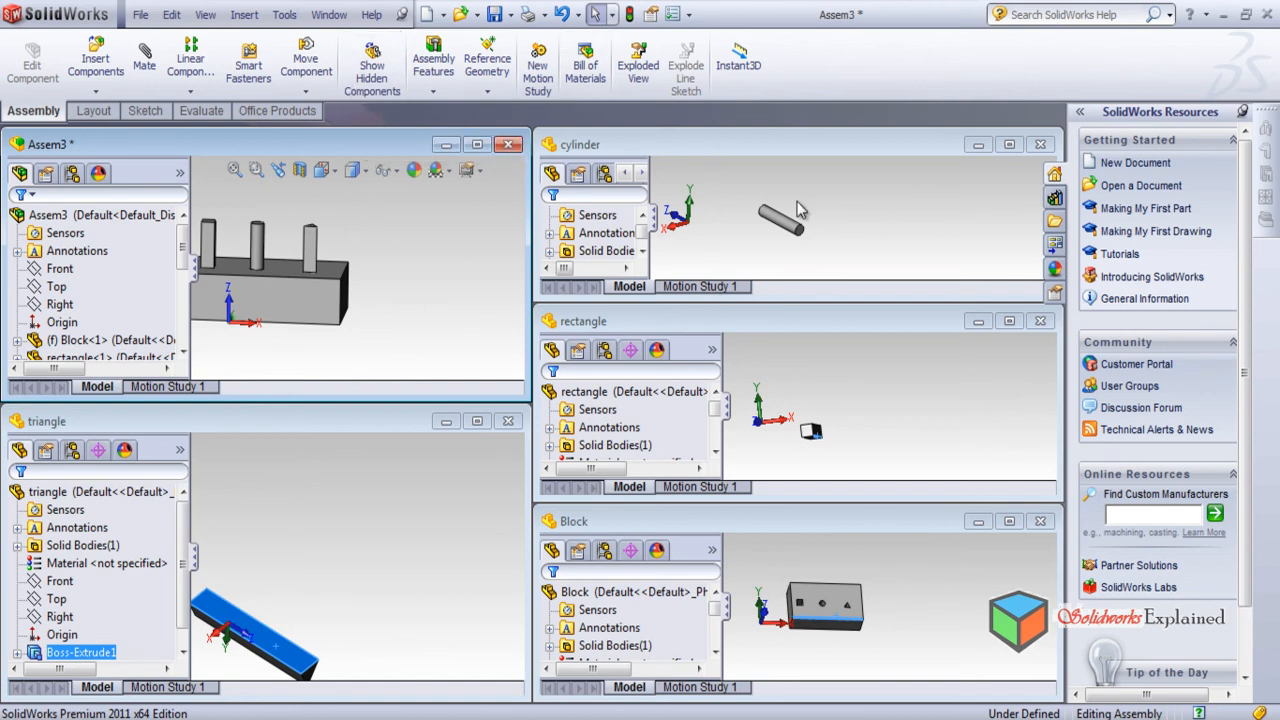
pyautogui.moveTo(366, 362); pyautogui.dragTo(418, 305, button='middle')
pyautogui.click(364, 580)
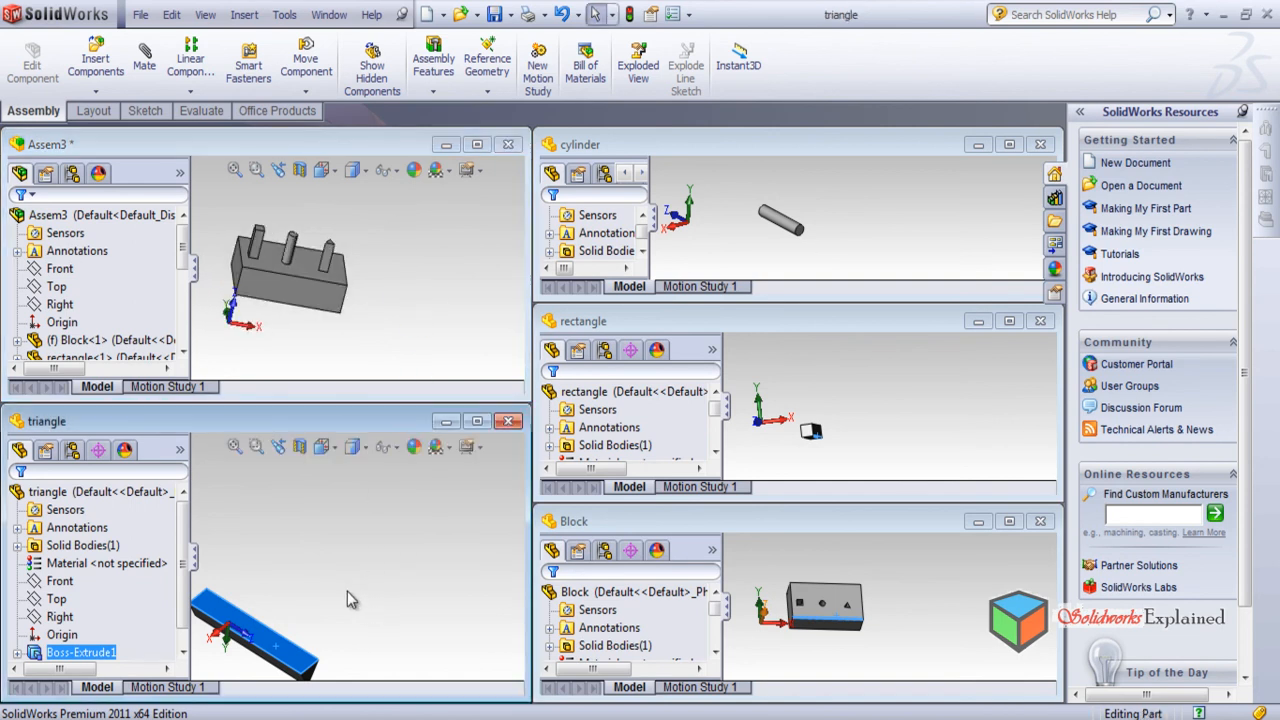
pyautogui.click(370, 258)
pyautogui.moveTo(370, 258); pyautogui.dragTo(455, 395, button='middle')
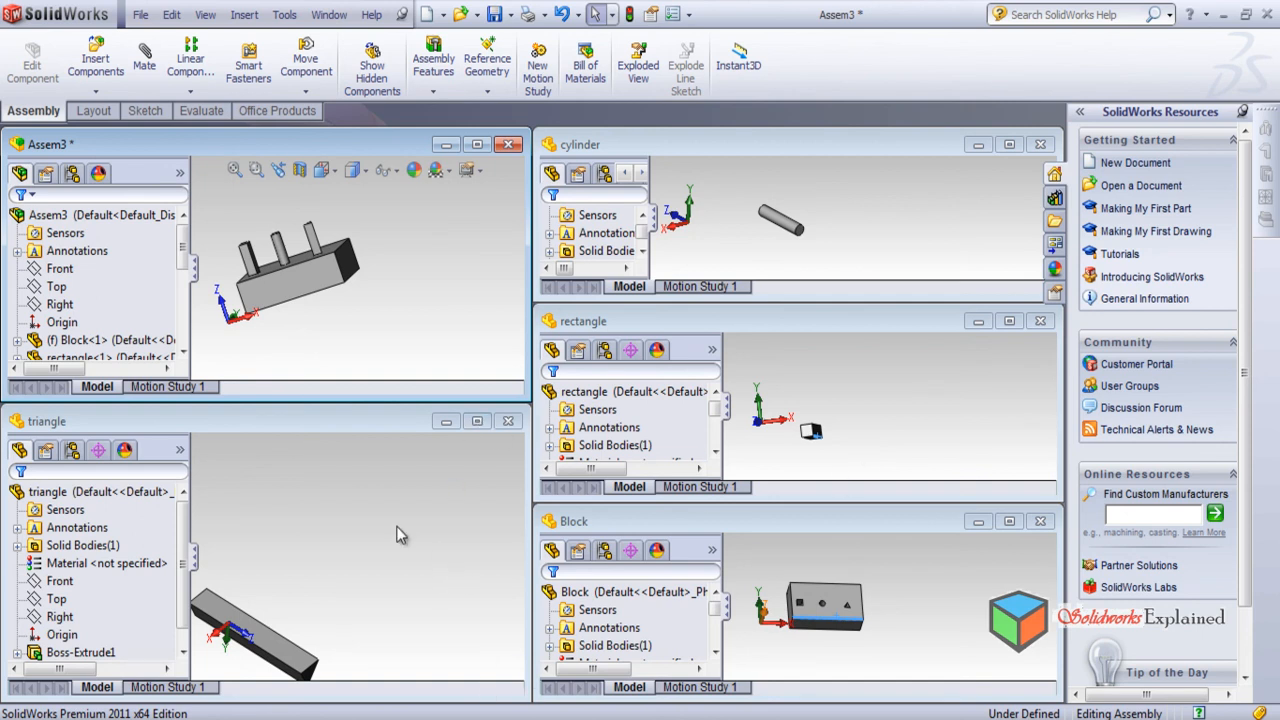
pyautogui.moveTo(377, 350); pyautogui.dragTo(417, 369, button='middle')
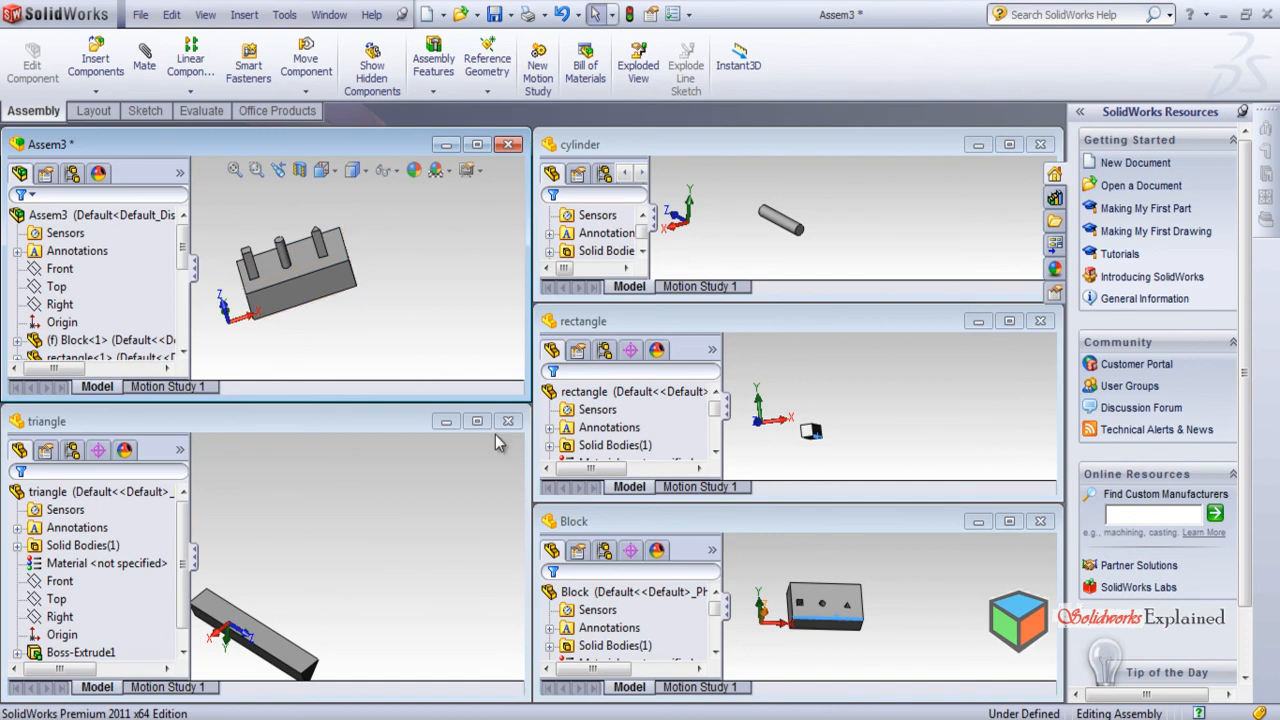
pyautogui.moveTo(310, 318); pyautogui.dragTo(260, 345, button='middle')
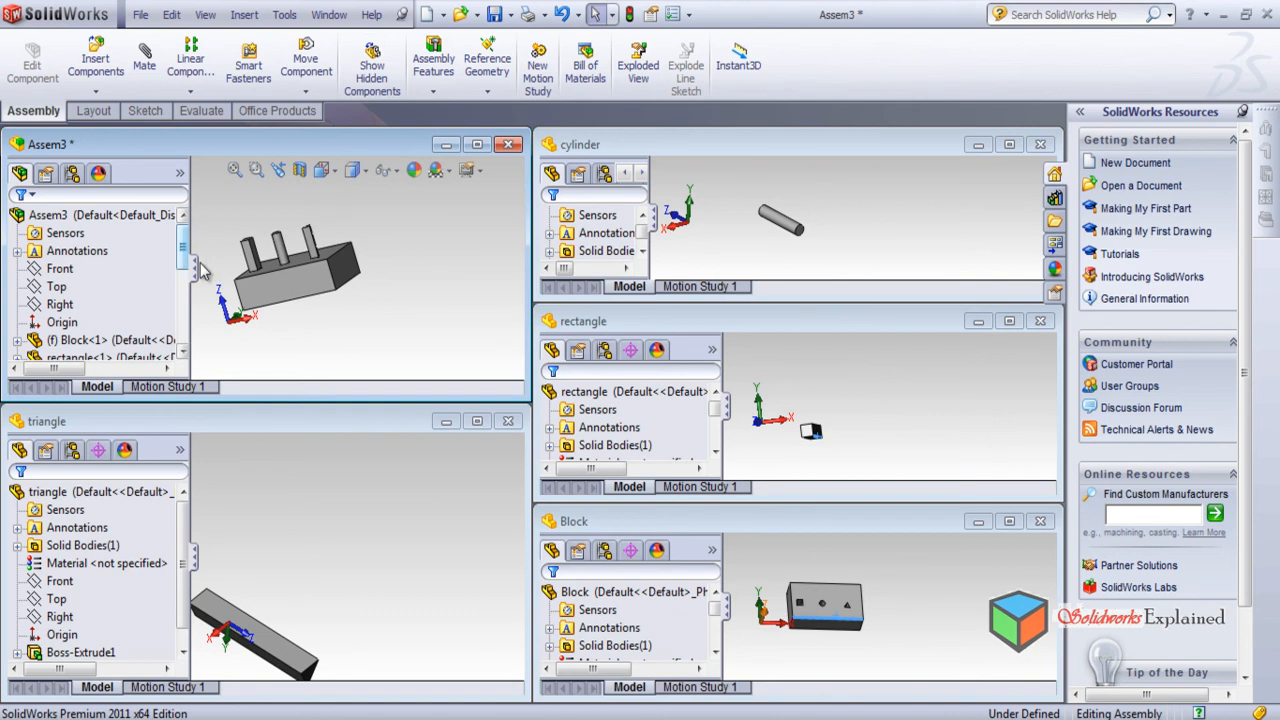
# Save the assembly as Assem3 in the windows multiple folder and tile all open document windows vertically.
pyautogui.click(485, 148)
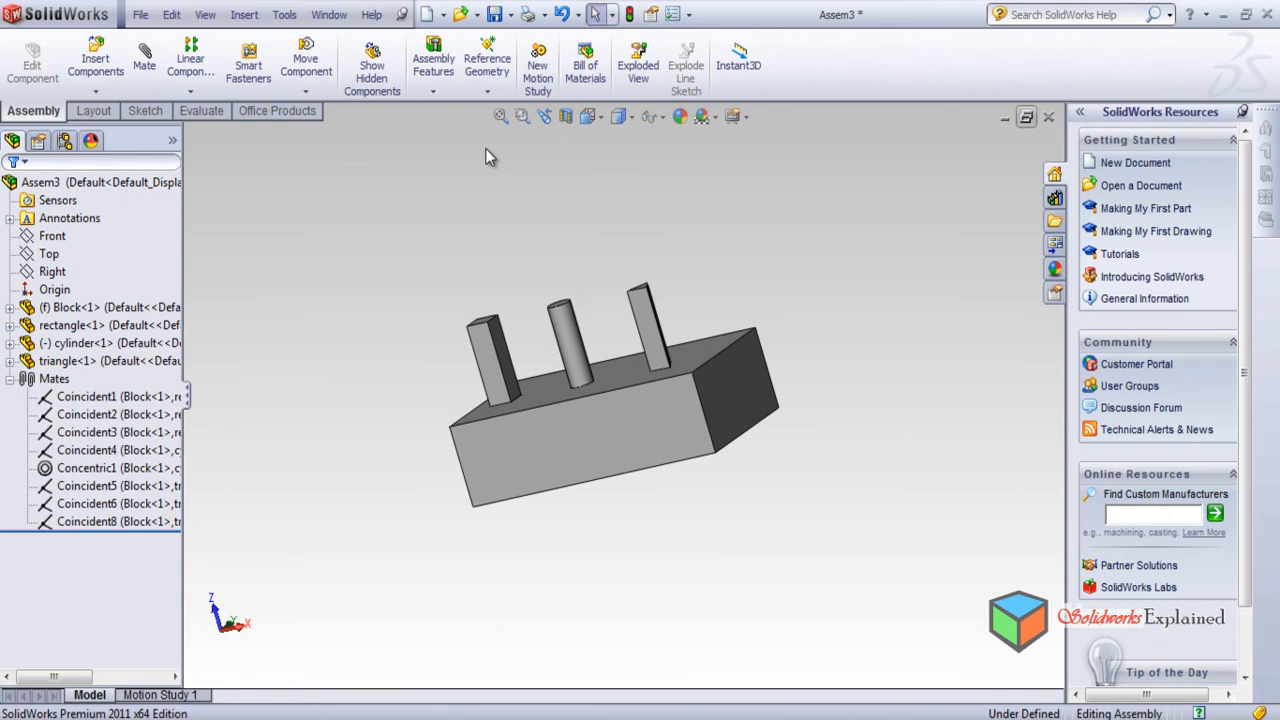
pyautogui.hotkey('ctrl', 's')
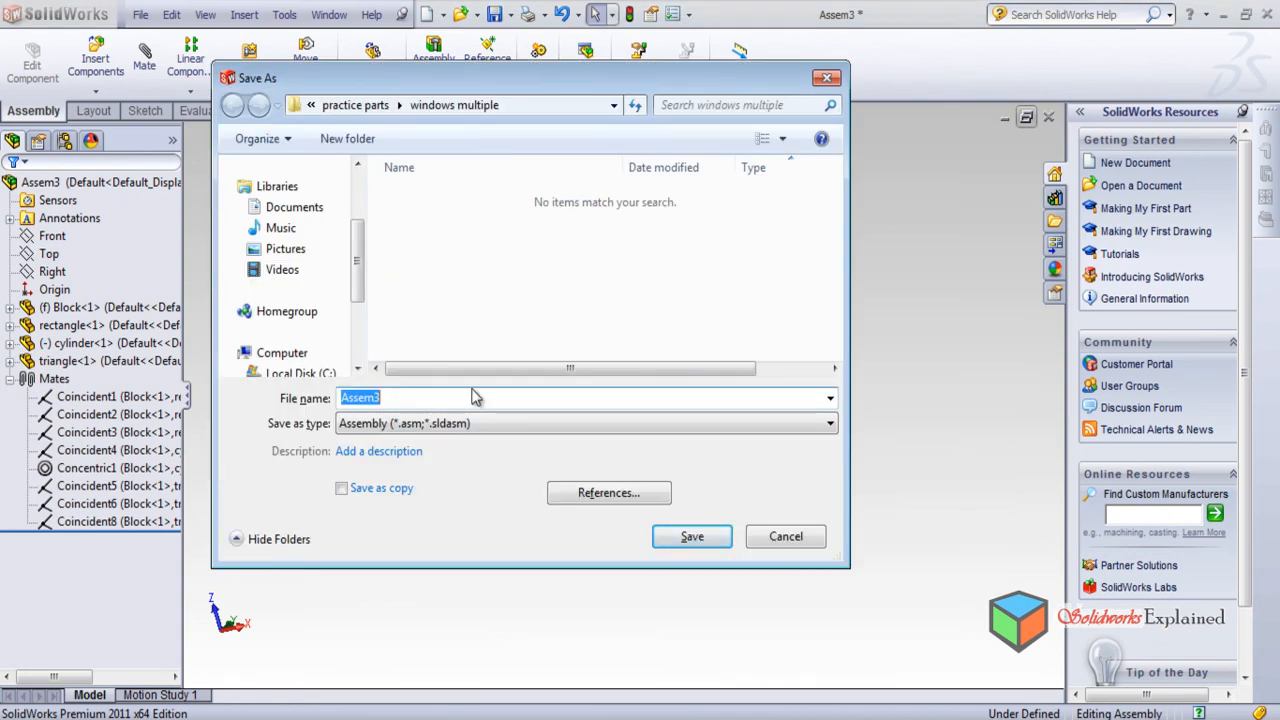
pyautogui.click(698, 538)
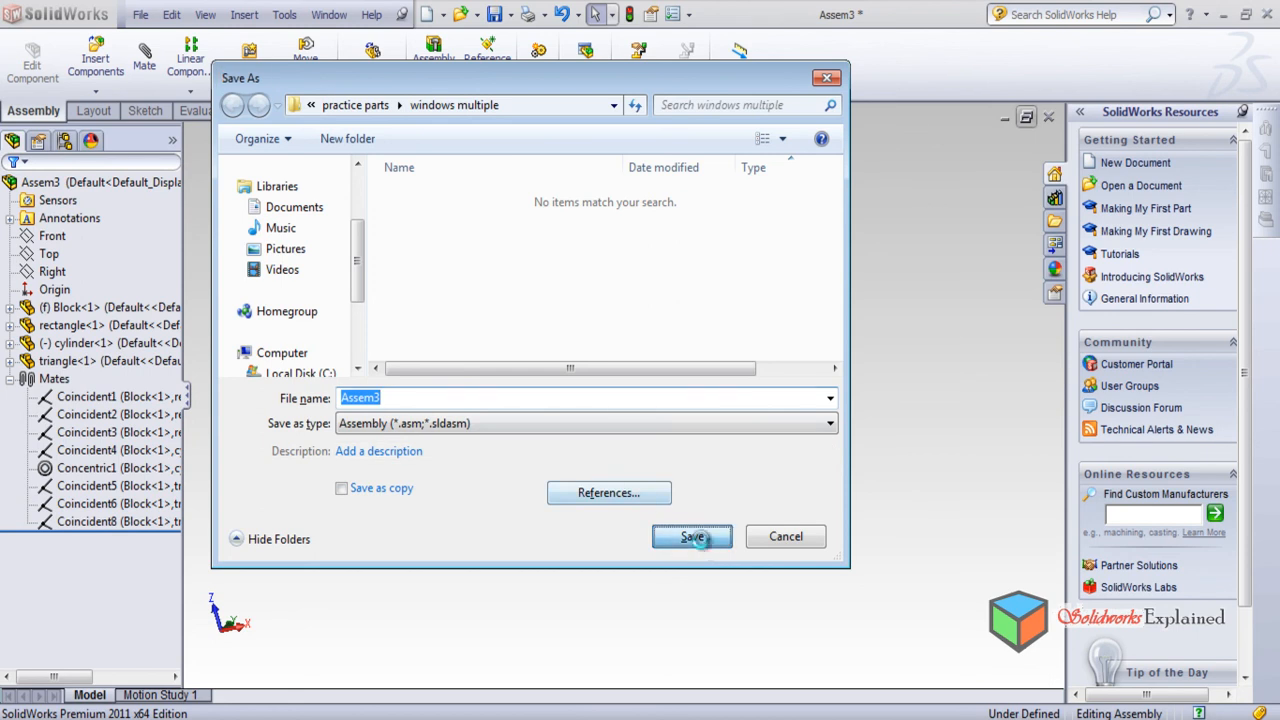
pyautogui.click(329, 14)
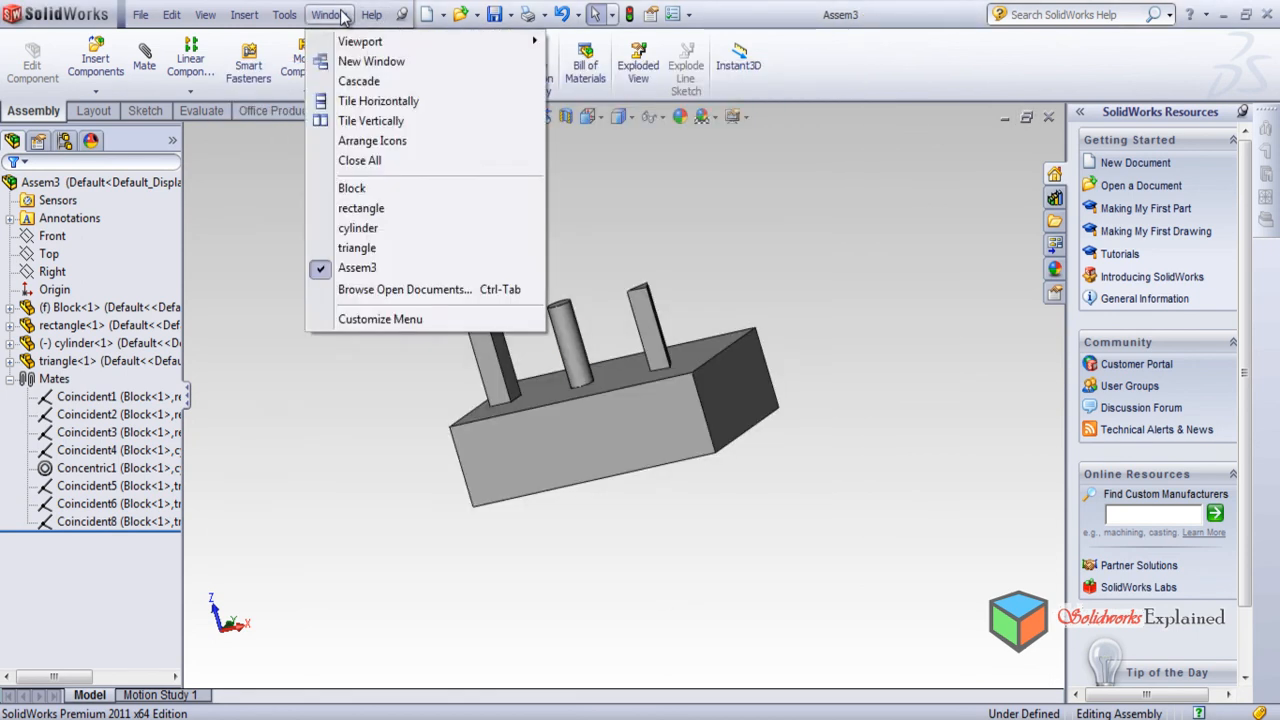
pyautogui.click(362, 121)
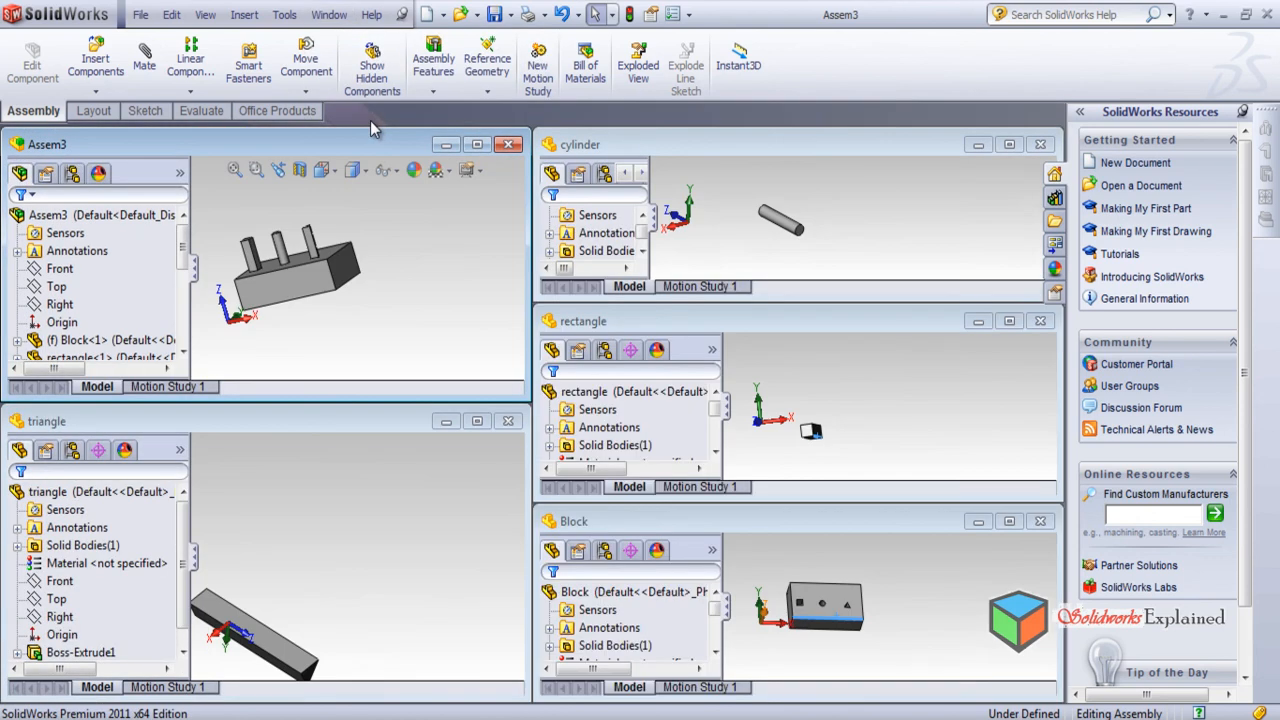